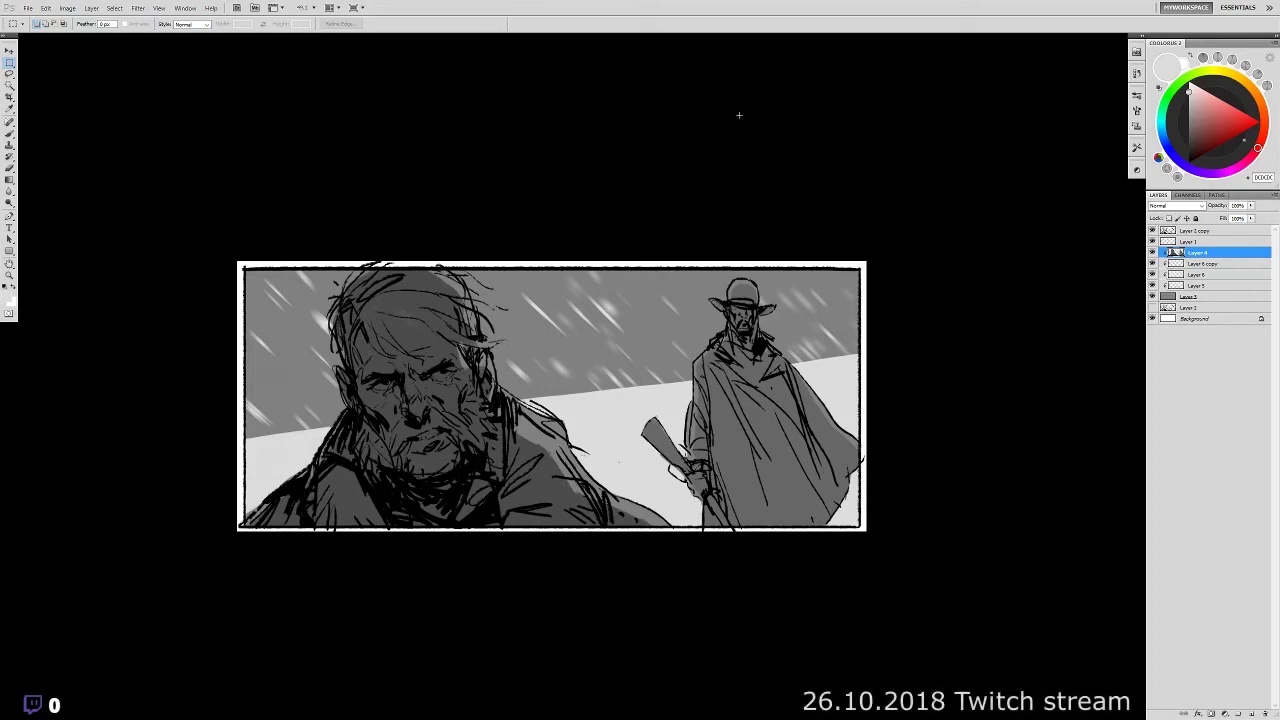
- Apply a Gaussian Blur of radius 5.7 to Layer 6, then select the Layer 6 copy
{"action": "key", "text": "b"}
{"action": "left_click", "coordinate": [1200, 274]}
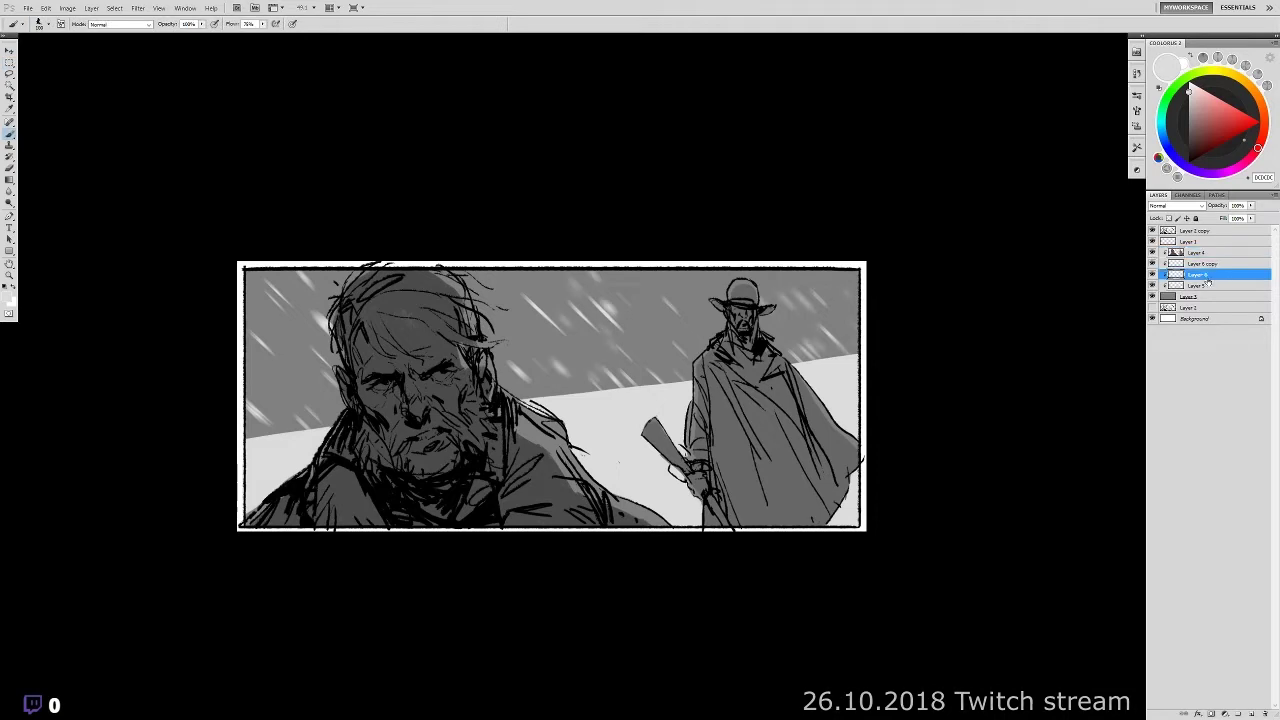
{"action": "left_click", "coordinate": [138, 8]}
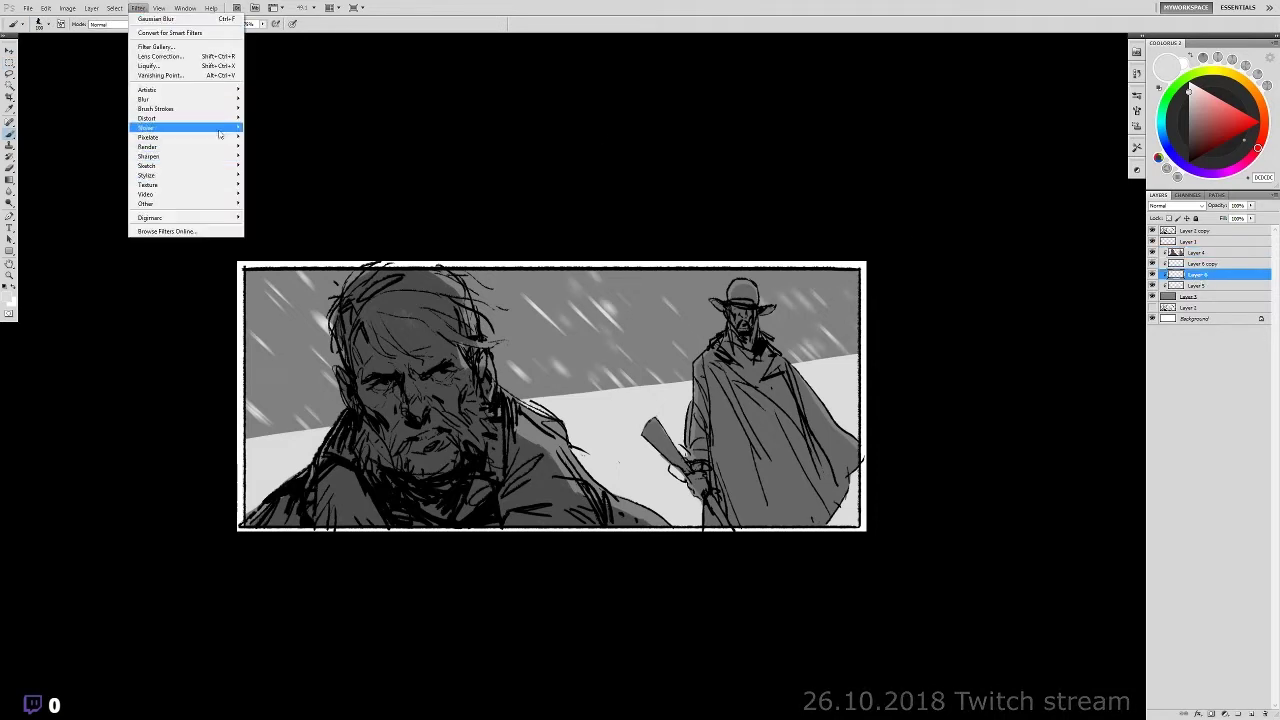
{"action": "left_click", "coordinate": [268, 137]}
{"action": "left_click_drag", "start_coordinate": [940, 330], "coordinate": [931, 330]}
{"action": "left_click", "coordinate": [1024, 198]}
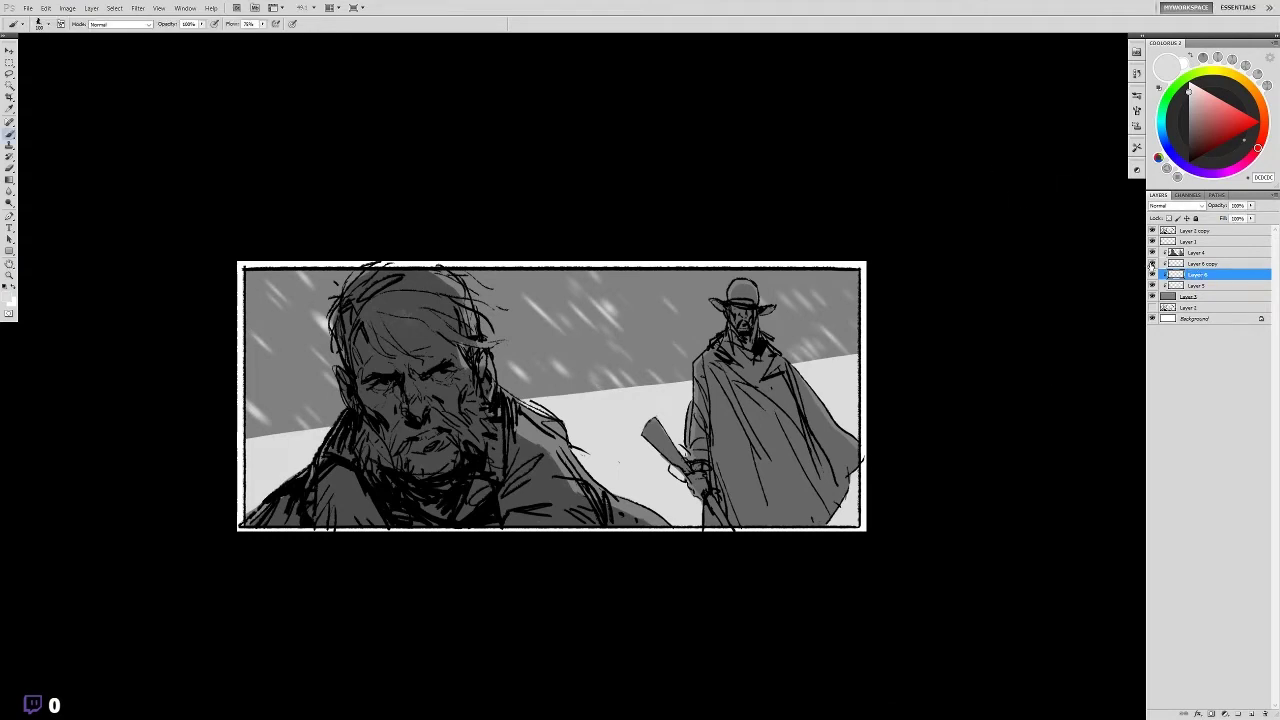
{"action": "left_click", "coordinate": [1187, 266]}
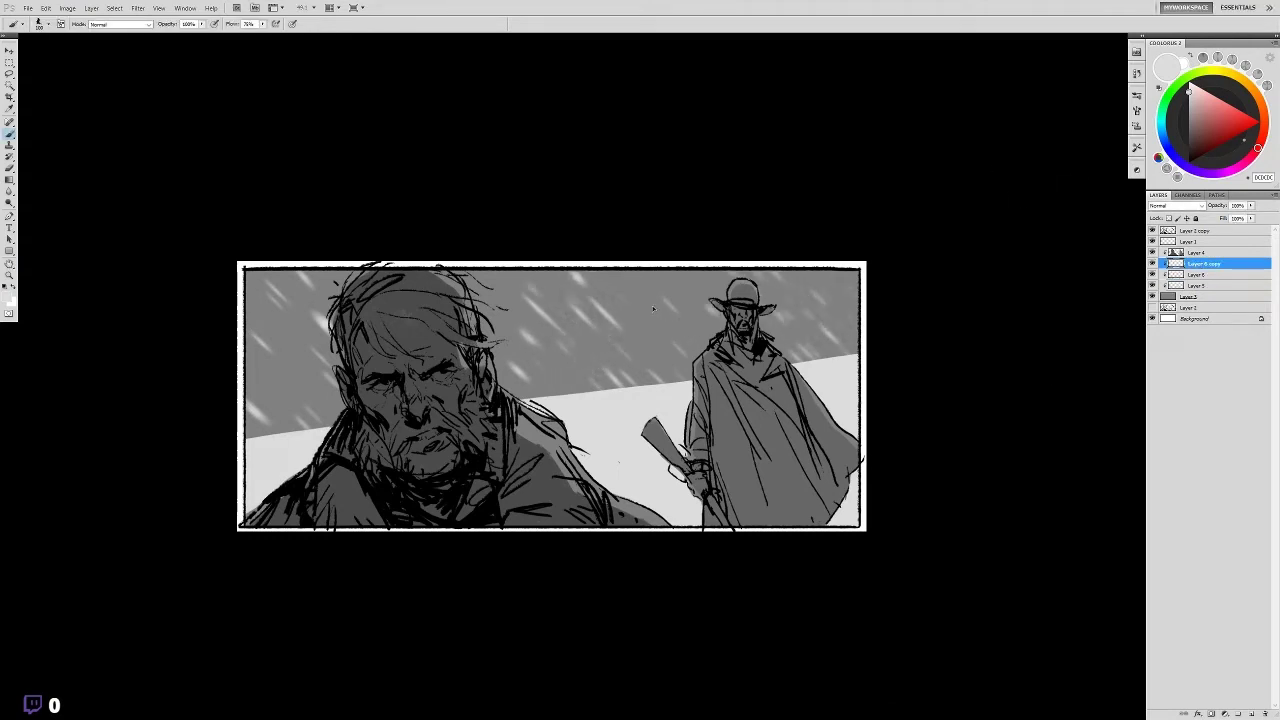
- Merge the blurred copy down and raise its Levels output black to lighten it
{"action": "key", "text": "ctrl+e"}
{"action": "key", "text": "ctrl+l"}
{"action": "mouse_move", "coordinate": [905, 247]}
{"action": "left_mouse_down"}
{"action": "mouse_move", "coordinate": [988, 248]}
{"action": "mouse_move", "coordinate": [976, 262]}
{"action": "left_mouse_up"}
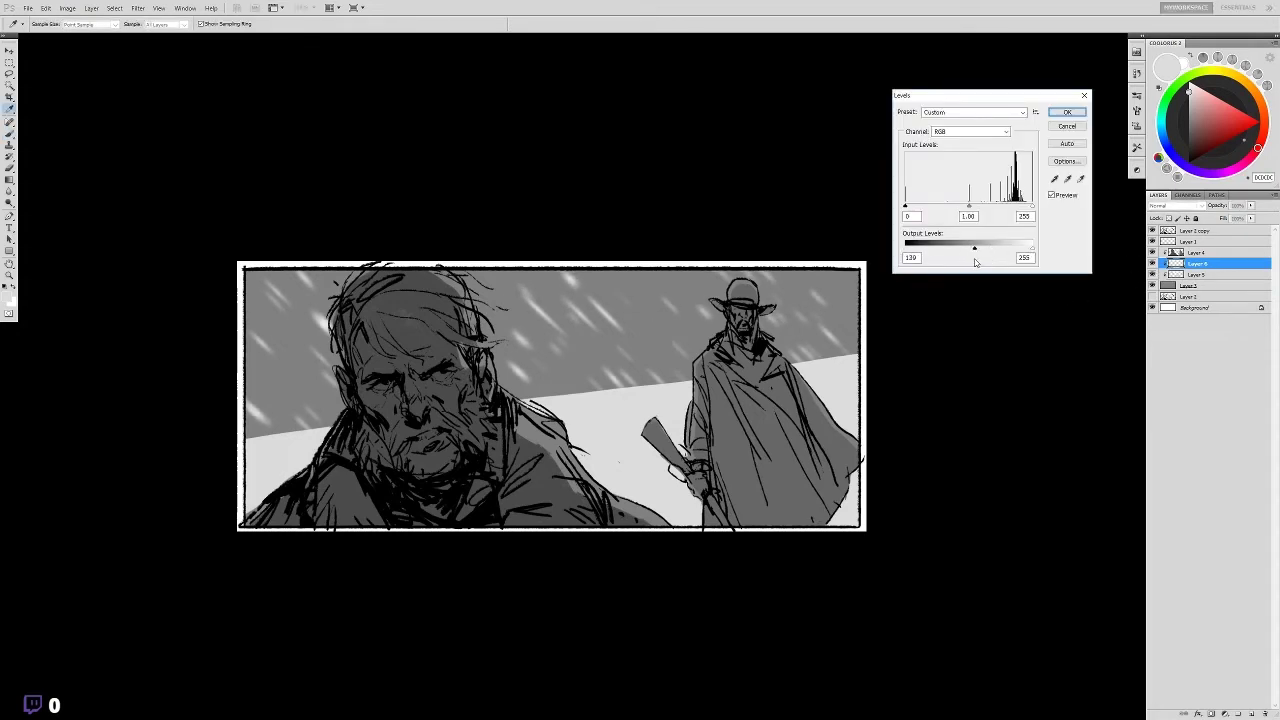
{"action": "left_click", "coordinate": [1067, 112]}
- Try raising Layer 5's Levels output black, then cancel the change
{"action": "left_click", "coordinate": [1192, 274]}
{"action": "key", "text": "ctrl+l"}
{"action": "left_click_drag", "start_coordinate": [909, 247], "coordinate": [955, 250]}
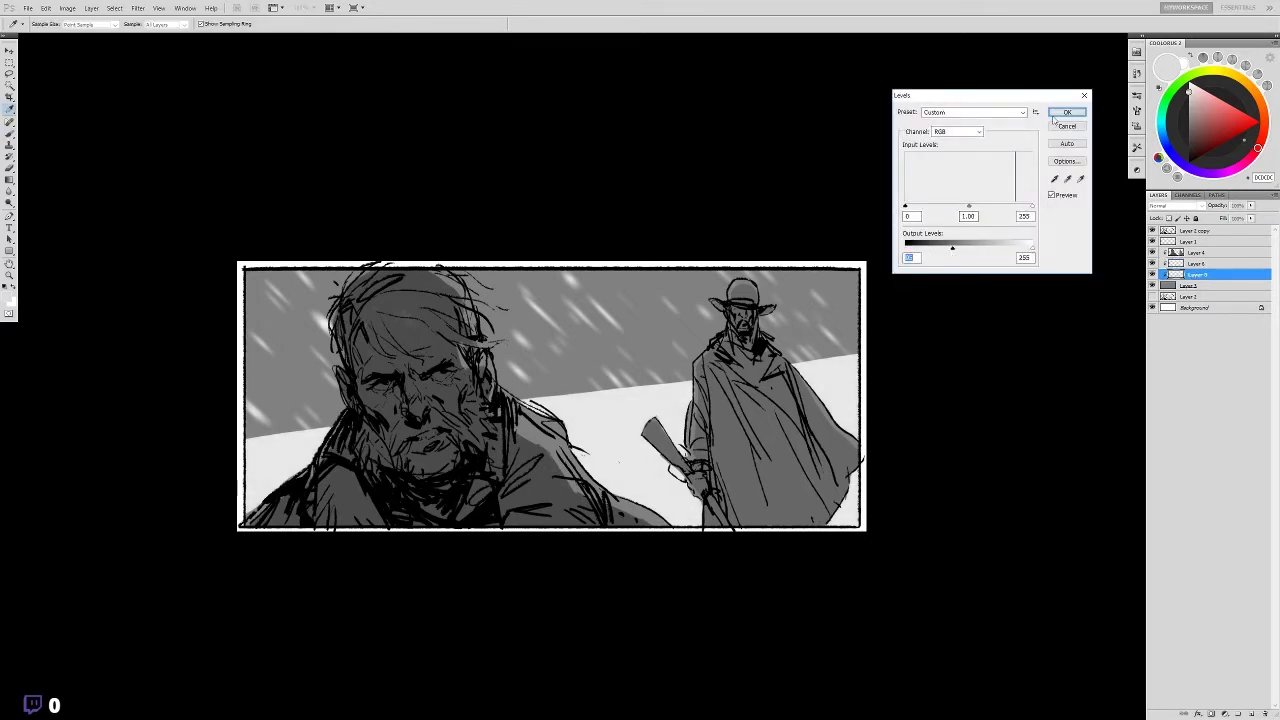
{"action": "key", "text": "Escape"}
{"action": "key", "text": "b"}
{"action": "left_click_drag", "start_coordinate": [955, 80], "coordinate": [872, 297]}
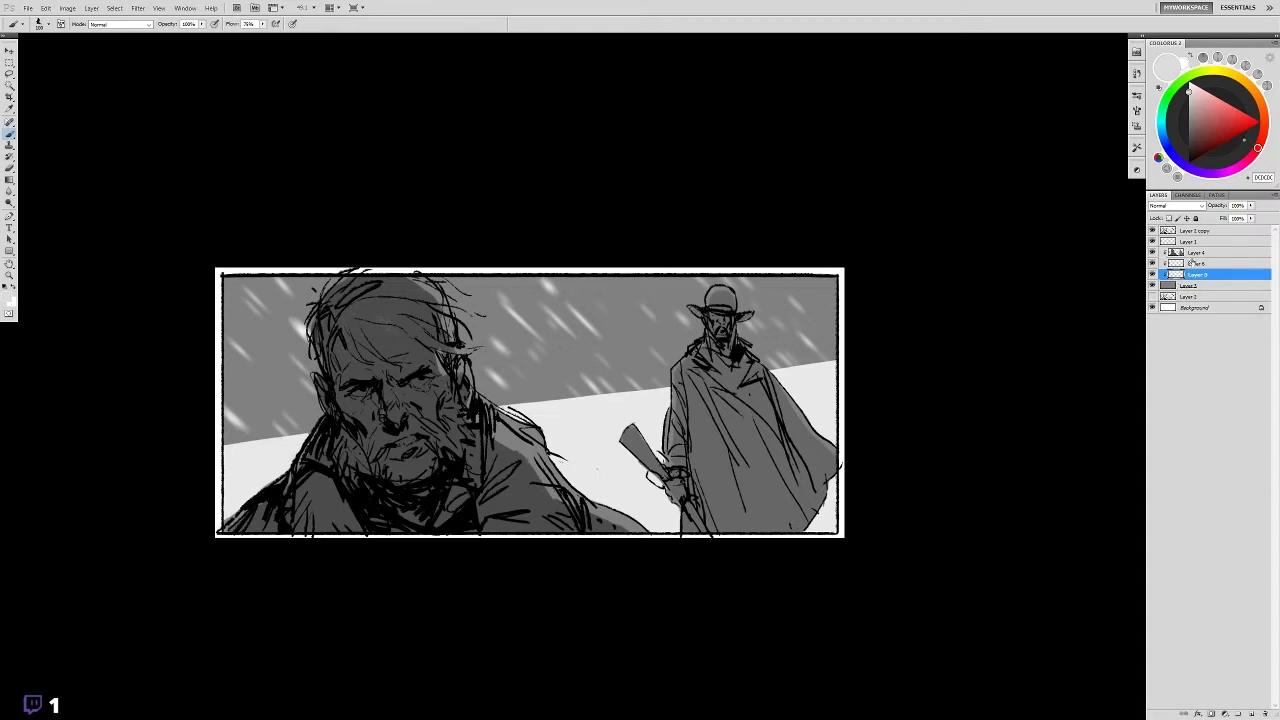
- Group the background layers and name the group 'bckgrnd'
{"action": "left_click_drag", "start_coordinate": [957, 360], "coordinate": [977, 308]}
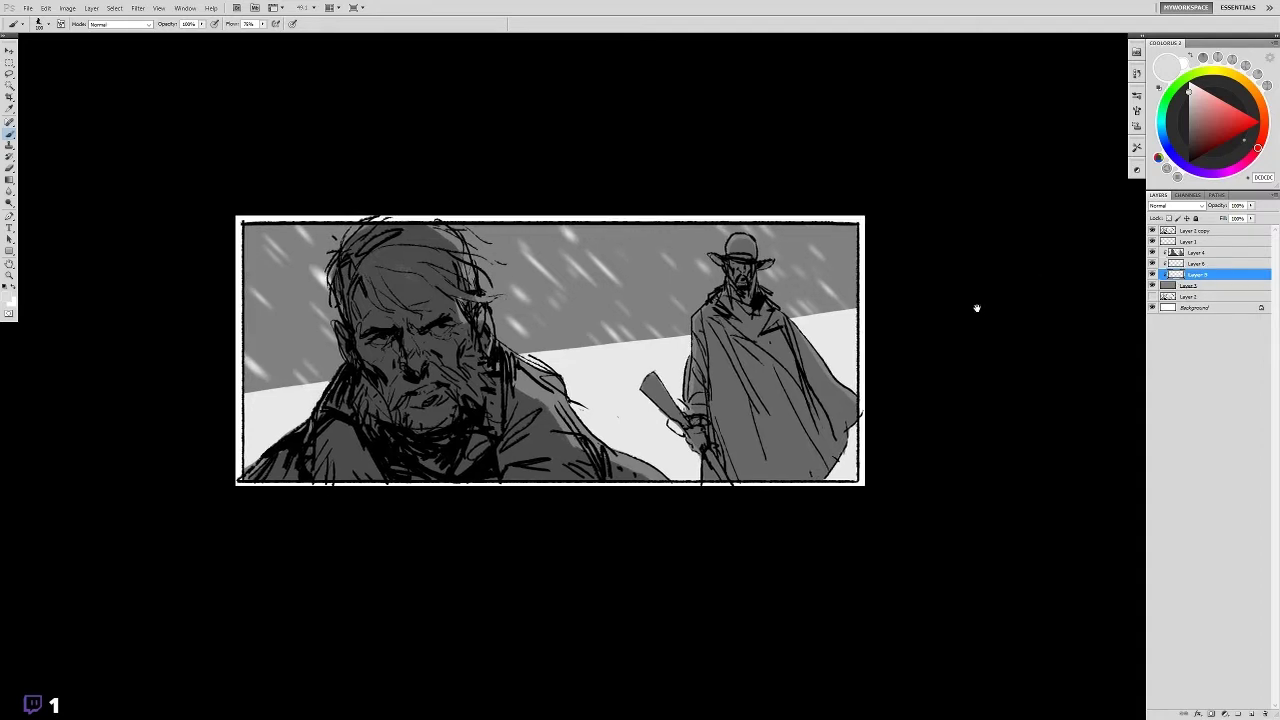
{"action": "left_click", "coordinate": [1196, 252], "text": "shift"}
{"action": "key", "text": "ctrl+g"}
{"action": "double_click", "coordinate": [1195, 252]}
{"action": "type", "text": "bckgrnd"}
{"action": "key", "text": "Return"}
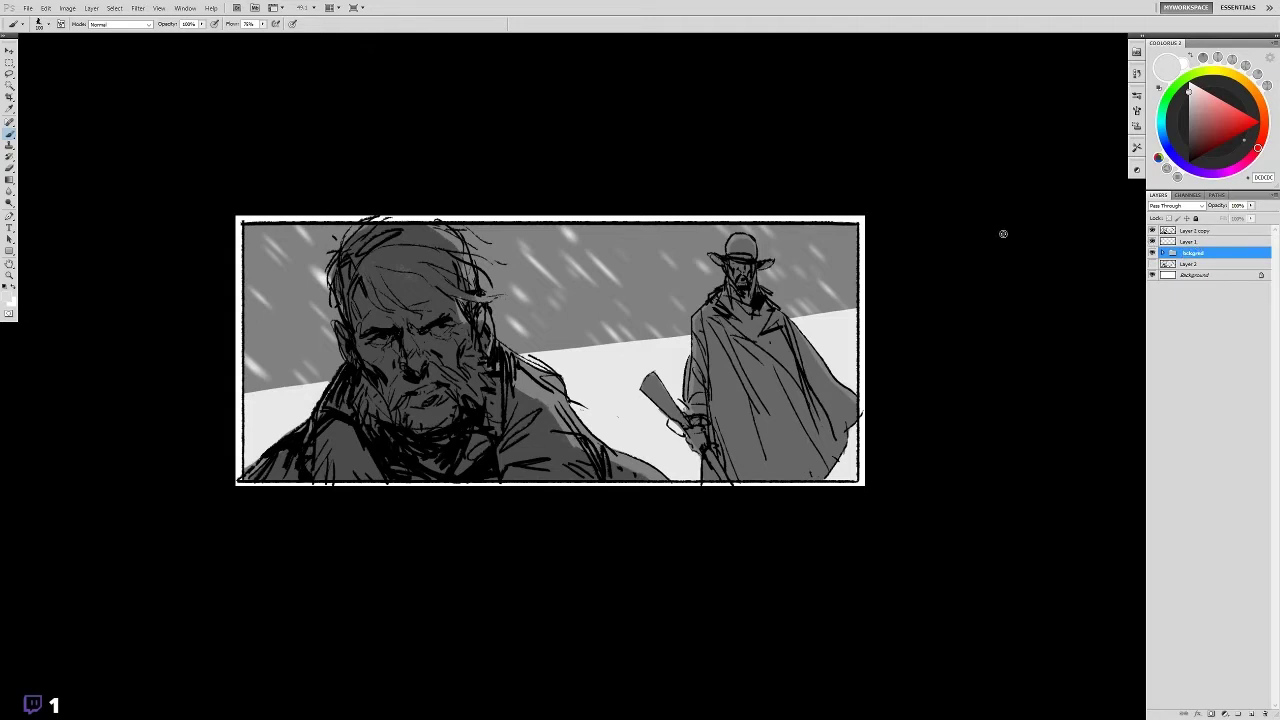
- Save the document with Save As
{"action": "left_click_drag", "start_coordinate": [997, 234], "coordinate": [991, 163]}
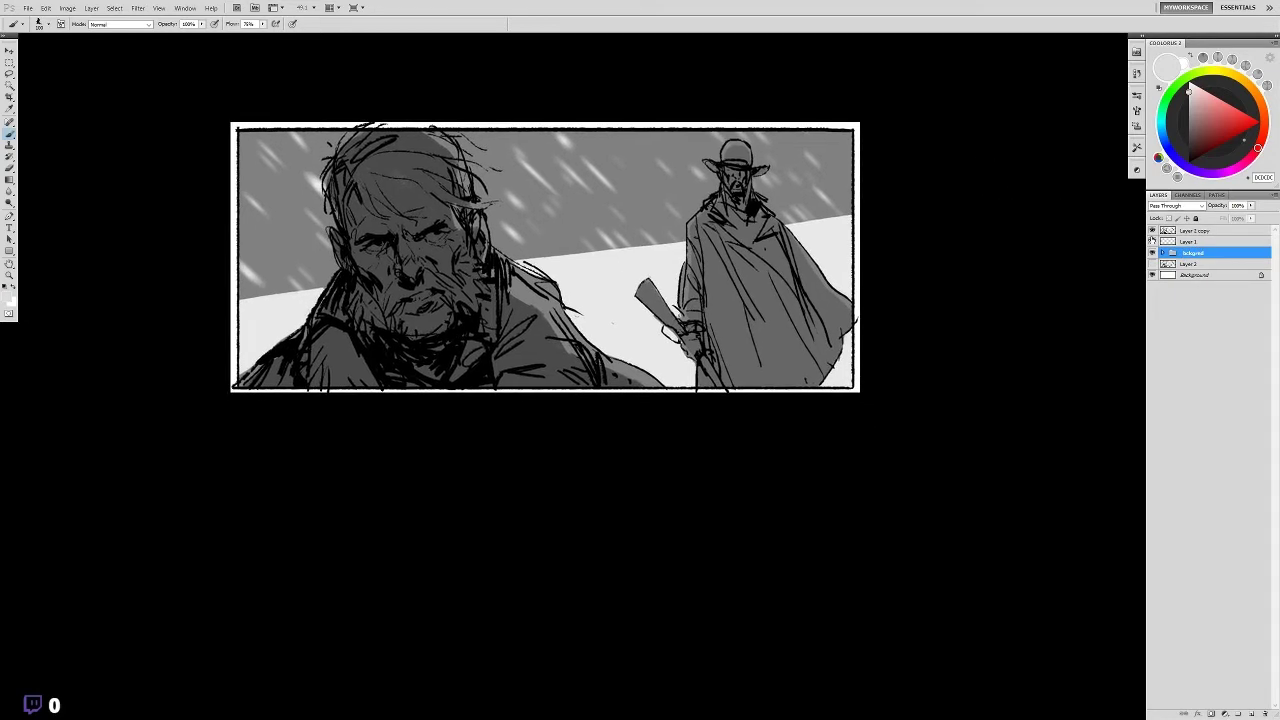
{"action": "key", "text": "ctrl+shift+s"}
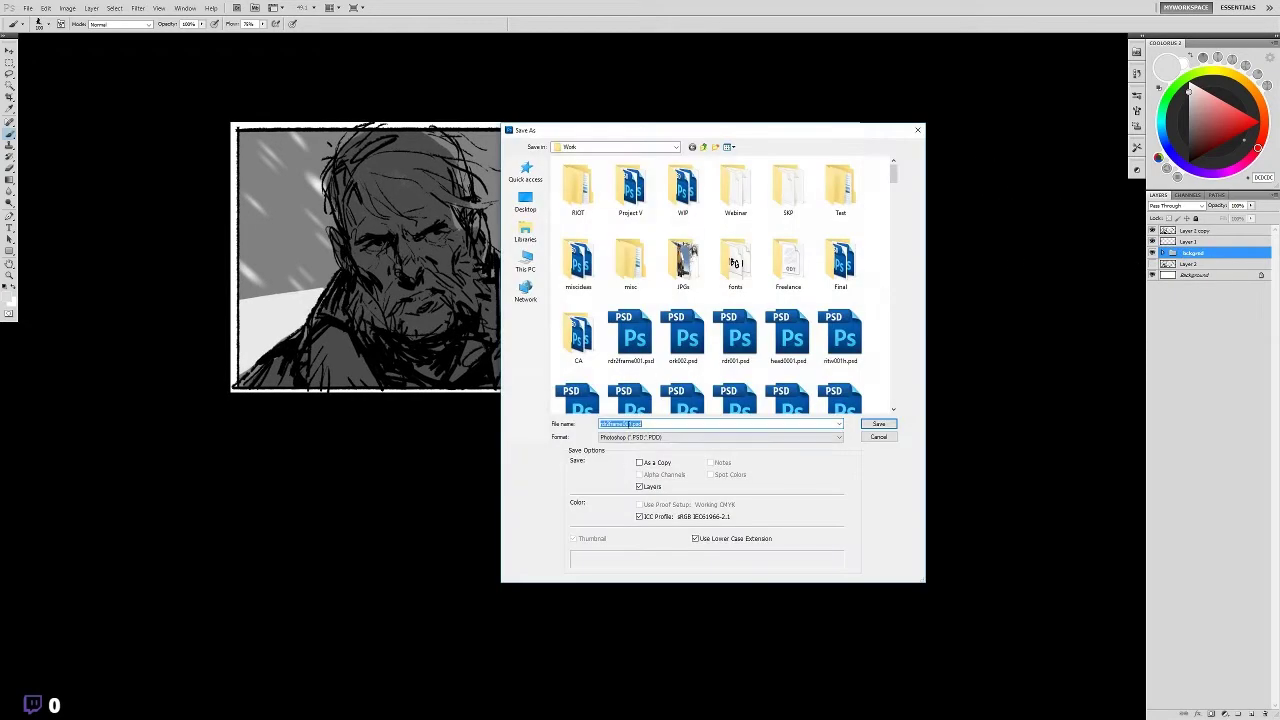
{"action": "left_click", "coordinate": [878, 424]}
- Extend the canvas height to 2200 and duplicate the frame layer
{"action": "key", "text": "ctrl+alt+c"}
{"action": "left_click", "coordinate": [588, 203]}
{"action": "type", "text": "2200"}
{"action": "key", "text": "Return"}
{"action": "right_click", "coordinate": [1188, 252]}
{"action": "left_click", "coordinate": [1215, 294]}
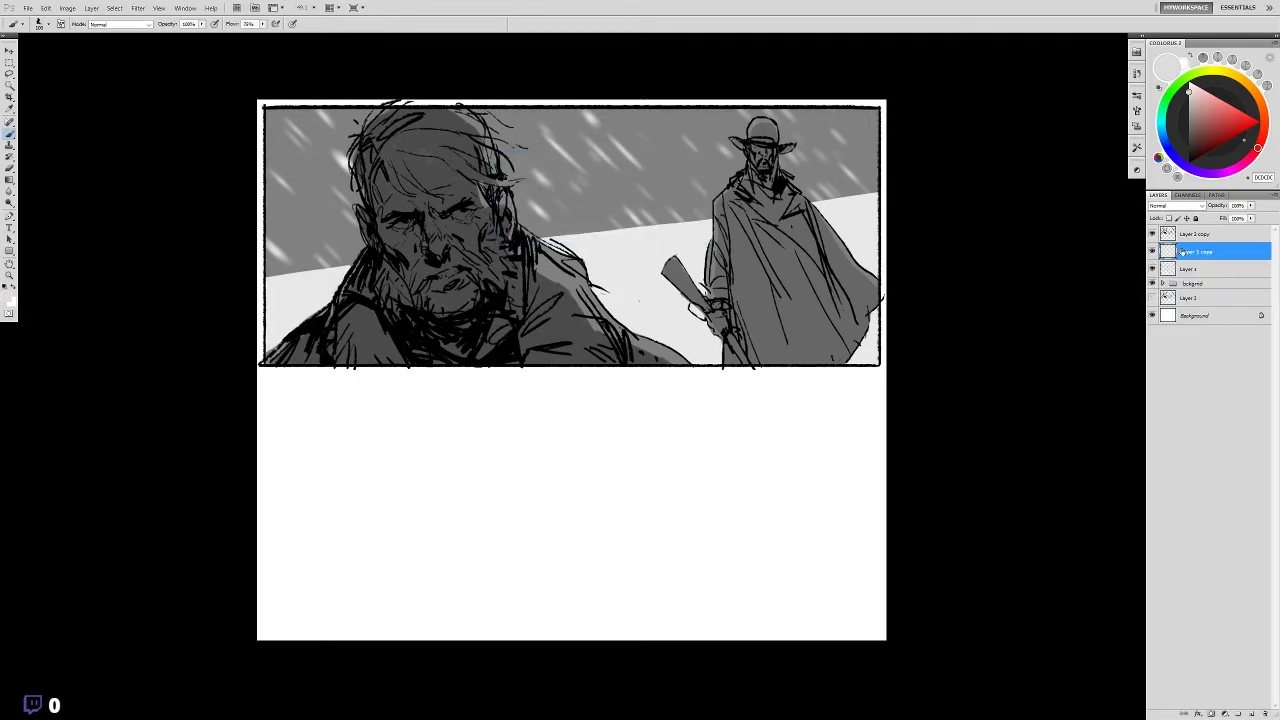
- Group the frame layers and shift the copied border down into the lower area
{"action": "left_click", "coordinate": [1190, 270], "text": "shift"}
{"action": "key", "text": "ctrl+g"}
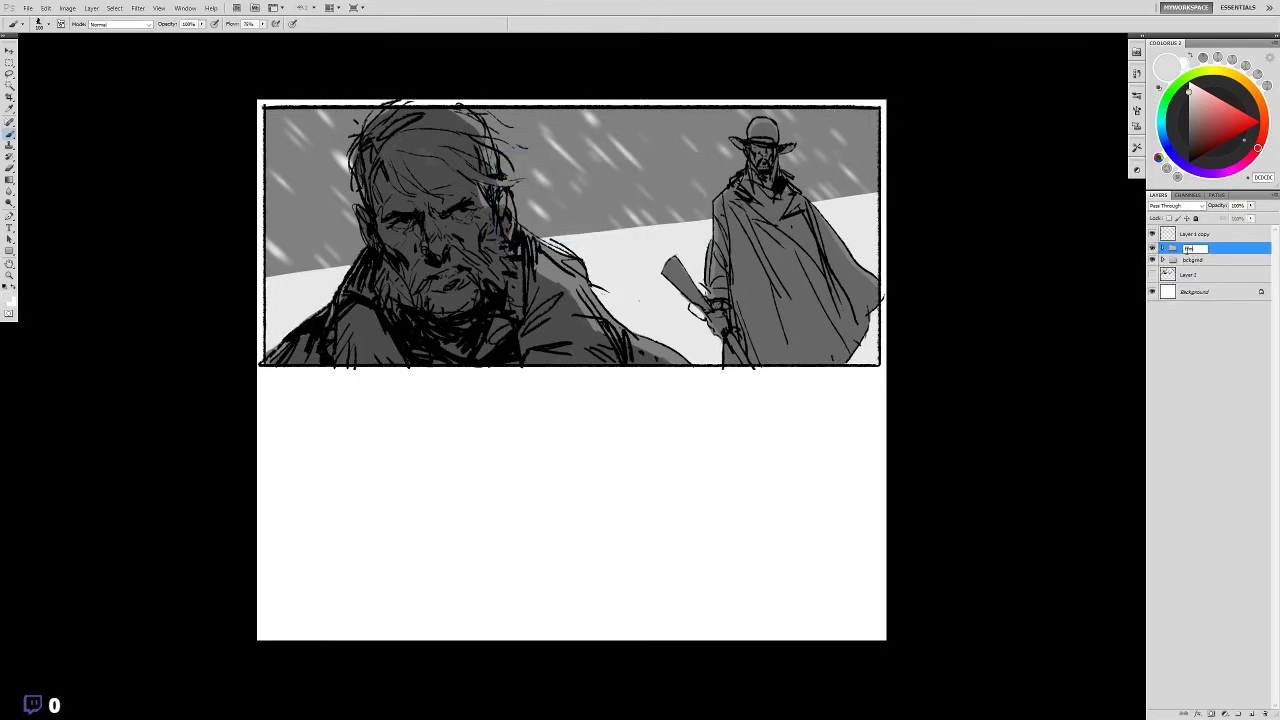
{"action": "left_click", "coordinate": [1187, 237]}
{"action": "key", "text": "v"}
{"action": "key", "text": "shift+Down"}
{"action": "key", "text": "shift+Down"}
{"action": "key", "text": "shift+Down"}
{"action": "key", "text": "shift+Down"}
{"action": "key", "text": "shift+Down"}
{"action": "key", "text": "shift+Down"}
{"action": "key", "text": "shift+Down"}
{"action": "key", "text": "shift+Down"}
{"action": "key", "text": "shift+Down"}
{"action": "key", "text": "shift+Down"}
{"action": "key", "text": "shift+Down"}
{"action": "key", "text": "shift+Down"}
{"action": "key", "text": "shift+Down"}
{"action": "key", "text": "shift+Down"}
{"action": "key", "text": "shift+Down"}
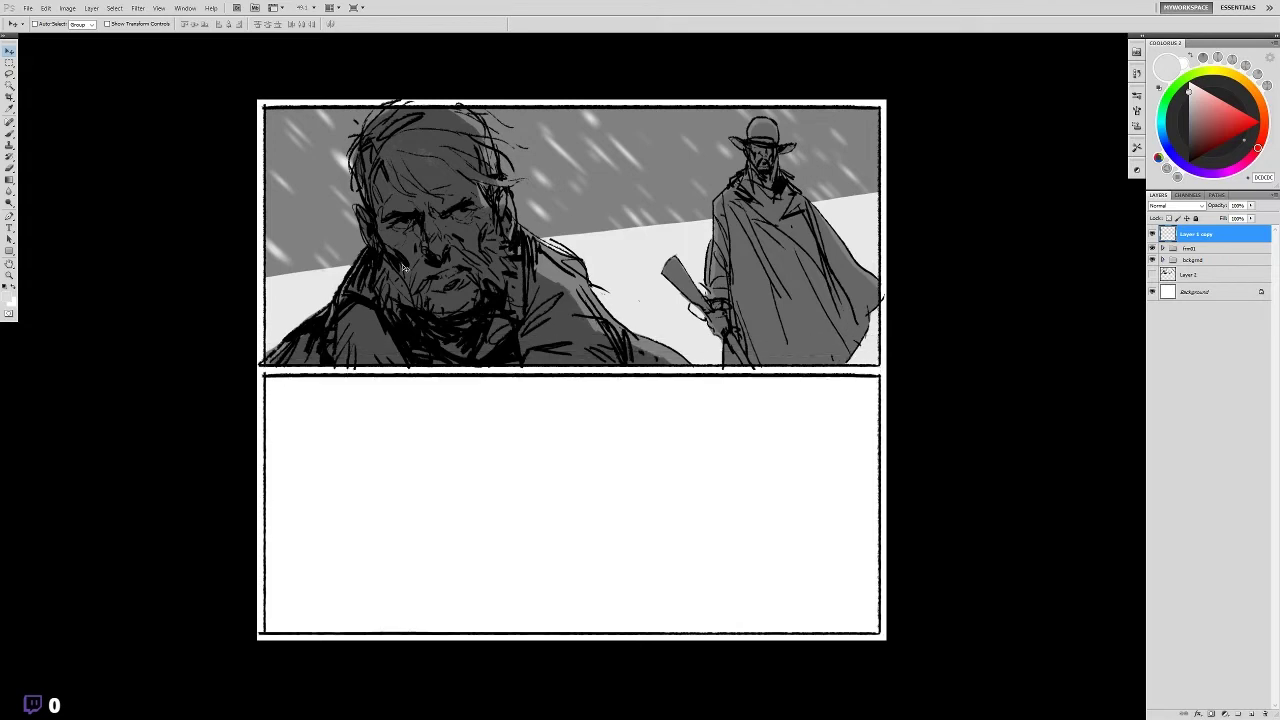
- Add a new blank layer and set the brush colour to black
{"action": "key", "text": "ctrl+shift+n"}
{"action": "key", "text": "Return"}
{"action": "key", "text": "b"}
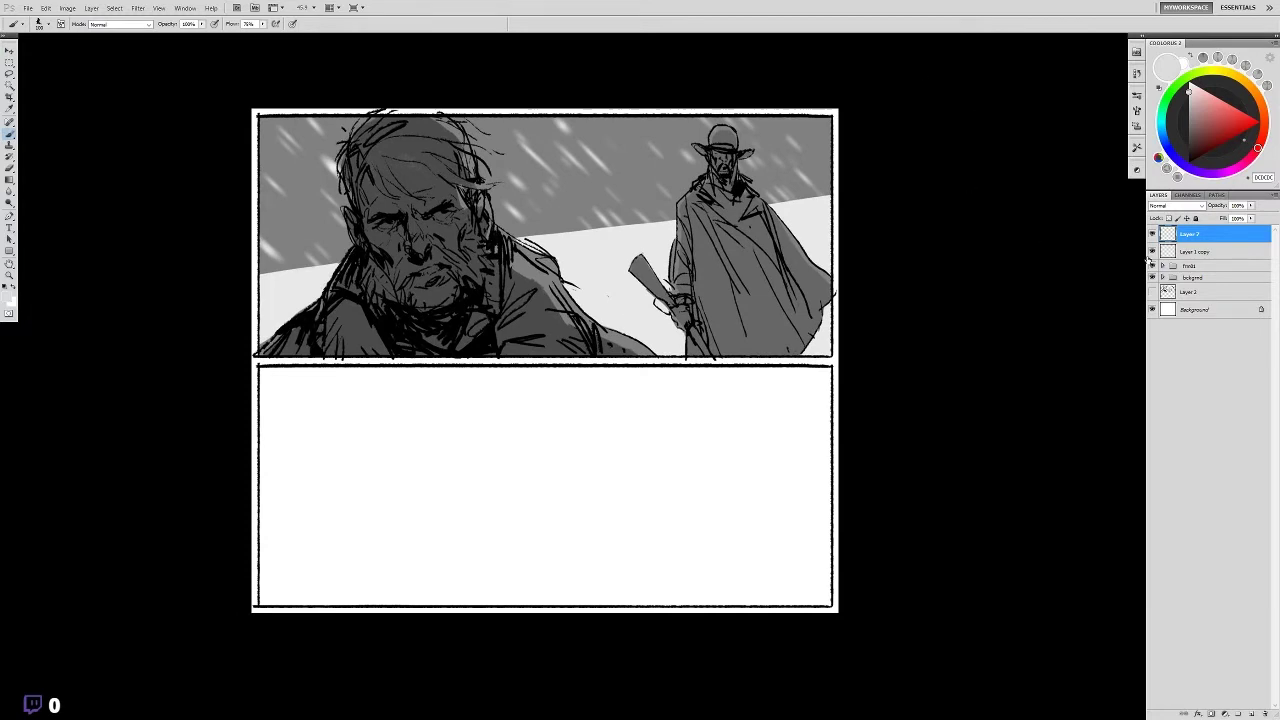
{"action": "left_click_drag", "start_coordinate": [1190, 128], "coordinate": [1188, 162]}
- Draw a test squiggle in the lower panel and undo it
{"action": "left_click_drag", "start_coordinate": [551, 480], "coordinate": [594, 543]}
{"action": "key", "text": "ctrl+z"}
{"action": "left_click_drag", "start_coordinate": [608, 340], "coordinate": [577, 330]}
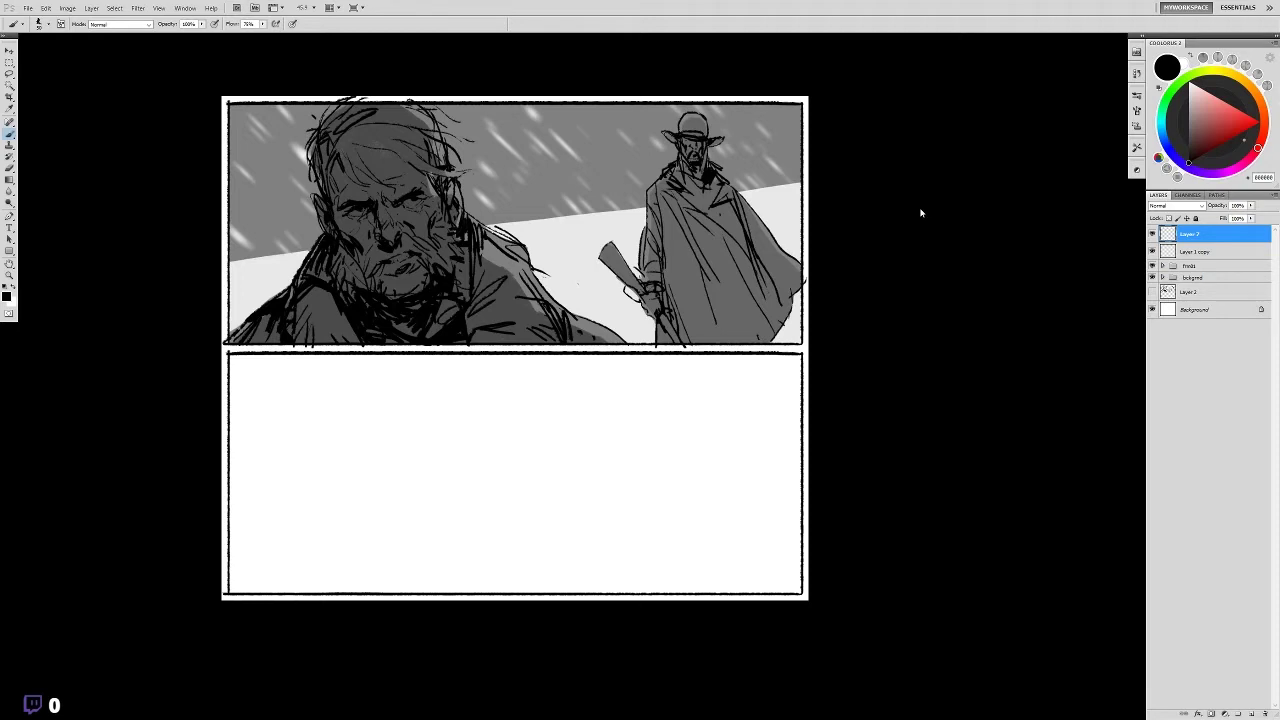
- Expand the bckgrnd group and briefly toggle the snow and white ground layers' visibility
{"action": "left_click", "coordinate": [1162, 277]}
{"action": "left_click", "coordinate": [1190, 291]}
{"action": "key", "text": "e"}
{"action": "left_click", "coordinate": [1152, 309]}
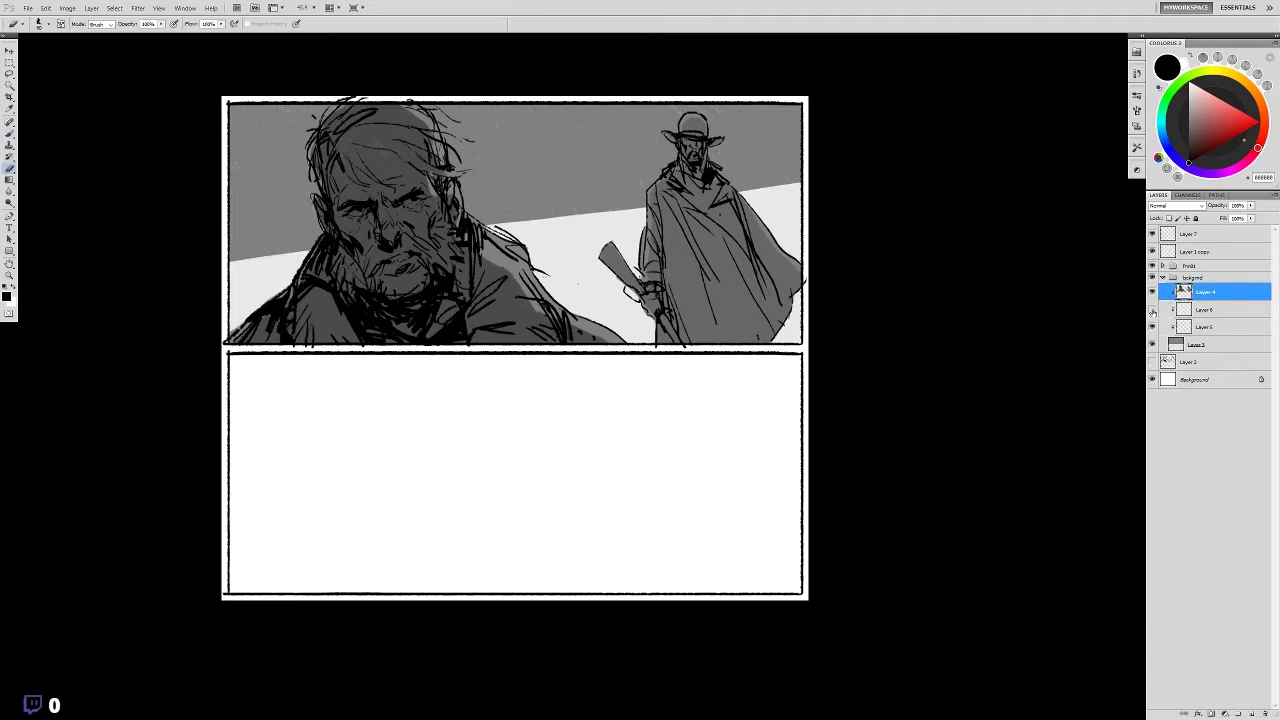
{"action": "left_click", "coordinate": [1152, 326]}
{"action": "left_click", "coordinate": [1200, 326]}
{"action": "key", "text": "b"}
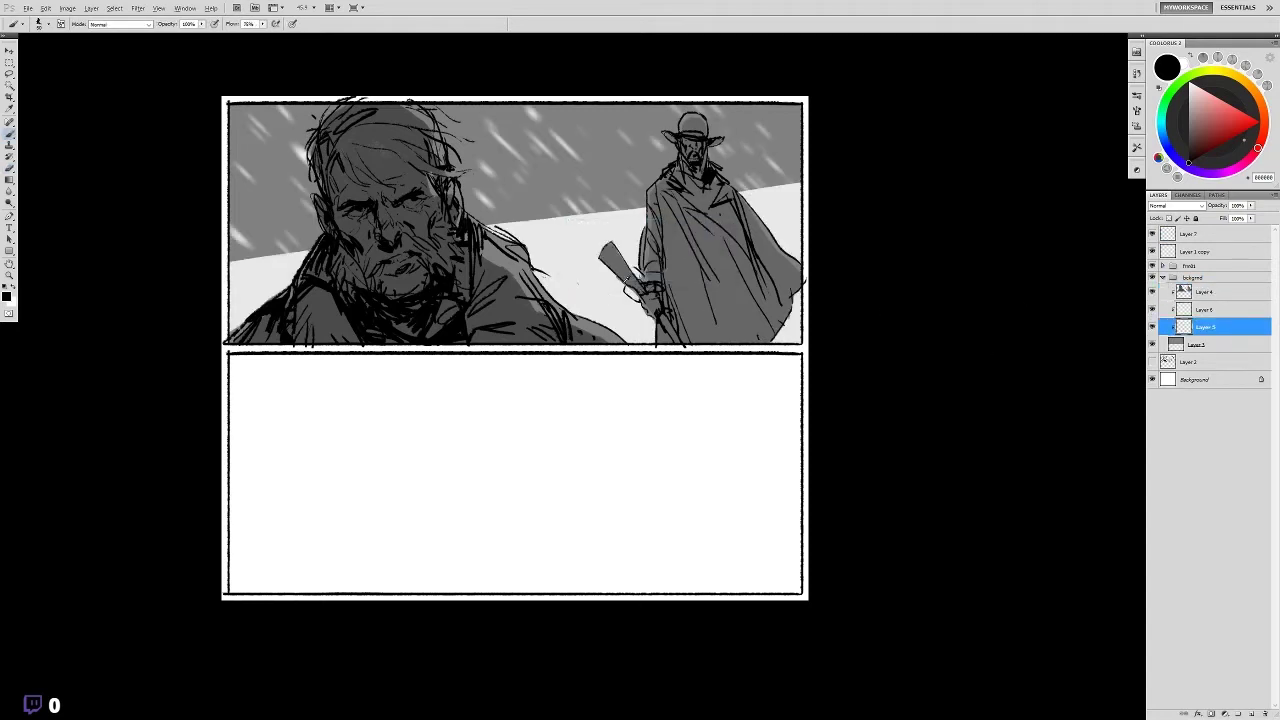
{"action": "key", "text": "x"}
{"action": "left_click", "coordinate": [1200, 291]}
{"action": "left_click", "coordinate": [1192, 325]}
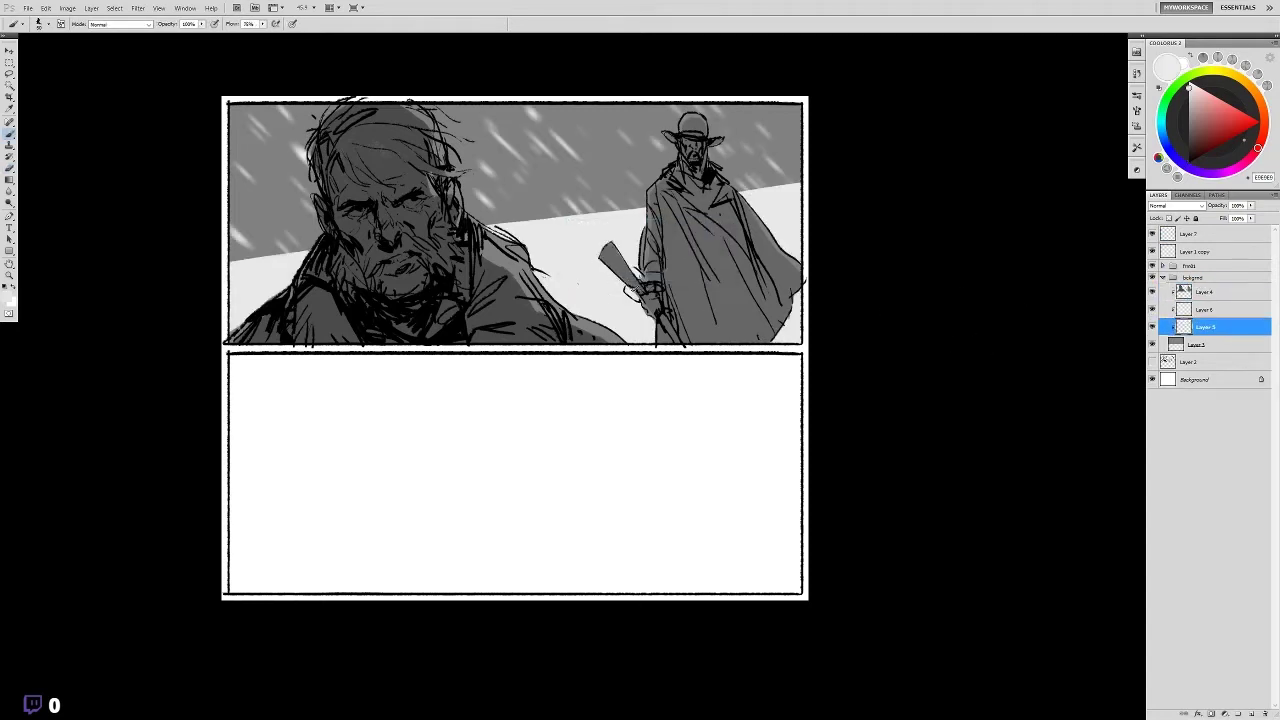
- Collapse bckgrnd, select blank Layer 7 and swap the paint colour back to black
{"action": "left_click", "coordinate": [1162, 277]}
{"action": "left_click", "coordinate": [1190, 233]}
{"action": "key", "text": "x"}
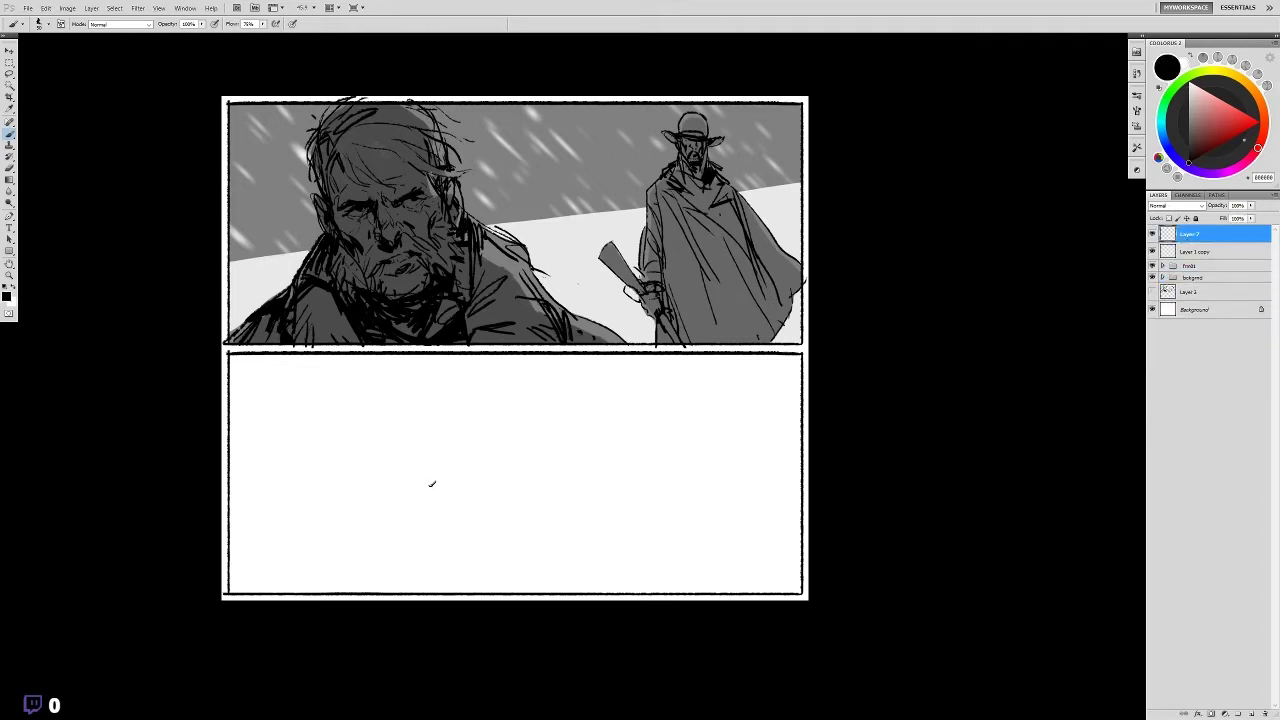
{"action": "left_click_drag", "start_coordinate": [429, 487], "coordinate": [391, 471]}
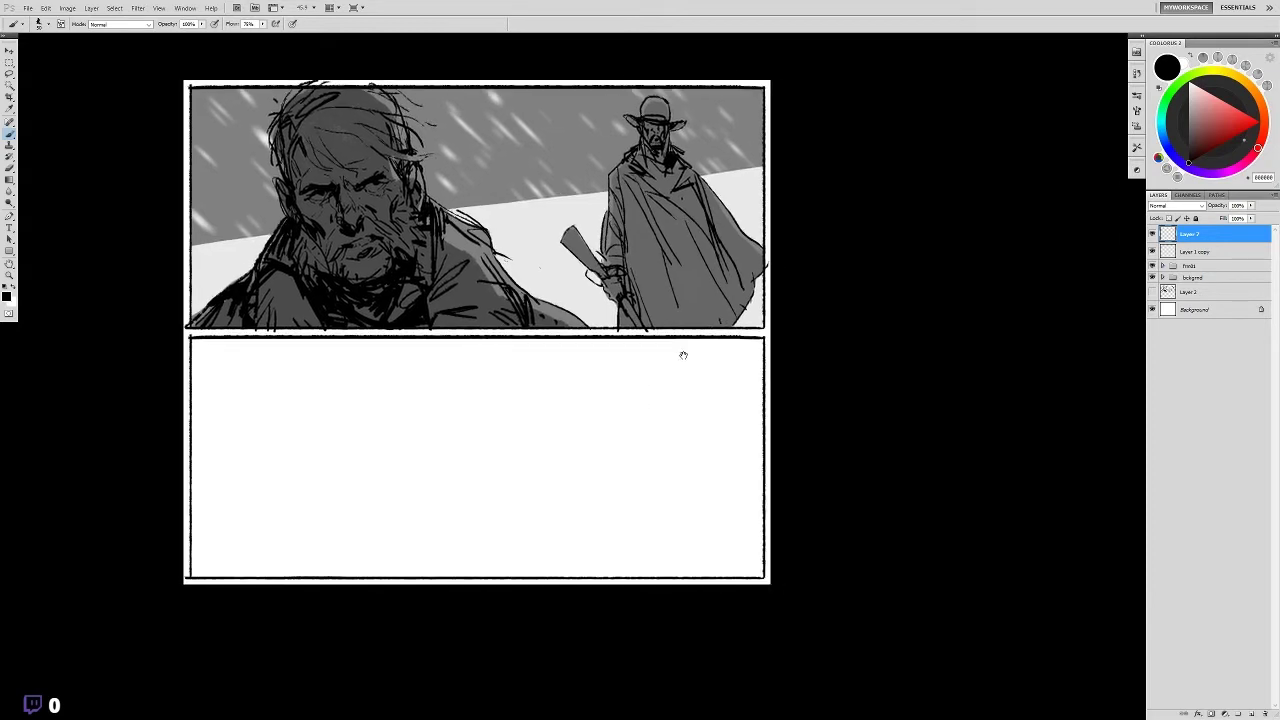
- Sketch the head and shoulder outline, face profile and hat brim in the lower panel
{"action": "mouse_move", "coordinate": [551, 410]}
{"action": "left_mouse_down"}
{"action": "mouse_move", "coordinate": [545, 512]}
{"action": "mouse_move", "coordinate": [588, 362]}
{"action": "left_mouse_up"}
{"action": "left_click_drag", "start_coordinate": [672, 378], "coordinate": [679, 540]}
{"action": "mouse_move", "coordinate": [590, 548]}
{"action": "left_mouse_down"}
{"action": "mouse_move", "coordinate": [690, 488]}
{"action": "mouse_move", "coordinate": [705, 562]}
{"action": "left_mouse_up"}
{"action": "left_click_drag", "start_coordinate": [590, 462], "coordinate": [540, 574]}
{"action": "left_click_drag", "start_coordinate": [532, 430], "coordinate": [536, 480]}
{"action": "left_click_drag", "start_coordinate": [520, 432], "coordinate": [540, 426]}
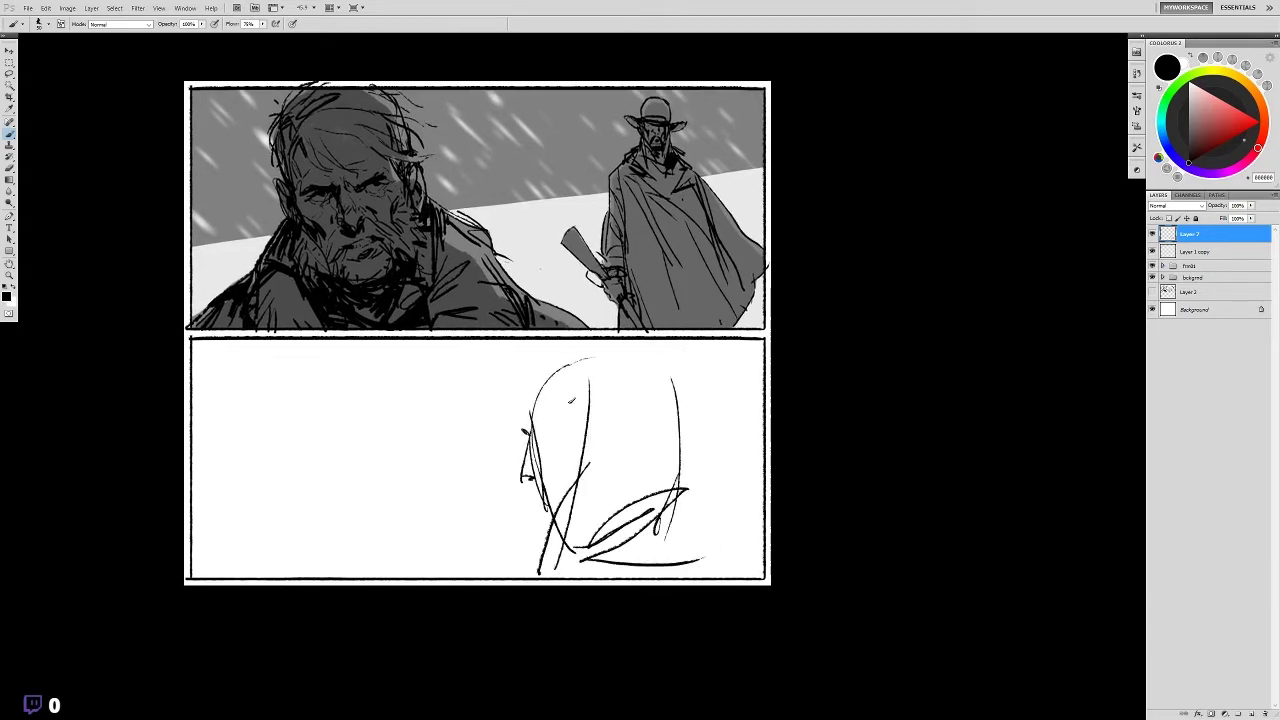
{"action": "left_click_drag", "start_coordinate": [730, 408], "coordinate": [474, 437]}
{"action": "mouse_move", "coordinate": [712, 382]}
{"action": "left_mouse_down"}
{"action": "mouse_move", "coordinate": [735, 432]}
{"action": "mouse_move", "coordinate": [708, 540]}
{"action": "left_mouse_up"}
{"action": "left_click_drag", "start_coordinate": [708, 508], "coordinate": [737, 550]}
{"action": "left_click_drag", "start_coordinate": [504, 428], "coordinate": [476, 435]}
- Draw the line above the brim, undo stray strokes, and curve the hat crown
{"action": "left_click_drag", "start_coordinate": [532, 412], "coordinate": [530, 342]}
{"action": "left_click_drag", "start_coordinate": [697, 354], "coordinate": [699, 380]}
{"action": "left_click_drag", "start_coordinate": [686, 396], "coordinate": [694, 388]}
{"action": "key", "text": "ctrl+alt+z"}
{"action": "key", "text": "ctrl+alt+z"}
{"action": "left_click_drag", "start_coordinate": [526, 344], "coordinate": [528, 412]}
{"action": "key", "text": "ctrl+alt+z"}
{"action": "left_click_drag", "start_coordinate": [686, 372], "coordinate": [740, 430]}
- Add eye, brow, cheek and beard strokes, plus the cloak edge and a crown line
{"action": "mouse_move", "coordinate": [546, 454]}
{"action": "left_mouse_down"}
{"action": "mouse_move", "coordinate": [566, 470]}
{"action": "mouse_move", "coordinate": [554, 446]}
{"action": "mouse_move", "coordinate": [564, 424]}
{"action": "left_mouse_up"}
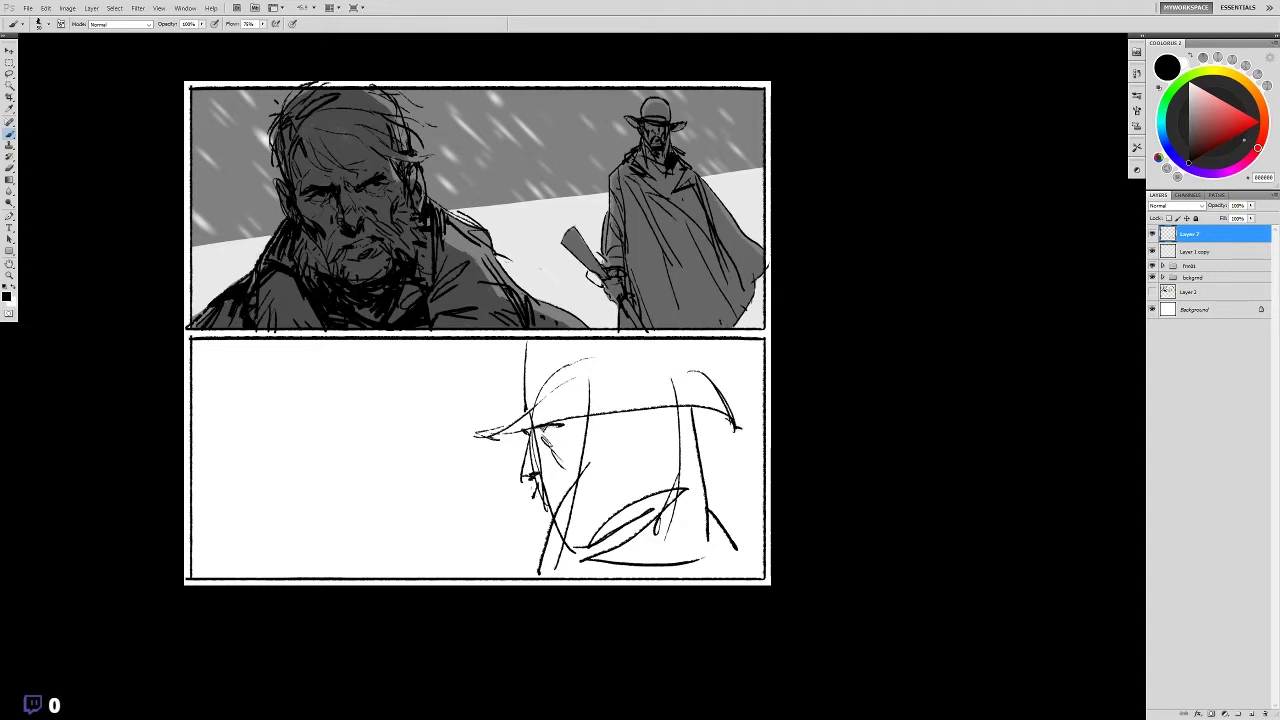
{"action": "mouse_move", "coordinate": [534, 428]}
{"action": "left_mouse_down"}
{"action": "mouse_move", "coordinate": [556, 436]}
{"action": "mouse_move", "coordinate": [672, 360]}
{"action": "left_mouse_up"}
{"action": "left_click_drag", "start_coordinate": [588, 456], "coordinate": [552, 476]}
{"action": "left_click_drag", "start_coordinate": [546, 484], "coordinate": [562, 502]}
{"action": "left_click_drag", "start_coordinate": [708, 492], "coordinate": [760, 540]}
{"action": "left_click_drag", "start_coordinate": [538, 502], "coordinate": [554, 536]}
{"action": "mouse_move", "coordinate": [546, 434]}
{"action": "left_mouse_down"}
{"action": "mouse_move", "coordinate": [568, 426]}
{"action": "mouse_move", "coordinate": [536, 430]}
{"action": "left_mouse_up"}
{"action": "left_click_drag", "start_coordinate": [524, 384], "coordinate": [576, 368]}
{"action": "mouse_move", "coordinate": [656, 364]}
{"action": "left_mouse_down"}
{"action": "mouse_move", "coordinate": [664, 354]}
{"action": "mouse_move", "coordinate": [698, 372]}
{"action": "left_mouse_up"}
- Erase small face marks and stray lines at the top of the hat
{"action": "key", "text": "e"}
{"action": "left_click_drag", "start_coordinate": [532, 440], "coordinate": [560, 480]}
{"action": "key", "text": "b"}
{"action": "key", "text": "e"}
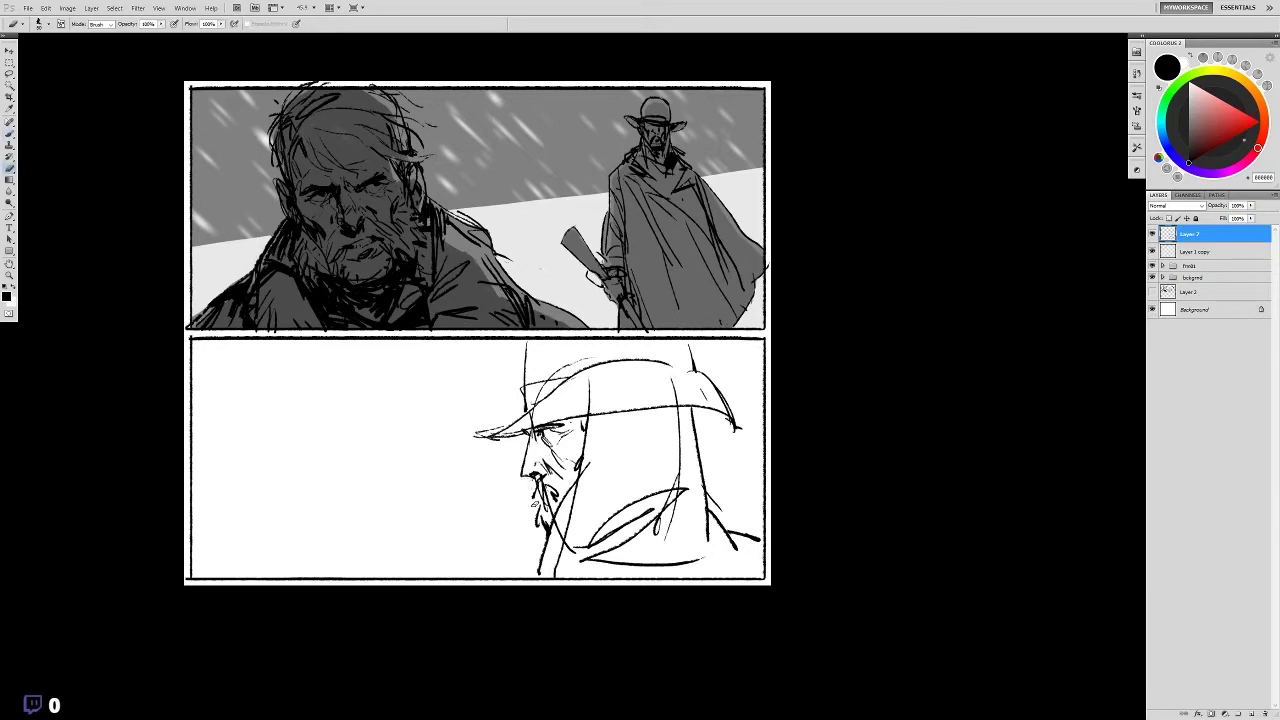
{"action": "left_click_drag", "start_coordinate": [589, 354], "coordinate": [566, 362]}
{"action": "key", "text": "b"}
- Add hood lines, darken the beard and eye, and shade under the brim and down the cloak
{"action": "left_click_drag", "start_coordinate": [598, 425], "coordinate": [600, 540]}
{"action": "left_click_drag", "start_coordinate": [614, 450], "coordinate": [606, 530]}
{"action": "left_click_drag", "start_coordinate": [536, 480], "coordinate": [533, 500]}
{"action": "left_click_drag", "start_coordinate": [532, 490], "coordinate": [545, 499]}
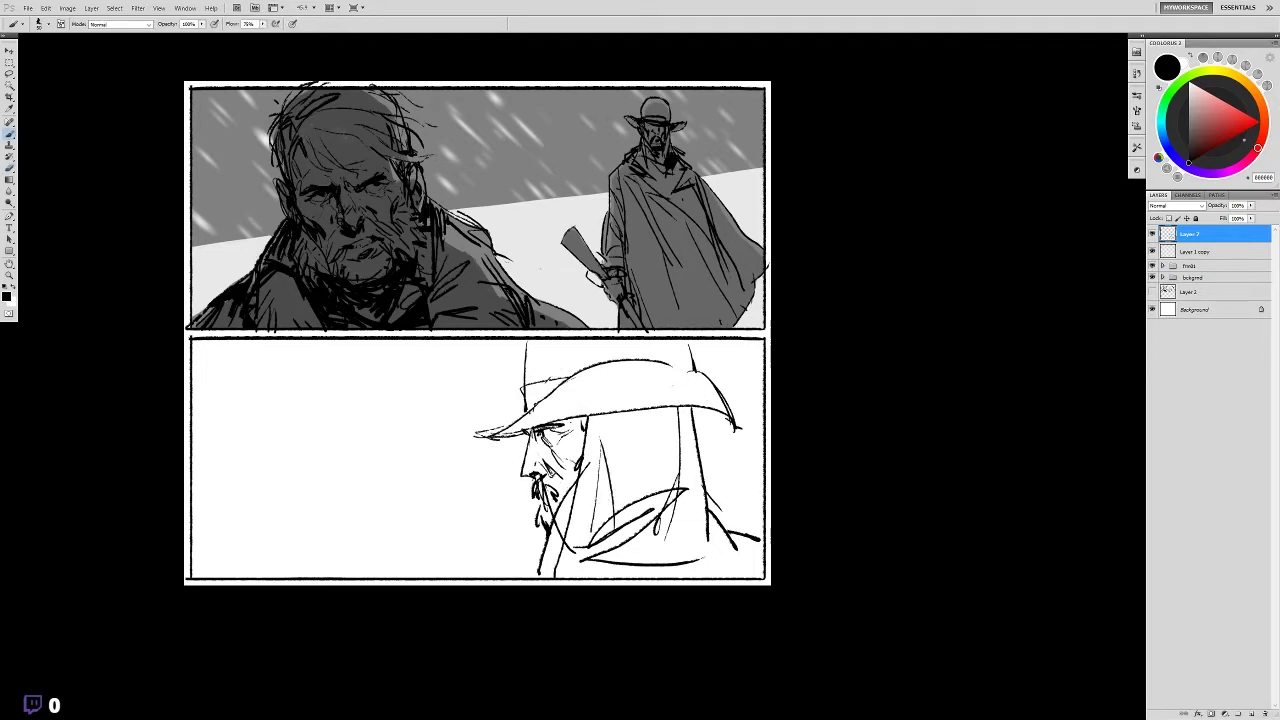
{"action": "left_click_drag", "start_coordinate": [568, 421], "coordinate": [592, 416]}
{"action": "left_click_drag", "start_coordinate": [712, 500], "coordinate": [755, 540]}
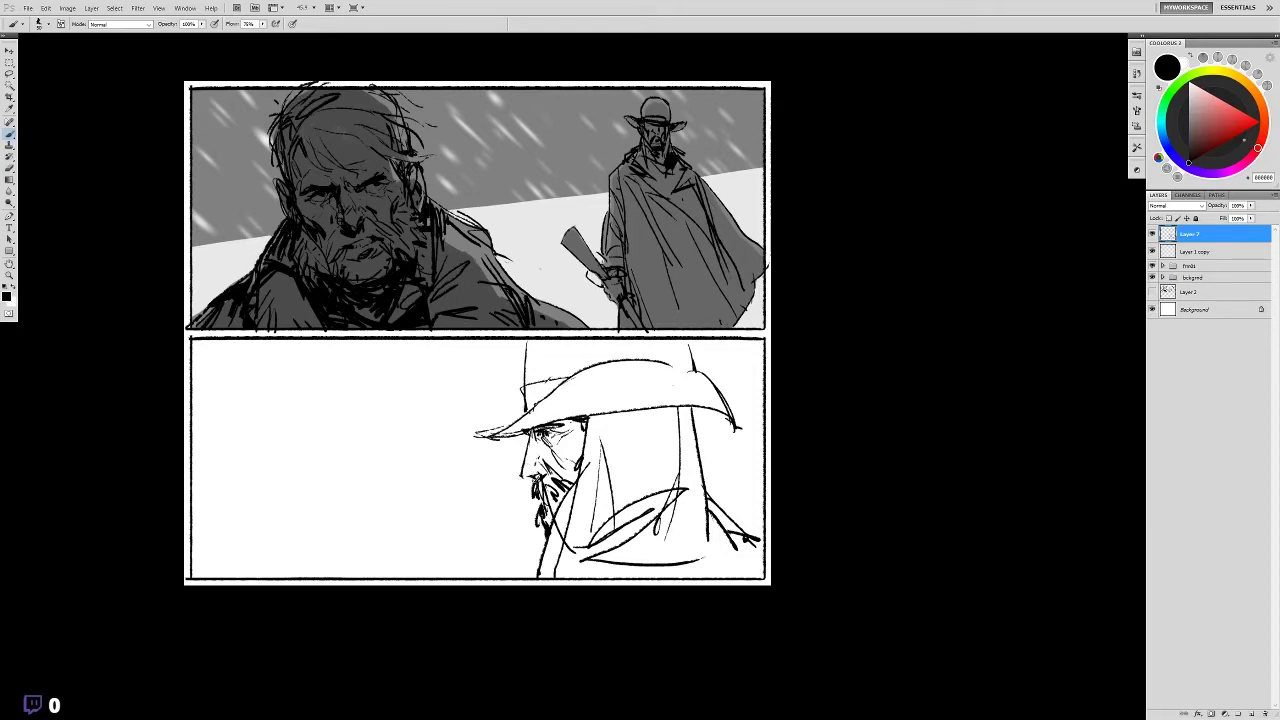
{"action": "left_click_drag", "start_coordinate": [586, 422], "coordinate": [695, 406]}
{"action": "left_click_drag", "start_coordinate": [538, 380], "coordinate": [524, 410]}
{"action": "left_click_drag", "start_coordinate": [682, 420], "coordinate": [730, 530]}
{"action": "left_click_drag", "start_coordinate": [590, 560], "coordinate": [556, 586]}
- Shade the cloak's lower right, add a collar line and flatten the hat brim's right end
{"action": "mouse_move", "coordinate": [634, 584]}
{"action": "left_mouse_down"}
{"action": "mouse_move", "coordinate": [724, 536]}
{"action": "mouse_move", "coordinate": [766, 540]}
{"action": "mouse_move", "coordinate": [762, 526]}
{"action": "left_mouse_up"}
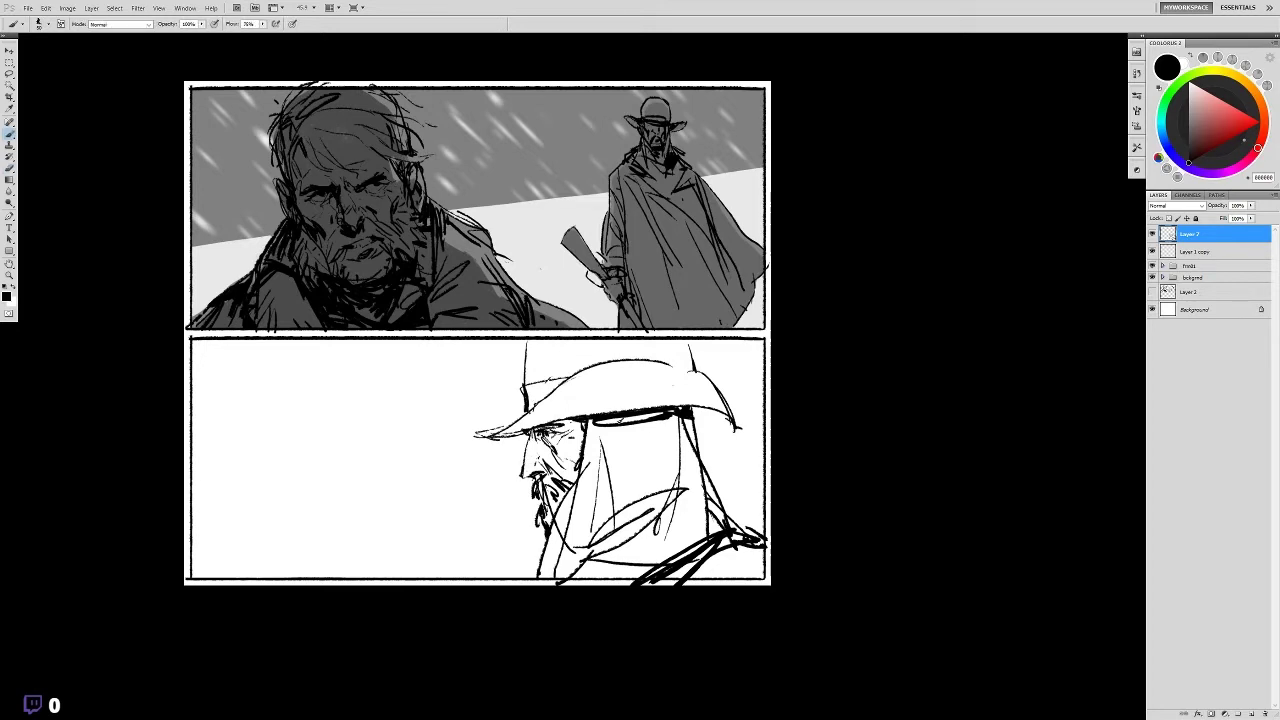
{"action": "left_click_drag", "start_coordinate": [718, 495], "coordinate": [745, 534]}
{"action": "mouse_move", "coordinate": [708, 410]}
{"action": "left_mouse_down"}
{"action": "mouse_move", "coordinate": [742, 430]}
{"action": "mouse_move", "coordinate": [739, 397]}
{"action": "left_mouse_up"}
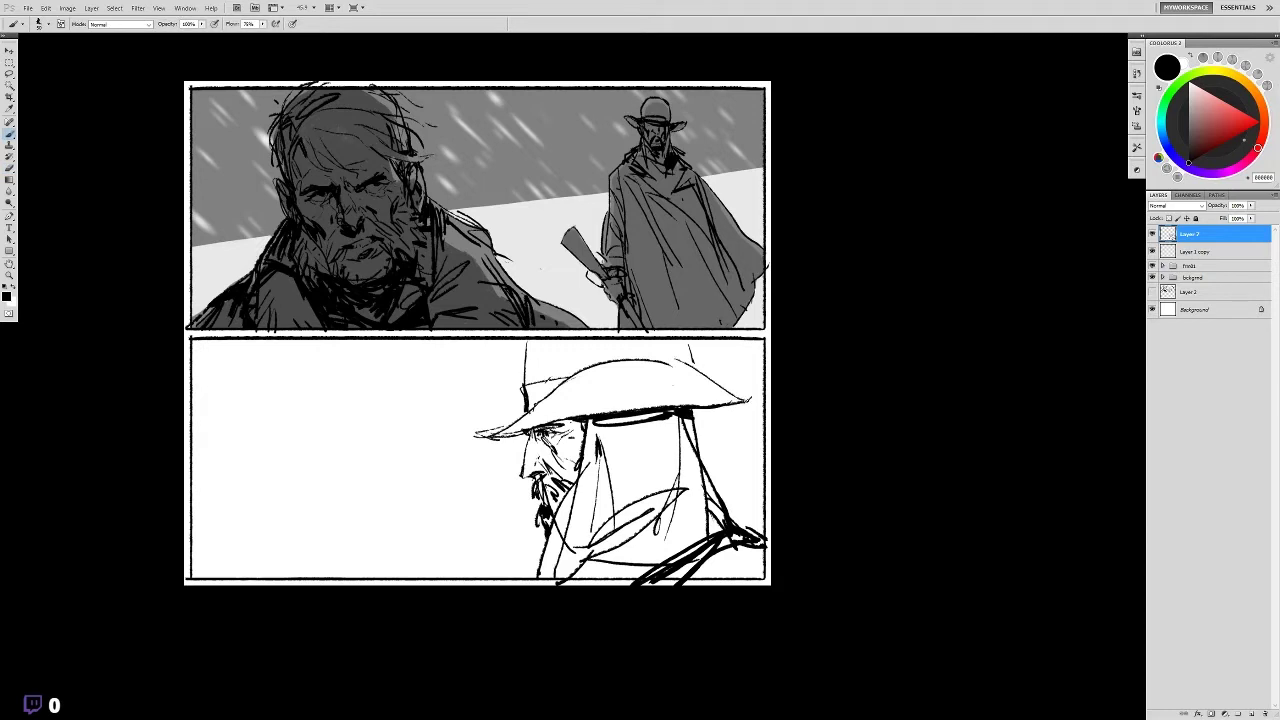
{"action": "left_click_drag", "start_coordinate": [838, 311], "coordinate": [858, 311]}
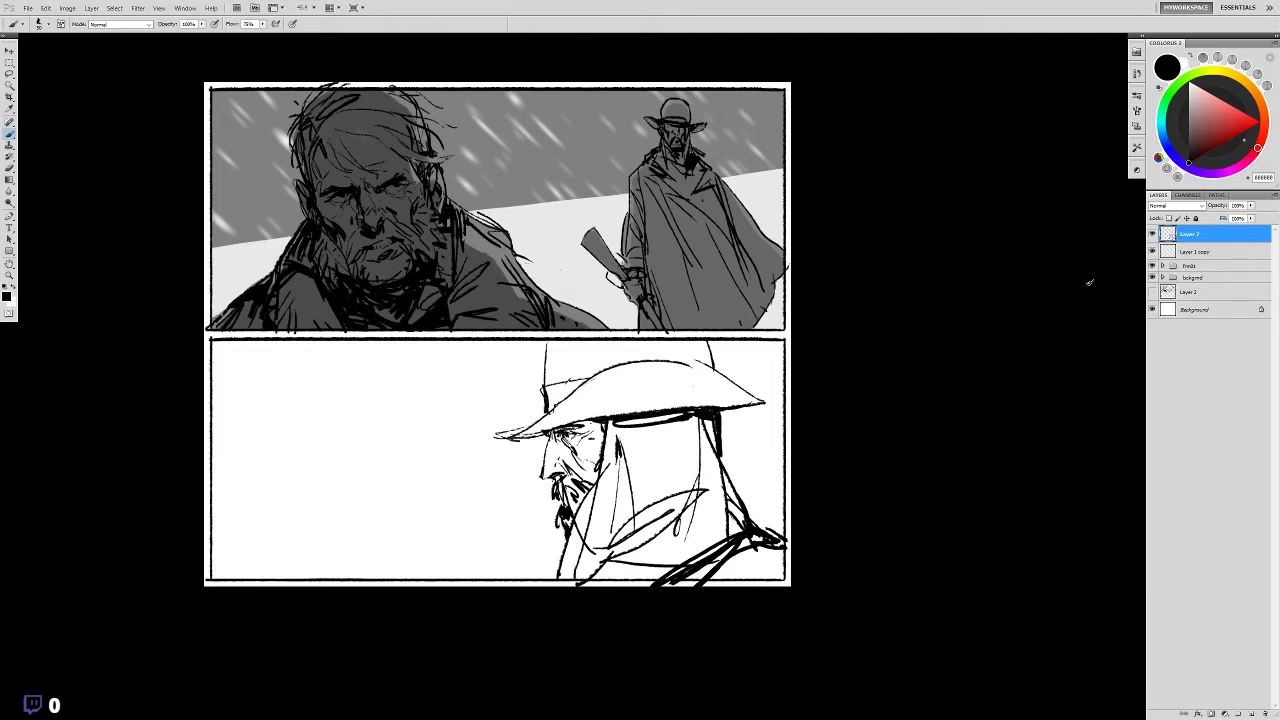
- Ink darker detail and a dark accent around the cowboy's eye and jaw
{"action": "left_click_drag", "start_coordinate": [556, 430], "coordinate": [568, 432]}
{"action": "left_click_drag", "start_coordinate": [578, 478], "coordinate": [588, 496]}
{"action": "left_click_drag", "start_coordinate": [563, 436], "coordinate": [575, 430]}
{"action": "left_click_drag", "start_coordinate": [894, 336], "coordinate": [910, 308]}
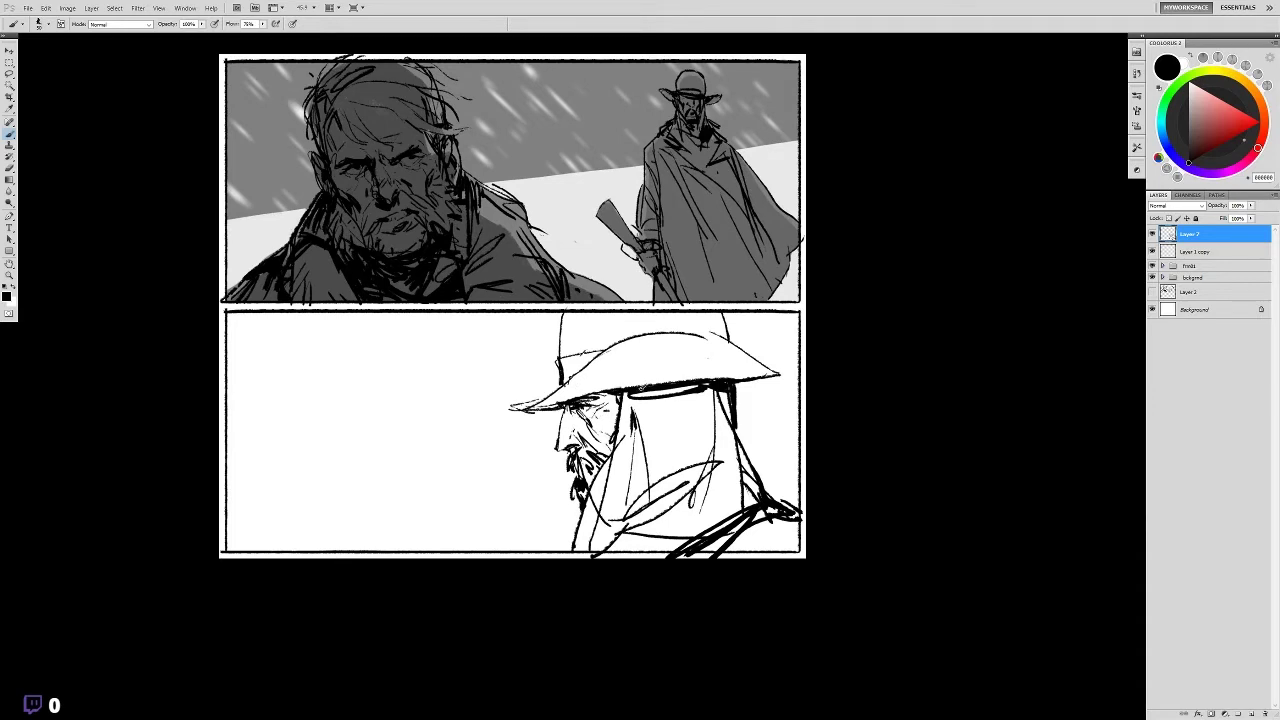
{"action": "left_click_drag", "start_coordinate": [720, 440], "coordinate": [712, 454]}
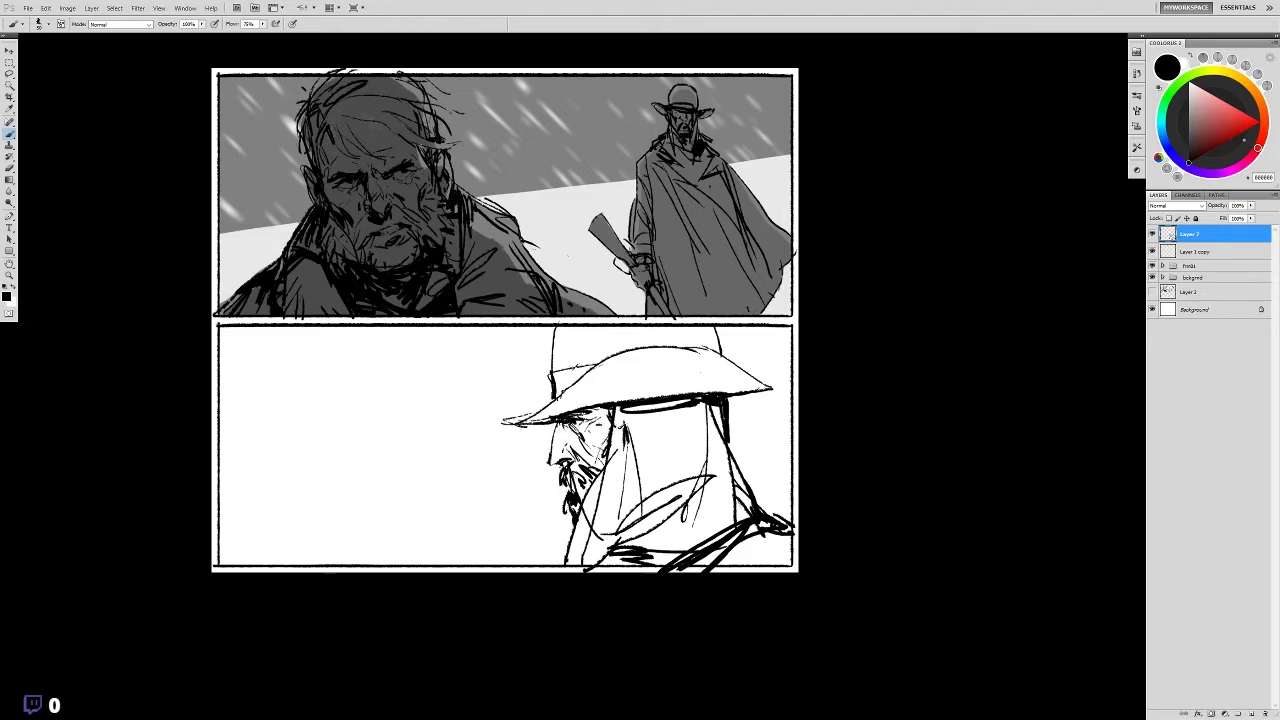
- Ink the edges of the coat and beard and add a small dark cheek mark
{"action": "left_click_drag", "start_coordinate": [728, 444], "coordinate": [768, 512]}
{"action": "left_click_drag", "start_coordinate": [576, 520], "coordinate": [564, 536]}
{"action": "left_click_drag", "start_coordinate": [608, 440], "coordinate": [592, 454]}
{"action": "left_click_drag", "start_coordinate": [687, 414], "coordinate": [683, 388]}
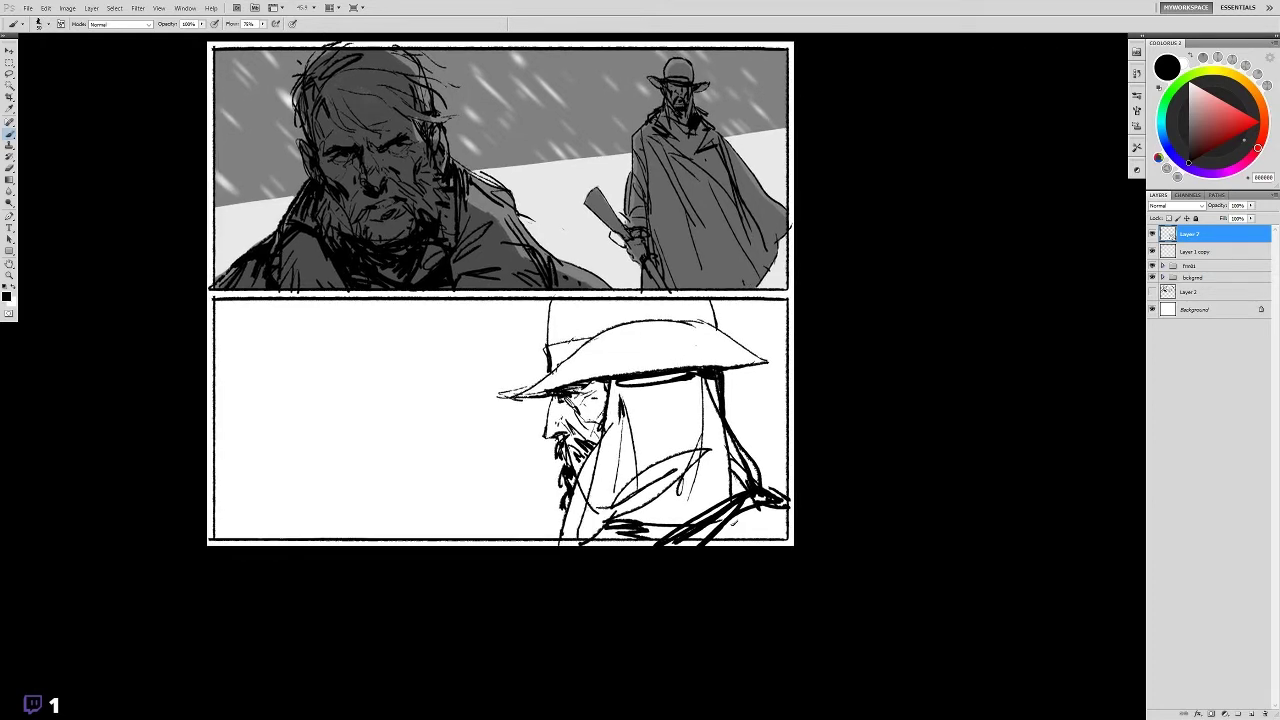
{"action": "left_click_drag", "start_coordinate": [668, 294], "coordinate": [706, 342]}
- Hatch shadow under the left hat brim, then undo the hat-crown hatching
{"action": "left_click_drag", "start_coordinate": [590, 406], "coordinate": [628, 390]}
{"action": "mouse_move", "coordinate": [568, 338]}
{"action": "left_mouse_down"}
{"action": "mouse_move", "coordinate": [606, 326]}
{"action": "mouse_move", "coordinate": [598, 296]}
{"action": "left_mouse_up"}
{"action": "mouse_move", "coordinate": [618, 328]}
{"action": "left_mouse_down"}
{"action": "mouse_move", "coordinate": [630, 296]}
{"action": "mouse_move", "coordinate": [655, 296]}
{"action": "left_mouse_up"}
{"action": "left_click_drag", "start_coordinate": [664, 318], "coordinate": [670, 296]}
{"action": "key", "text": "ctrl+alt+z"}
{"action": "key", "text": "ctrl+alt+z"}
{"action": "key", "text": "ctrl+alt+z"}
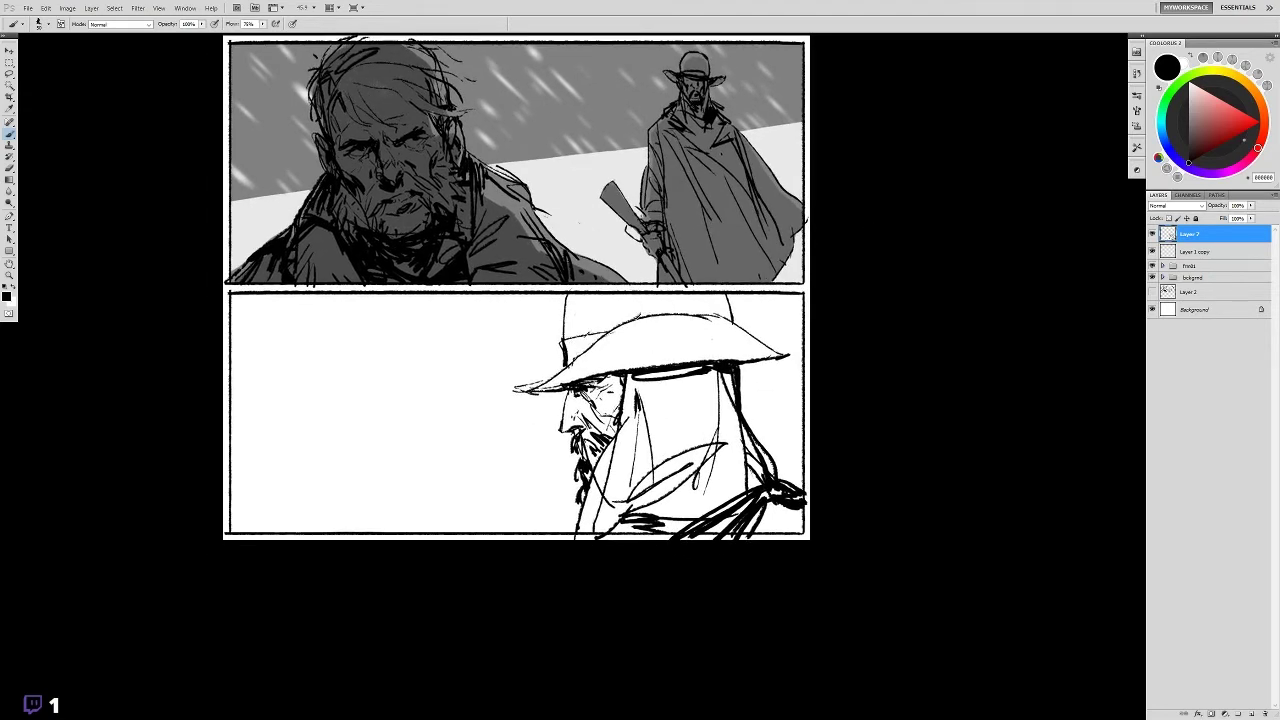
{"action": "left_click_drag", "start_coordinate": [612, 330], "coordinate": [612, 338]}
{"action": "left_click_drag", "start_coordinate": [693, 343], "coordinate": [696, 350]}
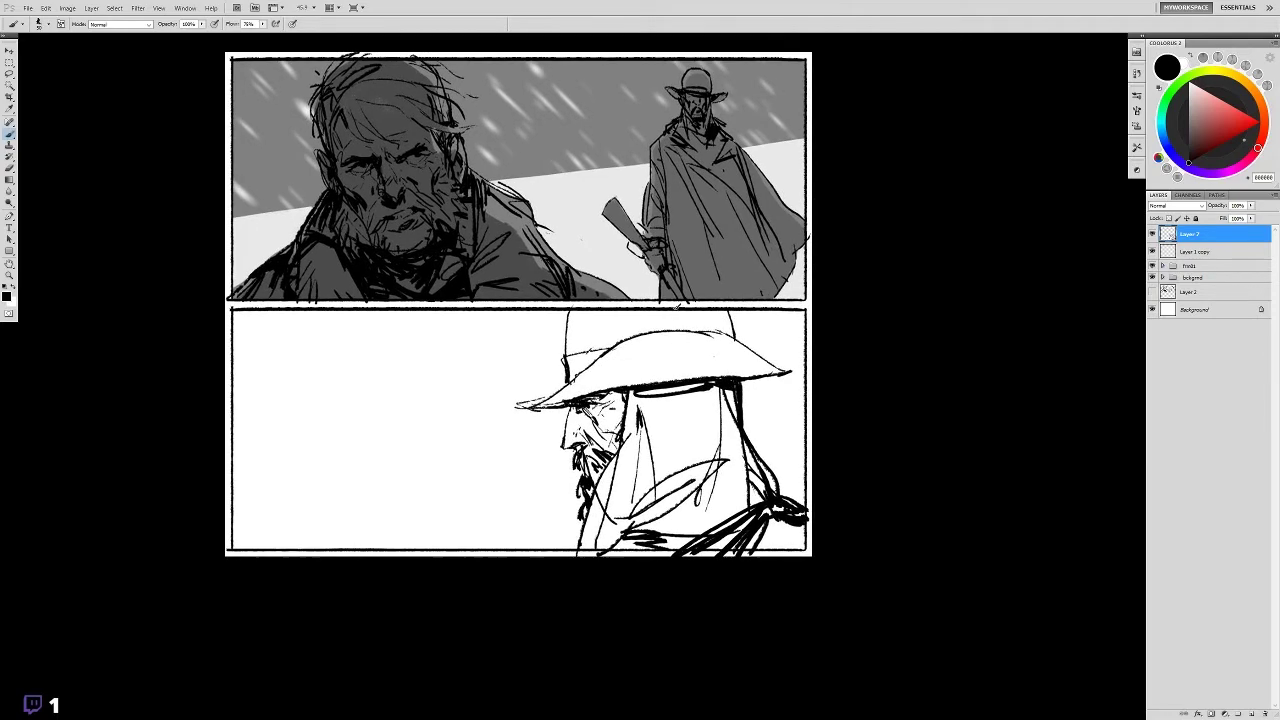
{"action": "left_click_drag", "start_coordinate": [782, 341], "coordinate": [765, 329]}
- Add dark strokes to the man's face and beard
{"action": "left_click_drag", "start_coordinate": [604, 440], "coordinate": [584, 414]}
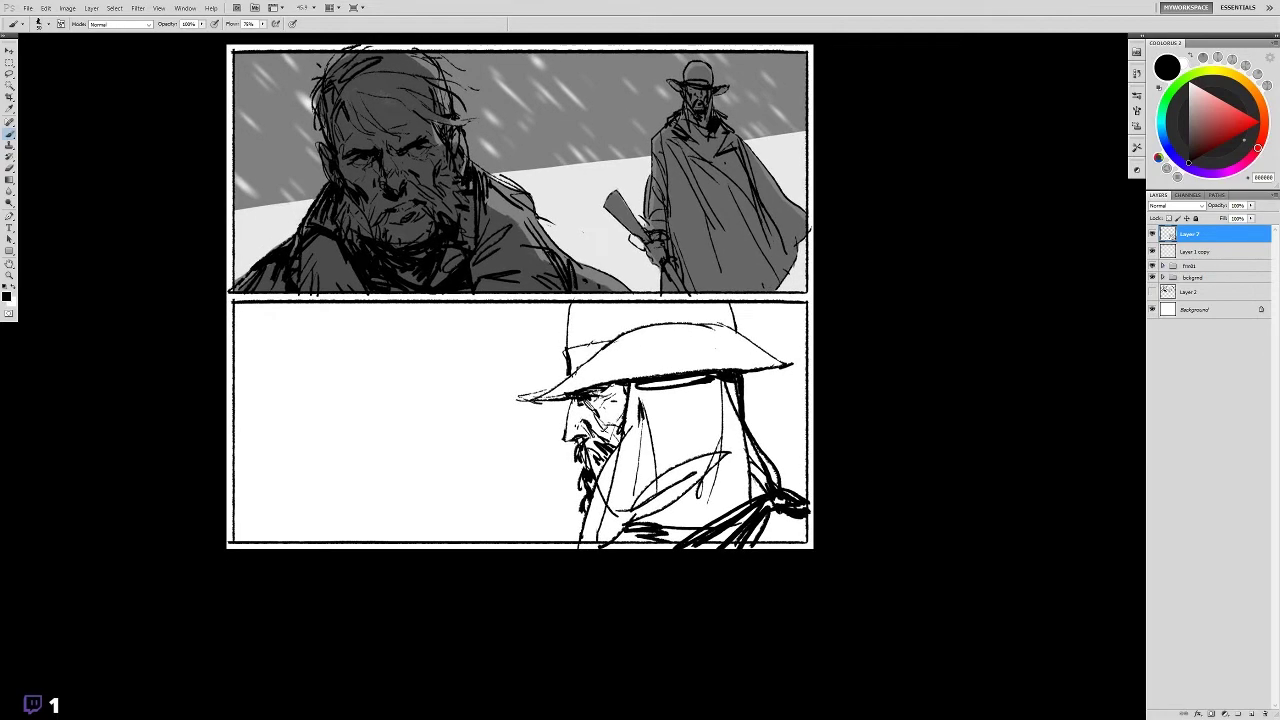
{"action": "left_click_drag", "start_coordinate": [625, 299], "coordinate": [698, 304]}
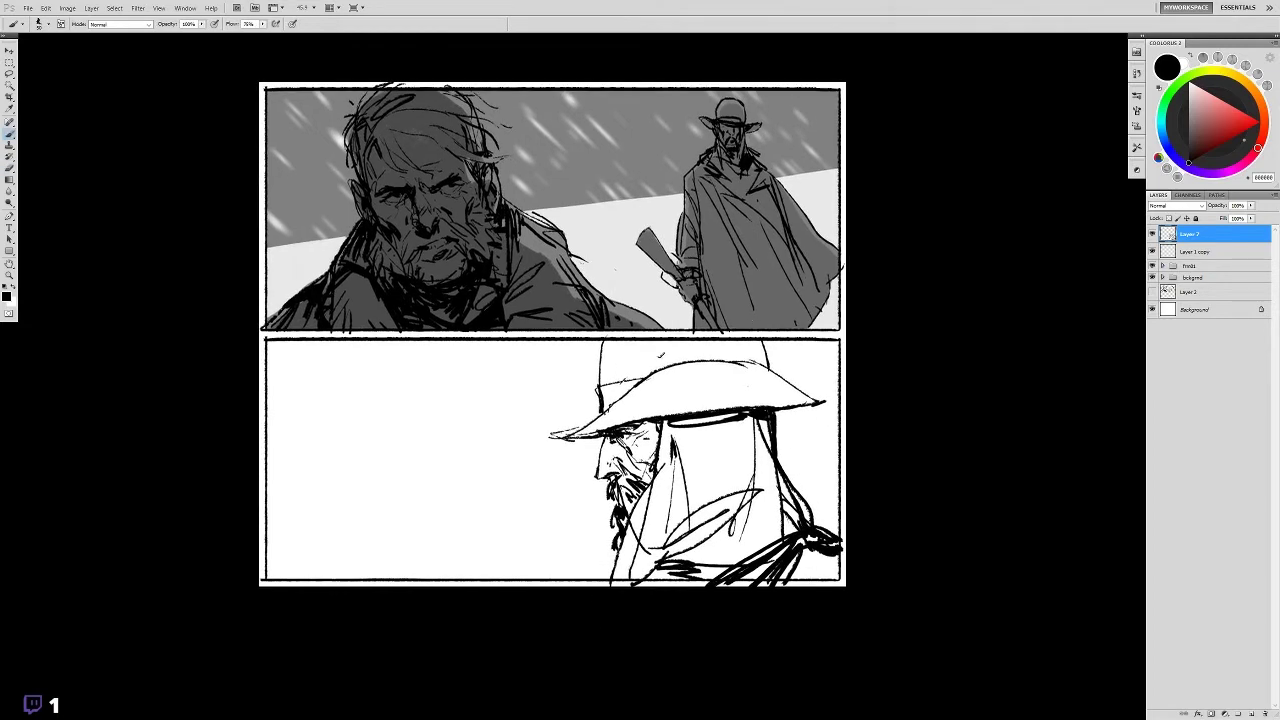
{"action": "key", "text": "b"}
{"action": "left_click_drag", "start_coordinate": [700, 360], "coordinate": [731, 358]}
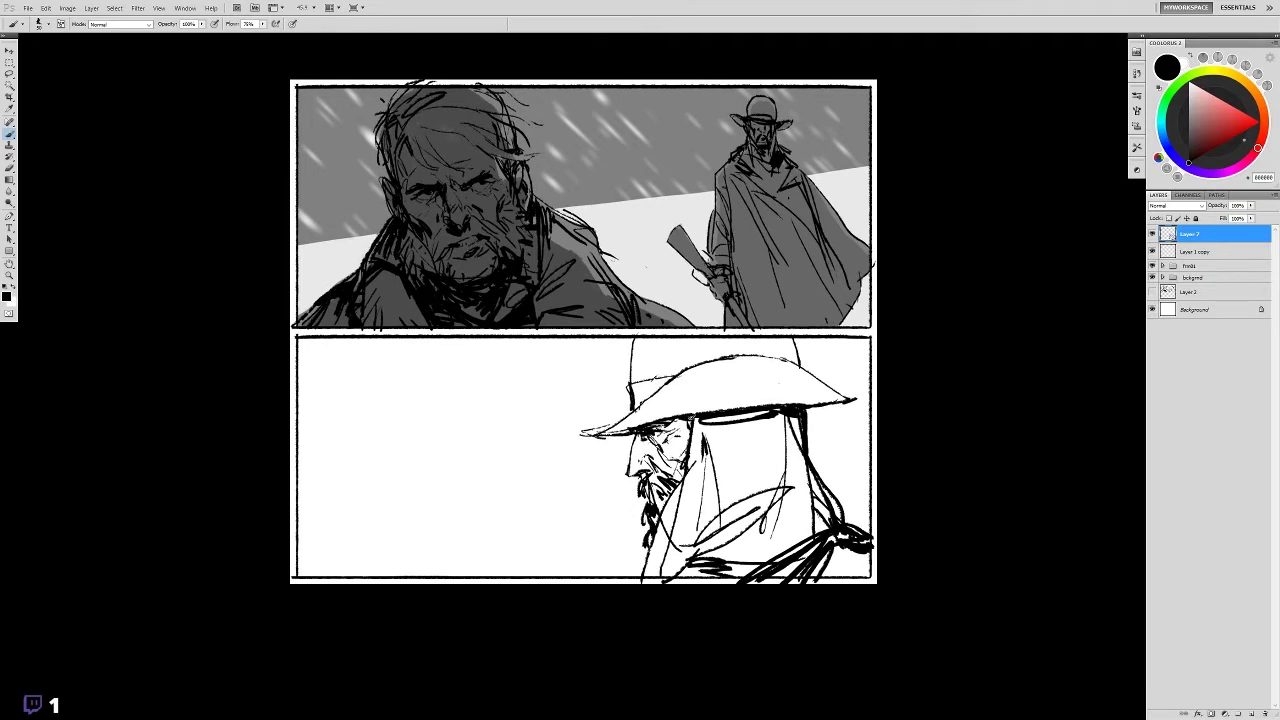
{"action": "left_click_drag", "start_coordinate": [672, 436], "coordinate": [678, 428]}
{"action": "left_click_drag", "start_coordinate": [600, 330], "coordinate": [613, 357]}
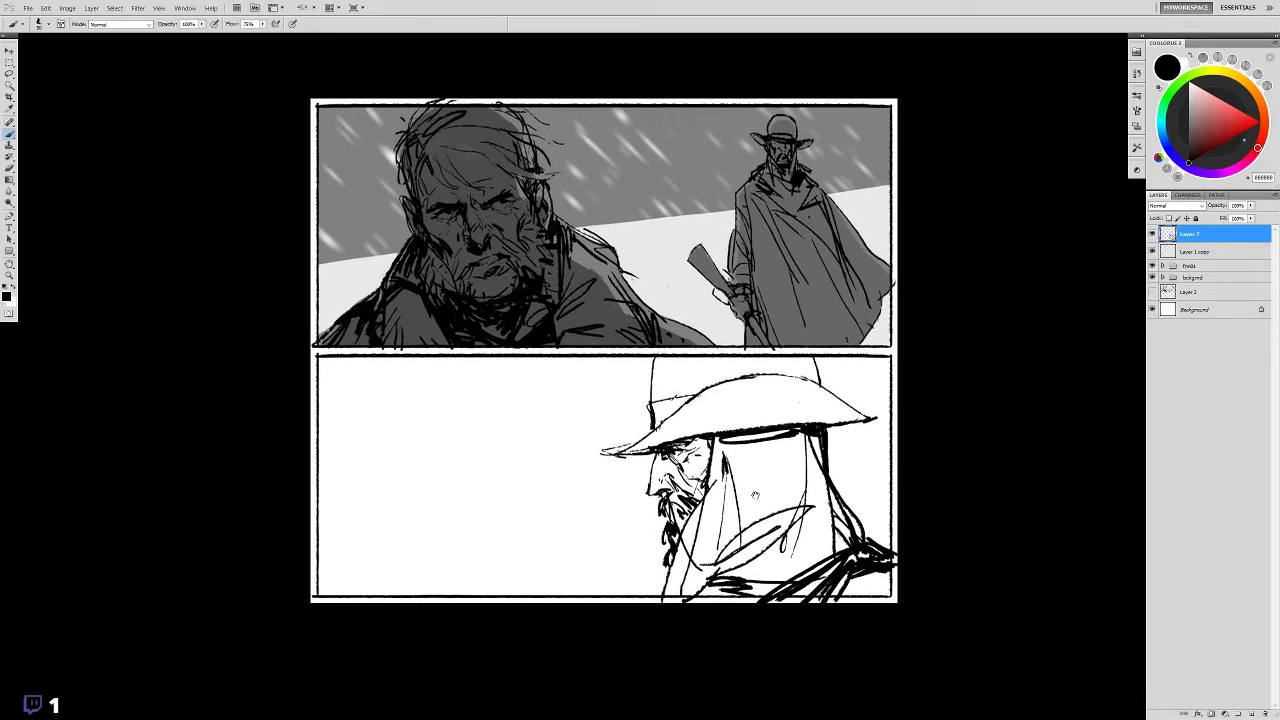
{"action": "left_click_drag", "start_coordinate": [684, 516], "coordinate": [674, 500]}
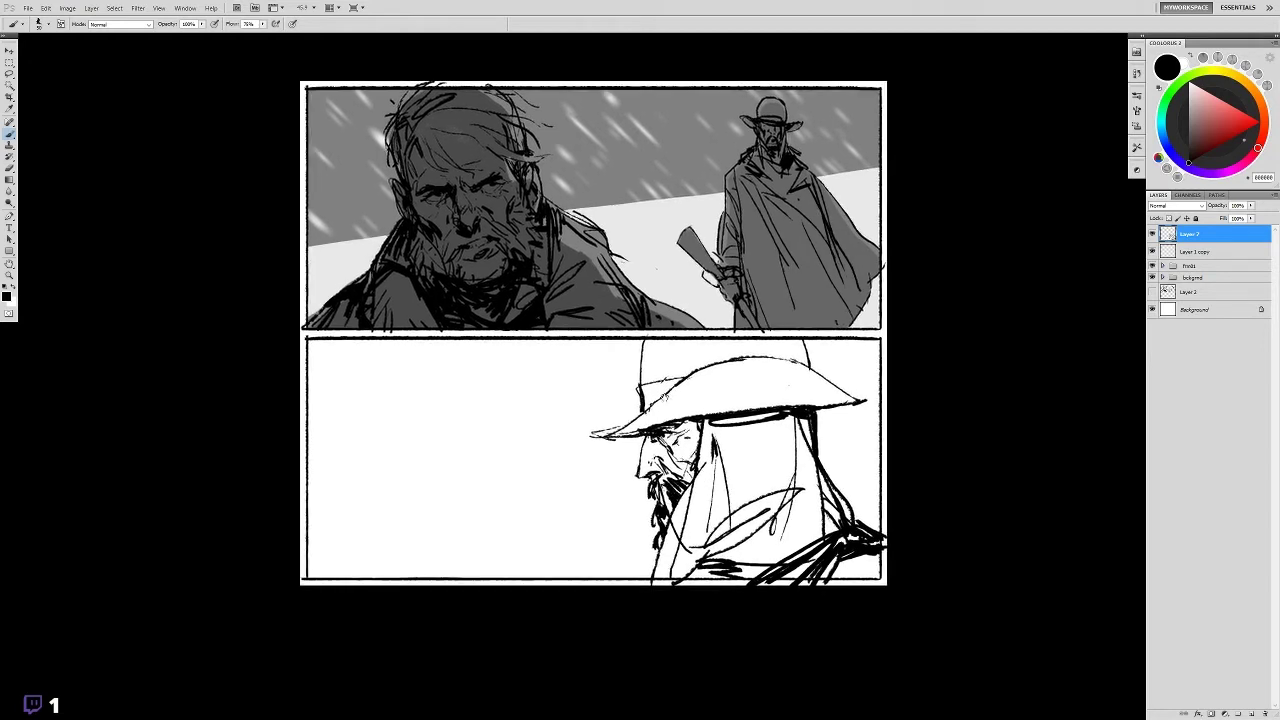
{"action": "key", "text": "e"}
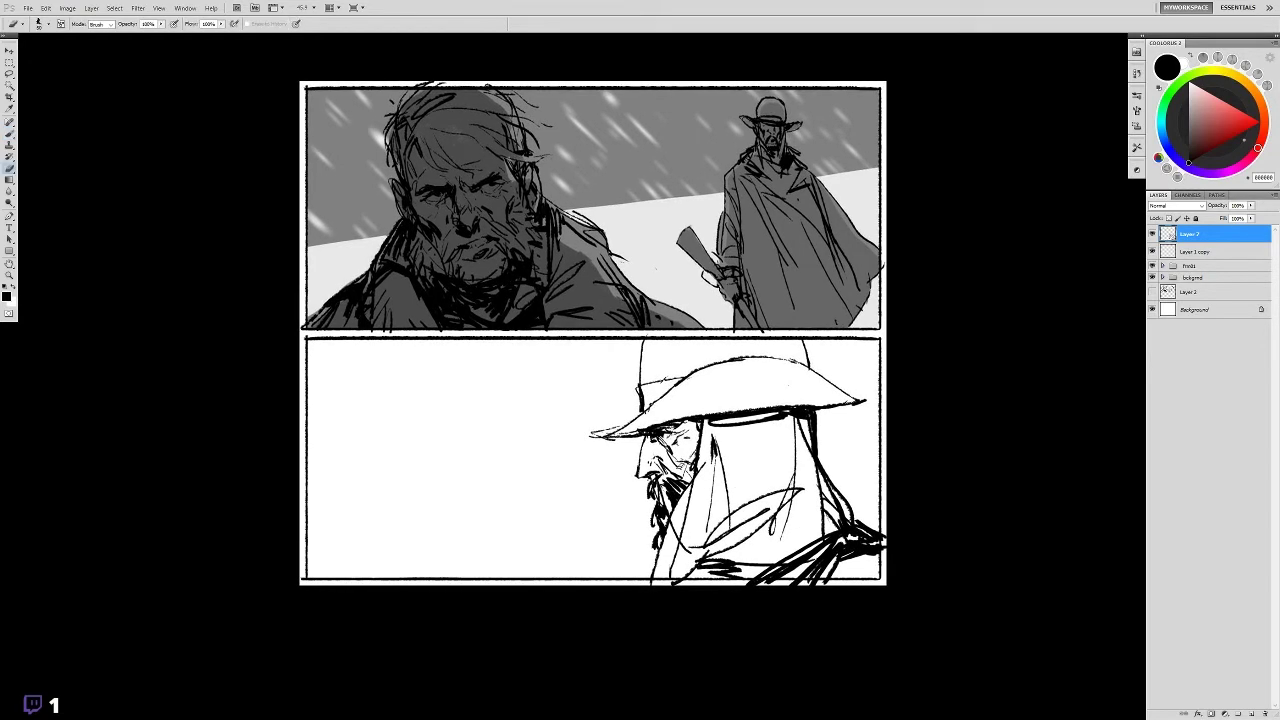
{"action": "key", "text": "b"}
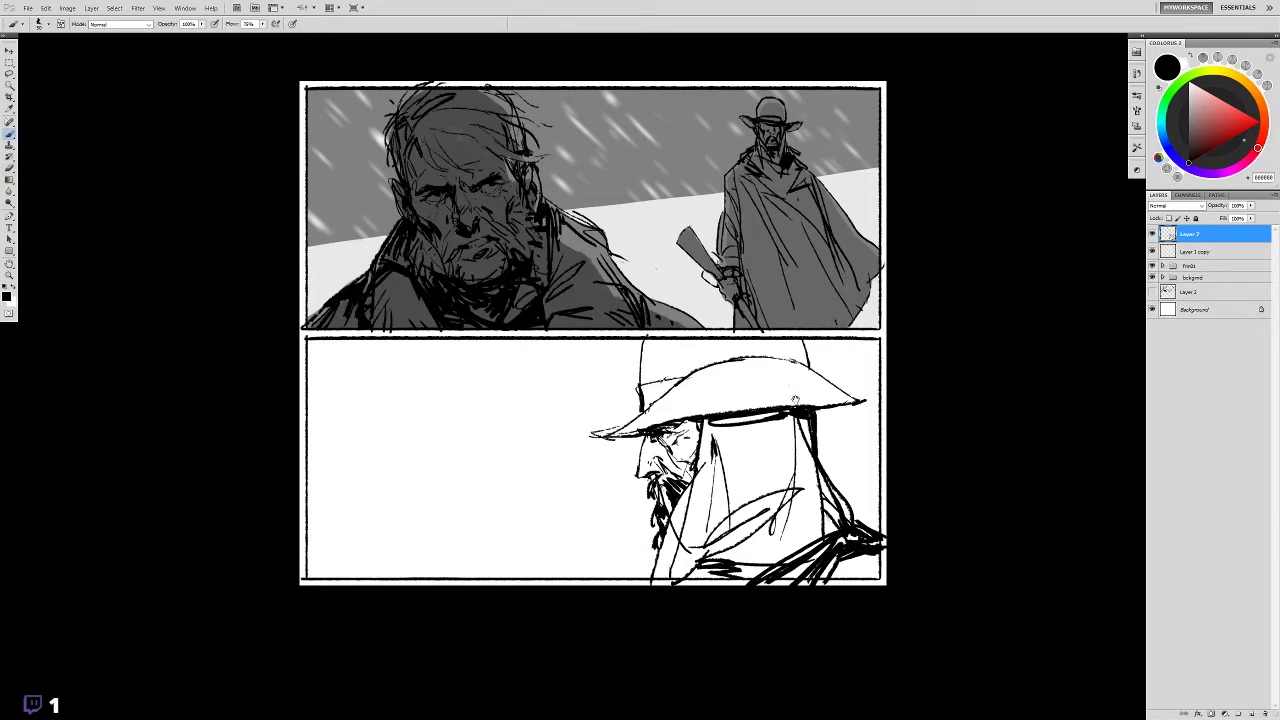
- Hatch dark strokes across the hat crown and its edges, then undo that hatching
{"action": "left_click_drag", "start_coordinate": [795, 400], "coordinate": [797, 390]}
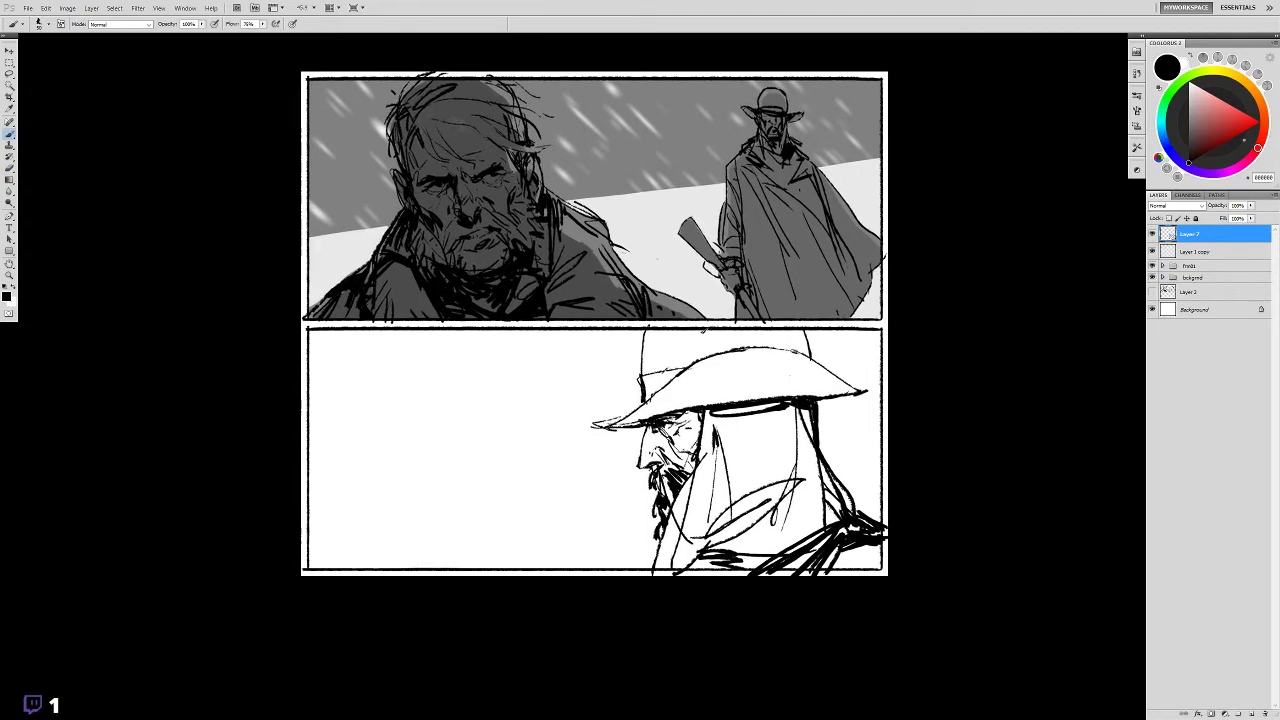
{"action": "left_click_drag", "start_coordinate": [870, 514], "coordinate": [874, 534]}
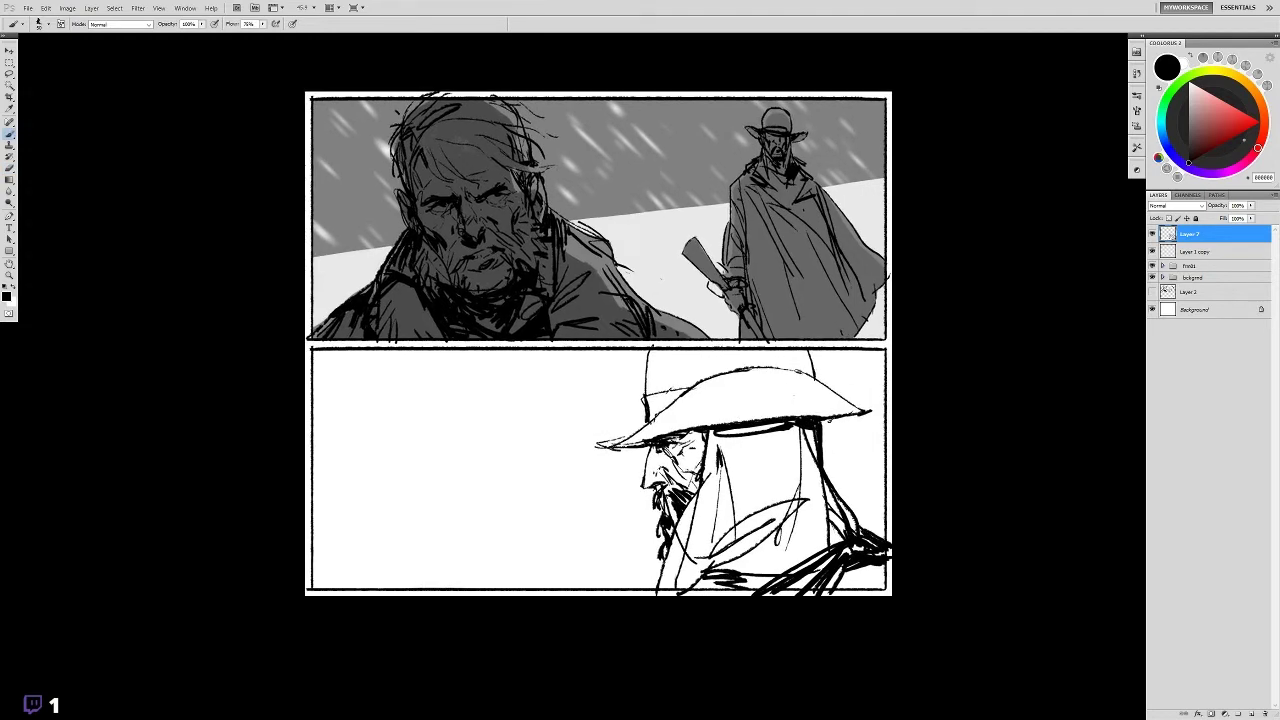
{"action": "left_click_drag", "start_coordinate": [812, 345], "coordinate": [800, 343]}
{"action": "mouse_move", "coordinate": [660, 386]}
{"action": "left_mouse_down"}
{"action": "mouse_move", "coordinate": [648, 414]}
{"action": "mouse_move", "coordinate": [642, 396]}
{"action": "left_mouse_up"}
{"action": "mouse_move", "coordinate": [665, 352]}
{"action": "left_mouse_down"}
{"action": "mouse_move", "coordinate": [645, 384]}
{"action": "mouse_move", "coordinate": [660, 386]}
{"action": "left_mouse_up"}
{"action": "mouse_move", "coordinate": [716, 348]}
{"action": "left_mouse_down"}
{"action": "mouse_move", "coordinate": [684, 386]}
{"action": "mouse_move", "coordinate": [732, 368]}
{"action": "mouse_move", "coordinate": [766, 376]}
{"action": "left_mouse_up"}
{"action": "mouse_move", "coordinate": [666, 372]}
{"action": "left_mouse_down"}
{"action": "mouse_move", "coordinate": [652, 392]}
{"action": "mouse_move", "coordinate": [660, 406]}
{"action": "left_mouse_up"}
{"action": "left_click_drag", "start_coordinate": [806, 344], "coordinate": [784, 376]}
{"action": "mouse_move", "coordinate": [660, 368]}
{"action": "left_mouse_down"}
{"action": "mouse_move", "coordinate": [648, 390]}
{"action": "mouse_move", "coordinate": [646, 376]}
{"action": "left_mouse_up"}
{"action": "mouse_move", "coordinate": [661, 274]}
{"action": "left_mouse_down"}
{"action": "mouse_move", "coordinate": [686, 242]}
{"action": "mouse_move", "coordinate": [665, 234]}
{"action": "left_mouse_up"}
{"action": "key", "text": "ctrl+alt+z"}
{"action": "key", "text": "ctrl+alt+z"}
{"action": "key", "text": "ctrl+alt+z"}
{"action": "left_click", "coordinate": [1195, 252]}
- On a new layer, fill the bottom panel rectangle with 50% grey and deselect
{"action": "key", "text": "ctrl+shift+n"}
{"action": "key", "text": "Return"}
{"action": "key", "text": "m"}
{"action": "left_click_drag", "start_coordinate": [302, 317], "coordinate": [879, 559]}
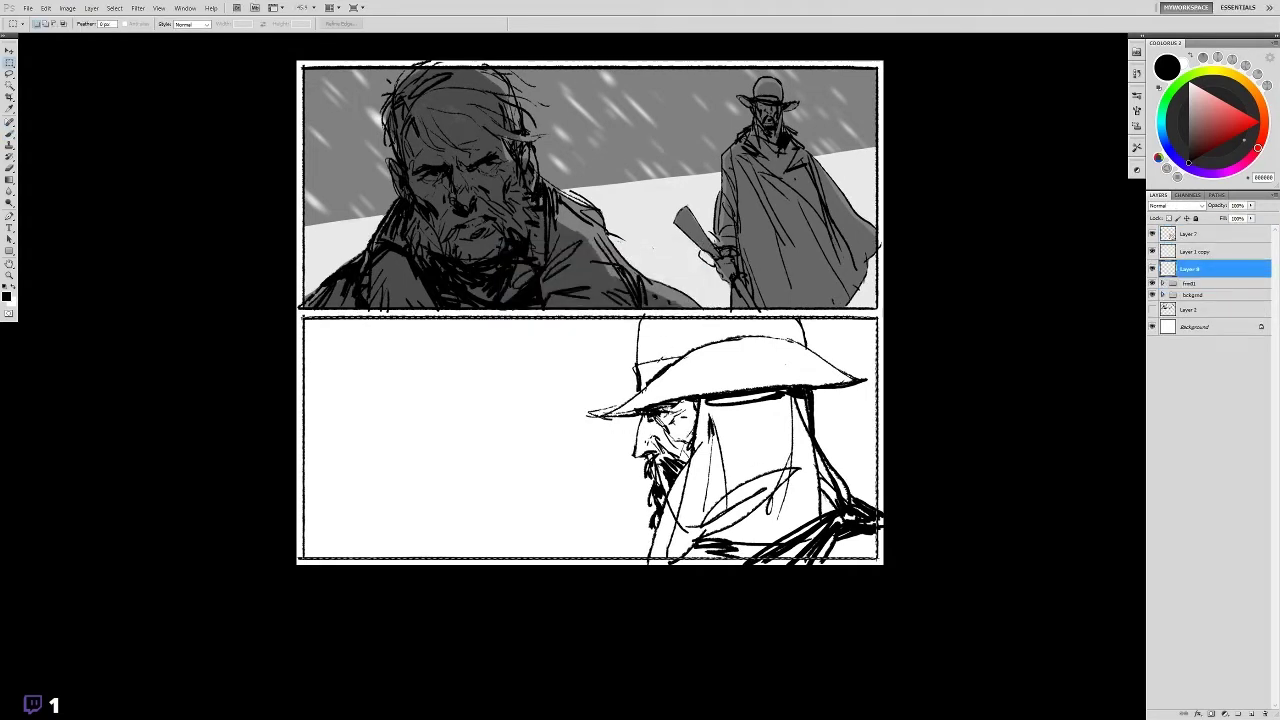
{"action": "key", "text": "i"}
{"action": "key", "text": "shift+F5"}
{"action": "key", "text": "Return"}
{"action": "key", "text": "m"}
{"action": "key", "text": "ctrl+d"}
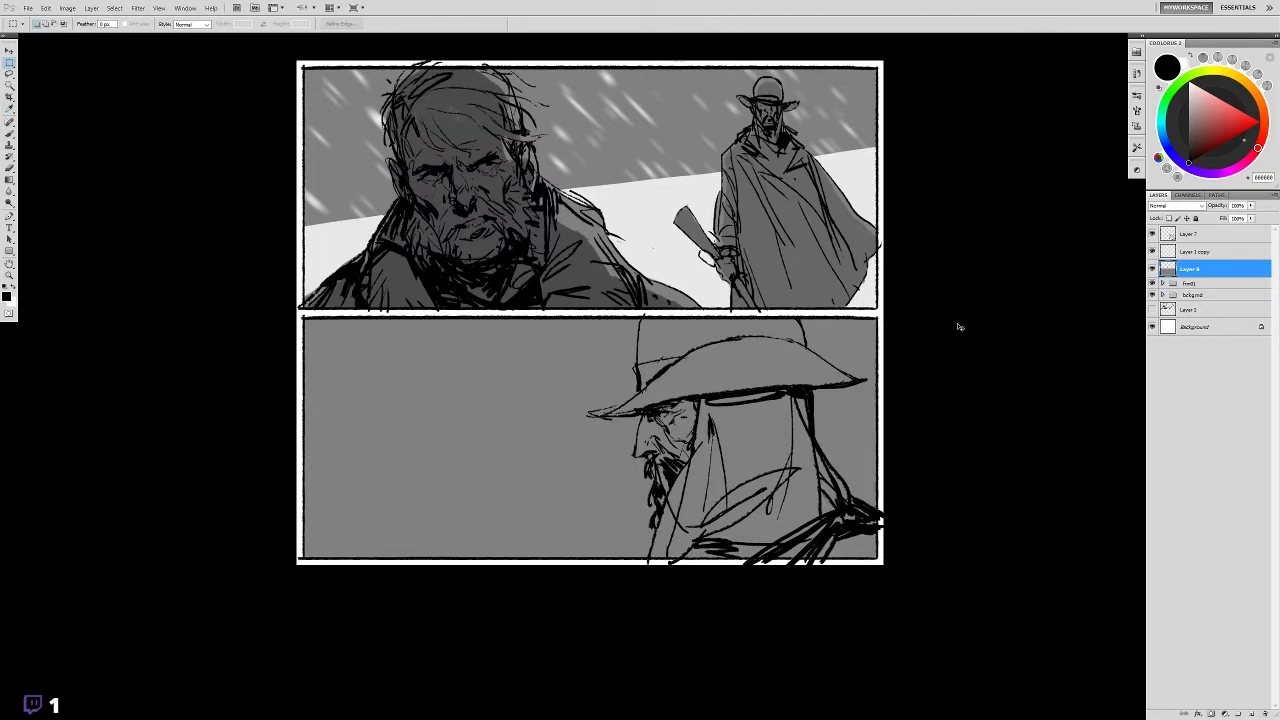
- On Layer 7, erase stray face strokes and ink a dark line under the hat brim
{"action": "left_click", "coordinate": [1188, 234]}
{"action": "key", "text": "b"}
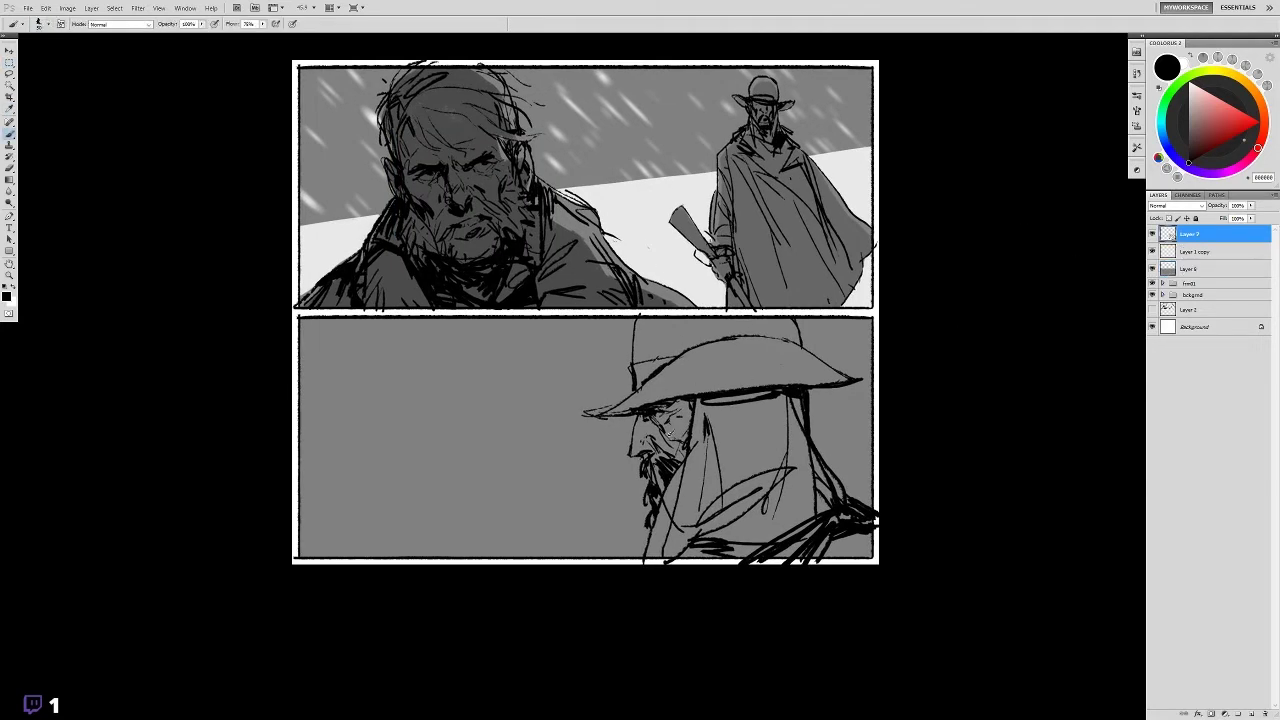
{"action": "key", "text": "e"}
{"action": "mouse_move", "coordinate": [676, 426]}
{"action": "left_mouse_down"}
{"action": "mouse_move", "coordinate": [646, 412]}
{"action": "mouse_move", "coordinate": [680, 414]}
{"action": "mouse_move", "coordinate": [654, 422]}
{"action": "mouse_move", "coordinate": [676, 407]}
{"action": "mouse_move", "coordinate": [666, 428]}
{"action": "left_mouse_up"}
{"action": "key", "text": "b"}
{"action": "mouse_move", "coordinate": [656, 410]}
{"action": "left_mouse_down"}
{"action": "mouse_move", "coordinate": [680, 428]}
{"action": "mouse_move", "coordinate": [690, 398]}
{"action": "left_mouse_up"}
{"action": "left_click_drag", "start_coordinate": [640, 410], "coordinate": [622, 414]}
- On a new top layer, draw a cigarette line from the beard
{"action": "key", "text": "e"}
{"action": "key", "text": "b"}
{"action": "key", "text": "e"}
{"action": "key", "text": "b"}
{"action": "left_click_drag", "start_coordinate": [812, 349], "coordinate": [816, 372]}
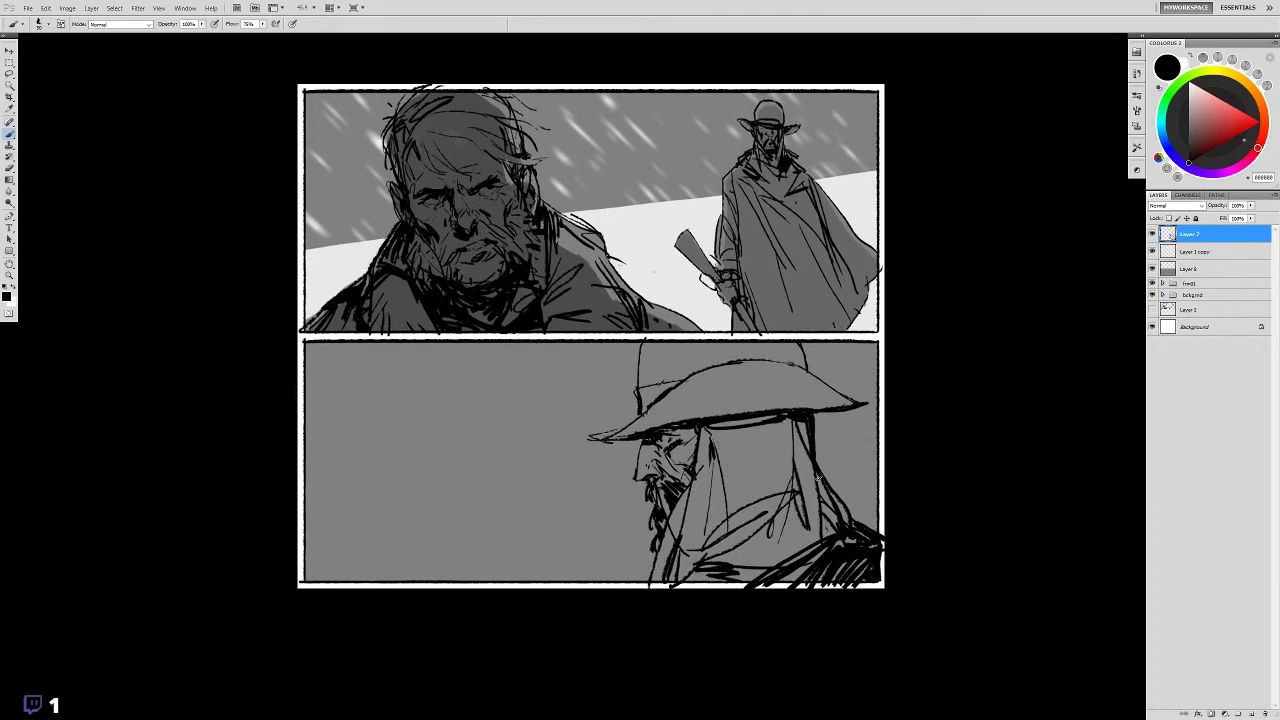
{"action": "scroll", "coordinate": [660, 510], "scroll_direction": "down", "scroll_amount": 1}
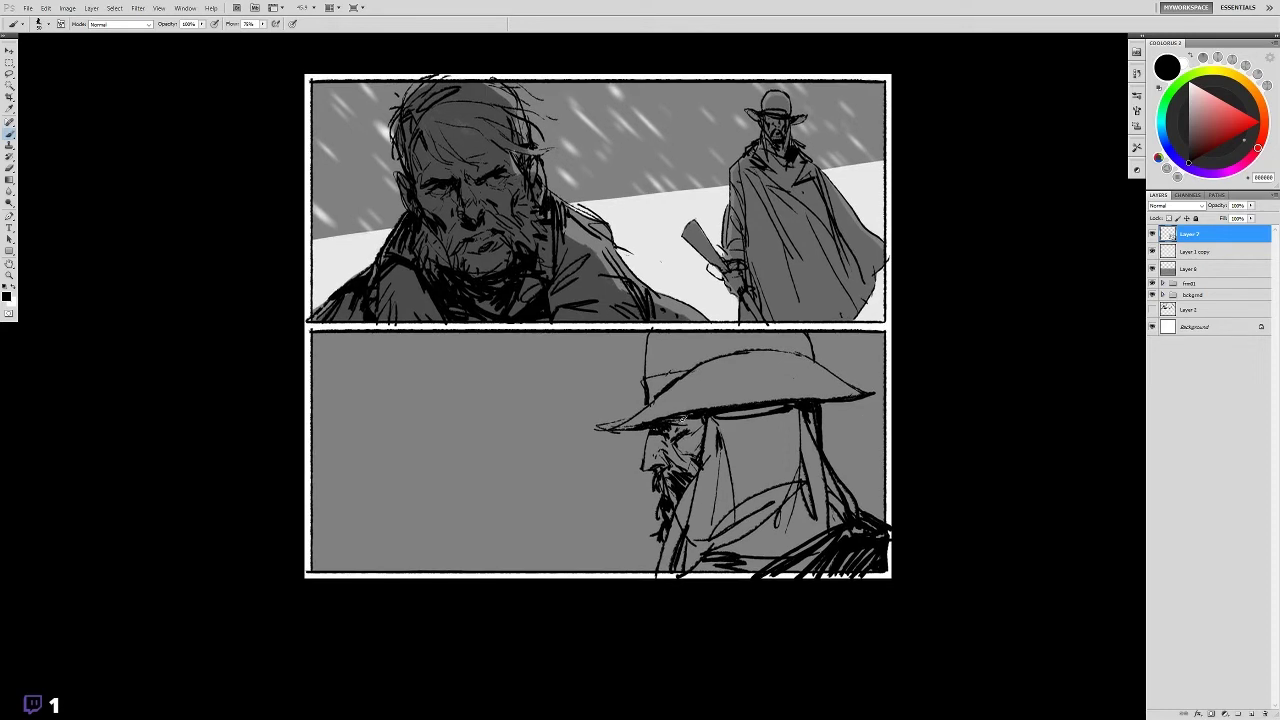
{"action": "key", "text": "ctrl+shift+alt+n"}
{"action": "left_click_drag", "start_coordinate": [618, 492], "coordinate": [588, 502]}
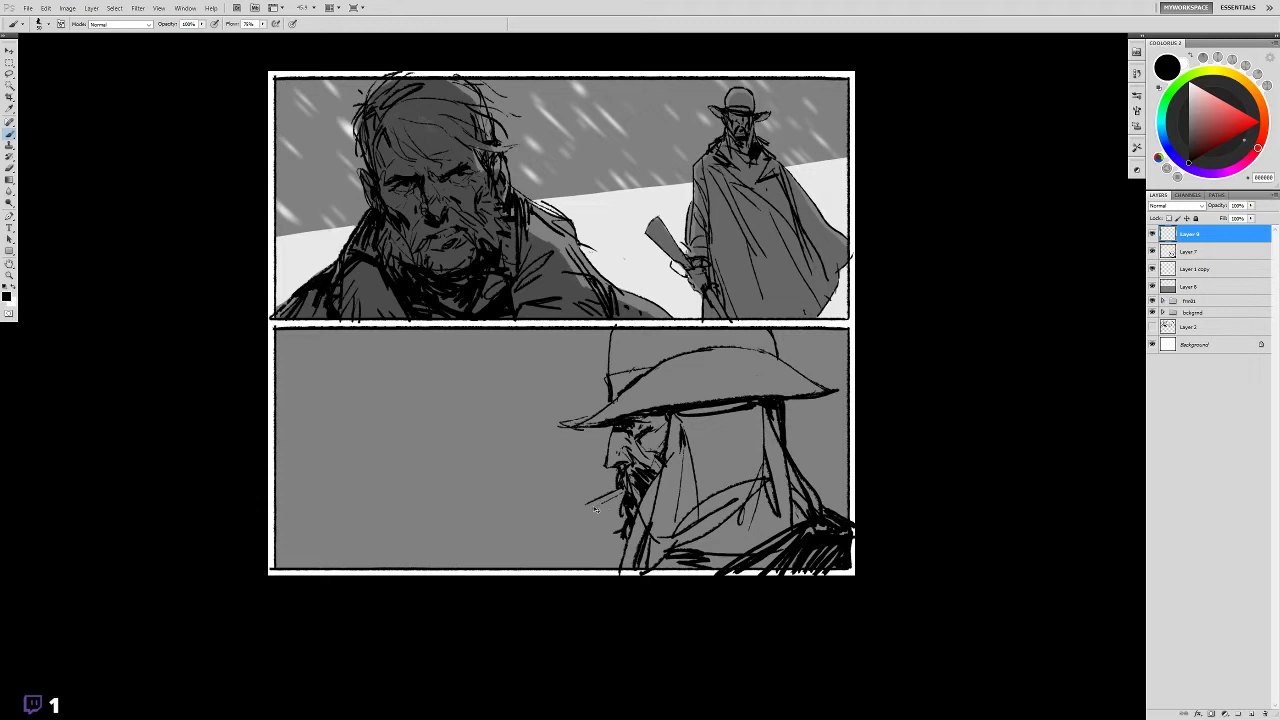
- Redraw the cigarette and sketch a raised hand with reinforced knuckles and sides
{"action": "left_click_drag", "start_coordinate": [620, 492], "coordinate": [588, 501]}
{"action": "mouse_move", "coordinate": [505, 570]}
{"action": "left_mouse_down"}
{"action": "mouse_move", "coordinate": [532, 508]}
{"action": "mouse_move", "coordinate": [600, 560]}
{"action": "left_mouse_up"}
{"action": "mouse_move", "coordinate": [566, 506]}
{"action": "left_mouse_down"}
{"action": "mouse_move", "coordinate": [542, 498]}
{"action": "mouse_move", "coordinate": [600, 545]}
{"action": "left_mouse_up"}
{"action": "key", "text": "ctrl+z"}
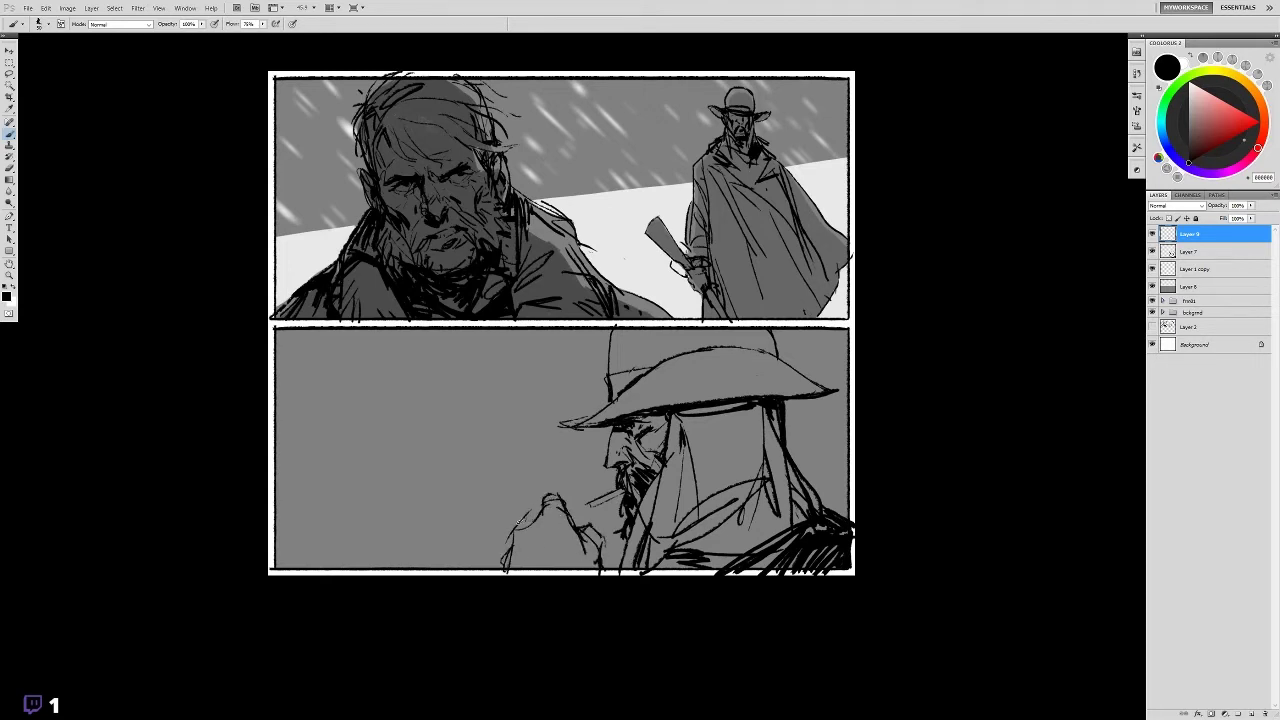
{"action": "mouse_move", "coordinate": [522, 530]}
{"action": "left_mouse_down"}
{"action": "mouse_move", "coordinate": [541, 518]}
{"action": "mouse_move", "coordinate": [601, 558]}
{"action": "left_mouse_up"}
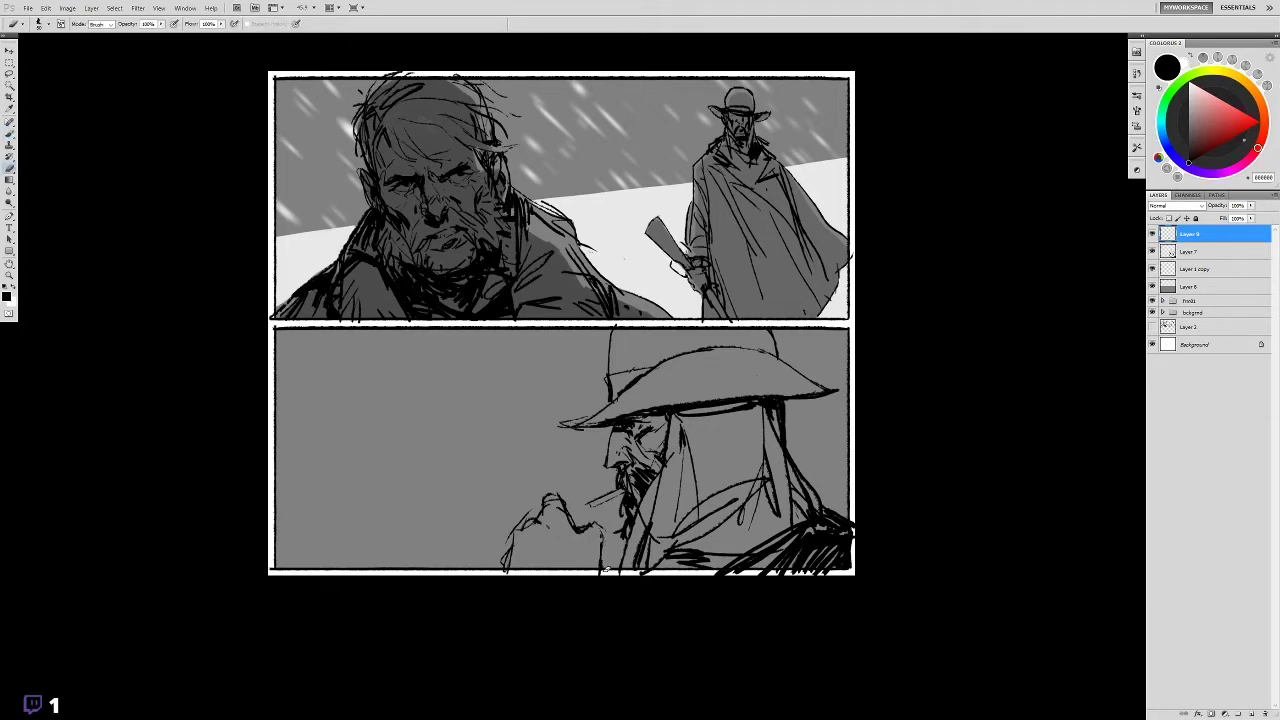
{"action": "mouse_move", "coordinate": [576, 546]}
{"action": "left_mouse_down"}
{"action": "mouse_move", "coordinate": [604, 530]}
{"action": "mouse_move", "coordinate": [604, 552]}
{"action": "left_mouse_up"}
{"action": "left_click_drag", "start_coordinate": [510, 568], "coordinate": [520, 562]}
{"action": "mouse_move", "coordinate": [544, 510]}
{"action": "left_mouse_down"}
{"action": "mouse_move", "coordinate": [570, 500]}
{"action": "mouse_move", "coordinate": [500, 566]}
{"action": "left_mouse_up"}
- Refine the hand with a top knuckle, strokes near the cigarette and lower-left detail
{"action": "key", "text": "e"}
{"action": "key", "text": "b"}
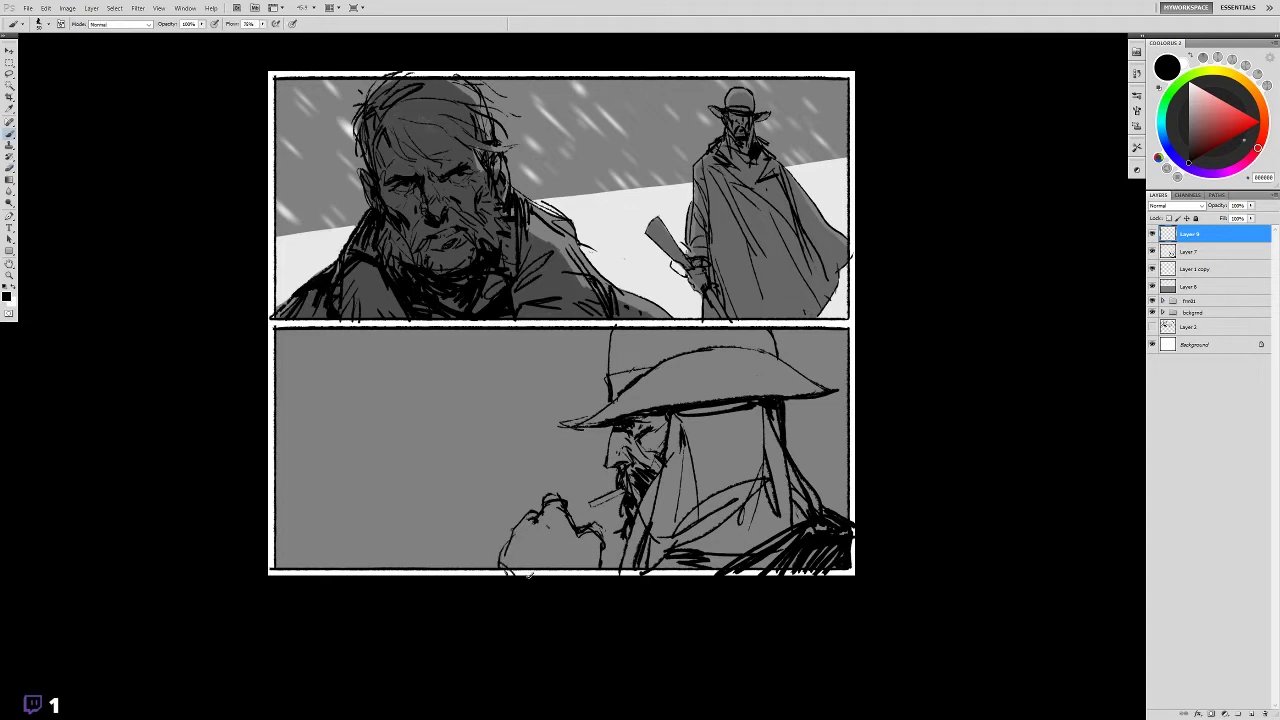
{"action": "left_click_drag", "start_coordinate": [544, 494], "coordinate": [560, 488]}
{"action": "mouse_move", "coordinate": [600, 522]}
{"action": "left_mouse_down"}
{"action": "mouse_move", "coordinate": [578, 502]}
{"action": "mouse_move", "coordinate": [604, 560]}
{"action": "mouse_move", "coordinate": [606, 534]}
{"action": "left_mouse_up"}
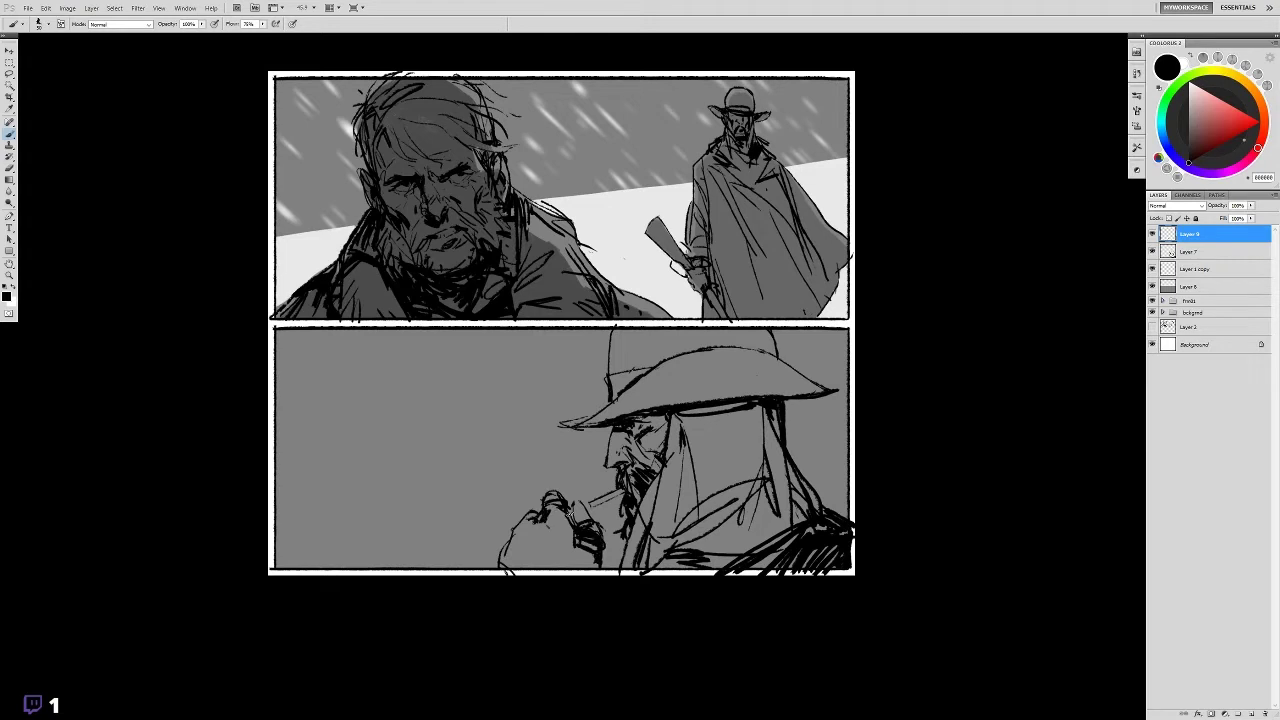
{"action": "key", "text": "e"}
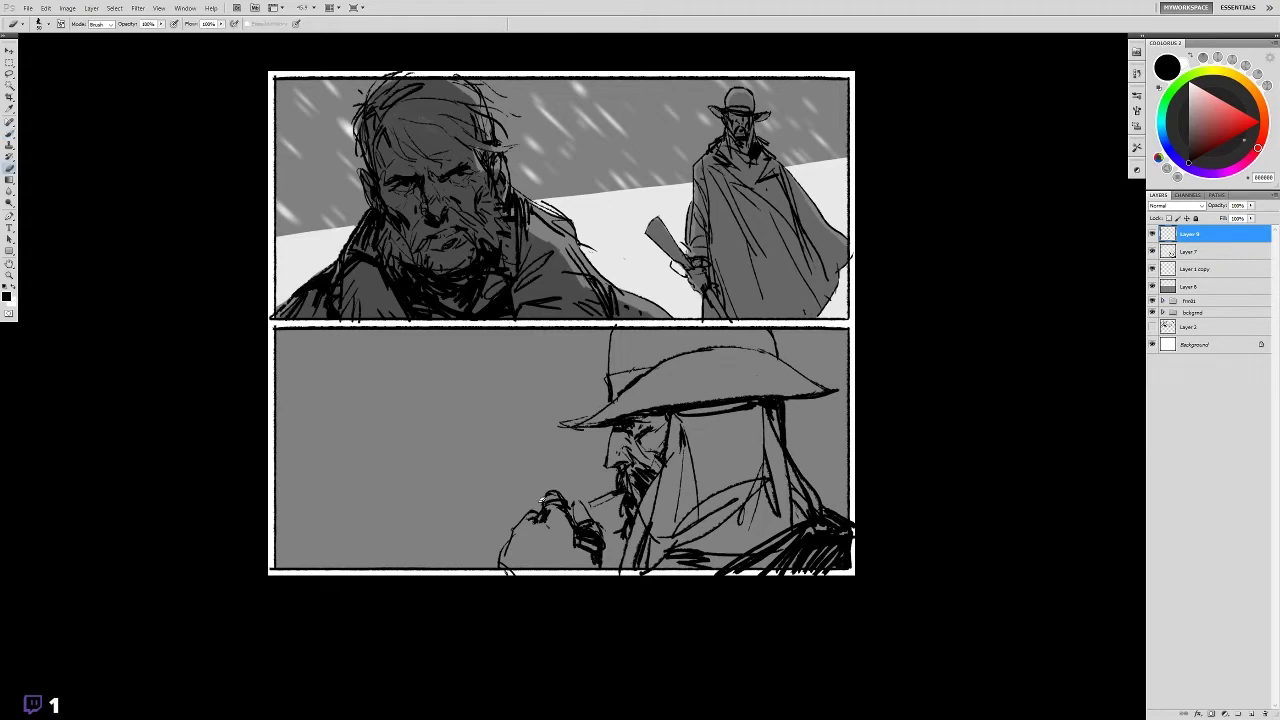
{"action": "key", "text": "b"}
{"action": "mouse_move", "coordinate": [530, 522]}
{"action": "left_mouse_down"}
{"action": "mouse_move", "coordinate": [515, 562]}
{"action": "mouse_move", "coordinate": [604, 575]}
{"action": "left_mouse_up"}
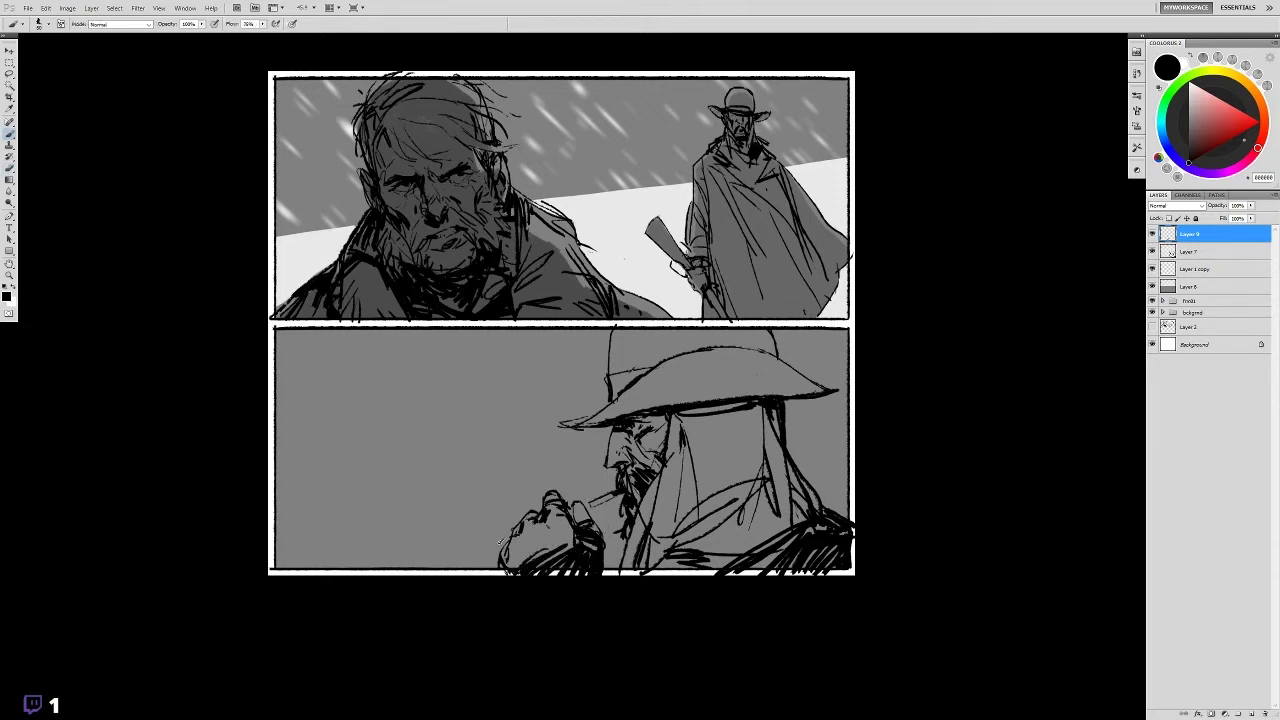
{"action": "key", "text": "e"}
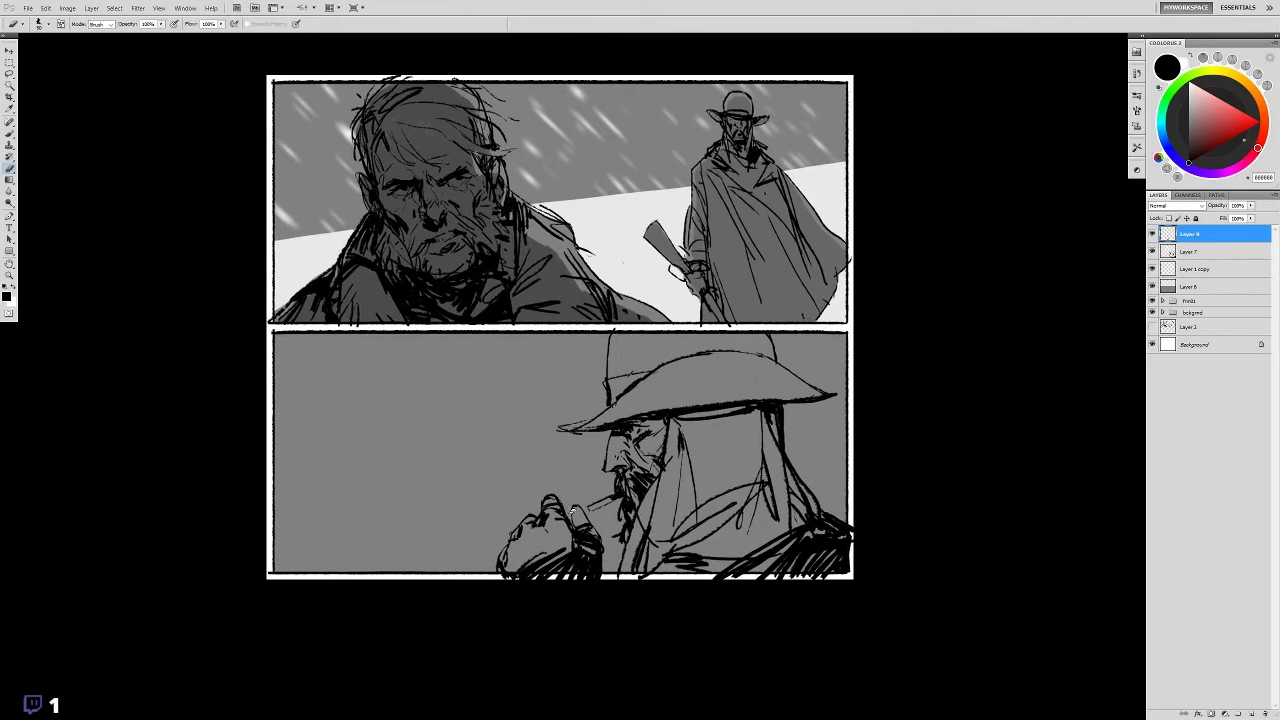
{"action": "key", "text": "b"}
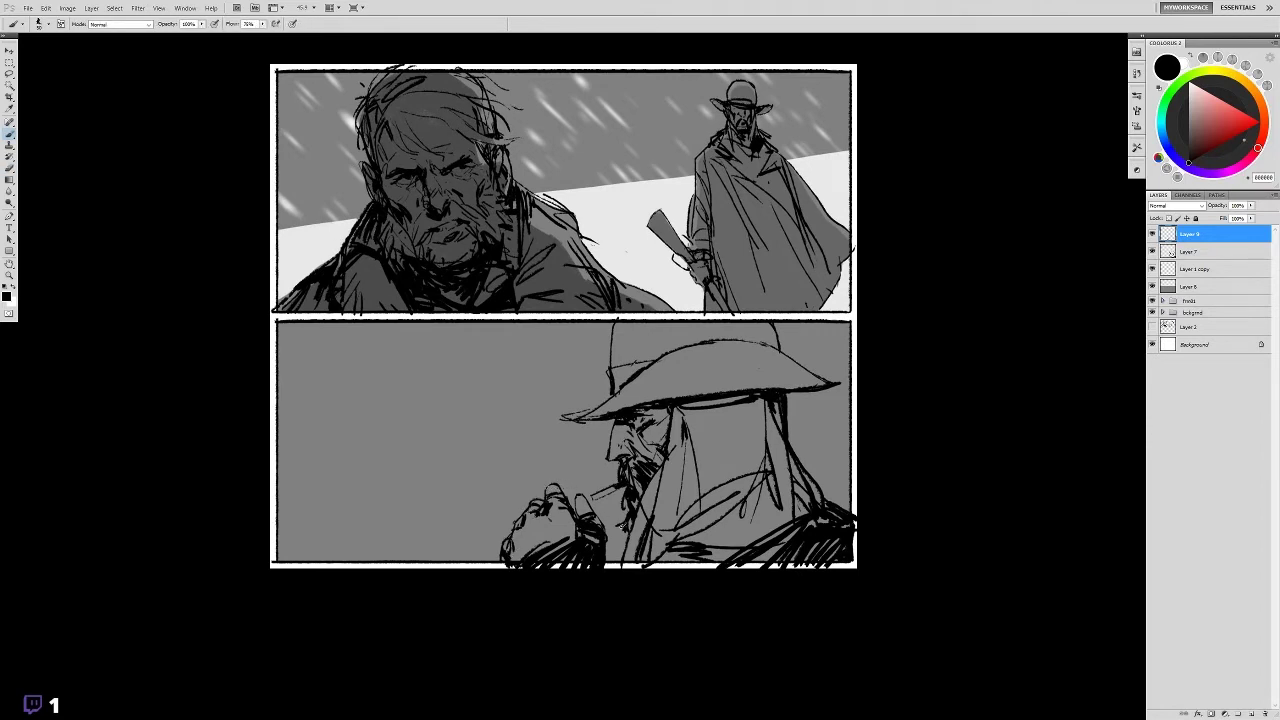
- Darken the face under the hat brim with small dark strokes
{"action": "left_click_drag", "start_coordinate": [513, 555], "coordinate": [502, 571]}
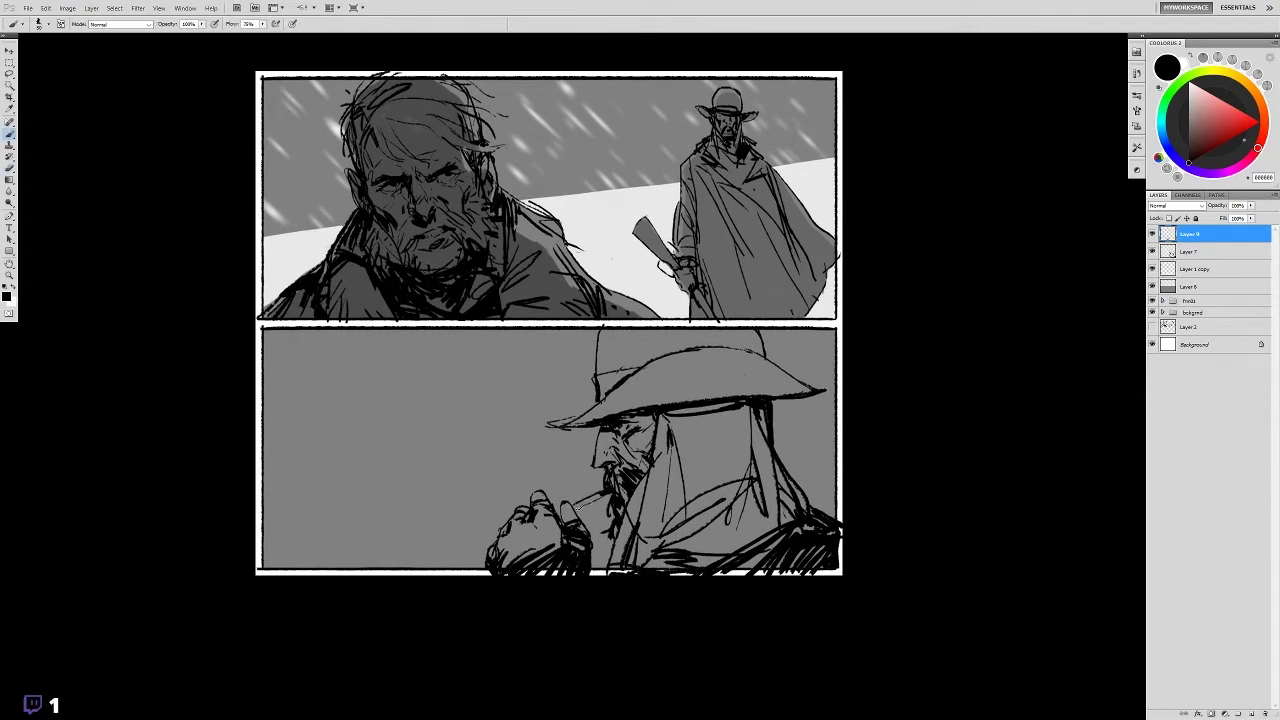
{"action": "scroll", "coordinate": [630, 513], "scroll_direction": "up", "scroll_amount": 1}
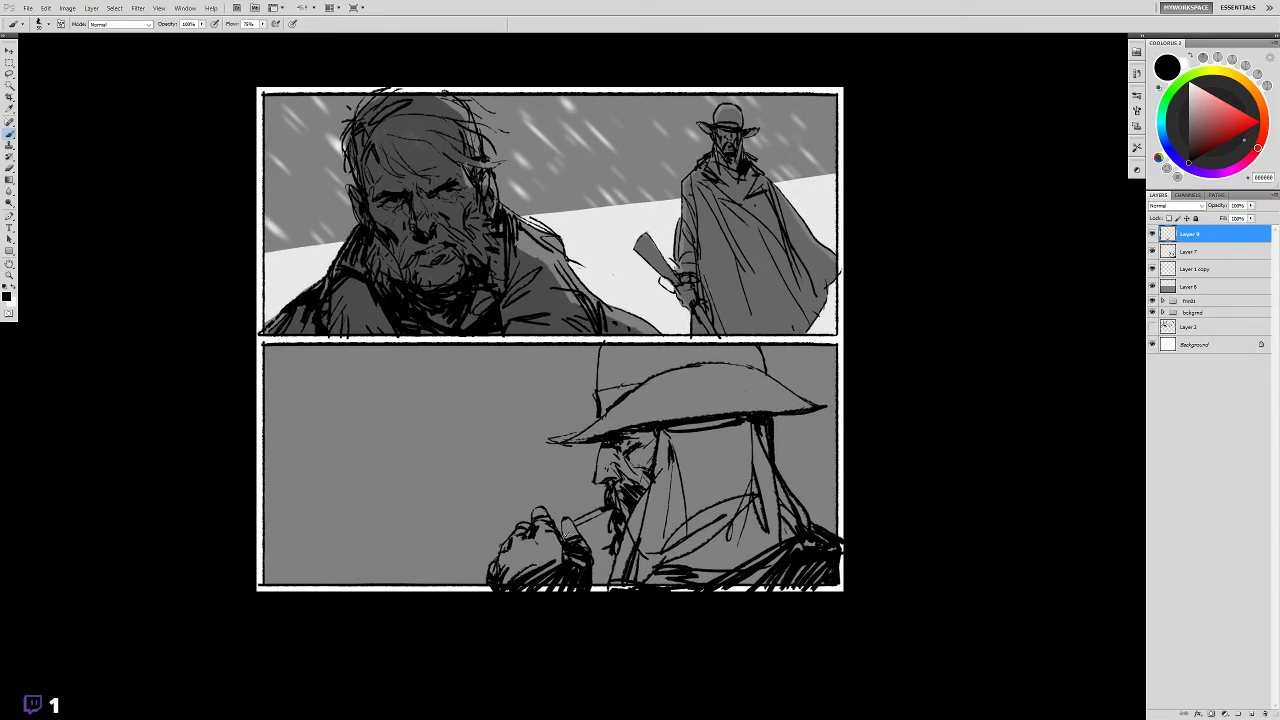
{"action": "left_click_drag", "start_coordinate": [683, 439], "coordinate": [667, 413]}
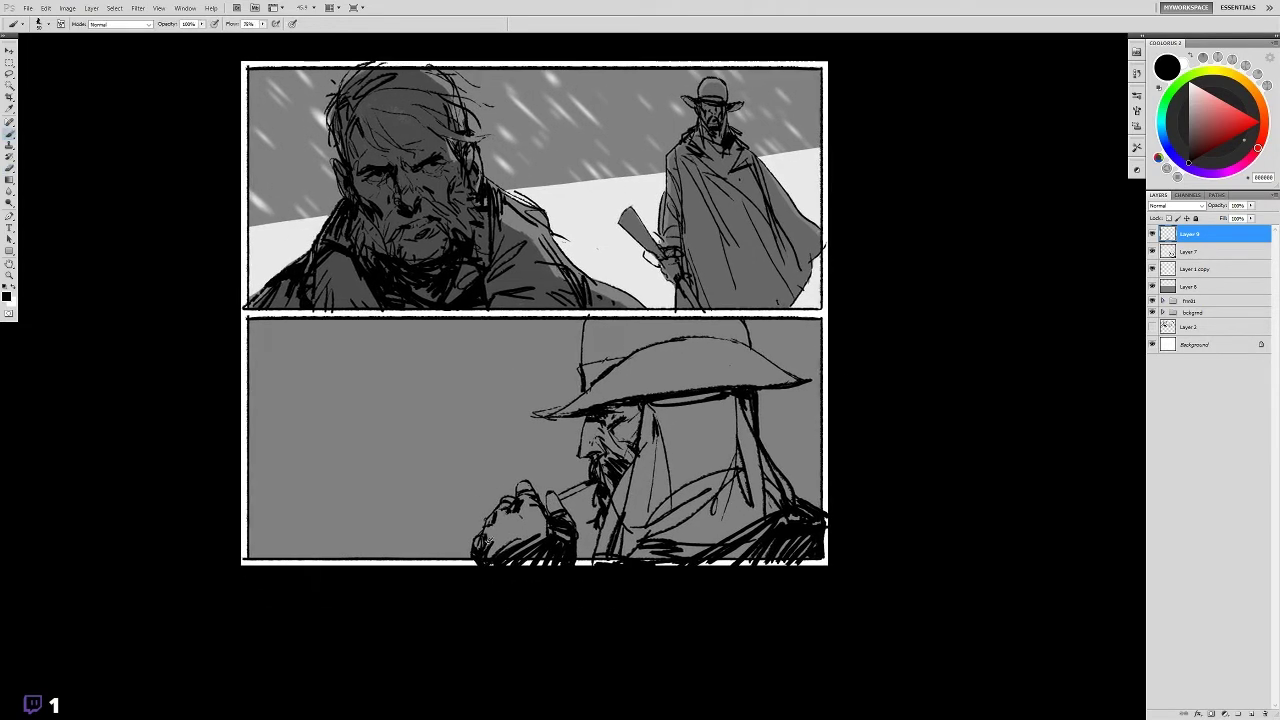
{"action": "left_click_drag", "start_coordinate": [720, 447], "coordinate": [714, 465]}
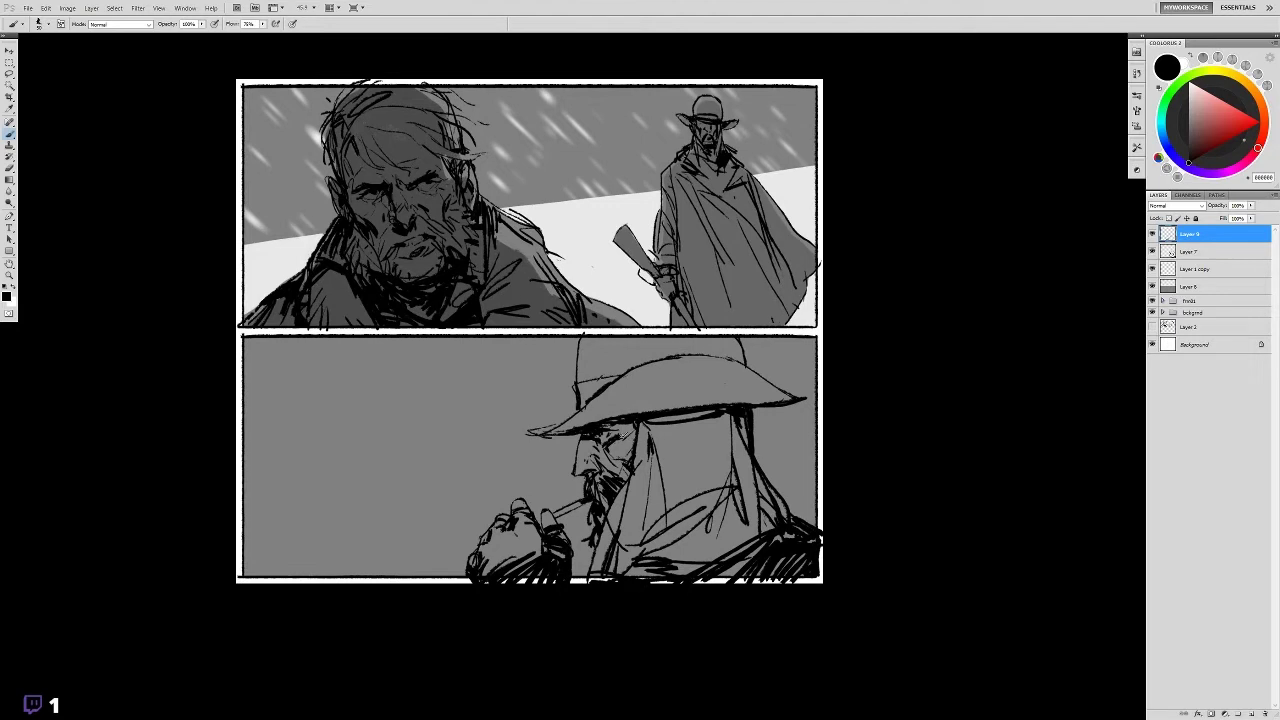
{"action": "mouse_move", "coordinate": [610, 424]}
{"action": "left_mouse_down"}
{"action": "mouse_move", "coordinate": [630, 437]}
{"action": "mouse_move", "coordinate": [704, 410]}
{"action": "left_mouse_up"}
{"action": "left_click_drag", "start_coordinate": [677, 471], "coordinate": [709, 449]}
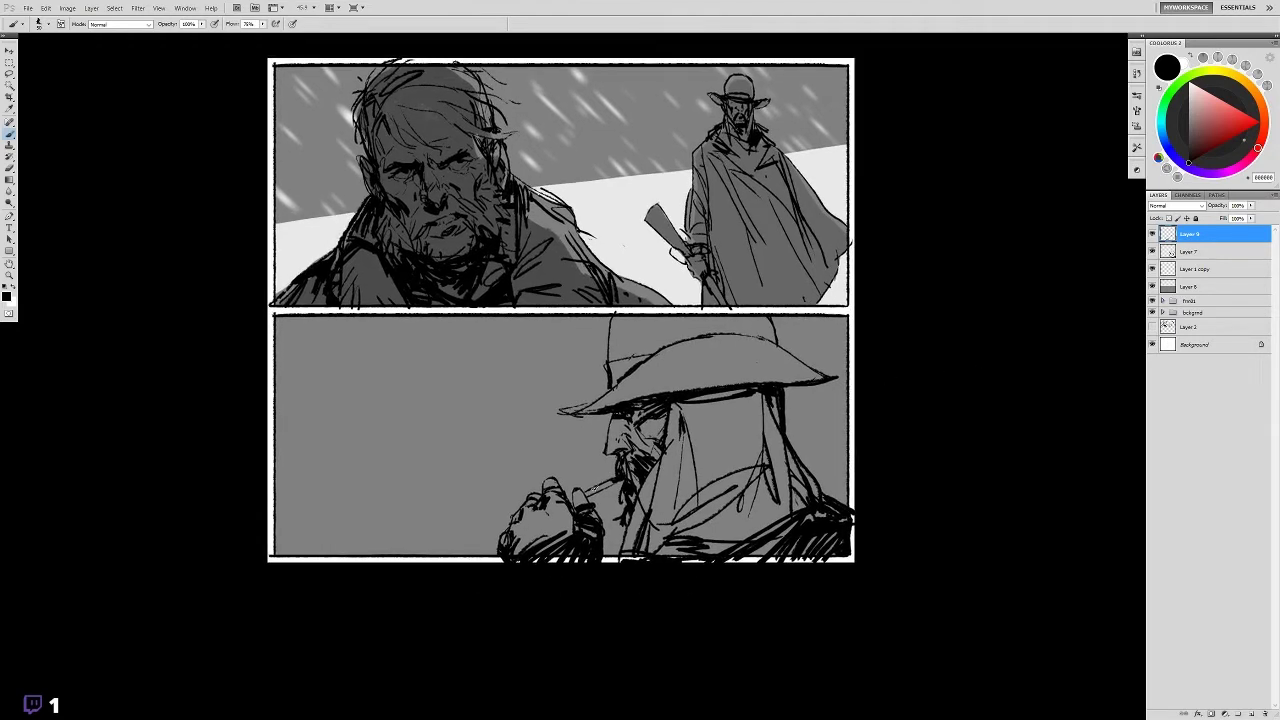
{"action": "left_click_drag", "start_coordinate": [590, 489], "coordinate": [593, 495]}
{"action": "mouse_move", "coordinate": [738, 437]}
{"action": "left_mouse_down"}
{"action": "mouse_move", "coordinate": [717, 432]}
{"action": "mouse_move", "coordinate": [725, 423]}
{"action": "left_mouse_up"}
{"action": "left_click", "coordinate": [1190, 286]}
- Merge the top layer down and add a new layer below Layer 1 copy
{"action": "left_click", "coordinate": [1190, 234]}
{"action": "key", "text": "ctrl+e"}
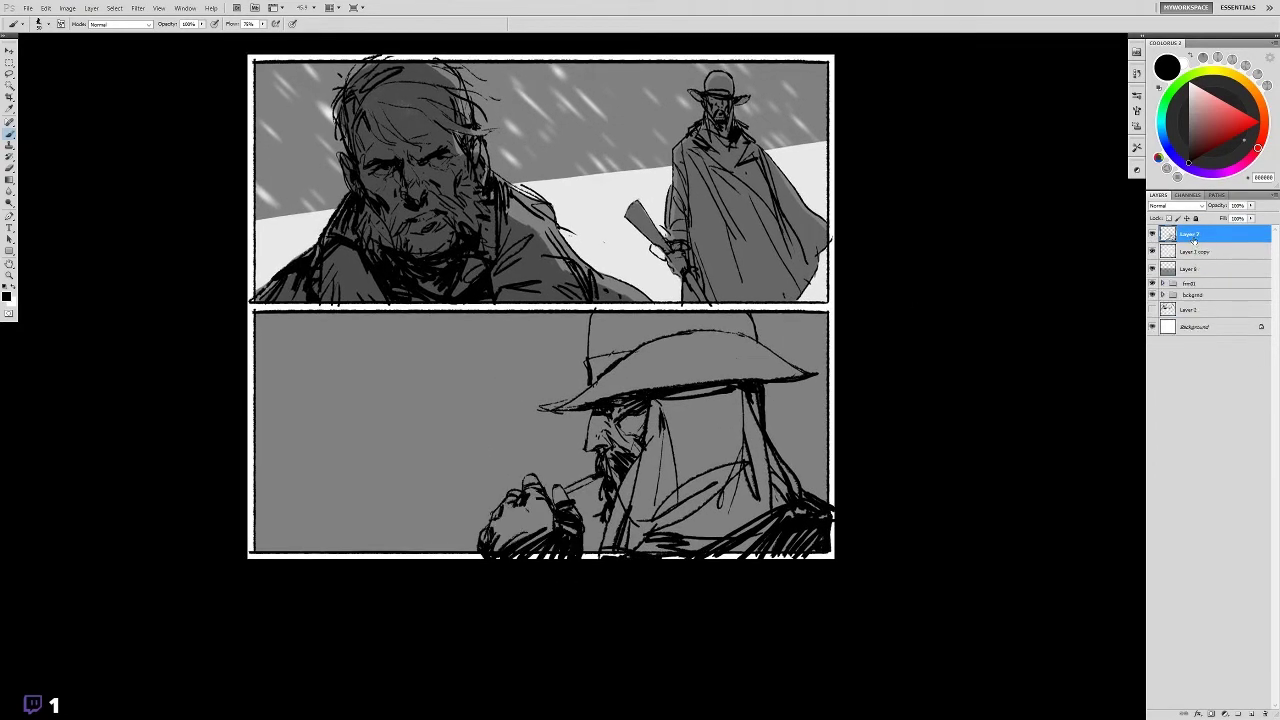
{"action": "left_click", "coordinate": [1193, 251]}
{"action": "key", "text": "ctrl+shift+n"}
{"action": "key", "text": "Return"}
- Choose a shading brush and paint dark grey tone over the coat and hands
{"action": "right_click", "coordinate": [718, 400]}
{"action": "key", "text": "Return"}
{"action": "left_click", "coordinate": [657, 418], "text": "alt"}
{"action": "mouse_move", "coordinate": [600, 410]}
{"action": "left_mouse_down"}
{"action": "mouse_move", "coordinate": [638, 476]}
{"action": "mouse_move", "coordinate": [620, 402]}
{"action": "mouse_move", "coordinate": [652, 369]}
{"action": "mouse_move", "coordinate": [625, 345]}
{"action": "mouse_move", "coordinate": [700, 430]}
{"action": "mouse_move", "coordinate": [720, 520]}
{"action": "mouse_move", "coordinate": [648, 440]}
{"action": "left_mouse_up"}
{"action": "key", "text": "ctrl+alt+z"}
{"action": "key", "text": "ctrl+alt+z"}
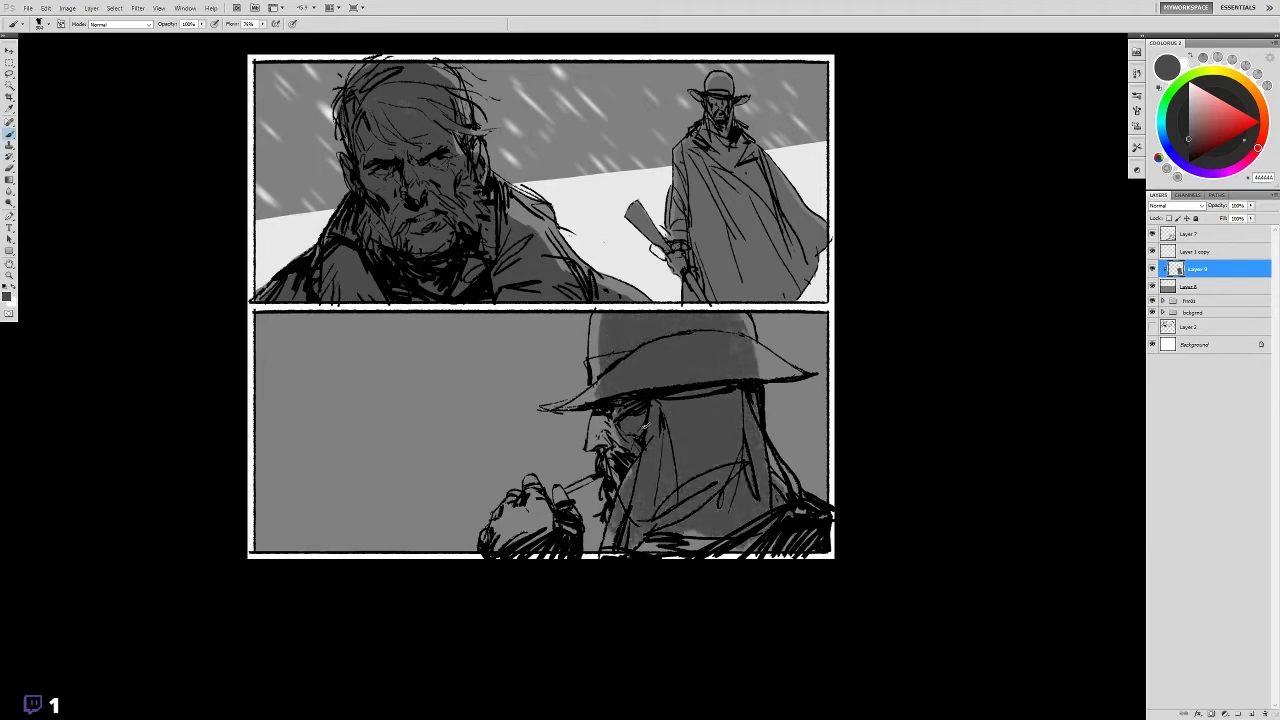
{"action": "mouse_move", "coordinate": [778, 500]}
{"action": "left_mouse_down"}
{"action": "mouse_move", "coordinate": [700, 540]}
{"action": "mouse_move", "coordinate": [640, 545]}
{"action": "left_mouse_up"}
{"action": "mouse_move", "coordinate": [560, 520]}
{"action": "left_mouse_down"}
{"action": "mouse_move", "coordinate": [505, 530]}
{"action": "mouse_move", "coordinate": [560, 525]}
{"action": "left_mouse_up"}
- Lighten a spot on the eye and deepen the shading around the eye and cheek
{"action": "key", "text": "e"}
{"action": "right_click", "coordinate": [648, 418]}
{"action": "left_click", "coordinate": [617, 430]}
{"action": "left_click_drag", "start_coordinate": [617, 430], "coordinate": [624, 420]}
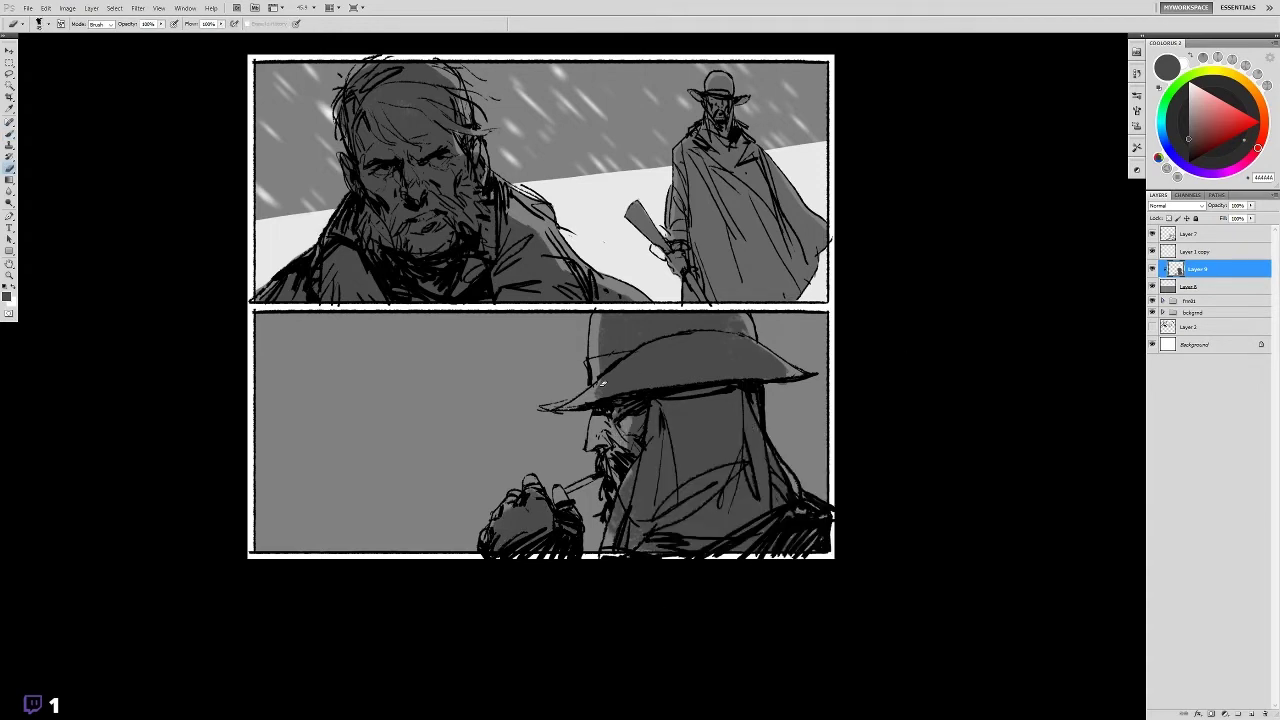
{"action": "key", "text": "b"}
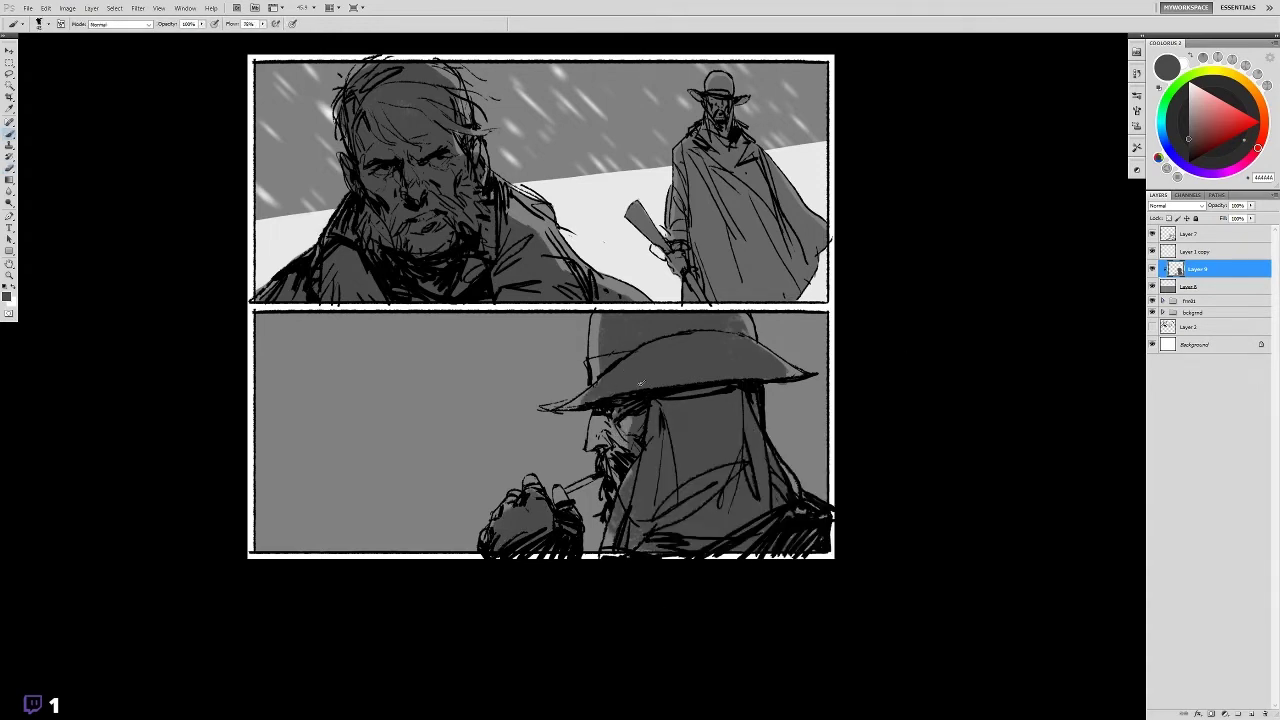
{"action": "mouse_move", "coordinate": [615, 381]}
{"action": "left_mouse_down"}
{"action": "mouse_move", "coordinate": [590, 402]}
{"action": "mouse_move", "coordinate": [615, 418]}
{"action": "mouse_move", "coordinate": [650, 409]}
{"action": "left_mouse_up"}
{"action": "key", "text": "b"}
{"action": "left_click_drag", "start_coordinate": [636, 425], "coordinate": [626, 446]}
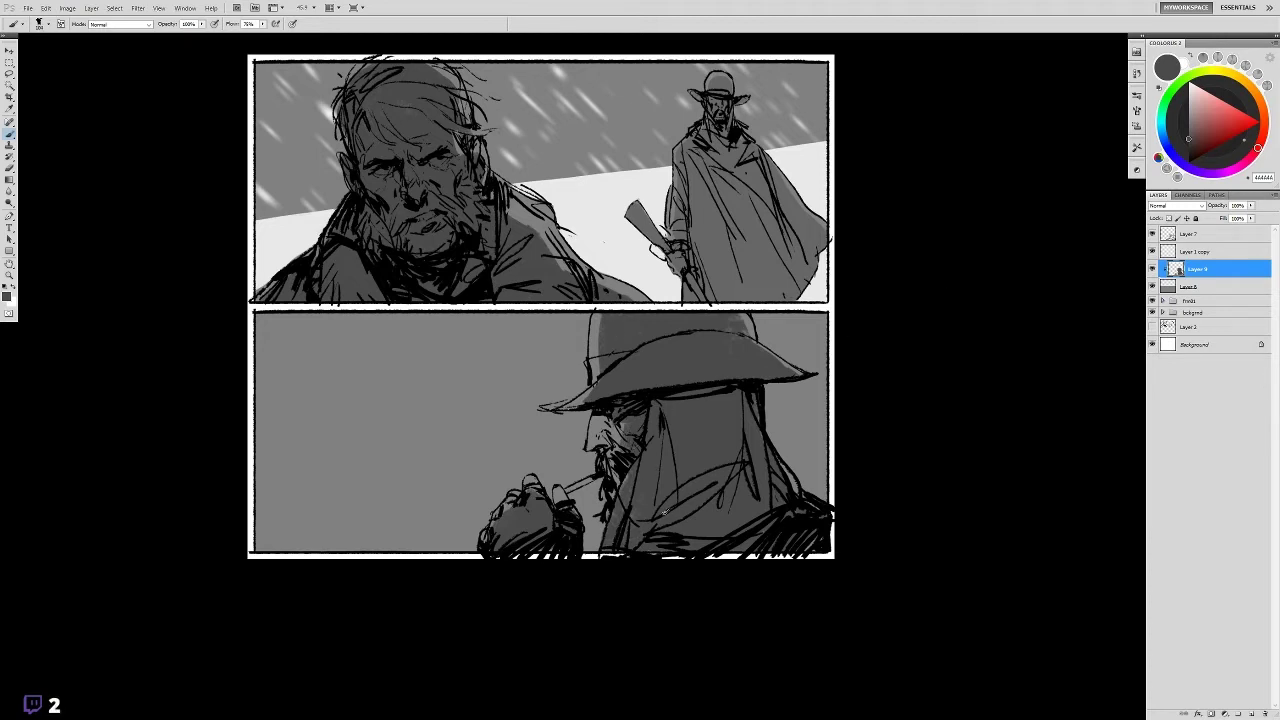
- Erase to lighten the dark line on the hat crown's left edge
{"action": "left_click_drag", "start_coordinate": [729, 479], "coordinate": [745, 462]}
{"action": "key", "text": "e"}
{"action": "left_click_drag", "start_coordinate": [618, 321], "coordinate": [617, 354]}
{"action": "left_click_drag", "start_coordinate": [630, 530], "coordinate": [656, 440]}
{"action": "key", "text": "ctrl+z"}
{"action": "key", "text": "b"}
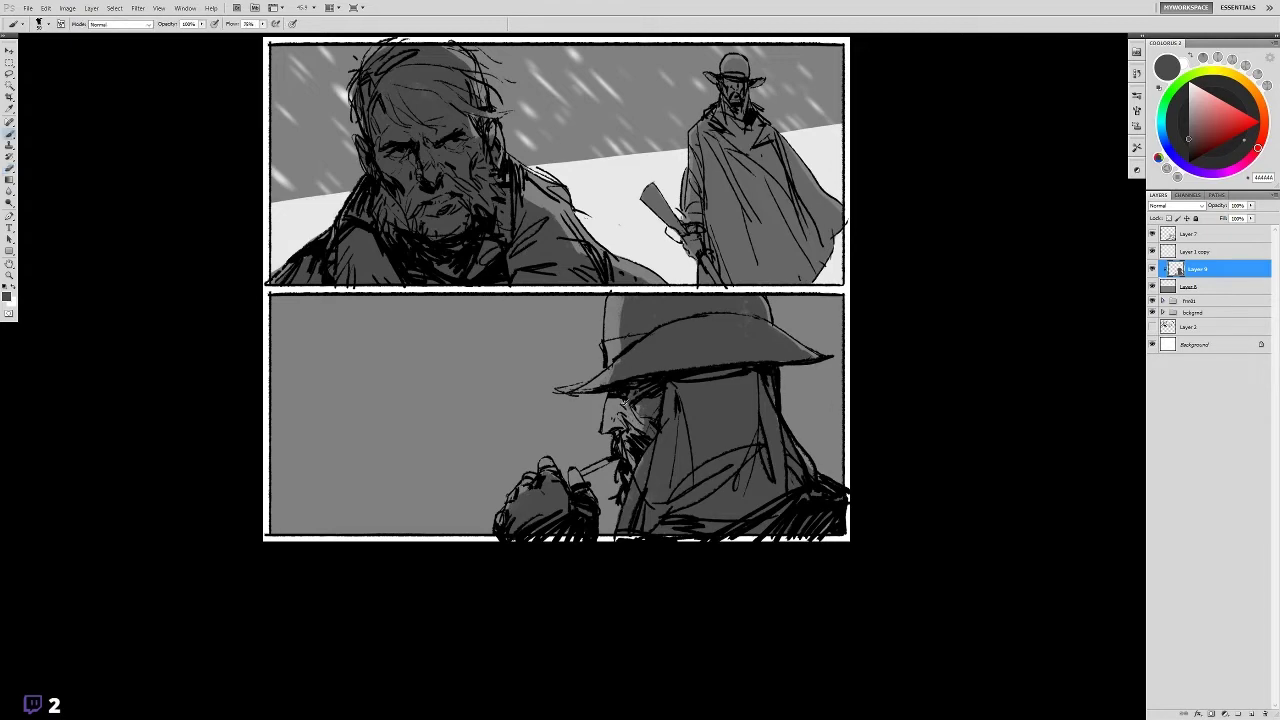
{"action": "left_click_drag", "start_coordinate": [620, 403], "coordinate": [646, 421]}
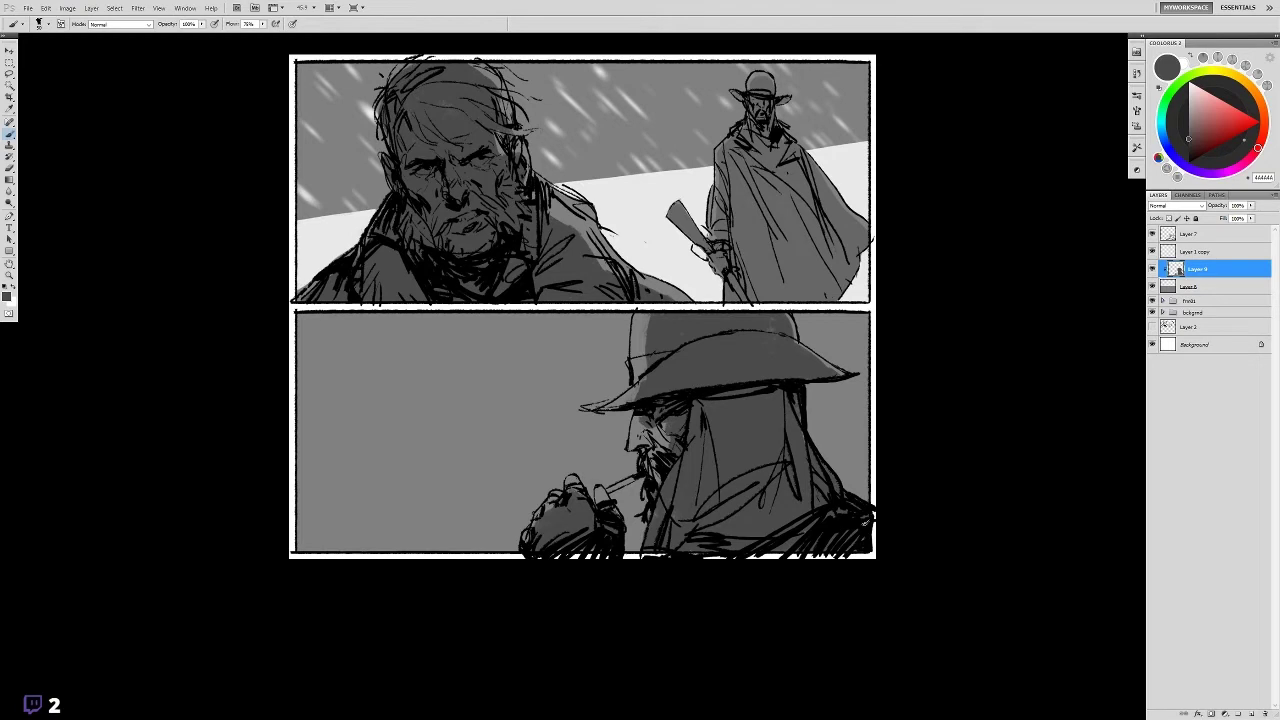
{"action": "scroll", "coordinate": [845, 467], "scroll_direction": "up", "scroll_amount": 1}
{"action": "scroll", "coordinate": [767, 463], "scroll_direction": "down", "scroll_amount": 1}
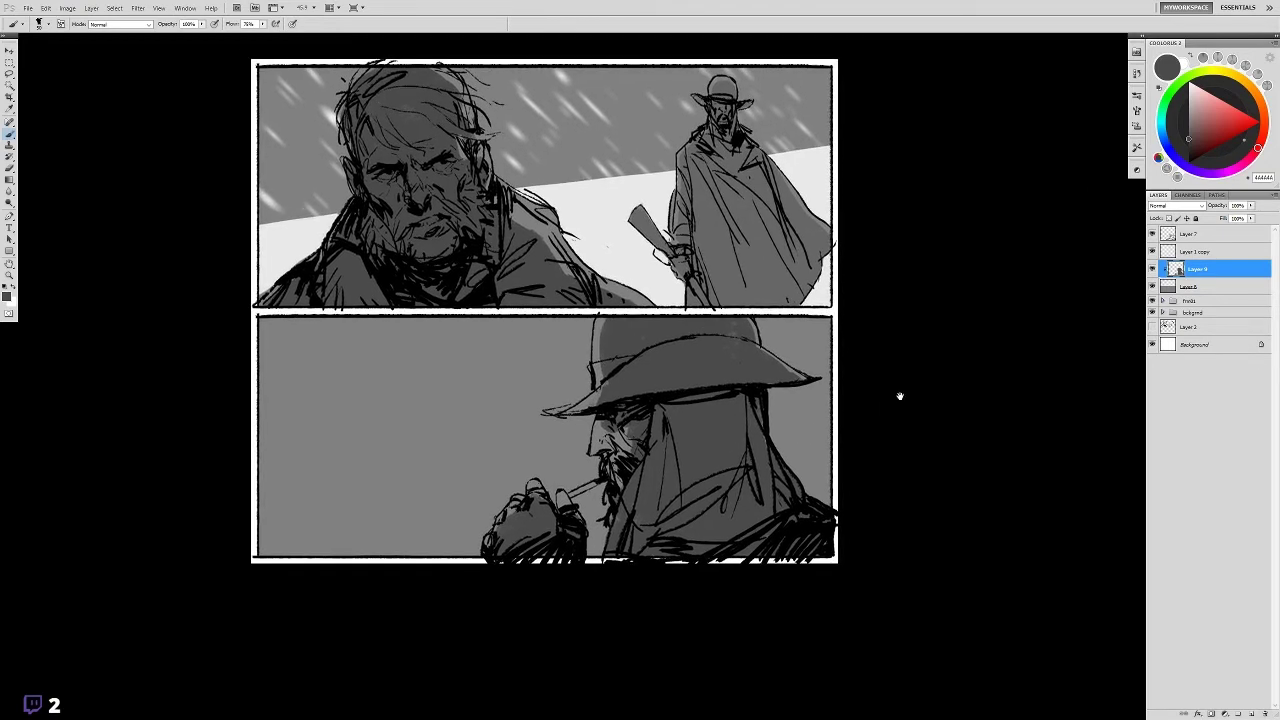
- On a new top layer, add small black marks near the eye
{"action": "key", "text": "ctrl+shift+alt+n"}
{"action": "right_click", "coordinate": [693, 366]}
{"action": "key", "text": "Escape"}
{"action": "key", "text": "d"}
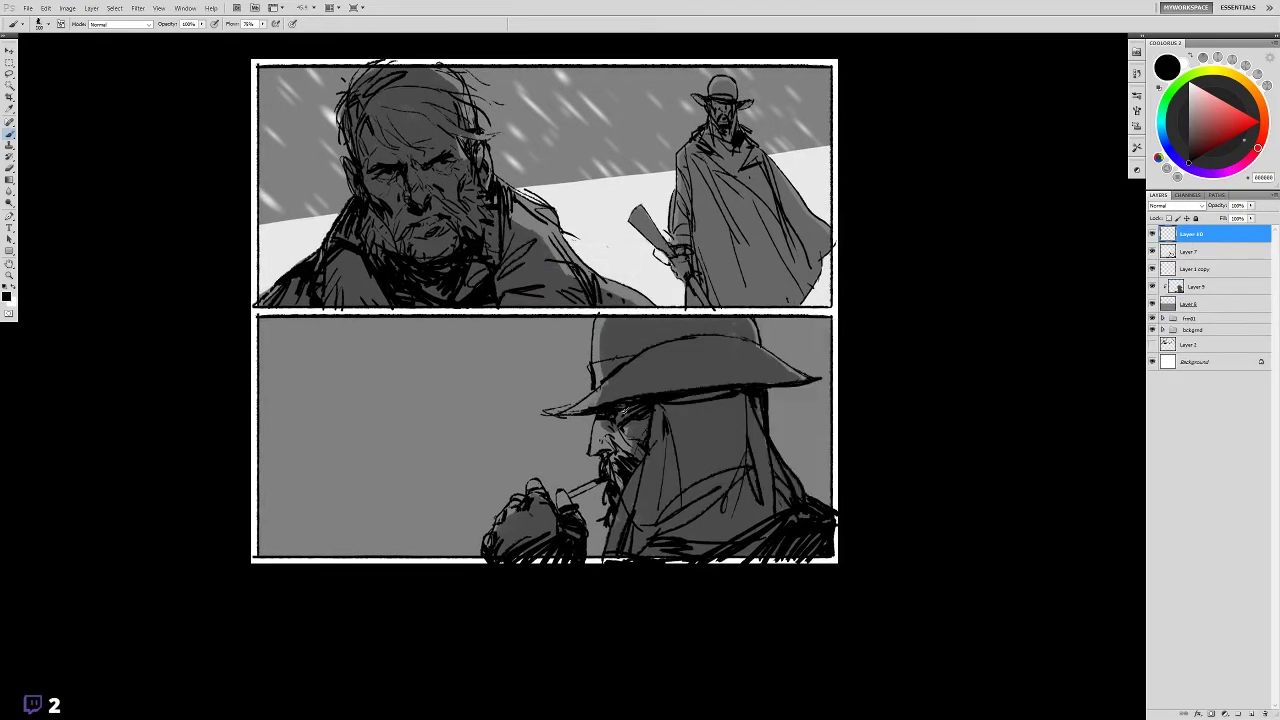
{"action": "left_click_drag", "start_coordinate": [622, 420], "coordinate": [624, 426]}
- Add a new layer clipped to Layer 9
{"action": "left_click", "coordinate": [1190, 287]}
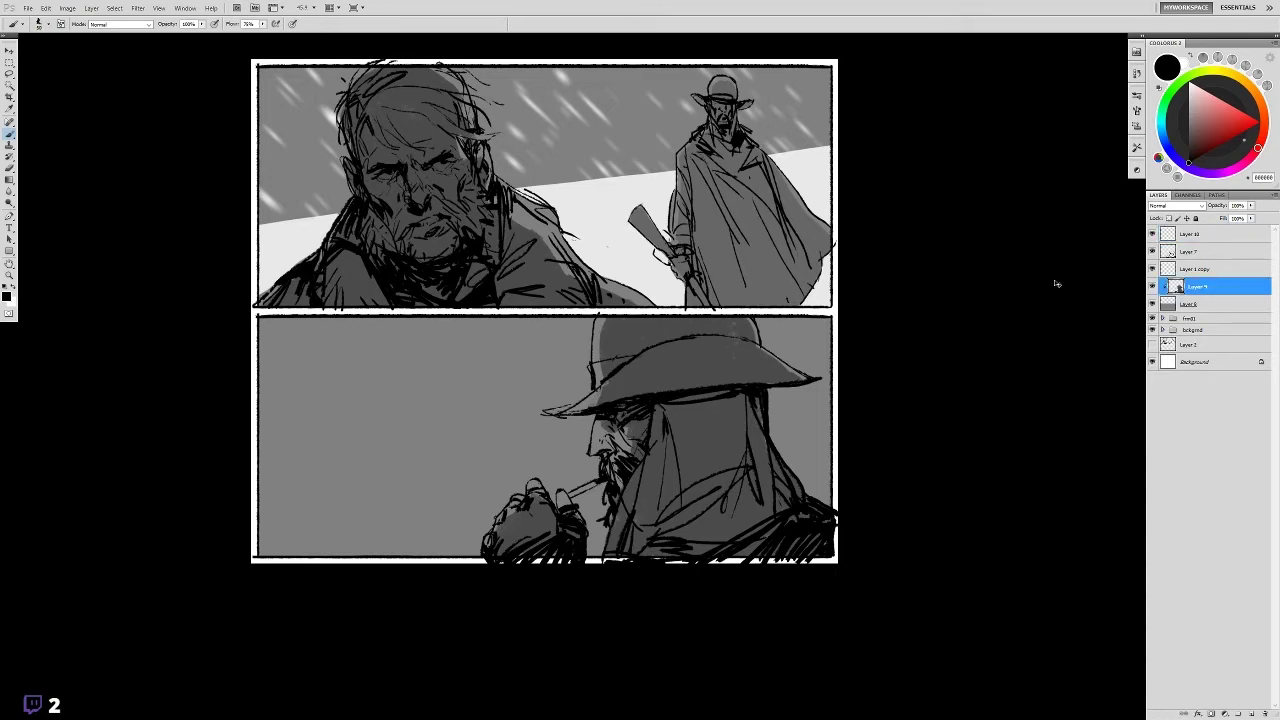
{"action": "key", "text": "ctrl+shift+n"}
{"action": "key", "text": "Return"}
{"action": "left_click_drag", "start_coordinate": [906, 263], "coordinate": [913, 272]}
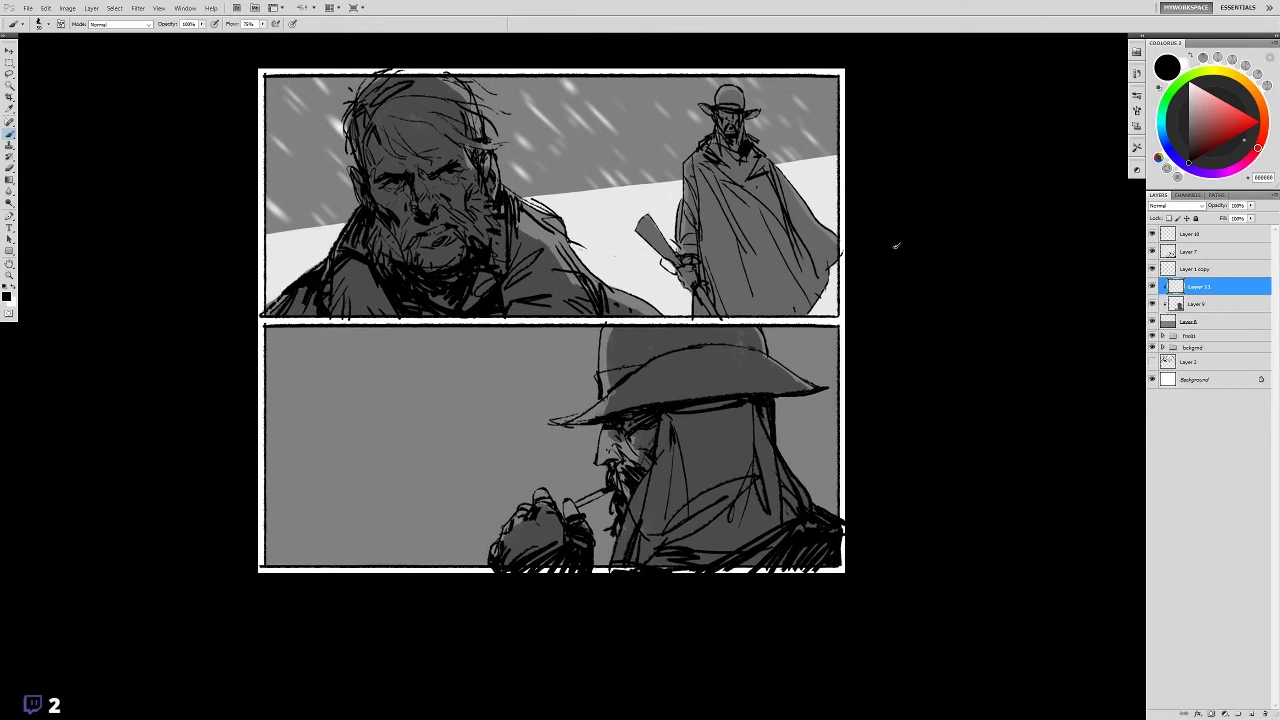
{"action": "scroll", "coordinate": [769, 386], "scroll_direction": "down", "scroll_amount": 1}
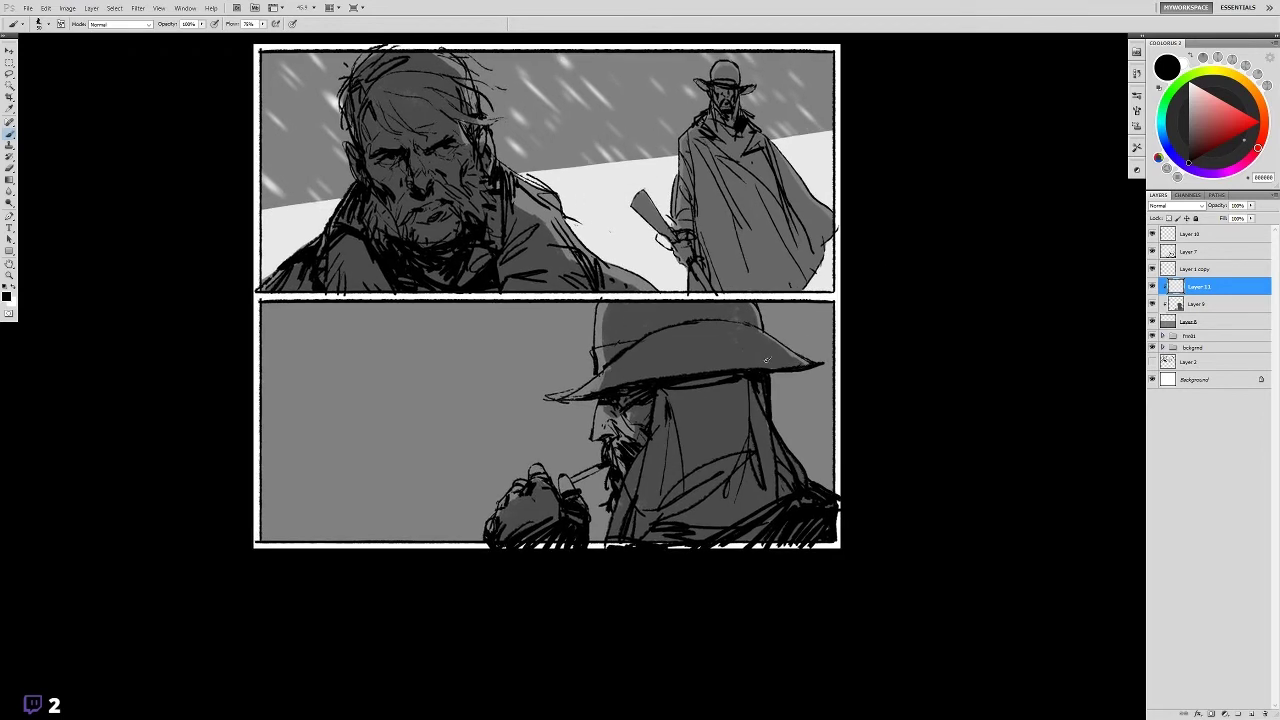
{"action": "scroll", "coordinate": [790, 347], "scroll_direction": "up", "scroll_amount": 1}
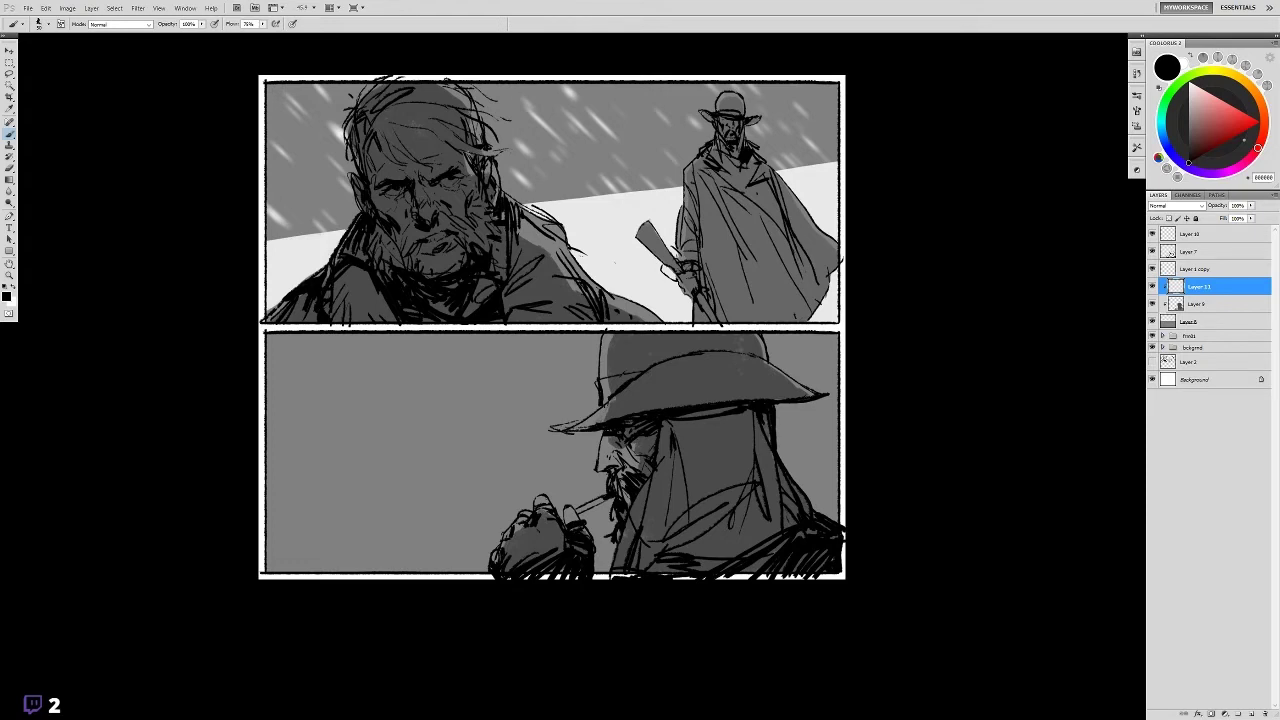
{"action": "scroll", "coordinate": [903, 311], "scroll_direction": "up", "scroll_amount": 1}
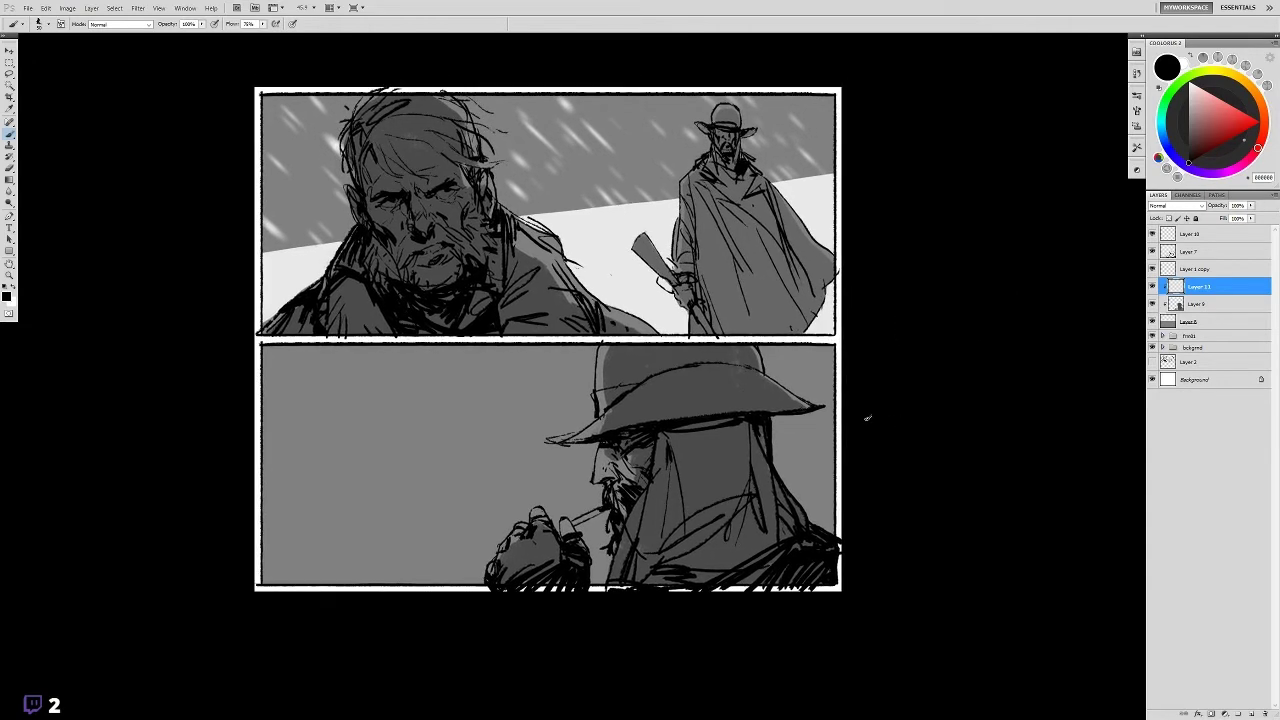
{"action": "scroll", "coordinate": [1011, 335], "scroll_direction": "down", "scroll_amount": 1}
{"action": "key", "text": "l"}
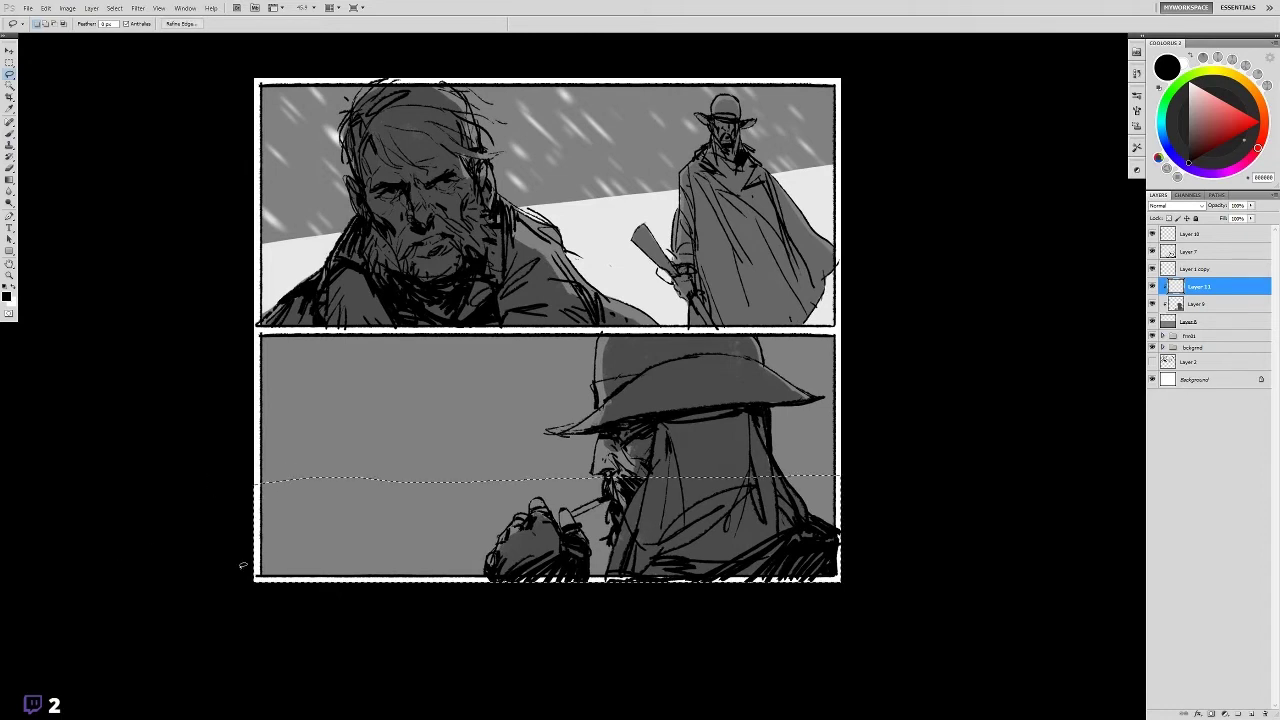
- Paint light grey across the lower part of the bottom panel
{"action": "key", "text": "b"}
{"action": "right_click", "coordinate": [430, 395]}
{"action": "key", "text": "Escape"}
{"action": "left_click", "coordinate": [643, 273], "text": "alt"}
{"action": "mouse_move", "coordinate": [265, 565]}
{"action": "left_mouse_down"}
{"action": "mouse_move", "coordinate": [300, 490]}
{"action": "mouse_move", "coordinate": [440, 490]}
{"action": "left_mouse_up"}
{"action": "left_click_drag", "start_coordinate": [380, 560], "coordinate": [445, 485]}
{"action": "mouse_move", "coordinate": [420, 570]}
{"action": "left_mouse_down"}
{"action": "mouse_move", "coordinate": [459, 543]}
{"action": "mouse_move", "coordinate": [482, 560]}
{"action": "mouse_move", "coordinate": [530, 486]}
{"action": "left_mouse_up"}
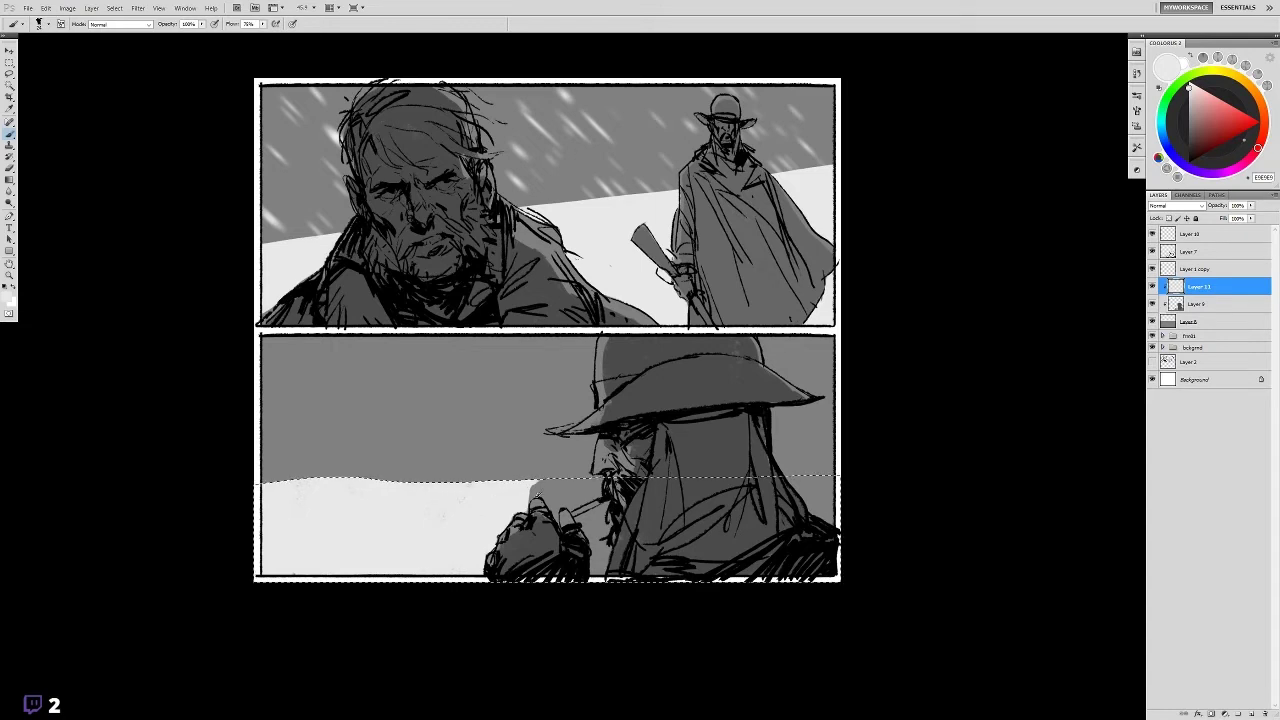
- Extend the light grey ground to the right edge and around the cigarette and hands
{"action": "left_click_drag", "start_coordinate": [540, 494], "coordinate": [558, 482]}
{"action": "mouse_move", "coordinate": [830, 520]}
{"action": "left_mouse_down"}
{"action": "mouse_move", "coordinate": [812, 502]}
{"action": "mouse_move", "coordinate": [828, 486]}
{"action": "left_mouse_up"}
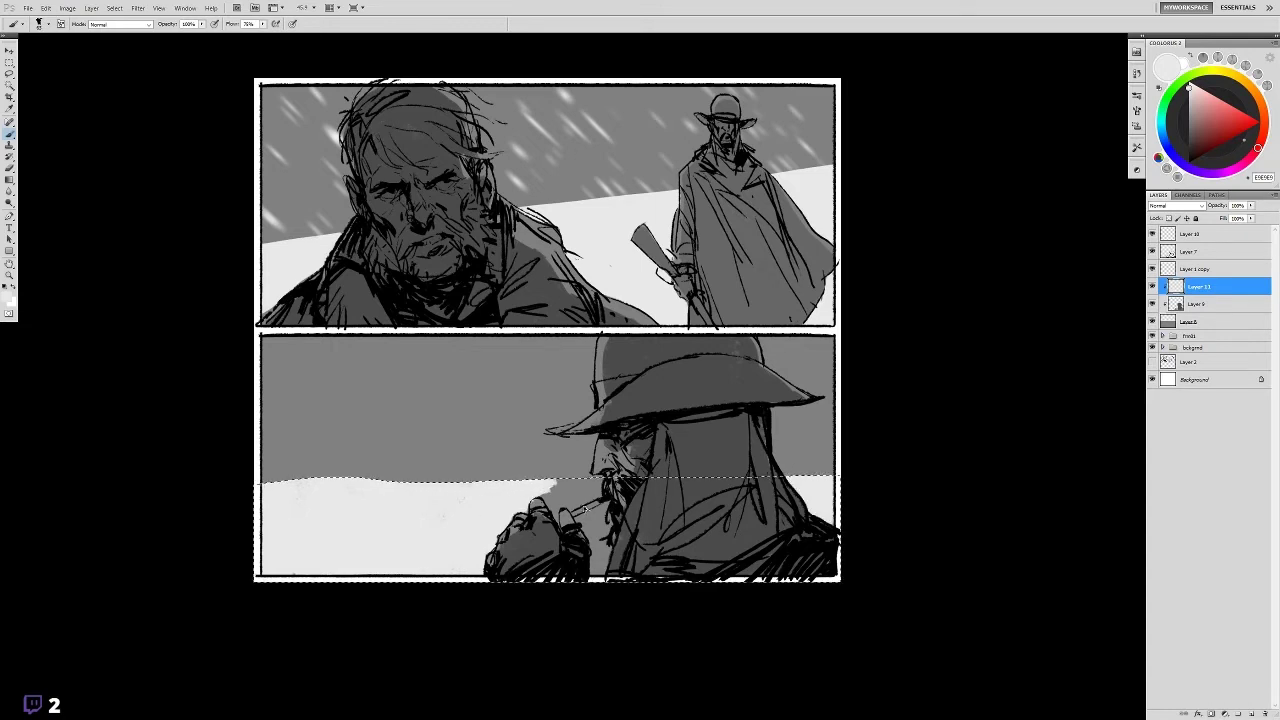
{"action": "mouse_move", "coordinate": [546, 506]}
{"action": "left_mouse_down"}
{"action": "mouse_move", "coordinate": [549, 484]}
{"action": "mouse_move", "coordinate": [574, 502]}
{"action": "mouse_move", "coordinate": [600, 484]}
{"action": "mouse_move", "coordinate": [606, 502]}
{"action": "left_mouse_up"}
{"action": "left_click_drag", "start_coordinate": [584, 552], "coordinate": [611, 506]}
{"action": "left_click_drag", "start_coordinate": [590, 574], "coordinate": [603, 558]}
{"action": "key", "text": "ctrl+d"}
- Try warping the ground layer to bend its horizon, then cancel the warp
{"action": "key", "text": "ctrl+t"}
{"action": "right_click", "coordinate": [448, 498]}
{"action": "left_click", "coordinate": [472, 531]}
{"action": "left_click_drag", "start_coordinate": [256, 476], "coordinate": [237, 510]}
{"action": "mouse_move", "coordinate": [840, 476]}
{"action": "left_mouse_down"}
{"action": "mouse_move", "coordinate": [851, 409]}
{"action": "mouse_move", "coordinate": [867, 406]}
{"action": "left_mouse_up"}
{"action": "key", "text": "Escape"}
- Skew the ground layer so its horizon slopes gently upward to the right
{"action": "key", "text": "ctrl+t"}
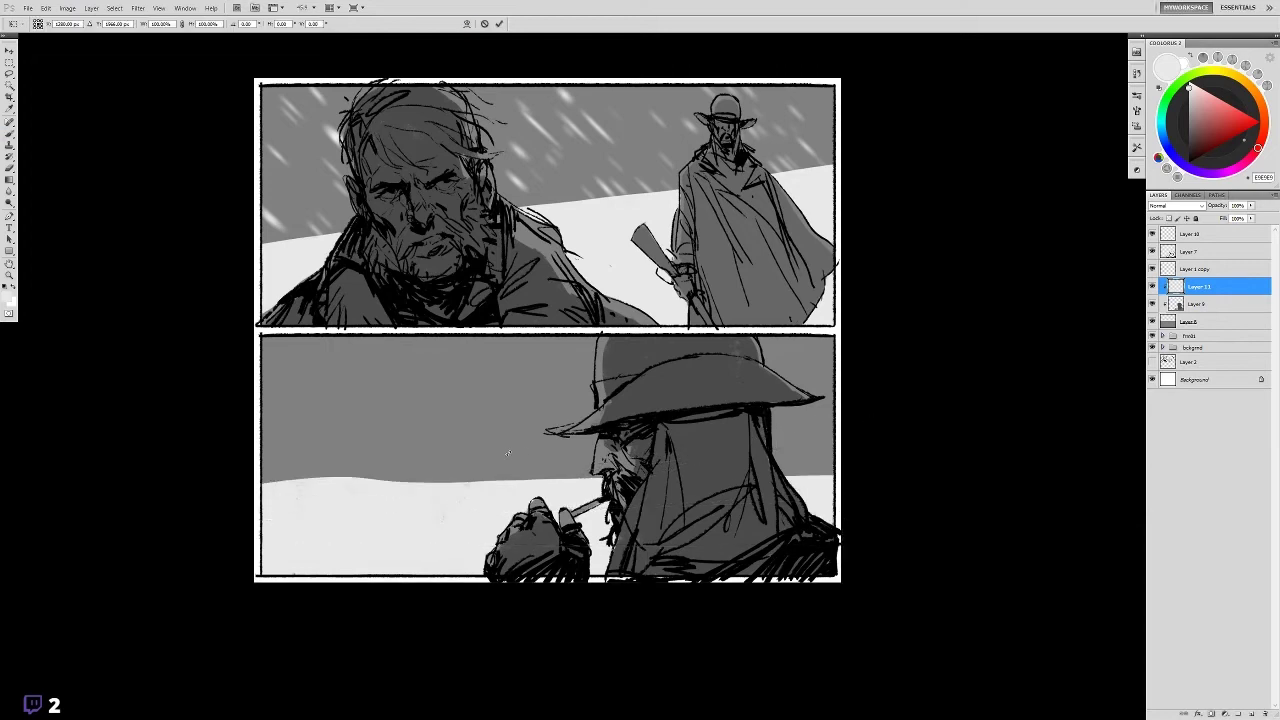
{"action": "right_click", "coordinate": [784, 490]}
{"action": "left_click", "coordinate": [805, 551]}
{"action": "mouse_move", "coordinate": [840, 476]}
{"action": "left_mouse_down"}
{"action": "mouse_move", "coordinate": [843, 420]}
{"action": "mouse_move", "coordinate": [841, 476]}
{"action": "left_mouse_up"}
{"action": "right_click", "coordinate": [650, 524]}
{"action": "left_click", "coordinate": [672, 580]}
{"action": "left_click_drag", "start_coordinate": [254, 476], "coordinate": [253, 427]}
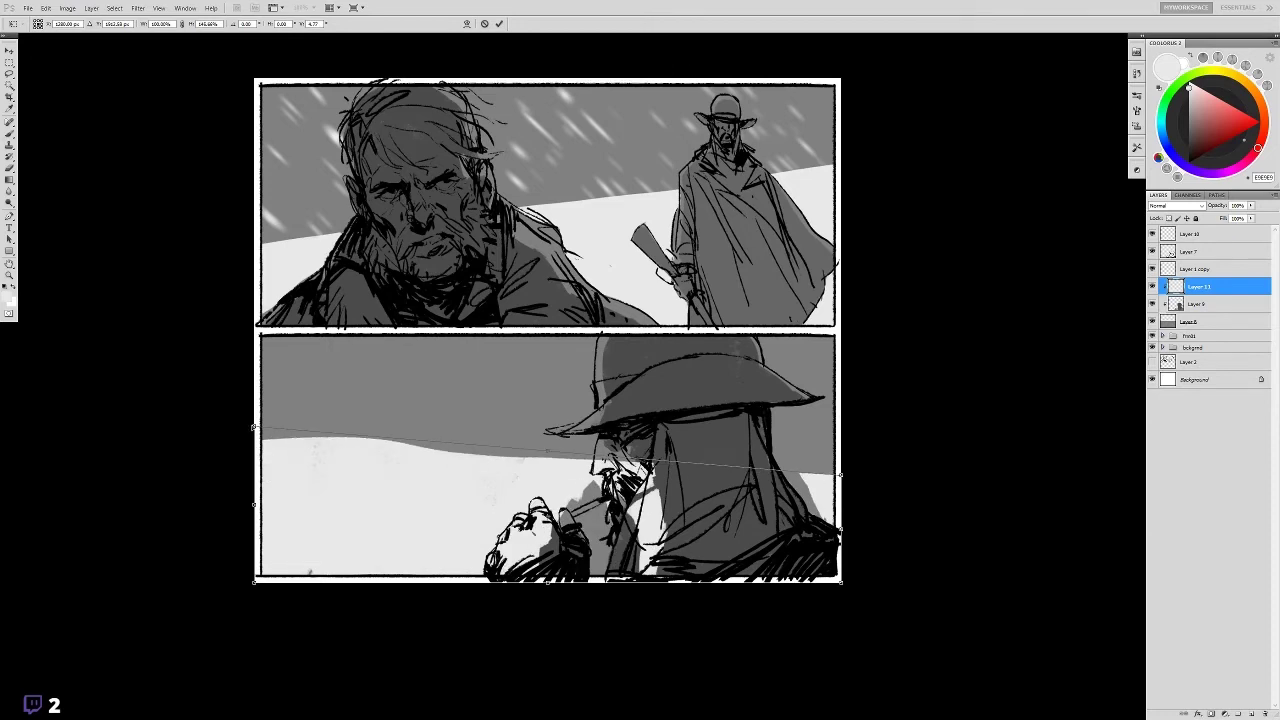
{"action": "key", "text": "Return"}
- Fill the strip under the horizon with grey, then hide the snow layer to check
{"action": "key", "text": "l"}
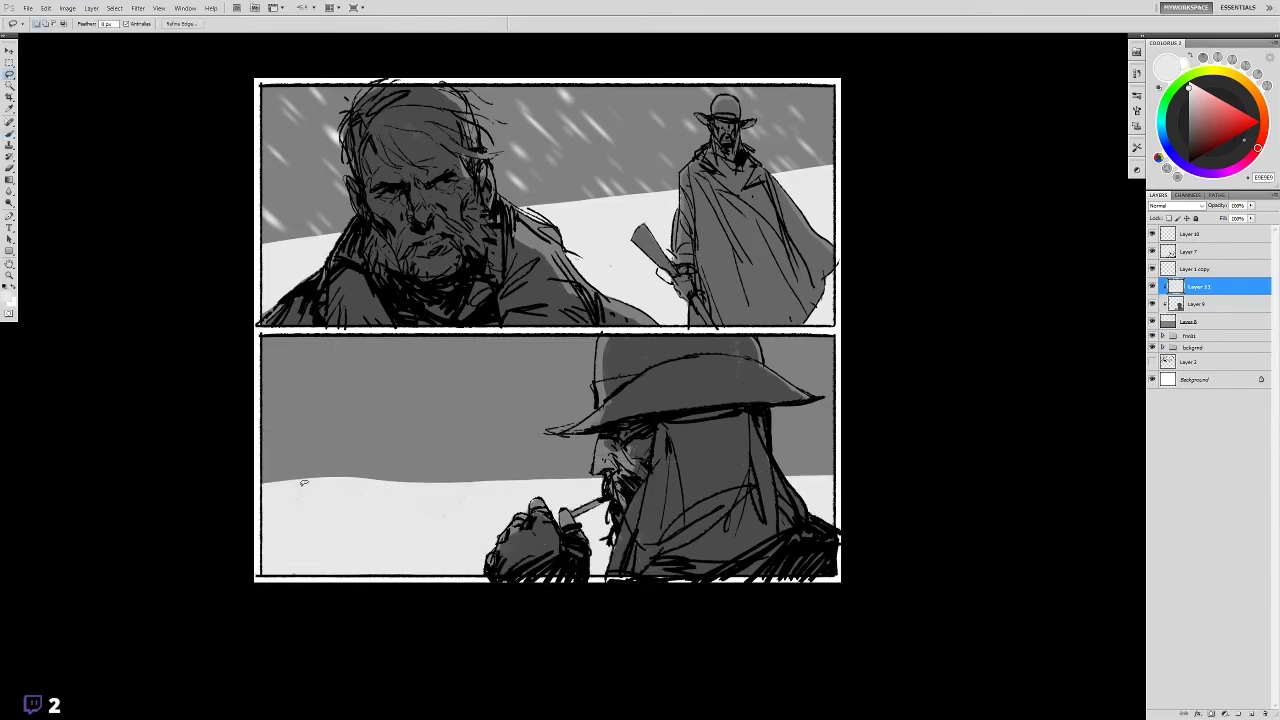
{"action": "mouse_move", "coordinate": [256, 506]}
{"action": "left_mouse_down"}
{"action": "mouse_move", "coordinate": [314, 486]}
{"action": "mouse_move", "coordinate": [254, 508]}
{"action": "left_mouse_up"}
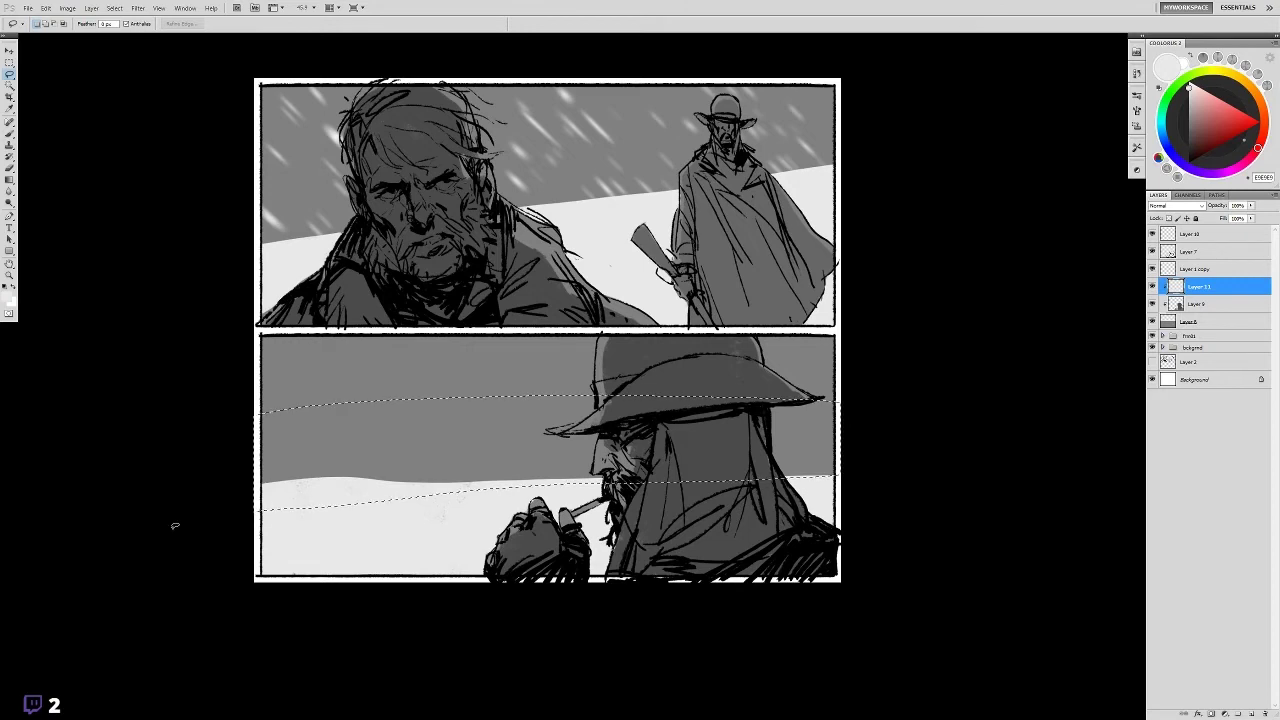
{"action": "key", "text": "Delete"}
{"action": "key", "text": "ctrl+d"}
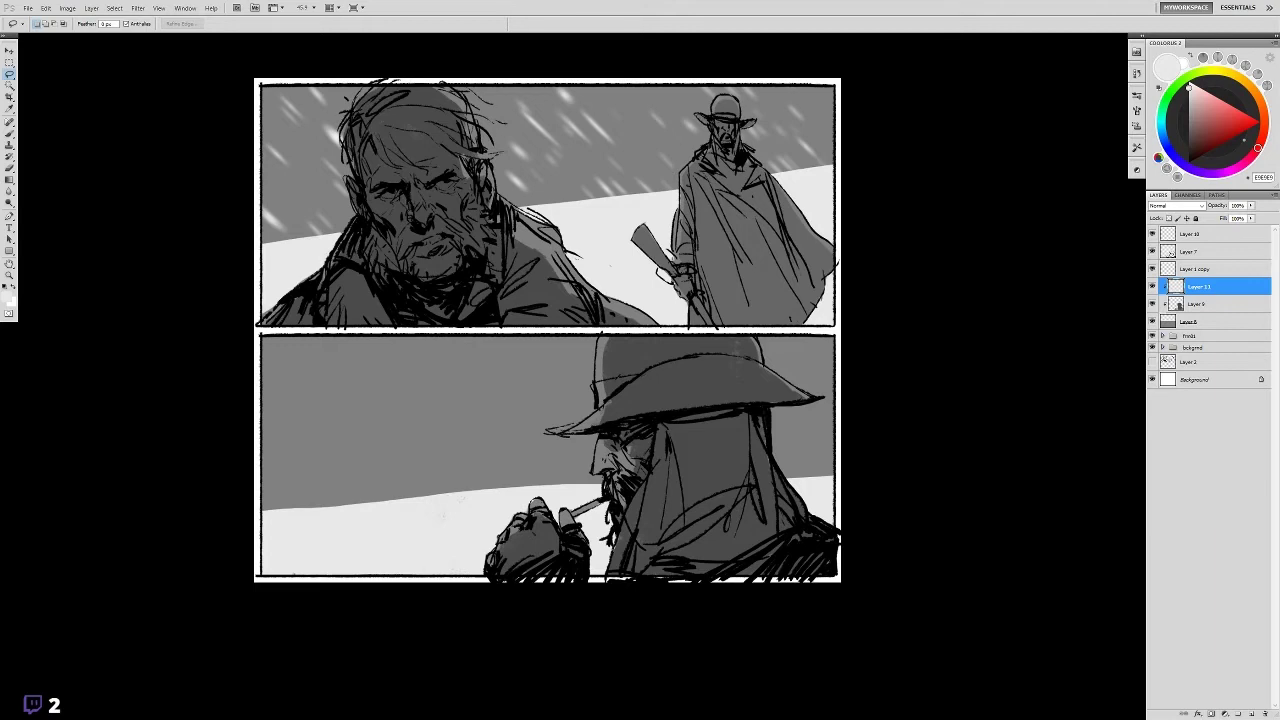
{"action": "left_click", "coordinate": [1162, 347]}
{"action": "left_click", "coordinate": [1152, 380]}
- Show Layer 6 again and stretch and reposition its snow streaks
{"action": "left_click", "coordinate": [1152, 380]}
{"action": "left_click", "coordinate": [1205, 380]}
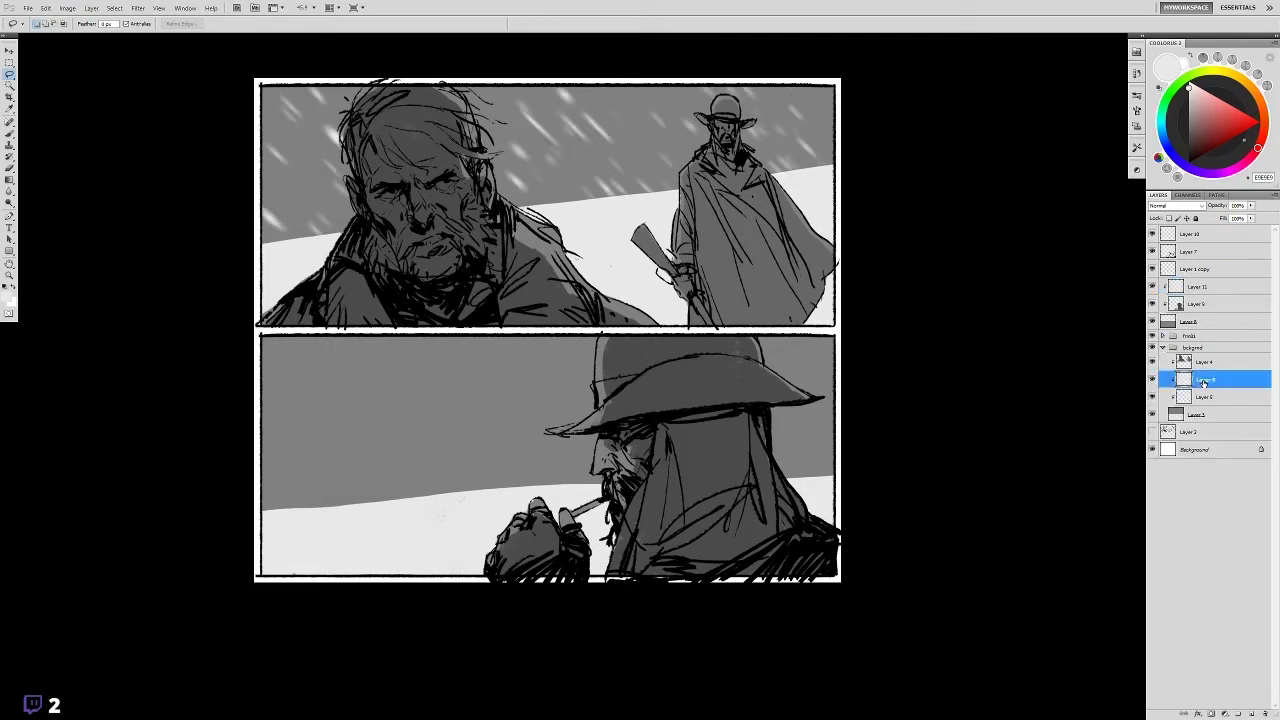
{"action": "key", "text": "ctrl+t"}
{"action": "left_click_drag", "start_coordinate": [251, 190], "coordinate": [107, 193]}
{"action": "left_click_drag", "start_coordinate": [417, 220], "coordinate": [567, 220]}
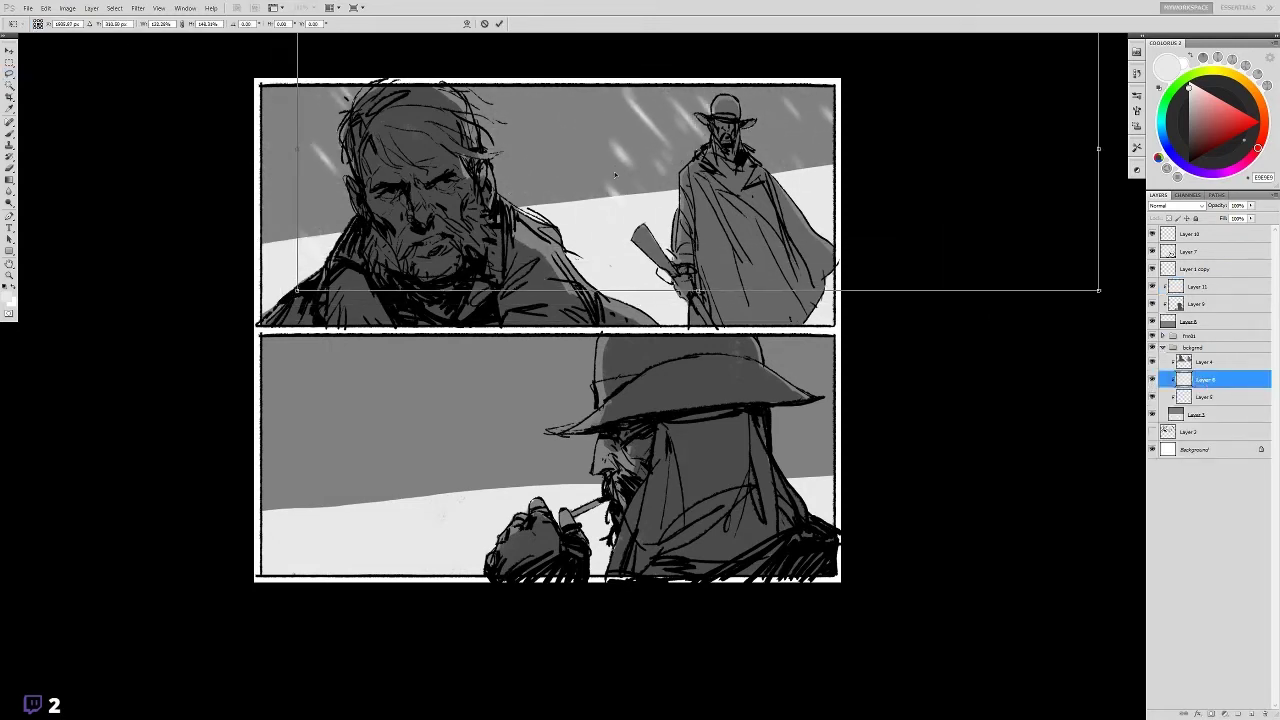
{"action": "key", "text": "Return"}
- Duplicate the snow layer and shift the copy up and right over the top panel
{"action": "key", "text": "ctrl+j"}
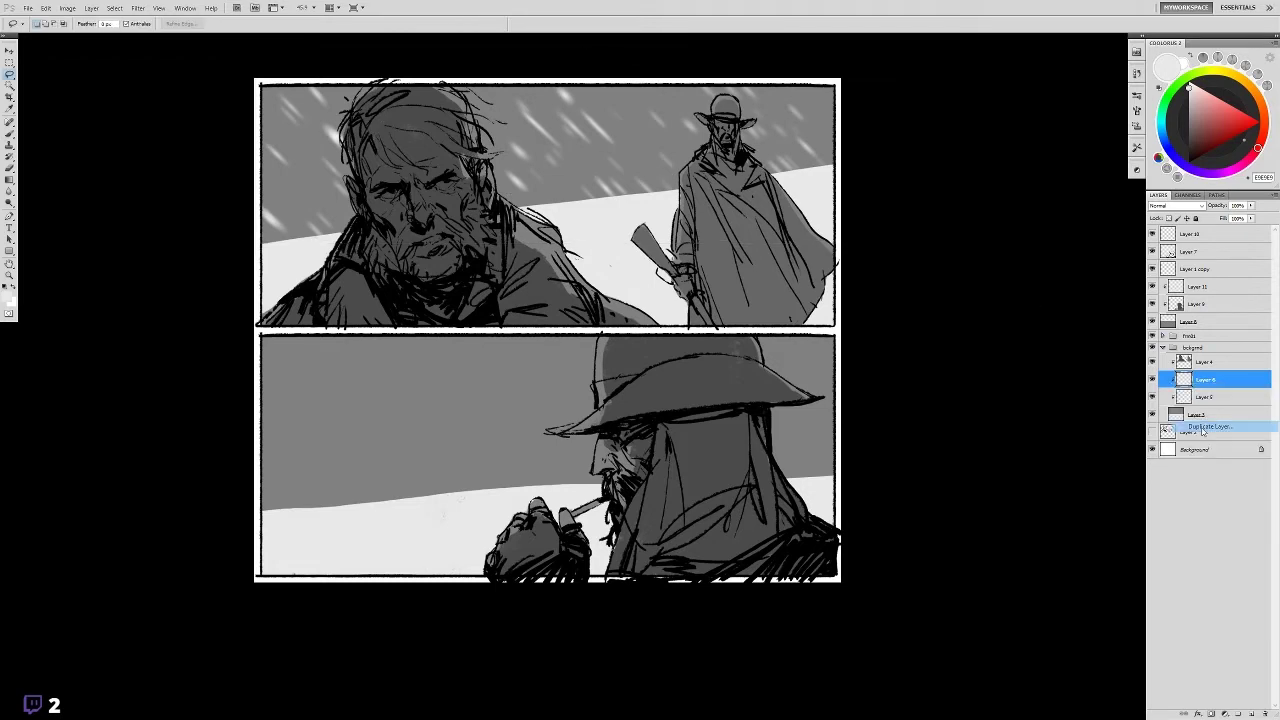
{"action": "left_click_drag", "start_coordinate": [582, 182], "coordinate": [618, 203]}
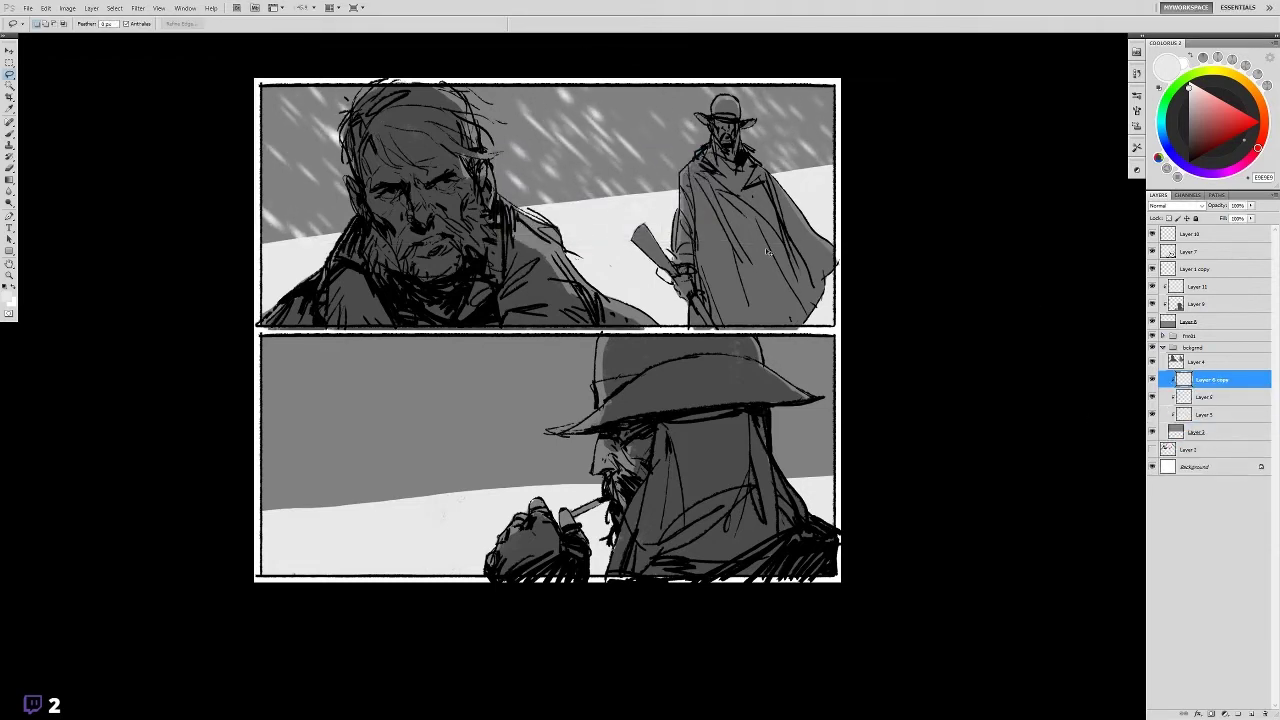
{"action": "key", "text": "ctrl+t"}
{"action": "left_click_drag", "start_coordinate": [767, 251], "coordinate": [669, 205]}
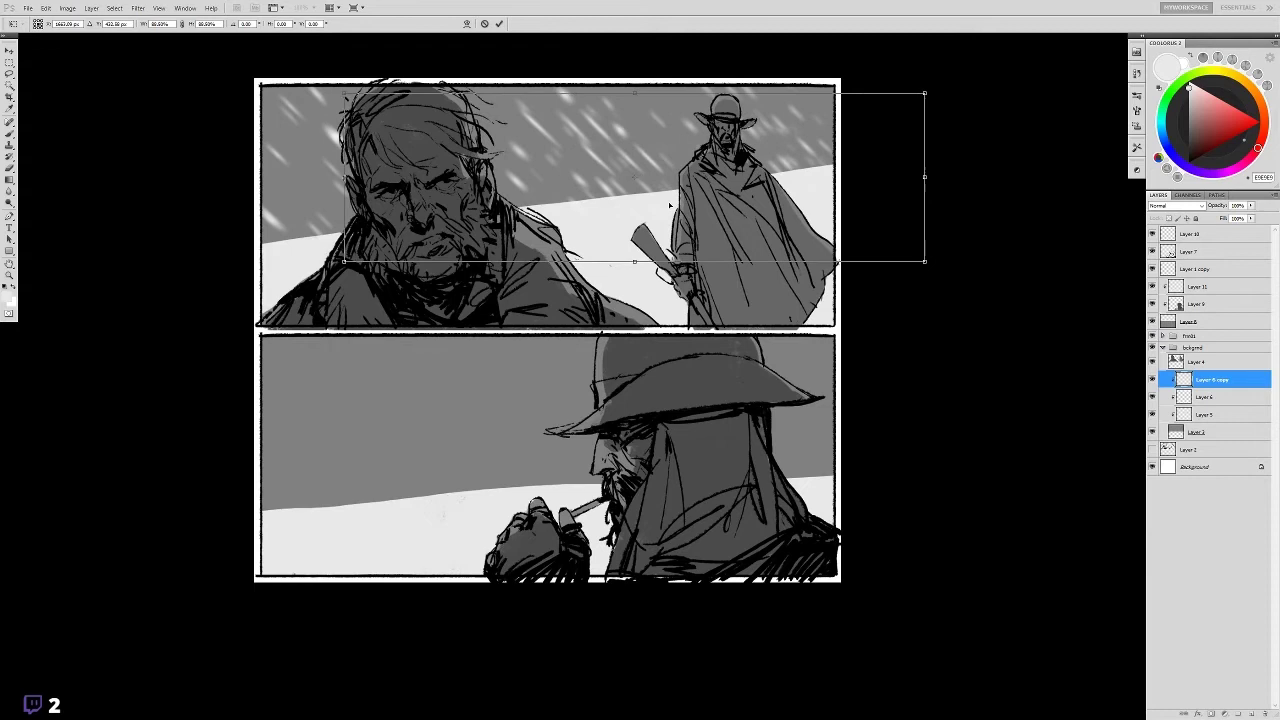
{"action": "mouse_move", "coordinate": [669, 205]}
{"action": "left_mouse_down"}
{"action": "mouse_move", "coordinate": [681, 163]}
{"action": "mouse_move", "coordinate": [369, 183]}
{"action": "left_mouse_up"}
{"action": "key", "text": "Return"}
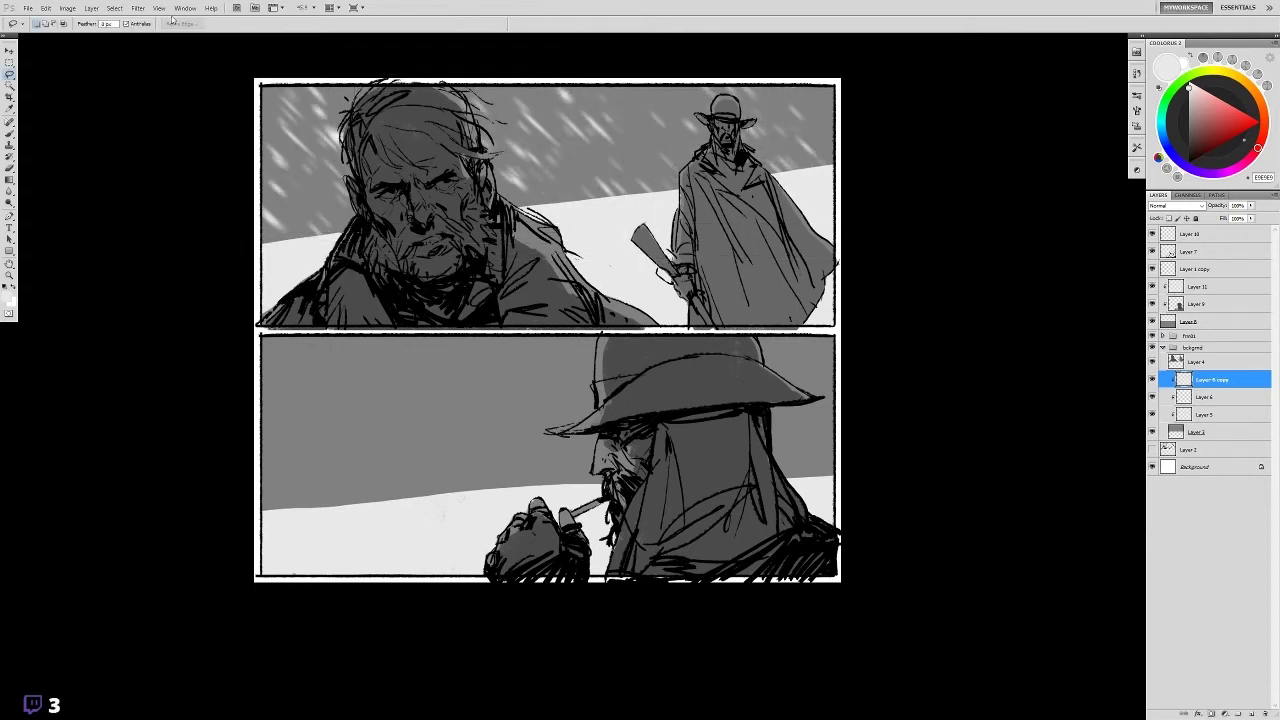
- Apply a Gaussian Blur with a raised radius to the snow copy
{"action": "left_click", "coordinate": [138, 7]}
{"action": "left_click", "coordinate": [270, 140]}
{"action": "left_click_drag", "start_coordinate": [931, 330], "coordinate": [946, 331]}
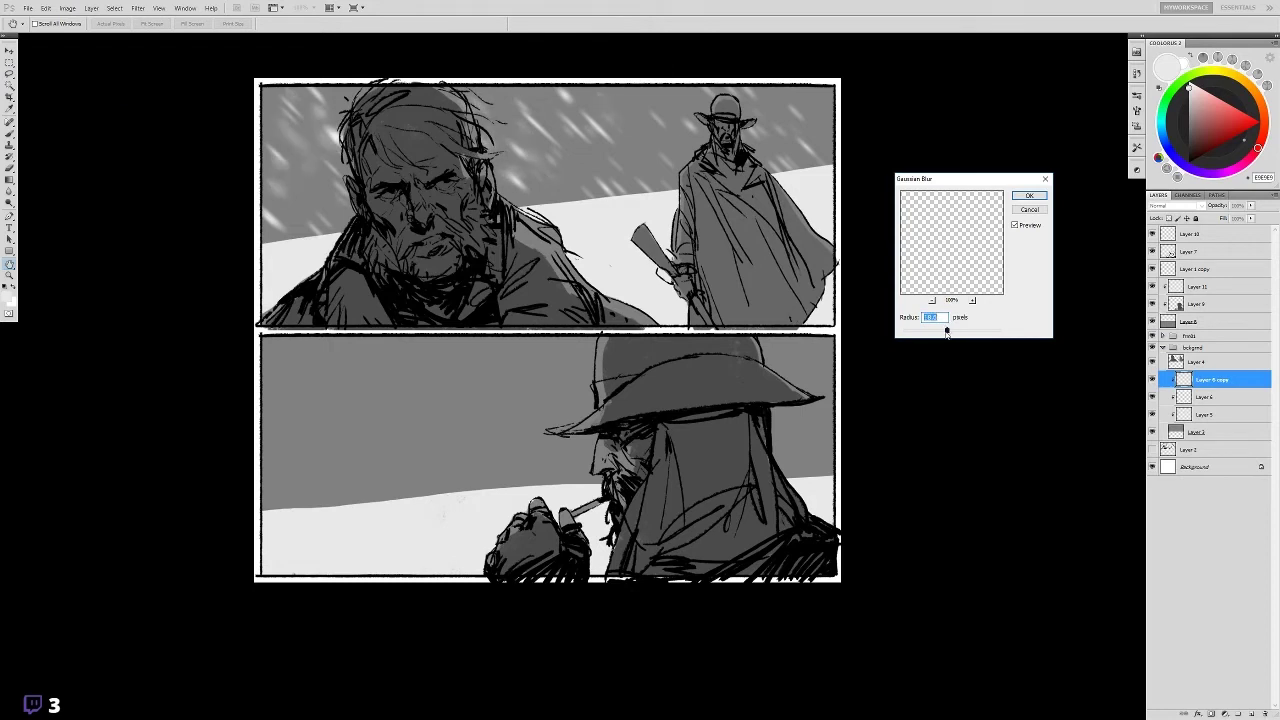
{"action": "left_click", "coordinate": [1029, 195]}
{"action": "key", "text": "e"}
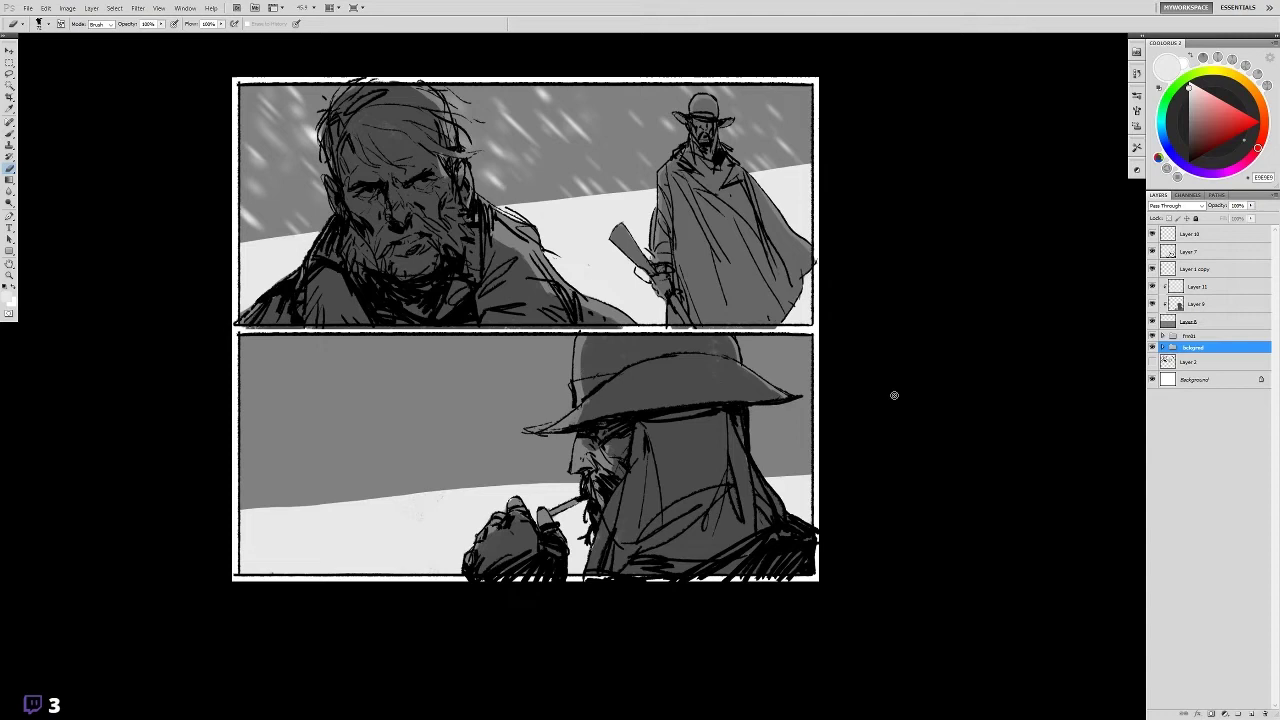
- Remove Layer 10 from the layer stack
{"action": "left_click", "coordinate": [1185, 235]}
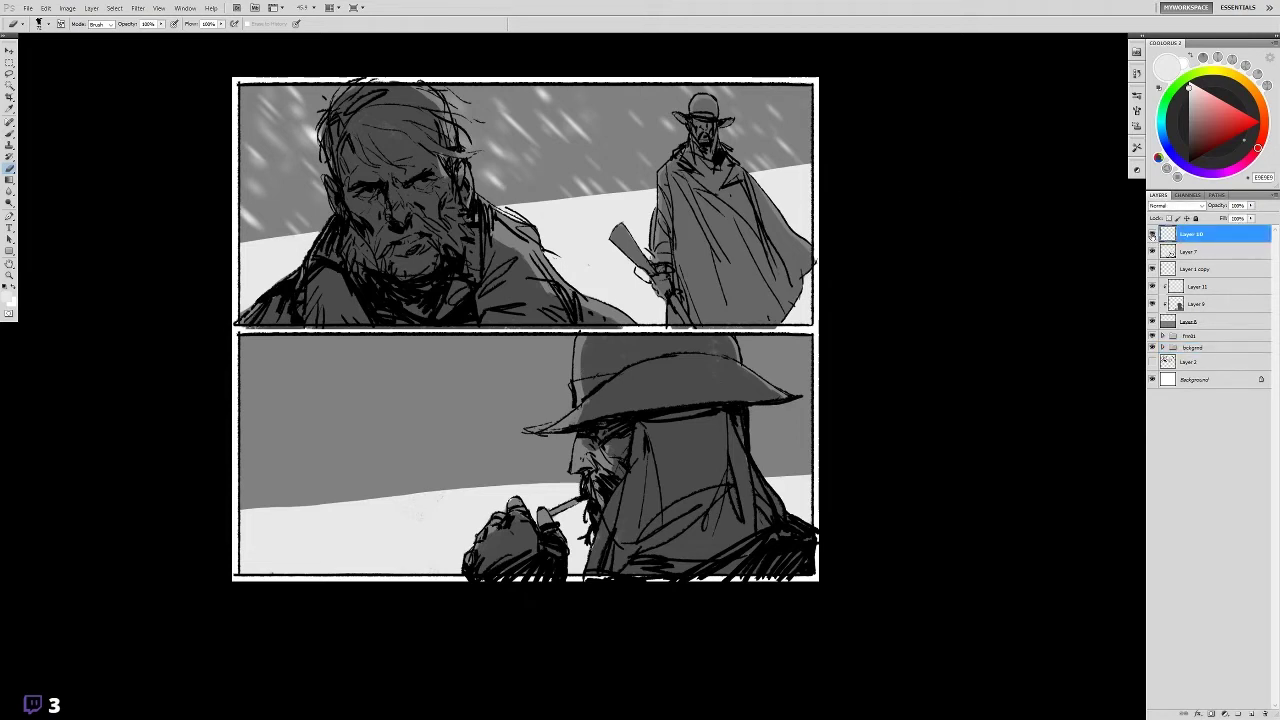
{"action": "key", "text": "ctrl+e"}
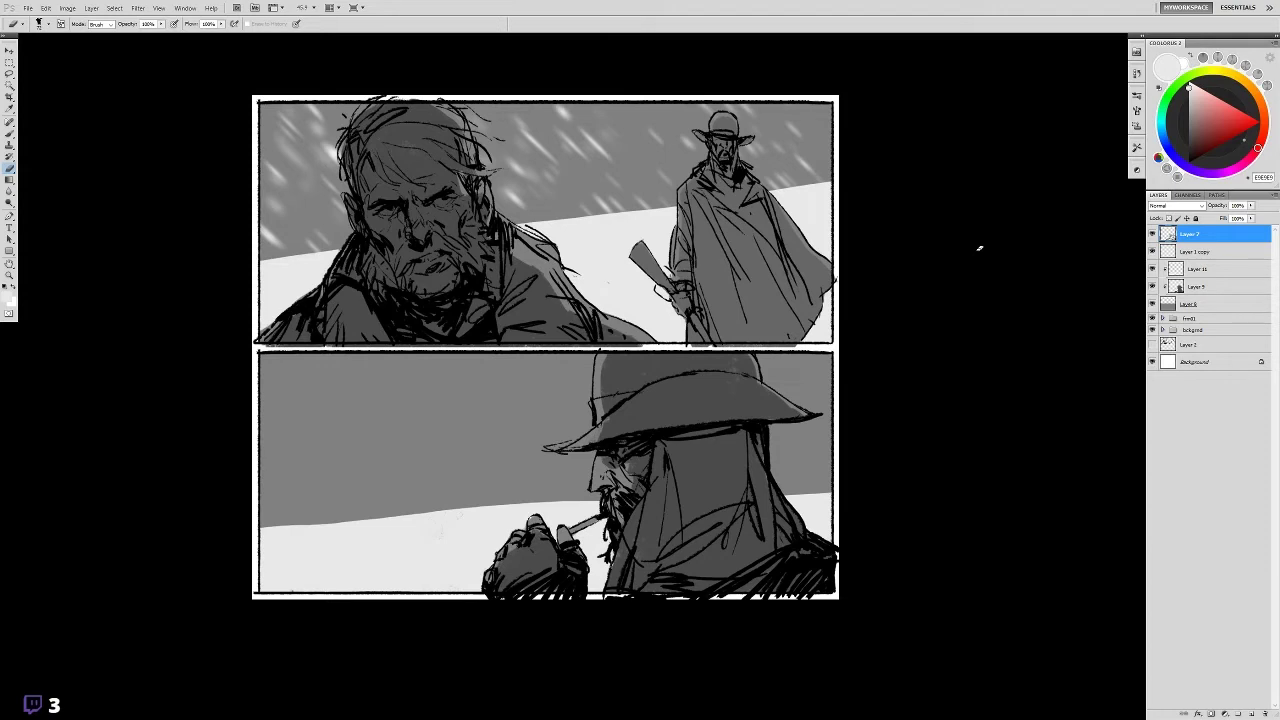
{"action": "left_click_drag", "start_coordinate": [896, 397], "coordinate": [852, 375]}
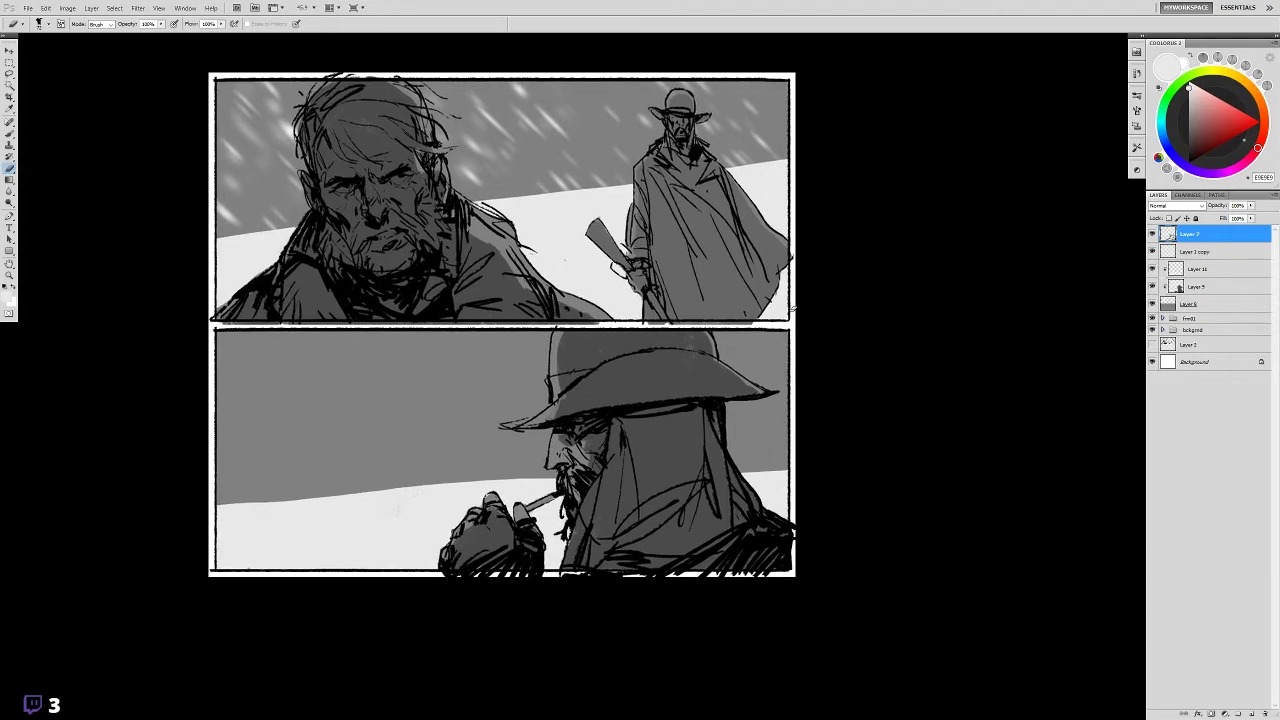
- Duplicate Layer 6 copy, move it to the top of the stack and down onto the bottom panel
{"action": "left_click", "coordinate": [1162, 330]}
{"action": "left_click", "coordinate": [1210, 363]}
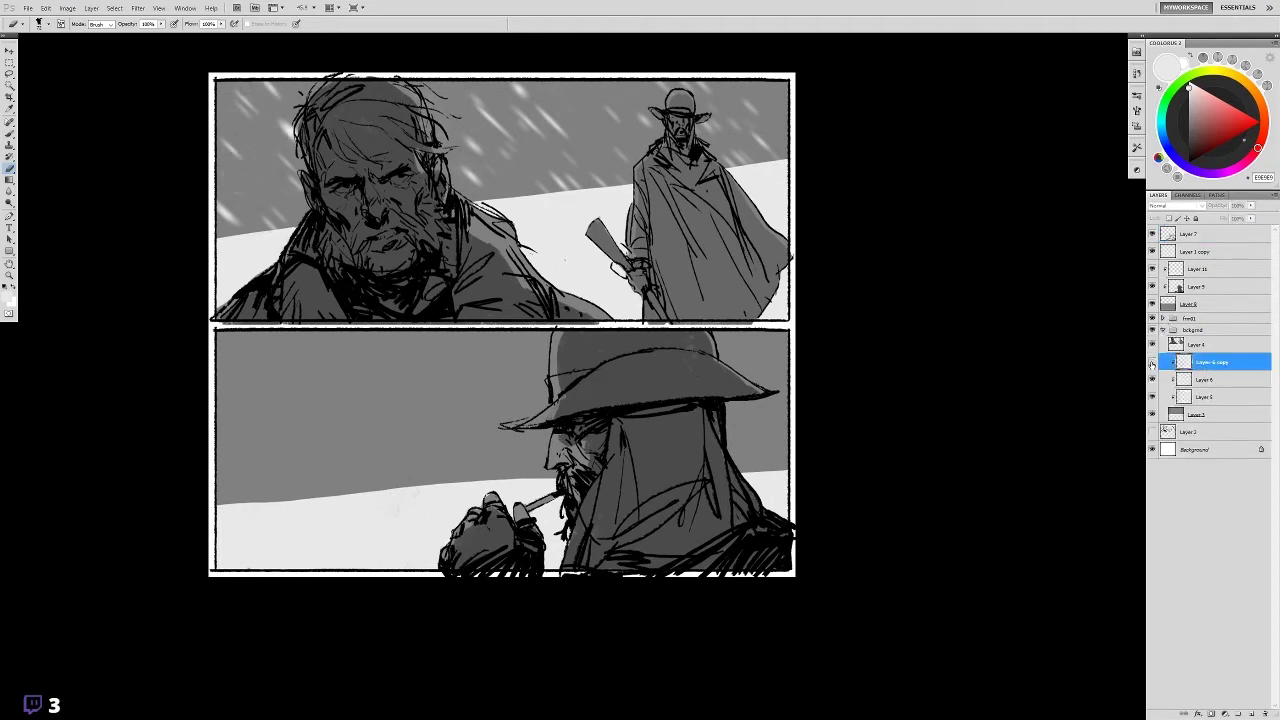
{"action": "right_click", "coordinate": [1205, 360]}
{"action": "left_click", "coordinate": [1207, 395]}
{"action": "key", "text": "Return"}
{"action": "mouse_move", "coordinate": [1205, 362]}
{"action": "left_mouse_down"}
{"action": "mouse_move", "coordinate": [1215, 237]}
{"action": "mouse_move", "coordinate": [1215, 262]}
{"action": "left_mouse_up"}
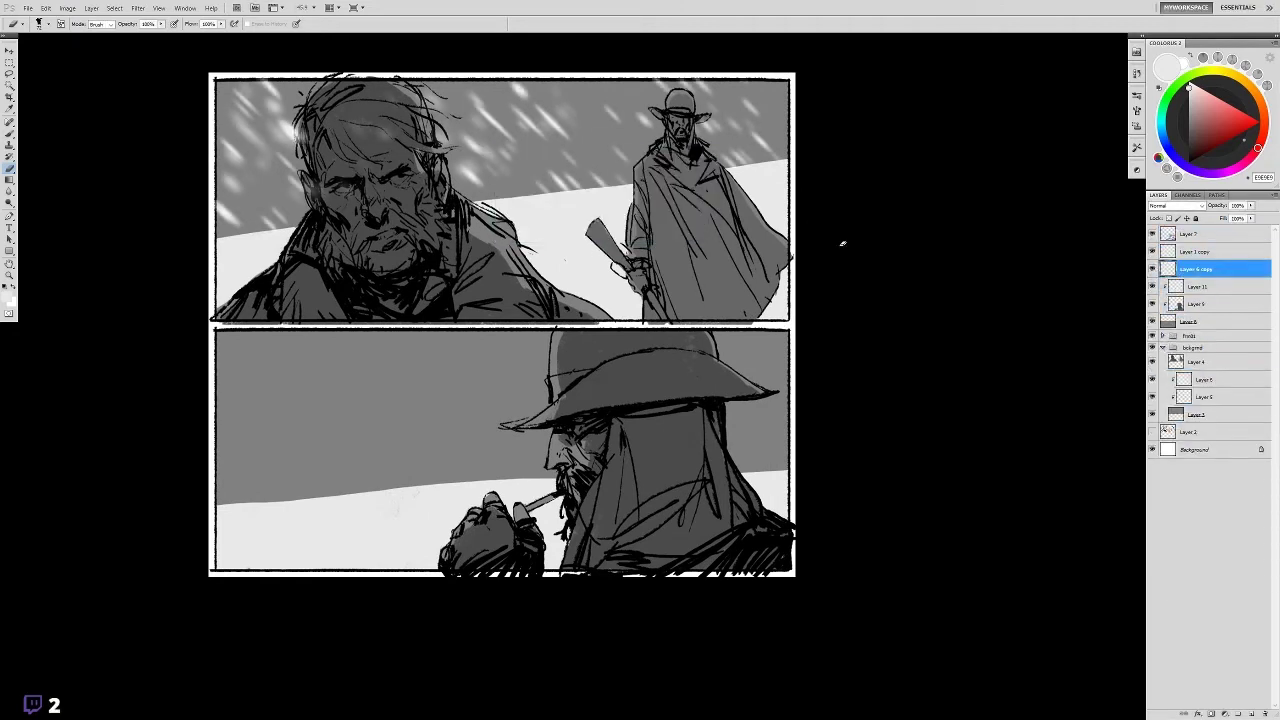
{"action": "key", "text": "v"}
{"action": "left_click_drag", "start_coordinate": [850, 100], "coordinate": [851, 349]}
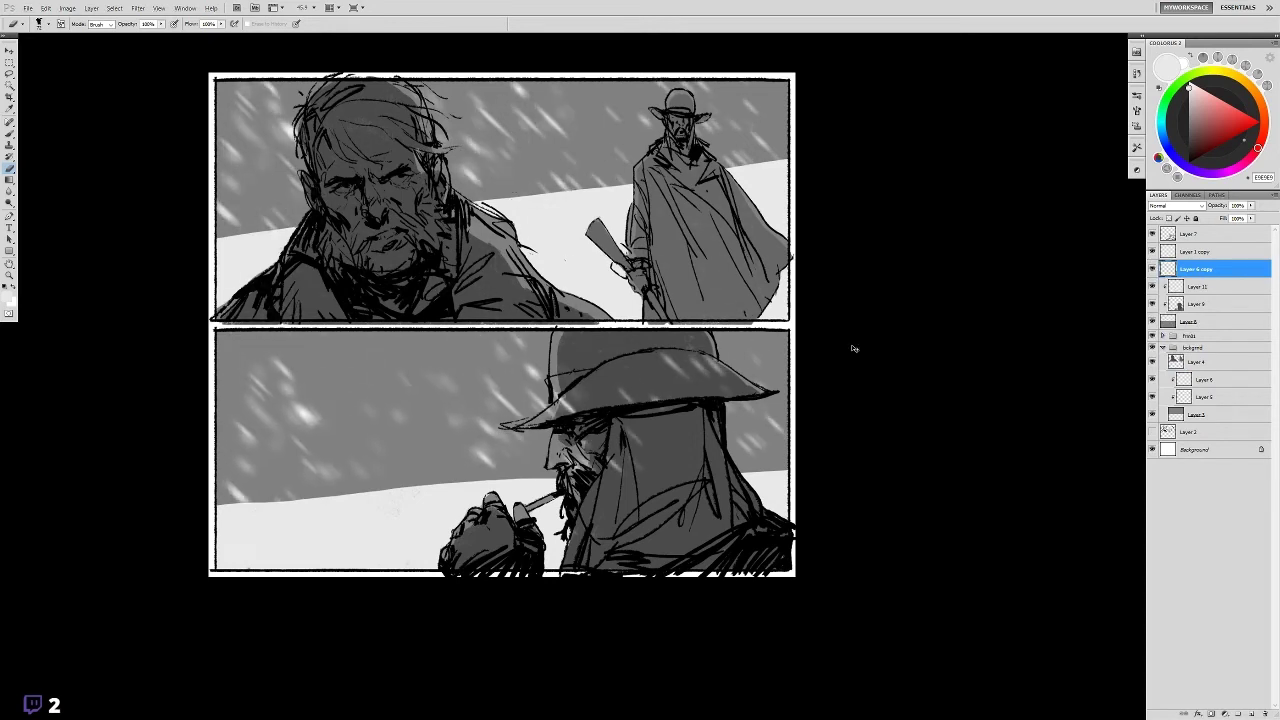
{"action": "key", "text": "ctrl+t"}
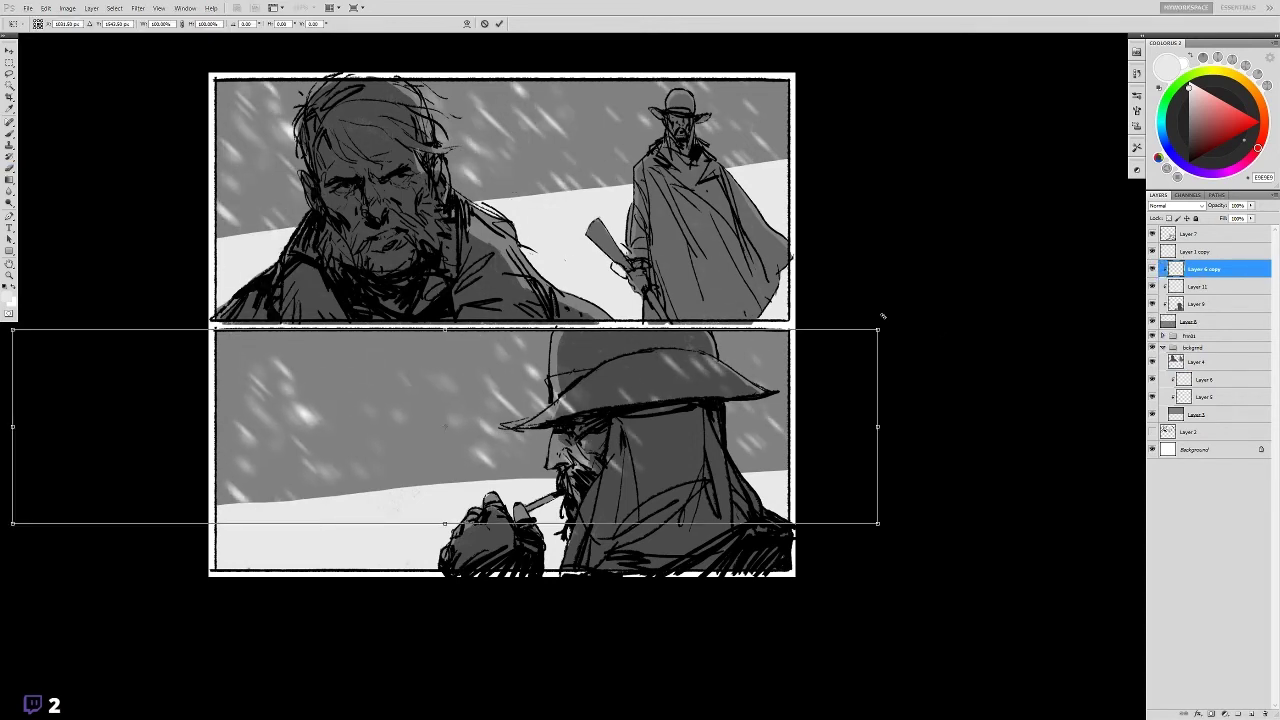
{"action": "key", "text": "Return"}
- Move the bottom-panel snow copy down the stack and toggle its visibility to compare
{"action": "key", "text": "b"}
{"action": "key", "text": "ctrl+["}
{"action": "key", "text": "ctrl+["}
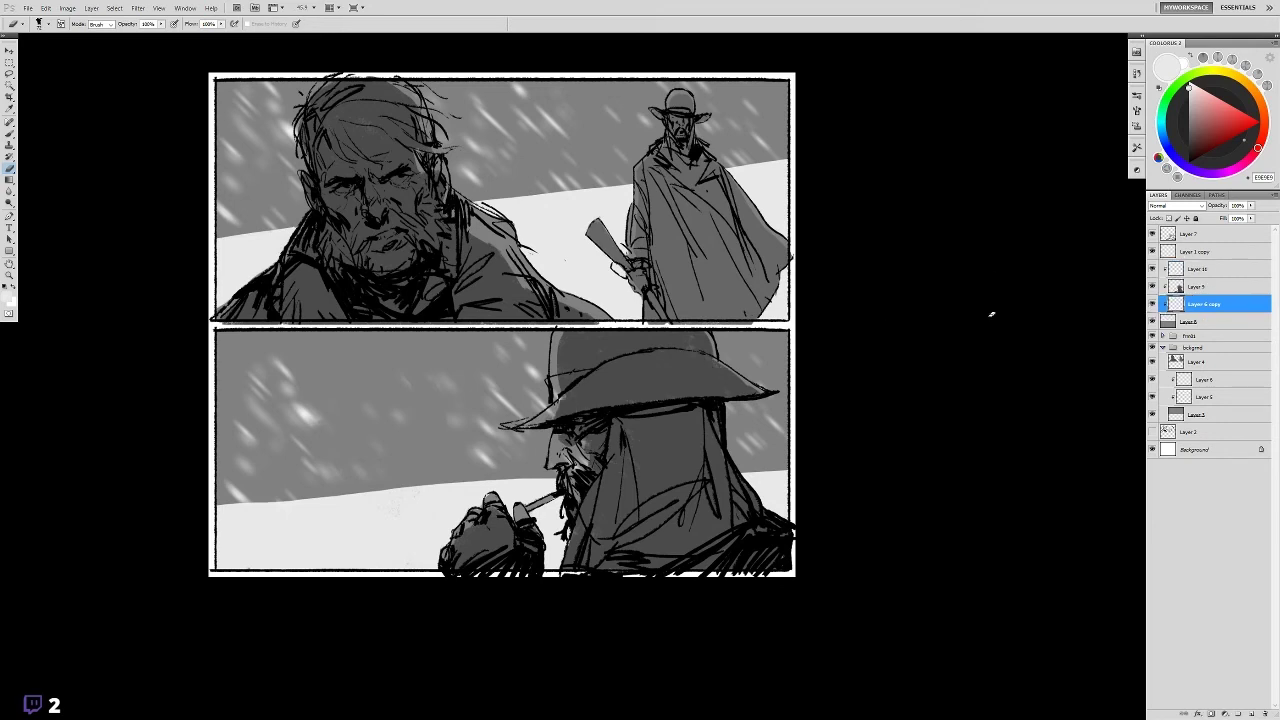
{"action": "left_click", "coordinate": [1152, 304]}
{"action": "left_click", "coordinate": [1152, 304]}
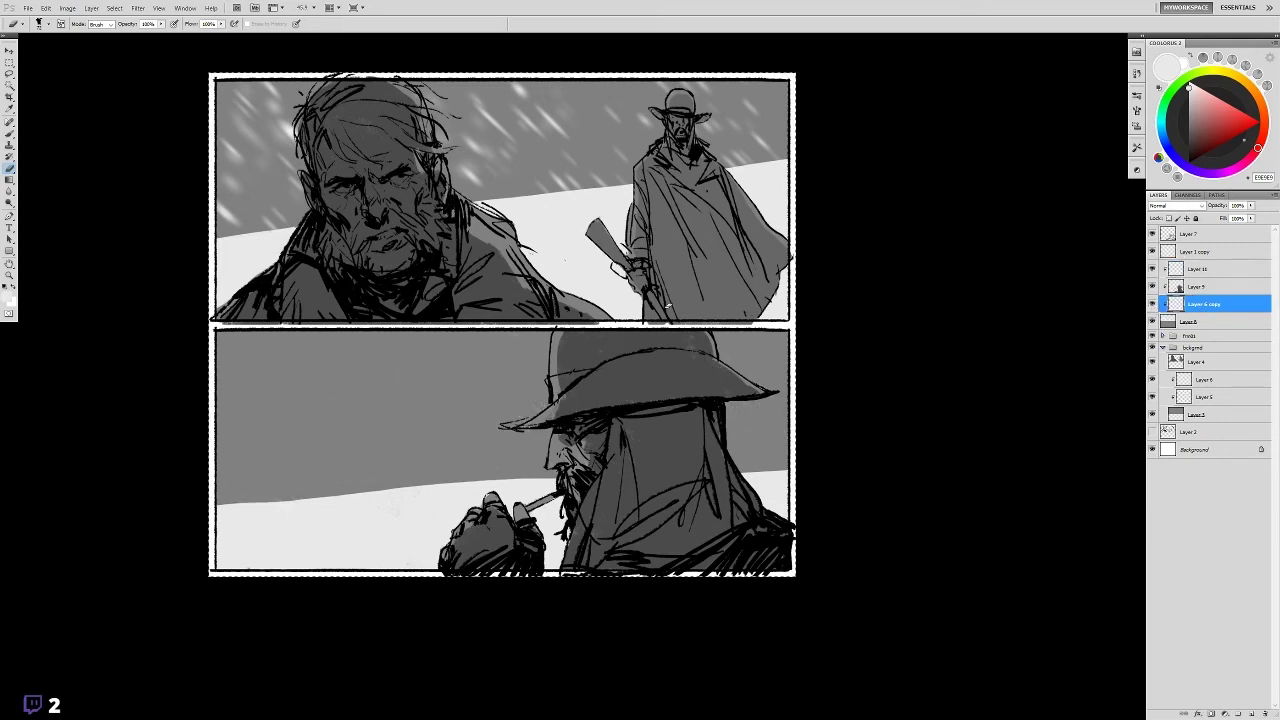
- Choose a new brush preset
{"action": "key", "text": "b"}
{"action": "right_click", "coordinate": [541, 484]}
{"action": "left_click", "coordinate": [573, 546]}
{"action": "double_click", "coordinate": [565, 546]}
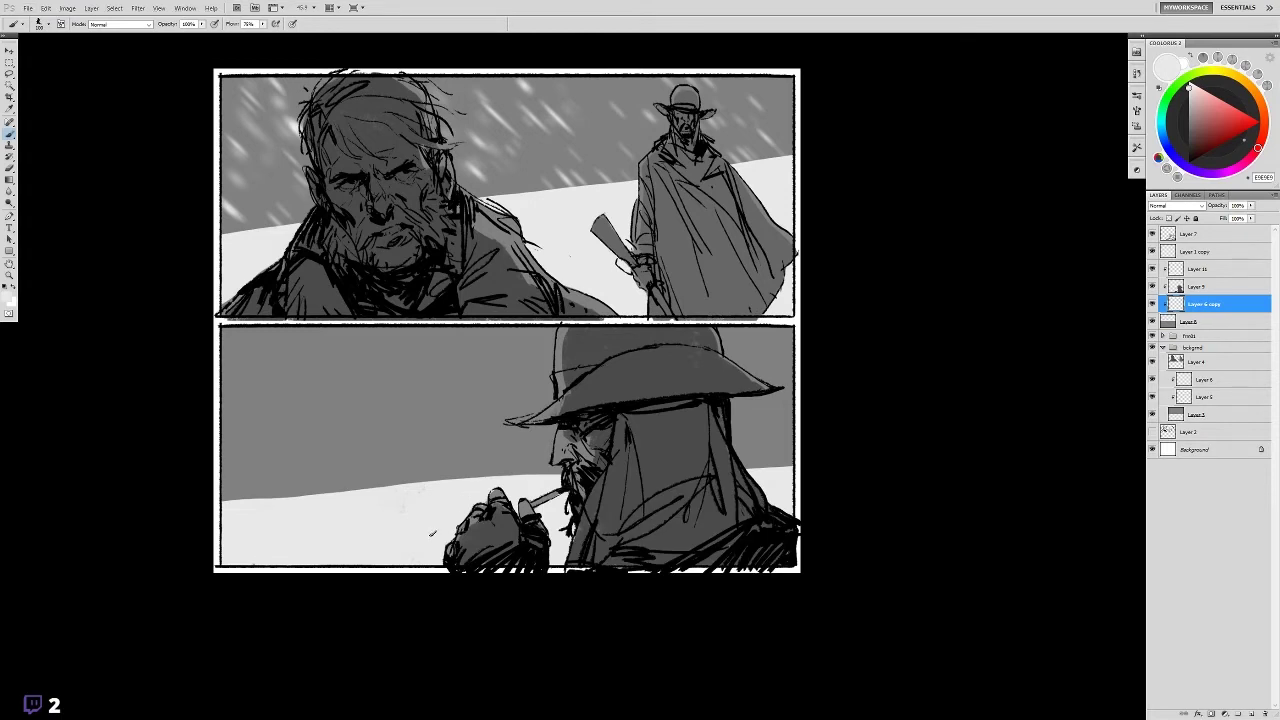
- Hide the top panel's snow layer and reselect Layer 6 copy
{"action": "left_click", "coordinate": [1195, 361]}
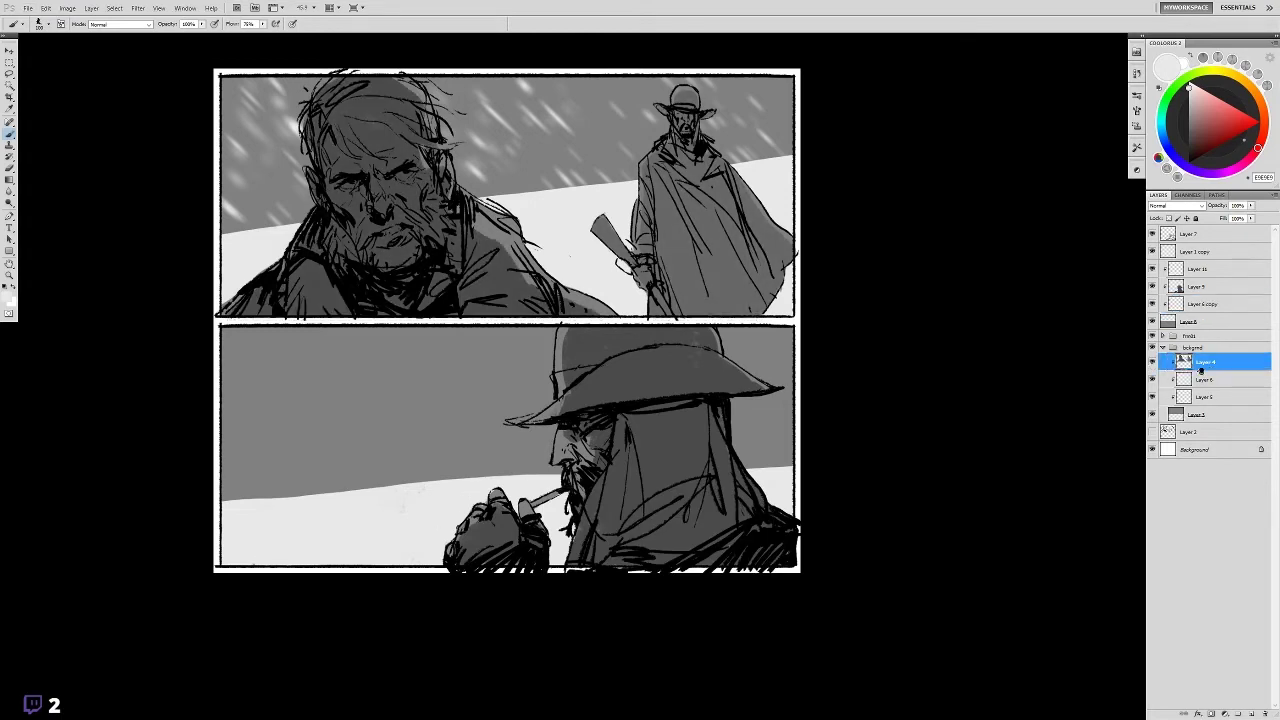
{"action": "left_click", "coordinate": [1162, 347]}
{"action": "left_click", "coordinate": [1189, 310]}
{"action": "left_click_drag", "start_coordinate": [897, 291], "coordinate": [861, 281]}
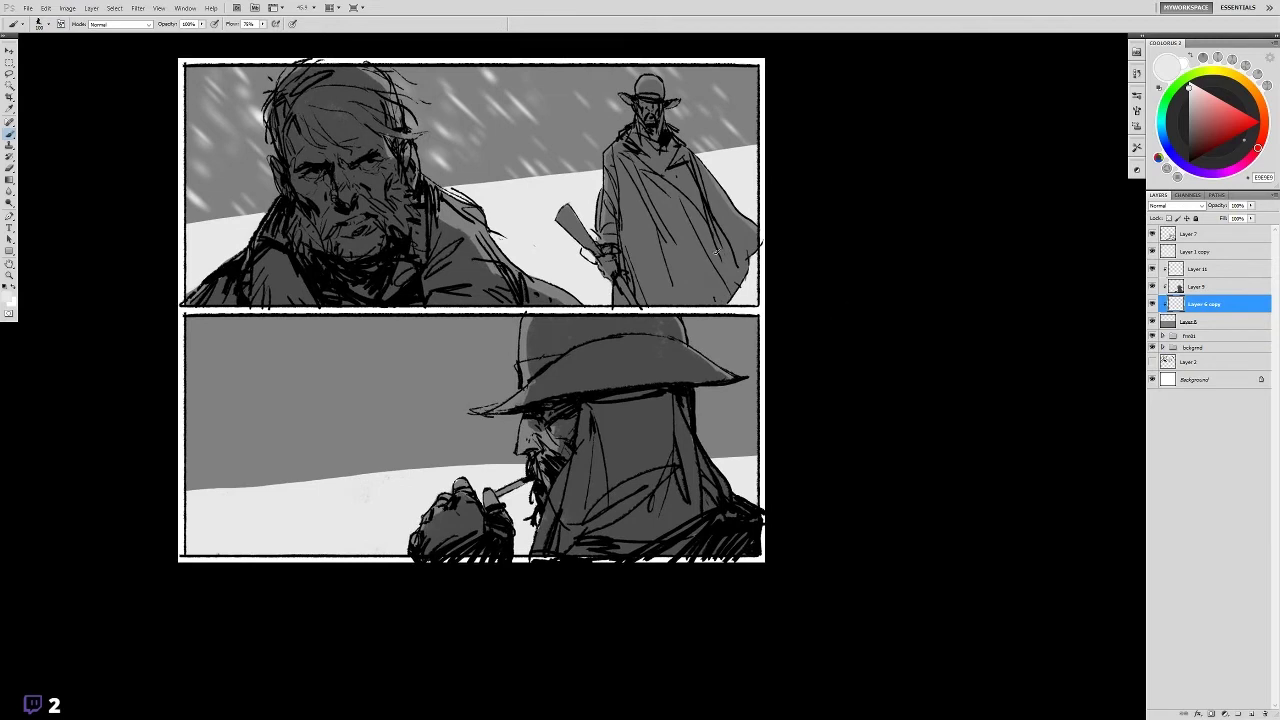
{"action": "left_click_drag", "start_coordinate": [809, 280], "coordinate": [837, 286]}
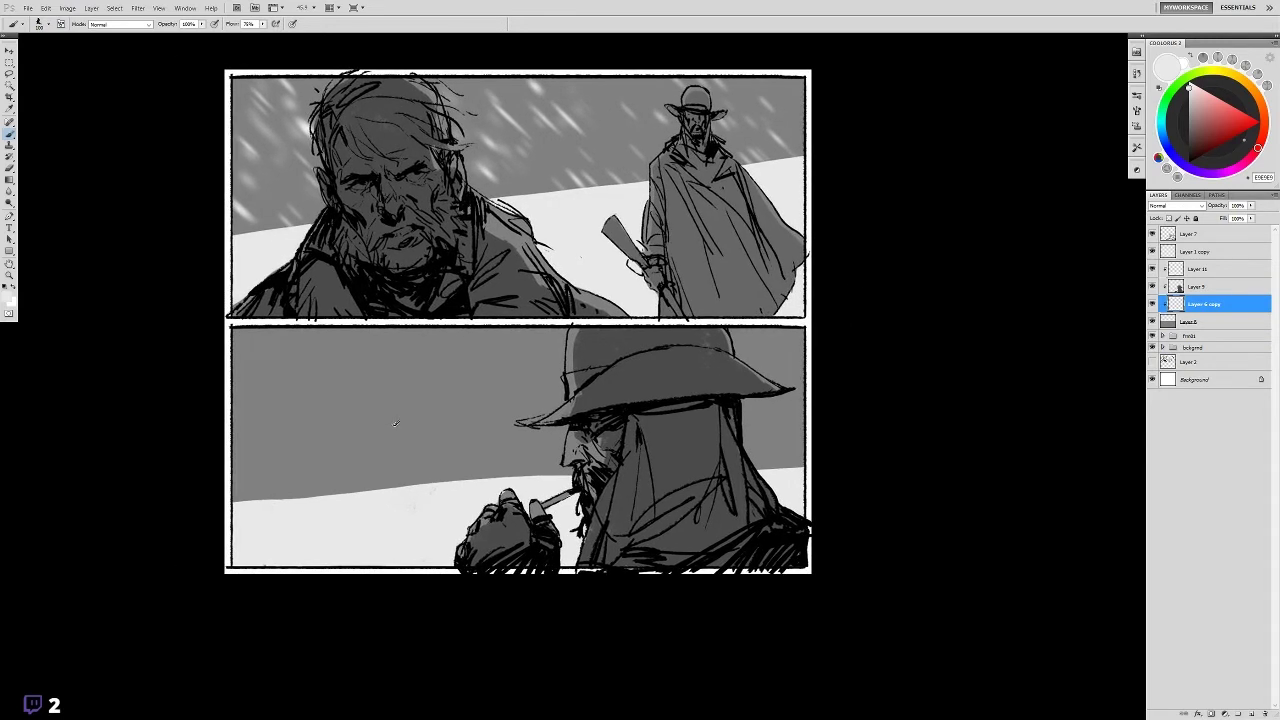
{"action": "left_click_drag", "start_coordinate": [394, 421], "coordinate": [408, 415]}
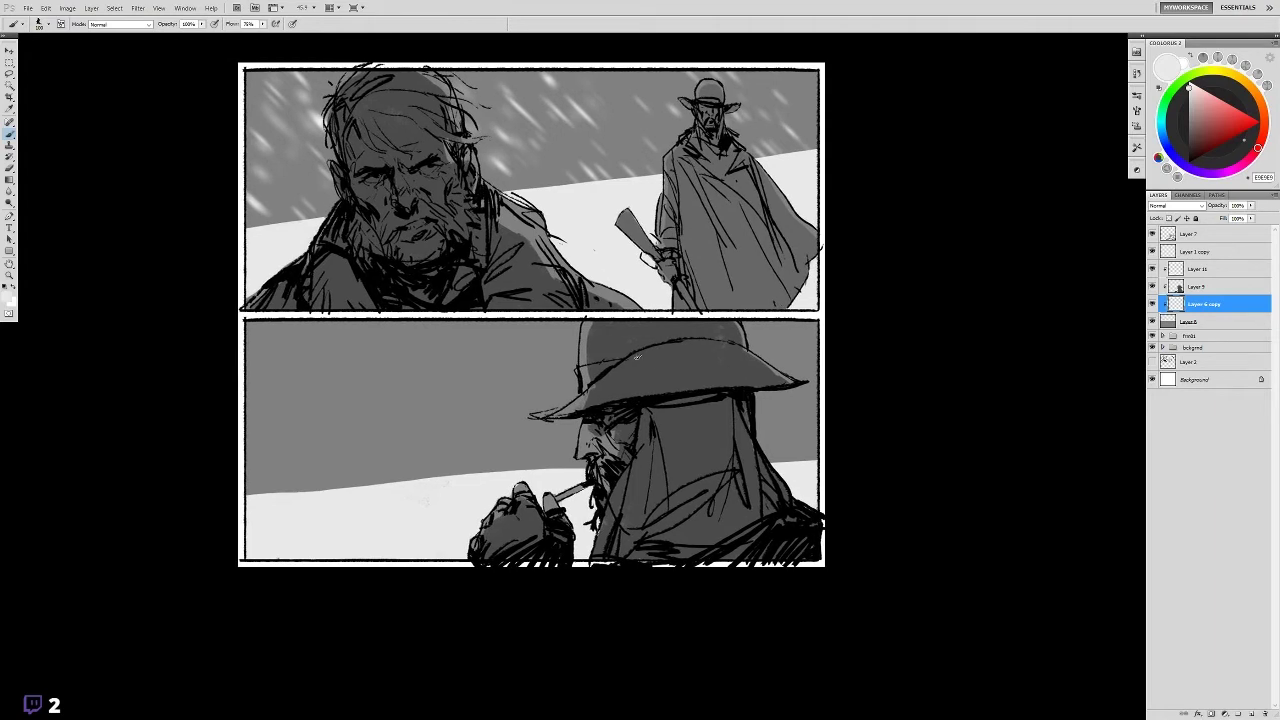
{"action": "left_click", "coordinate": [1190, 335]}
{"action": "left_click", "coordinate": [1152, 375]}
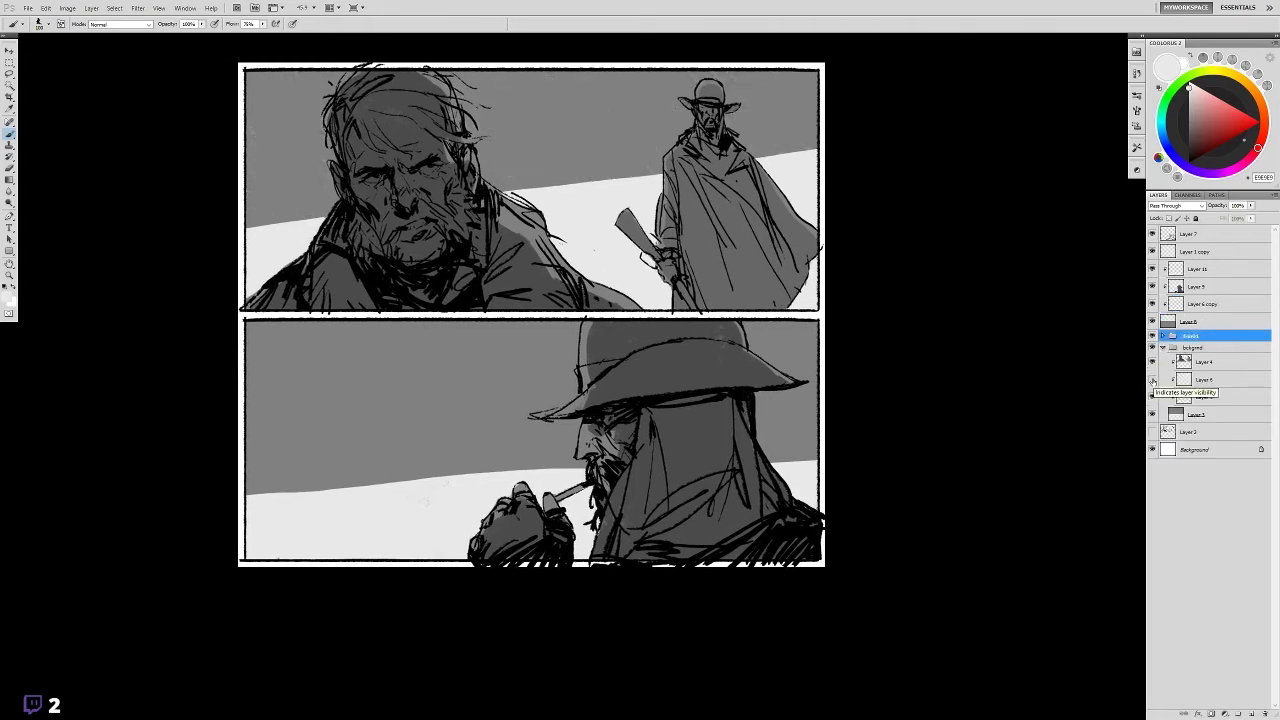
{"action": "left_click", "coordinate": [1162, 347]}
{"action": "left_click", "coordinate": [1195, 304]}
{"action": "key", "text": "l"}
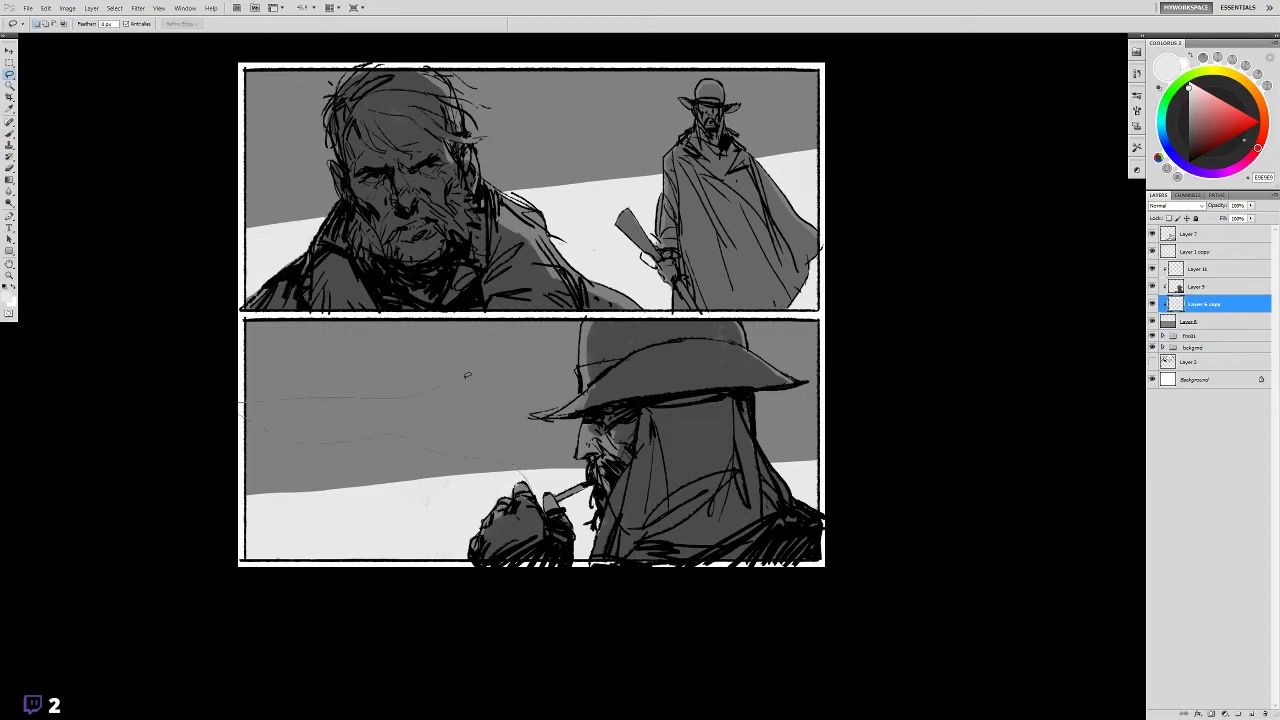
- Outline a smoke region and paint white, then undo and clear the selection
{"action": "left_click_drag", "start_coordinate": [466, 375], "coordinate": [550, 480]}
{"action": "key", "text": "b"}
{"action": "left_click_drag", "start_coordinate": [250, 412], "coordinate": [287, 415]}
{"action": "key", "text": "ctrl+z"}
{"action": "key", "text": "l"}
{"action": "key", "text": "ctrl+d"}
- Lasso the smoke plume, paint it white, deselect and set layer opacity to 75%
{"action": "mouse_move", "coordinate": [448, 432]}
{"action": "left_mouse_down"}
{"action": "mouse_move", "coordinate": [462, 440]}
{"action": "mouse_move", "coordinate": [480, 400]}
{"action": "mouse_move", "coordinate": [535, 450]}
{"action": "mouse_move", "coordinate": [530, 418]}
{"action": "mouse_move", "coordinate": [555, 395]}
{"action": "mouse_move", "coordinate": [540, 387]}
{"action": "mouse_move", "coordinate": [572, 405]}
{"action": "left_mouse_up"}
{"action": "key", "text": "b"}
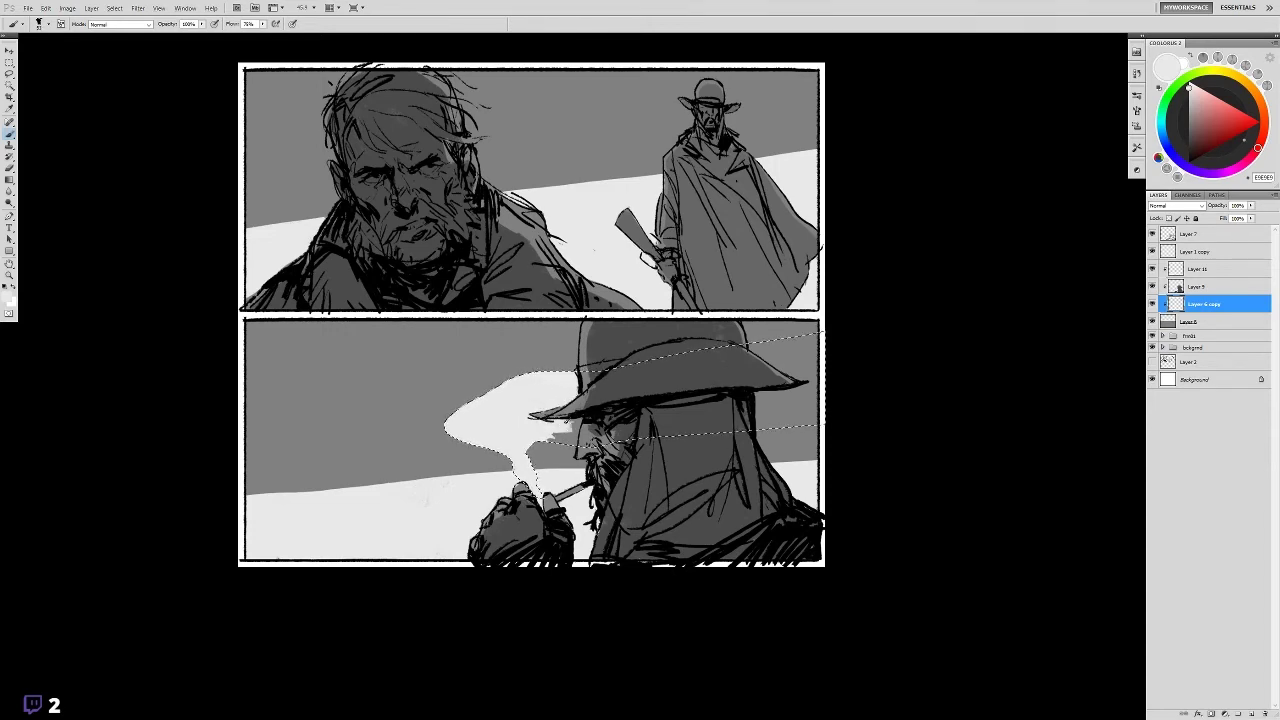
{"action": "mouse_move", "coordinate": [762, 412]}
{"action": "left_mouse_down"}
{"action": "mouse_move", "coordinate": [795, 390]}
{"action": "mouse_move", "coordinate": [795, 360]}
{"action": "mouse_move", "coordinate": [780, 356]}
{"action": "mouse_move", "coordinate": [783, 400]}
{"action": "left_mouse_up"}
{"action": "key", "text": "ctrl+d"}
{"action": "key", "text": "7"}
{"action": "key", "text": "5"}
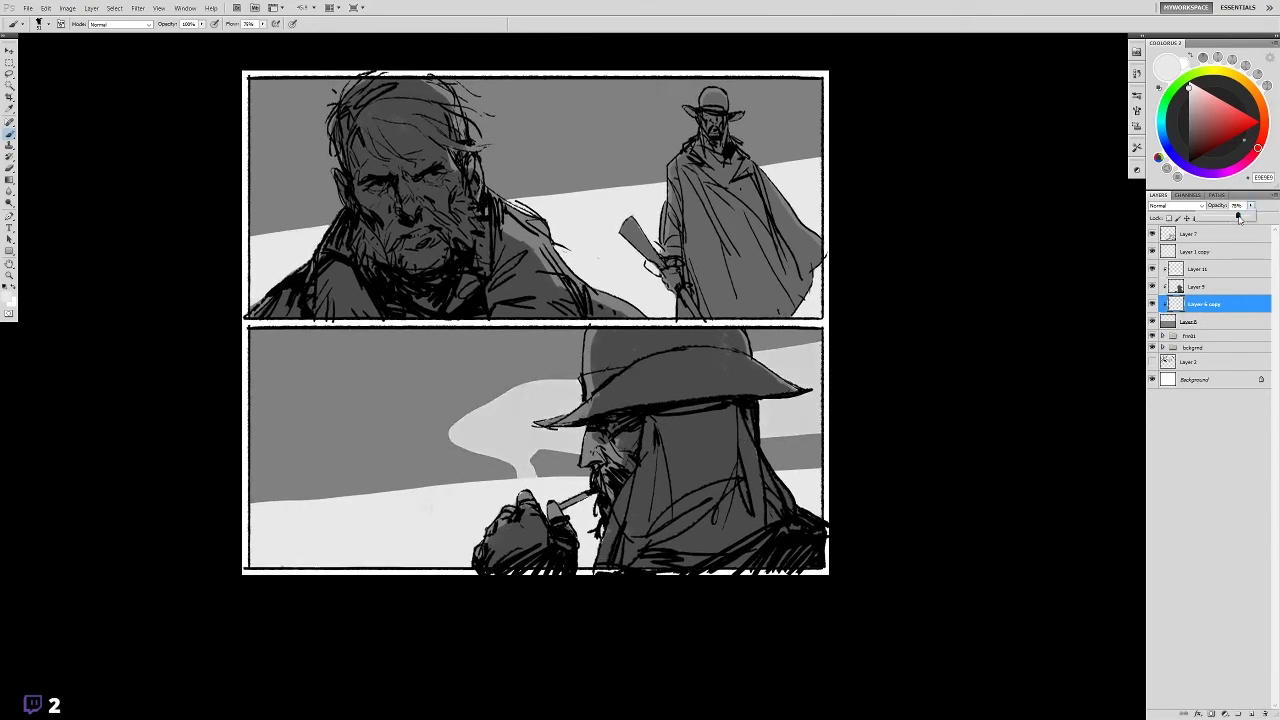
- Soften the smoke with a Gaussian Blur and lower its opacity further
{"action": "left_click", "coordinate": [138, 7]}
{"action": "left_click", "coordinate": [268, 180]}
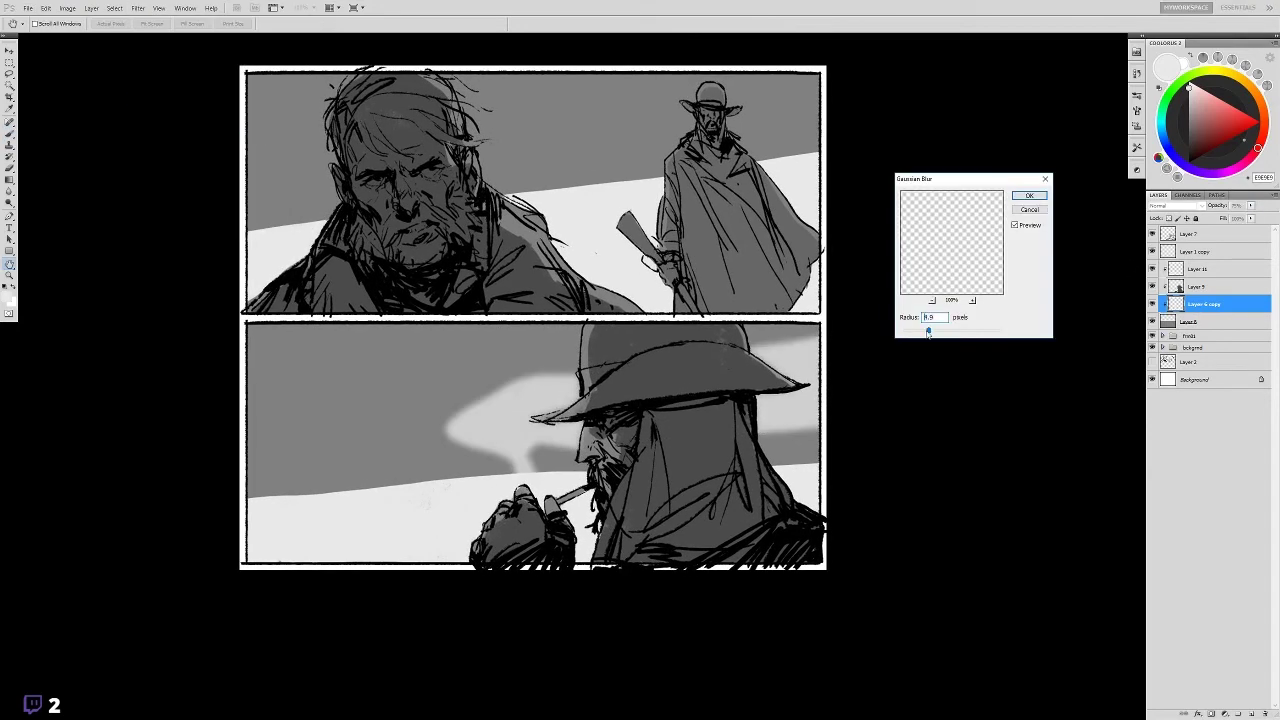
{"action": "left_click_drag", "start_coordinate": [917, 331], "coordinate": [927, 332]}
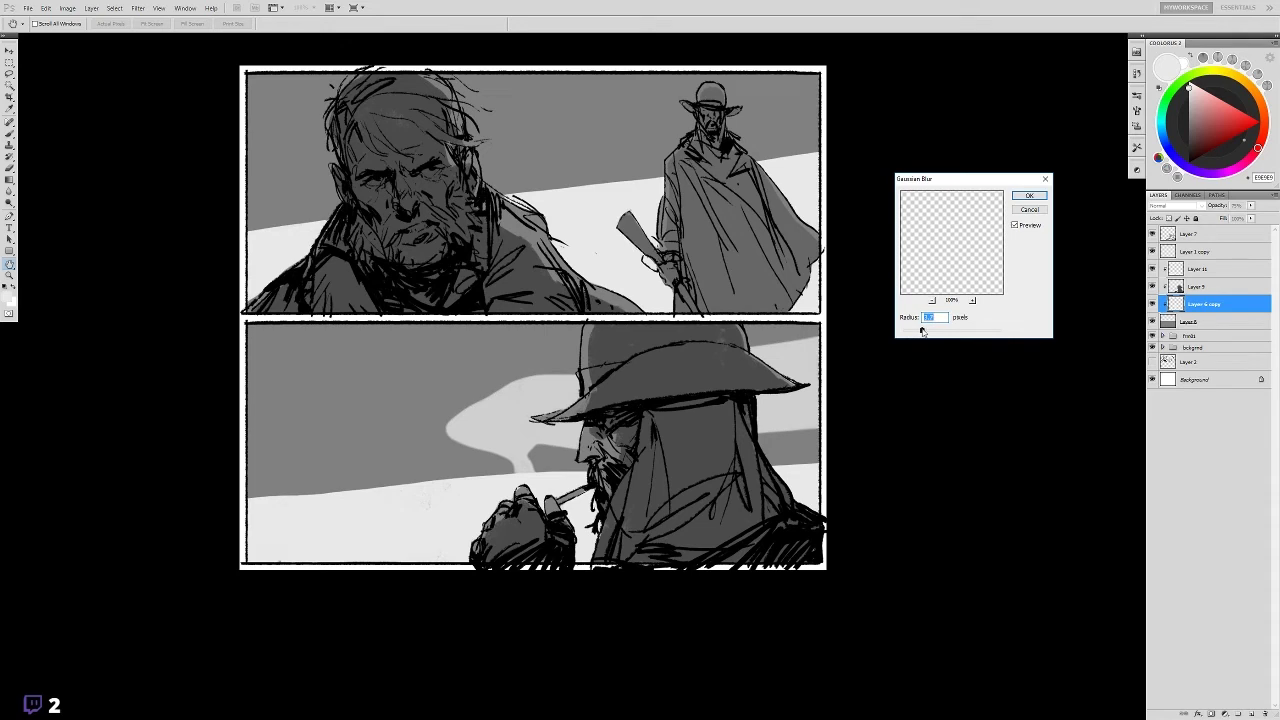
{"action": "left_click", "coordinate": [1029, 195]}
{"action": "left_click", "coordinate": [1250, 205]}
{"action": "left_click_drag", "start_coordinate": [1236, 216], "coordinate": [1223, 228]}
{"action": "left_click_drag", "start_coordinate": [894, 341], "coordinate": [880, 389]}
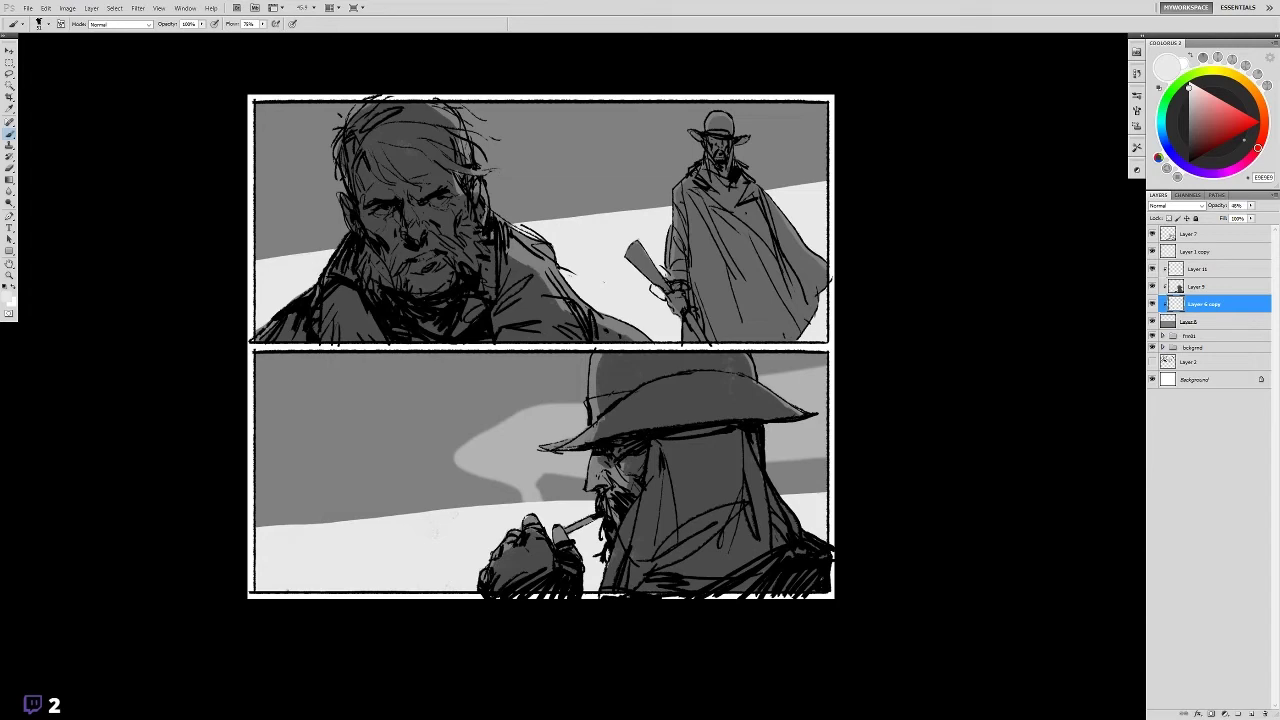
{"action": "left_click_drag", "start_coordinate": [1031, 240], "coordinate": [903, 283]}
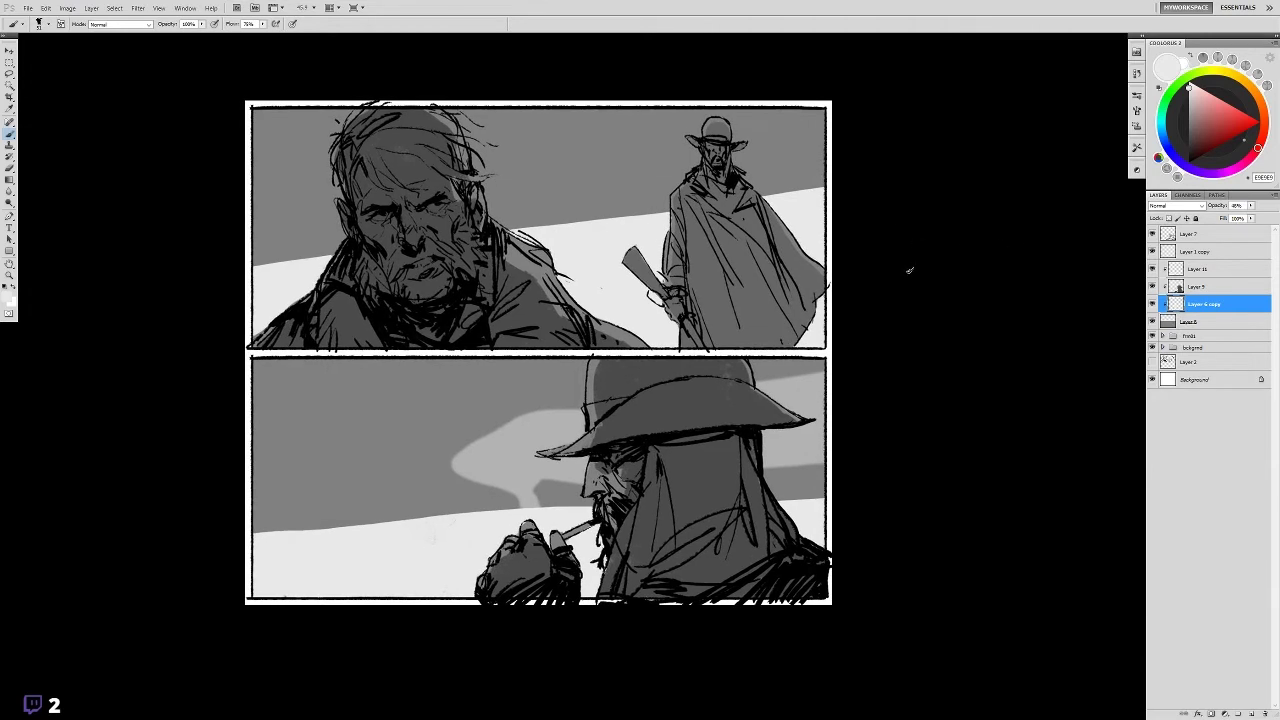
{"action": "key", "text": "alt+]"}
{"action": "right_click", "coordinate": [614, 384]}
{"action": "key", "text": "Escape"}
{"action": "left_click", "coordinate": [600, 486], "text": "alt"}
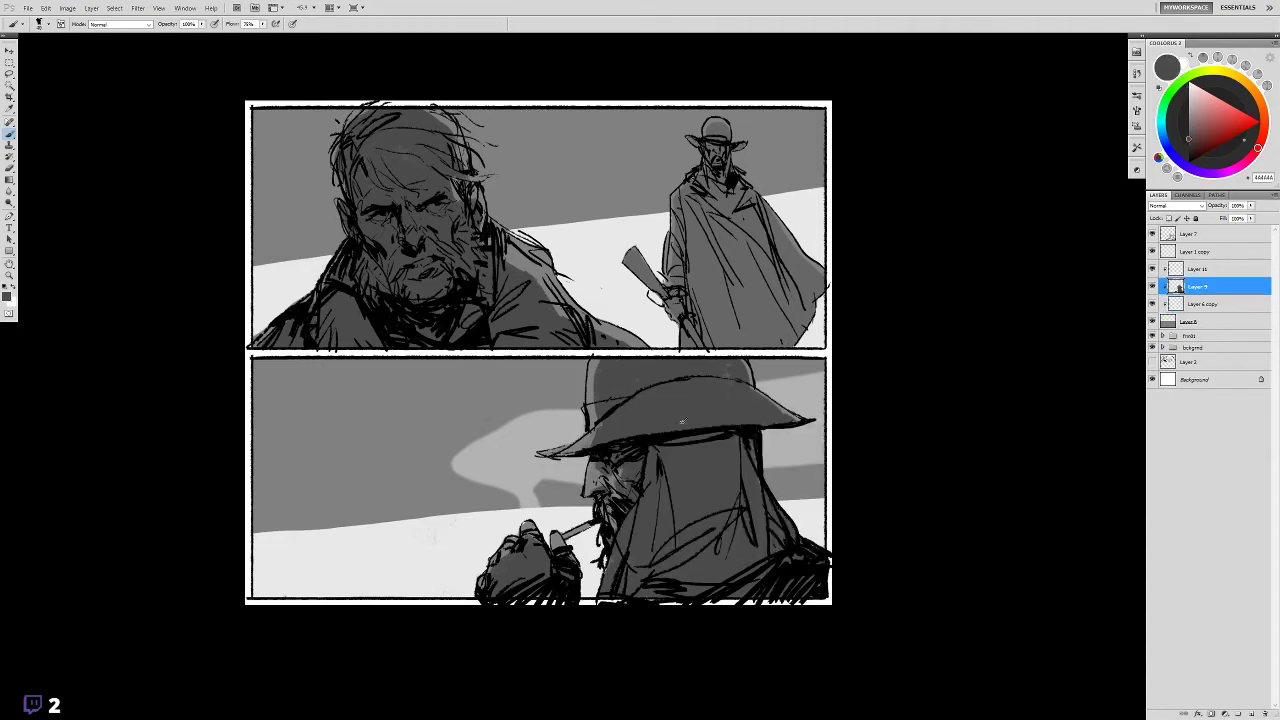
{"action": "mouse_move", "coordinate": [618, 364]}
{"action": "left_mouse_down"}
{"action": "mouse_move", "coordinate": [751, 358]}
{"action": "mouse_move", "coordinate": [758, 370]}
{"action": "left_mouse_up"}
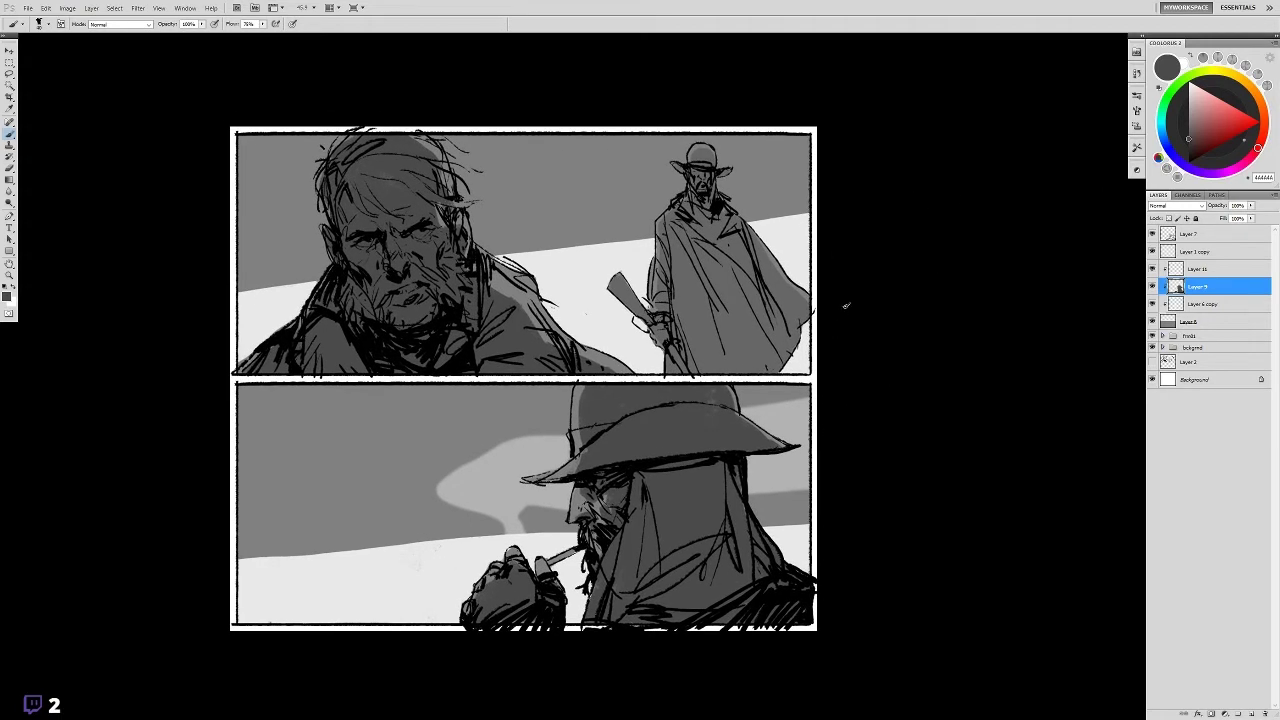
{"action": "left_click_drag", "start_coordinate": [877, 443], "coordinate": [919, 401]}
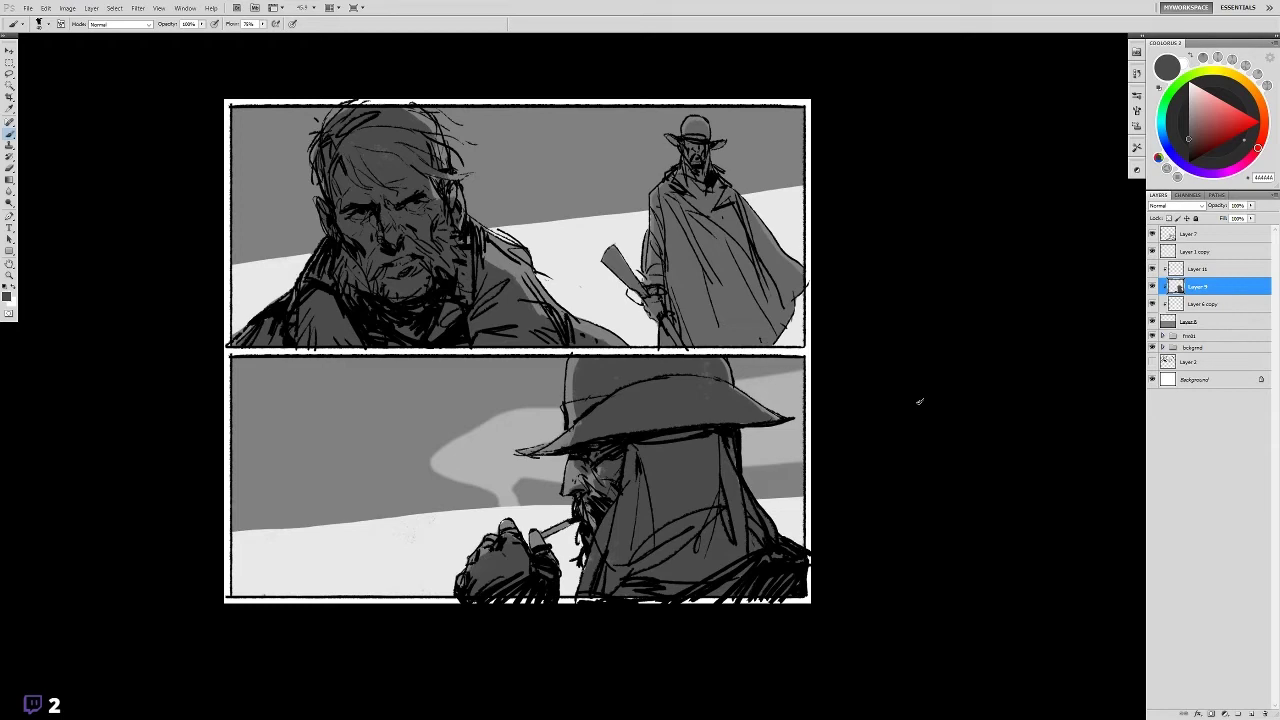
{"action": "left_click_drag", "start_coordinate": [919, 401], "coordinate": [908, 411]}
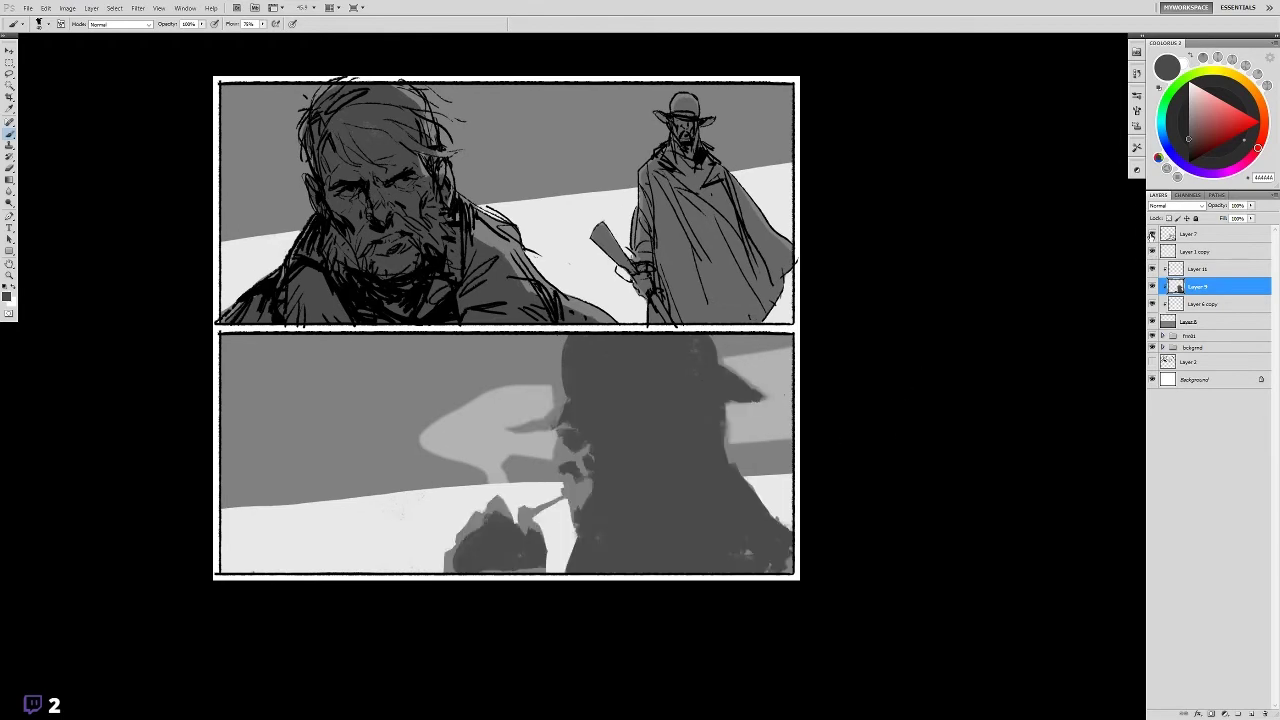
- Group the six layers from Layer 7 to Layer 8 and name the group frm02
{"action": "left_click", "coordinate": [1190, 233]}
{"action": "key", "text": "m"}
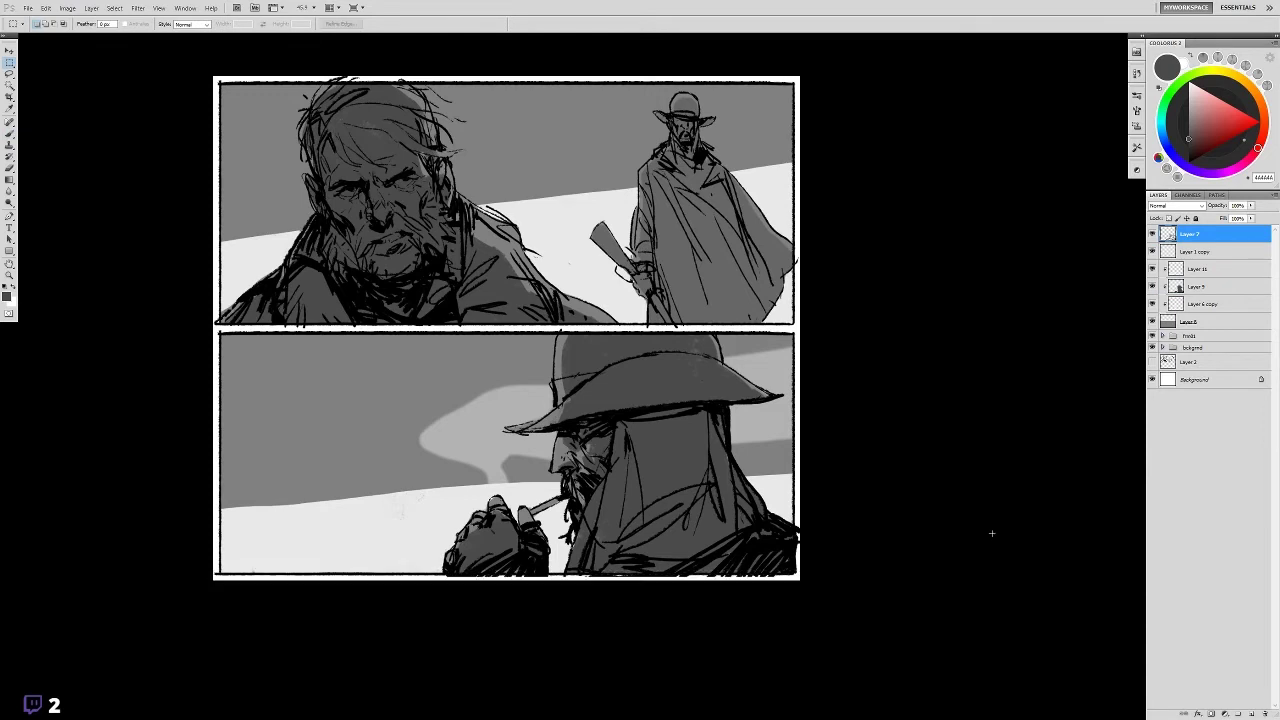
{"action": "scroll", "coordinate": [831, 297], "scroll_direction": "down", "scroll_amount": 2}
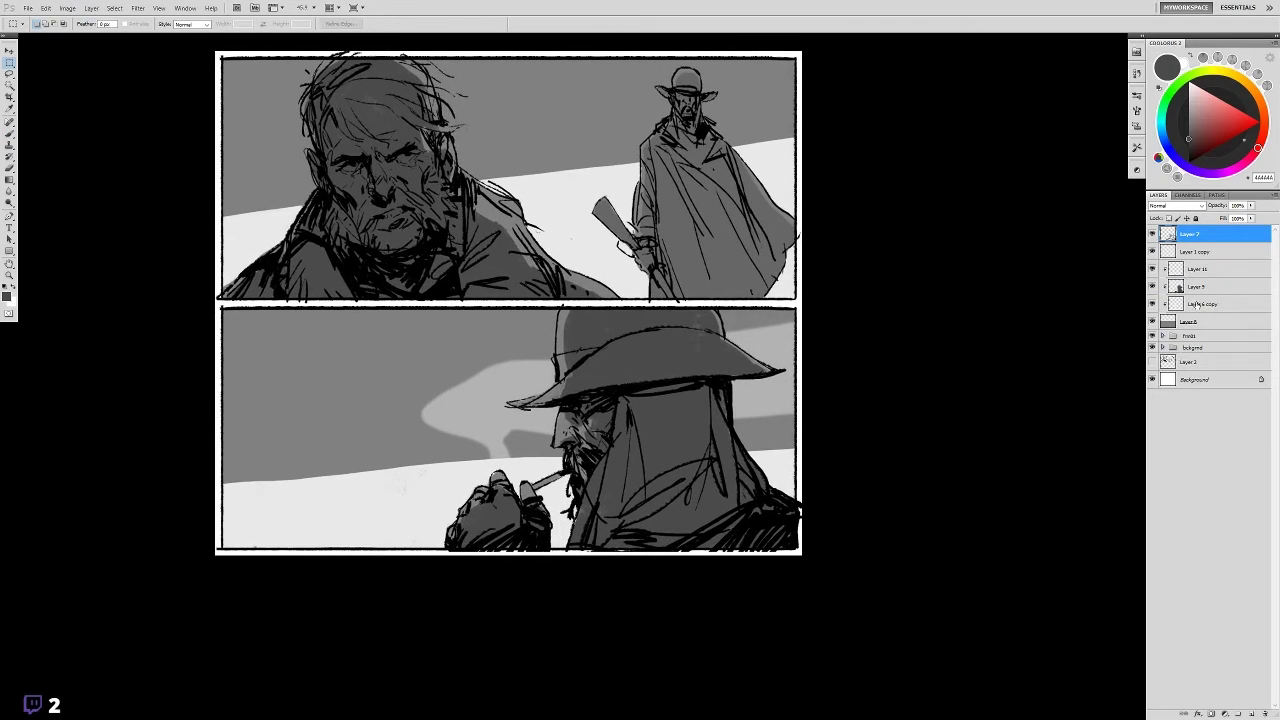
{"action": "left_click", "coordinate": [1205, 322], "text": "shift"}
{"action": "key", "text": "ctrl+g"}
{"action": "double_click", "coordinate": [1188, 231]}
{"action": "type", "text": "frm"}
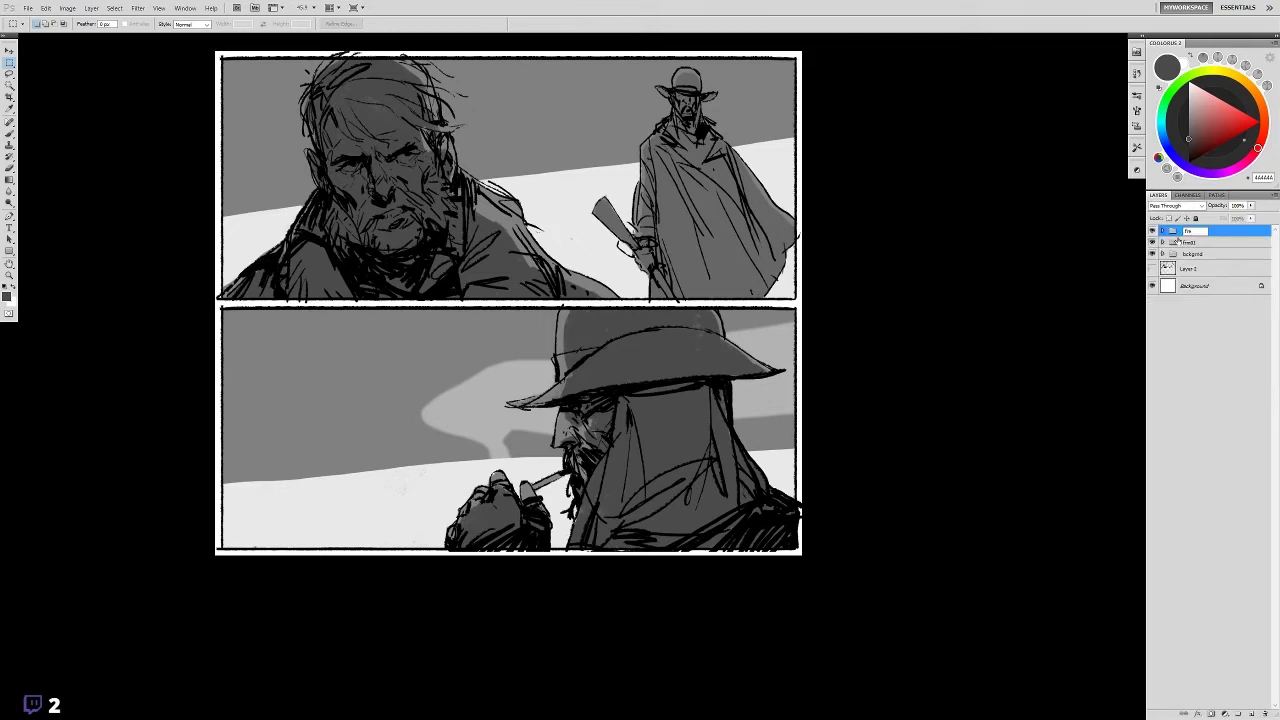
{"action": "type", "text": "02"}
{"action": "key", "text": "Return"}
- Open the Canvas Size dialog to edit the page height
{"action": "left_click", "coordinate": [1162, 231]}
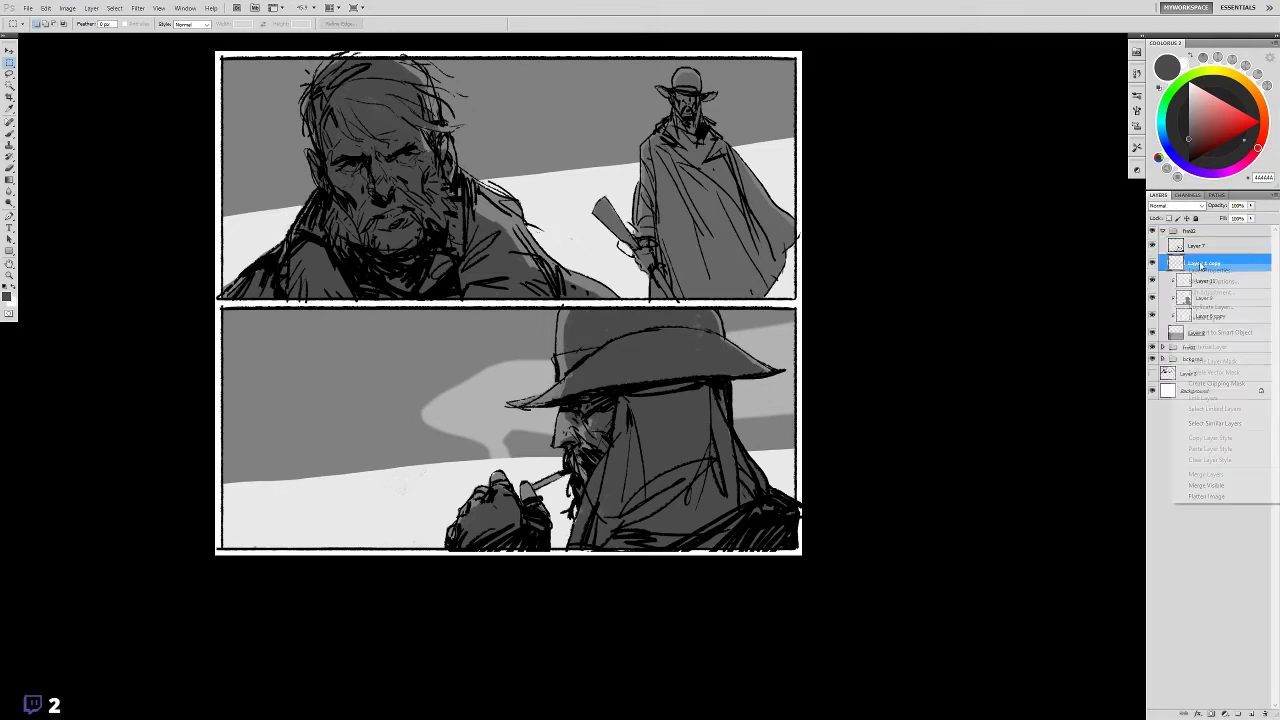
{"action": "key", "text": "Escape"}
{"action": "left_click", "coordinate": [1162, 231]}
{"action": "key", "text": "ctrl+alt+c"}
- Set the canvas height to 1100 and fit the taller page in view
{"action": "type", "text": "1100"}
{"action": "key", "text": "Return"}
{"action": "key", "text": "ctrl+minus"}
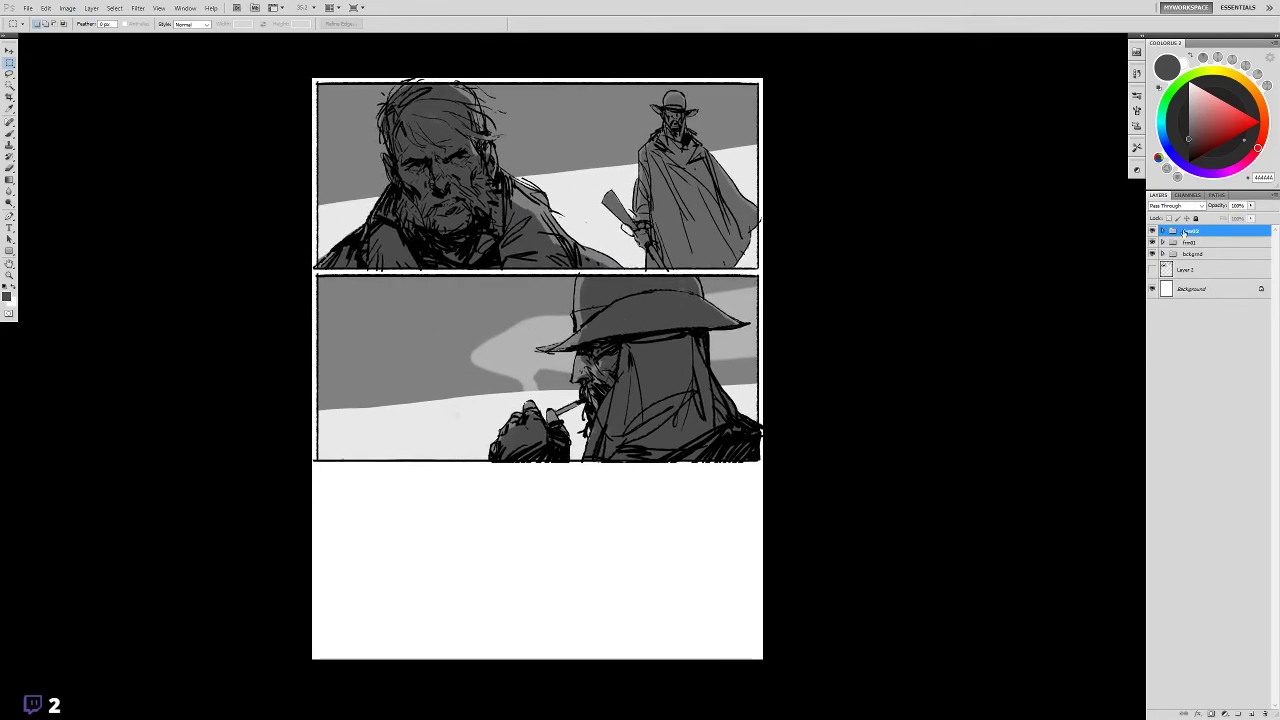
- Duplicate the panel frame layer and move the copy just below the middle panel
{"action": "left_click", "coordinate": [1162, 231]}
{"action": "key", "text": "ctrl+j"}
{"action": "left_click", "coordinate": [1163, 251]}
{"action": "key", "text": "v"}
{"action": "left_click_drag", "start_coordinate": [516, 157], "coordinate": [516, 319]}
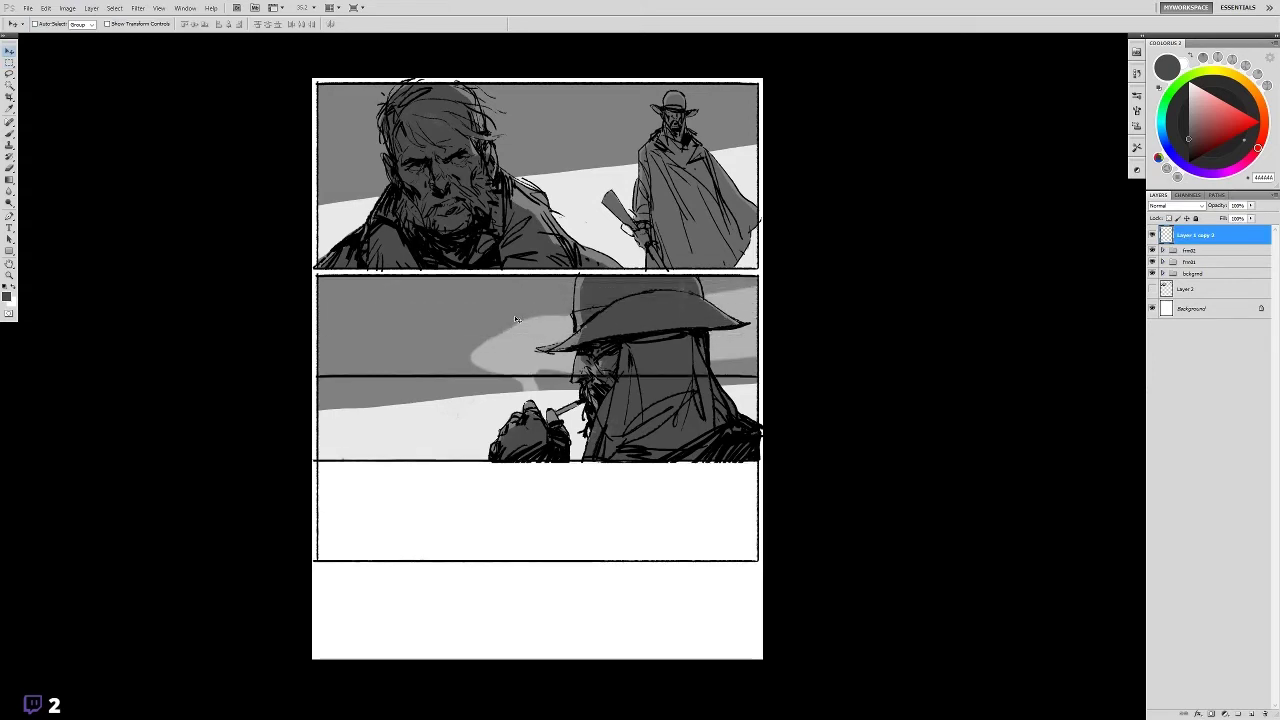
{"action": "key", "text": "shift+Down"}
{"action": "key", "text": "shift+Down"}
{"action": "key", "text": "shift+Down"}
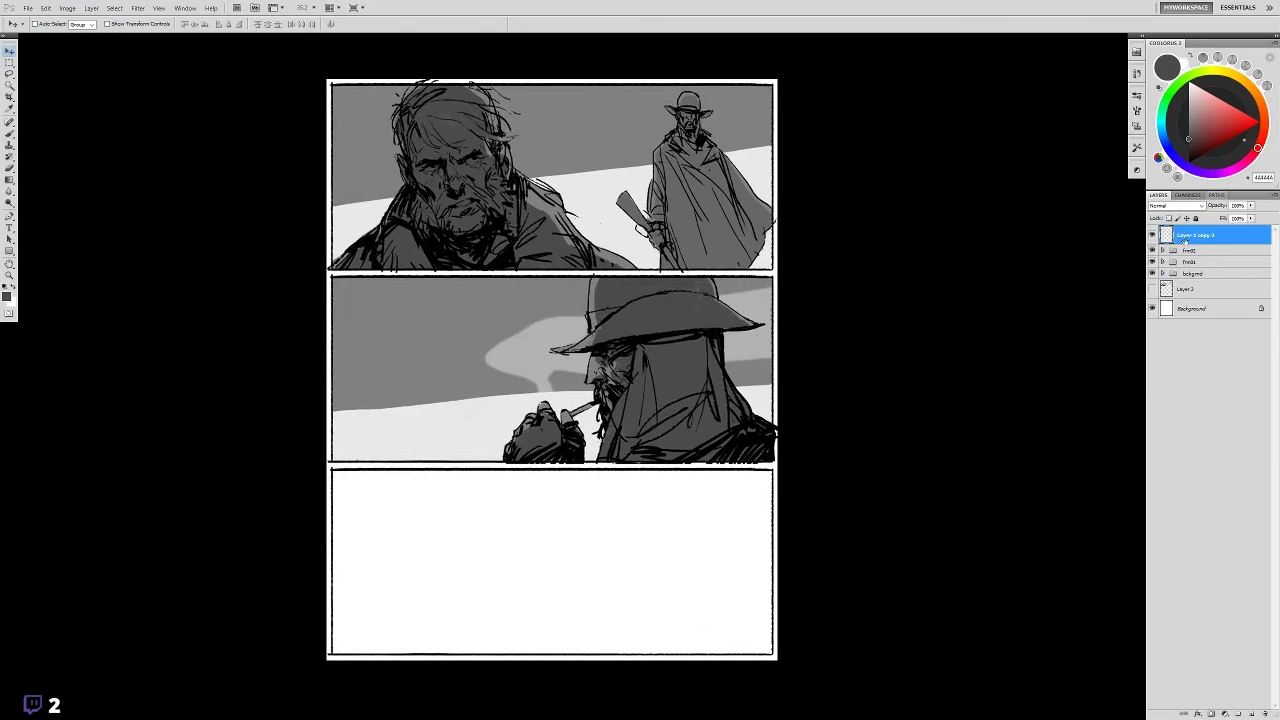
- Add a new blank layer and pick a brush preset for drawing
{"action": "key", "text": "ctrl+shift+alt+n"}
{"action": "key", "text": "b"}
{"action": "right_click", "coordinate": [645, 413]}
{"action": "double_click", "coordinate": [815, 539]}
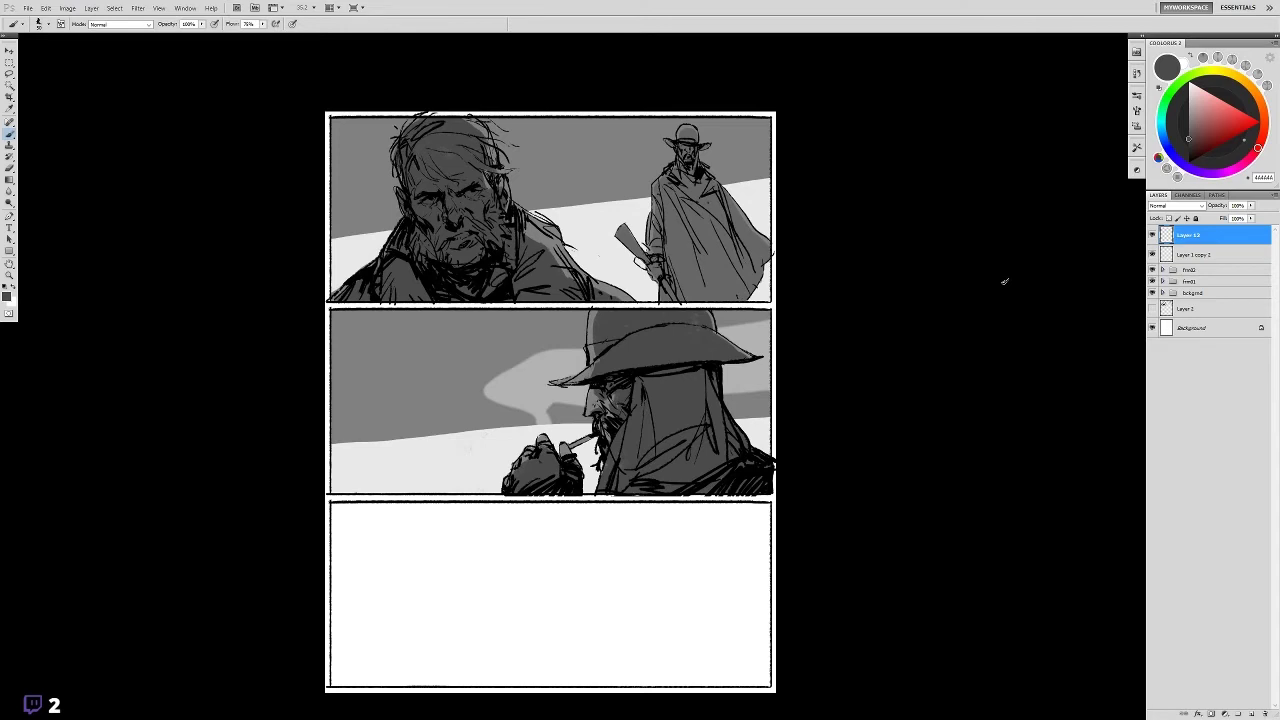
{"action": "scroll", "coordinate": [857, 370], "scroll_direction": "down", "scroll_amount": 1}
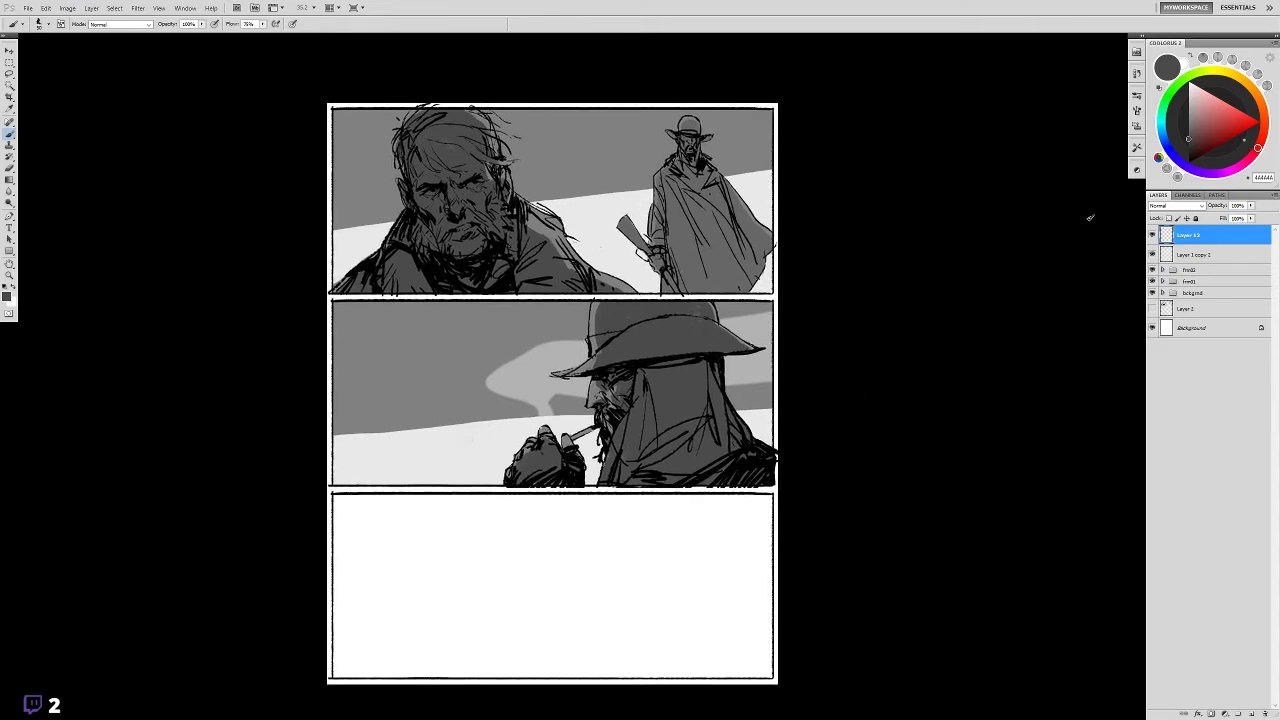
{"action": "scroll", "coordinate": [1090, 216], "scroll_direction": "down", "scroll_amount": 3}
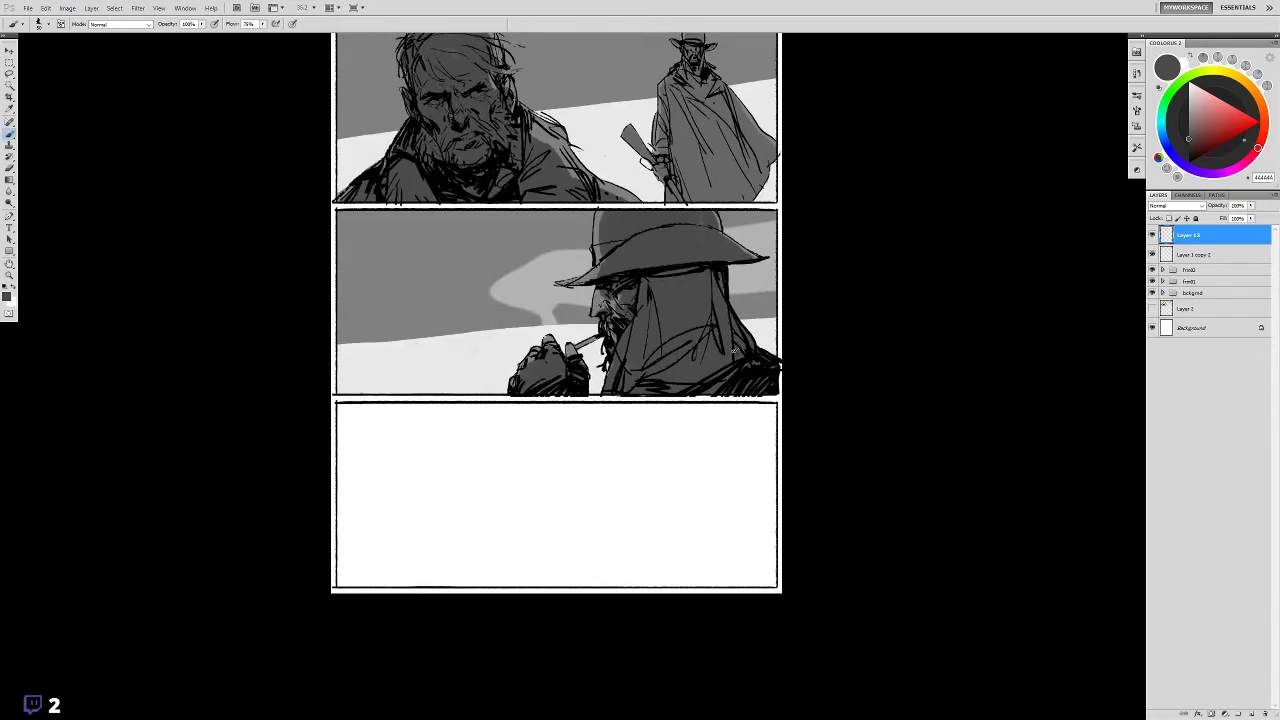
{"action": "scroll", "coordinate": [629, 429], "scroll_direction": "up", "scroll_amount": 1}
{"action": "scroll", "coordinate": [629, 429], "scroll_direction": "down", "scroll_amount": 1}
{"action": "key", "text": "d"}
{"action": "right_click", "coordinate": [676, 420]}
{"action": "double_click", "coordinate": [688, 480]}
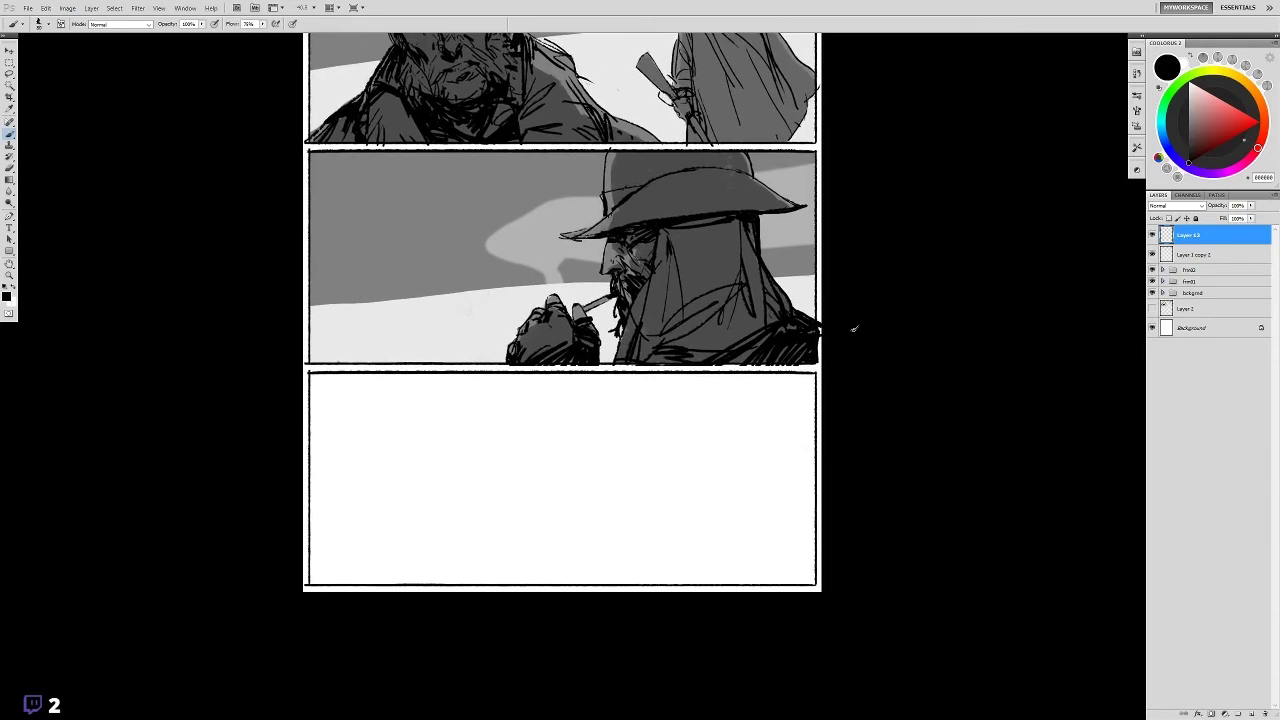
{"action": "scroll", "coordinate": [477, 411], "scroll_direction": "up", "scroll_amount": 3}
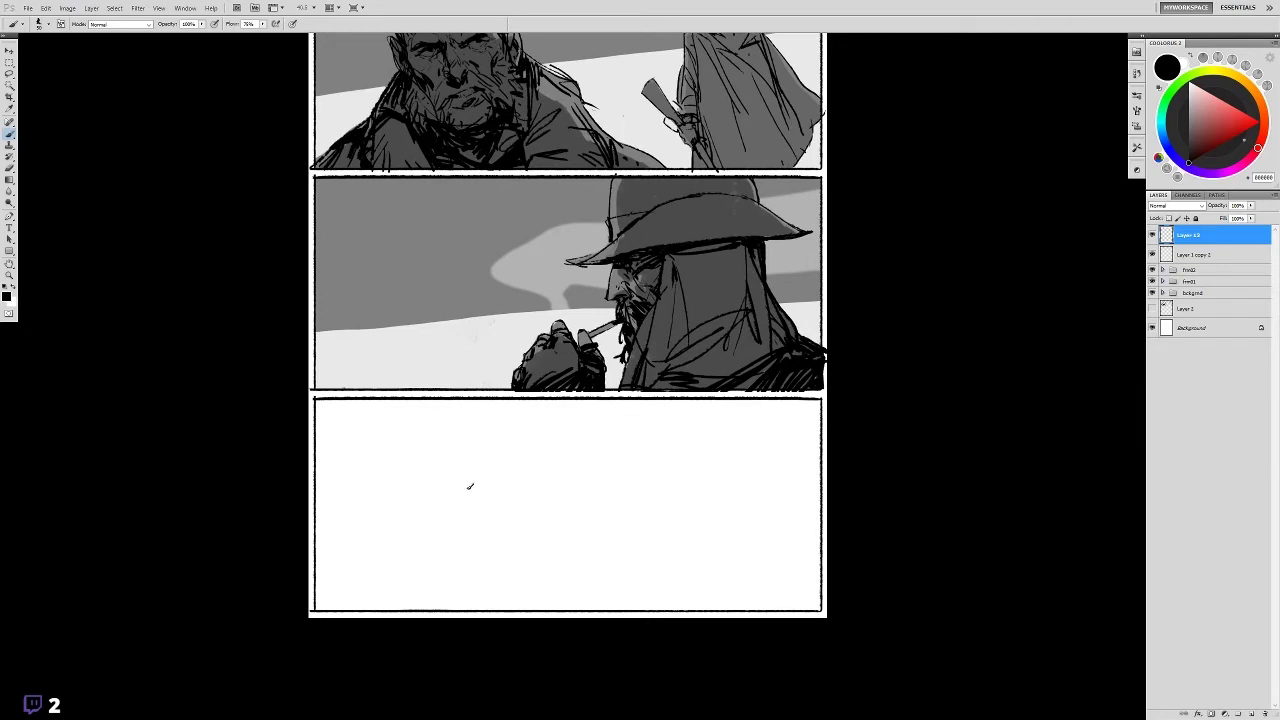
{"action": "mouse_move", "coordinate": [426, 484]}
{"action": "left_mouse_down"}
{"action": "mouse_move", "coordinate": [477, 475]}
{"action": "mouse_move", "coordinate": [404, 562]}
{"action": "left_mouse_up"}
{"action": "mouse_move", "coordinate": [477, 476]}
{"action": "left_mouse_down"}
{"action": "mouse_move", "coordinate": [520, 575]}
{"action": "mouse_move", "coordinate": [420, 504]}
{"action": "mouse_move", "coordinate": [436, 616]}
{"action": "mouse_move", "coordinate": [568, 612]}
{"action": "left_mouse_up"}
{"action": "mouse_move", "coordinate": [428, 487]}
{"action": "left_mouse_down"}
{"action": "mouse_move", "coordinate": [485, 493]}
{"action": "mouse_move", "coordinate": [468, 455]}
{"action": "mouse_move", "coordinate": [422, 462]}
{"action": "mouse_move", "coordinate": [474, 452]}
{"action": "mouse_move", "coordinate": [476, 470]}
{"action": "mouse_move", "coordinate": [406, 522]}
{"action": "left_mouse_up"}
{"action": "key", "text": "ctrl+z"}
{"action": "scroll", "coordinate": [571, 466], "scroll_direction": "up", "scroll_amount": 1}
{"action": "key", "text": "ctrl+minus"}
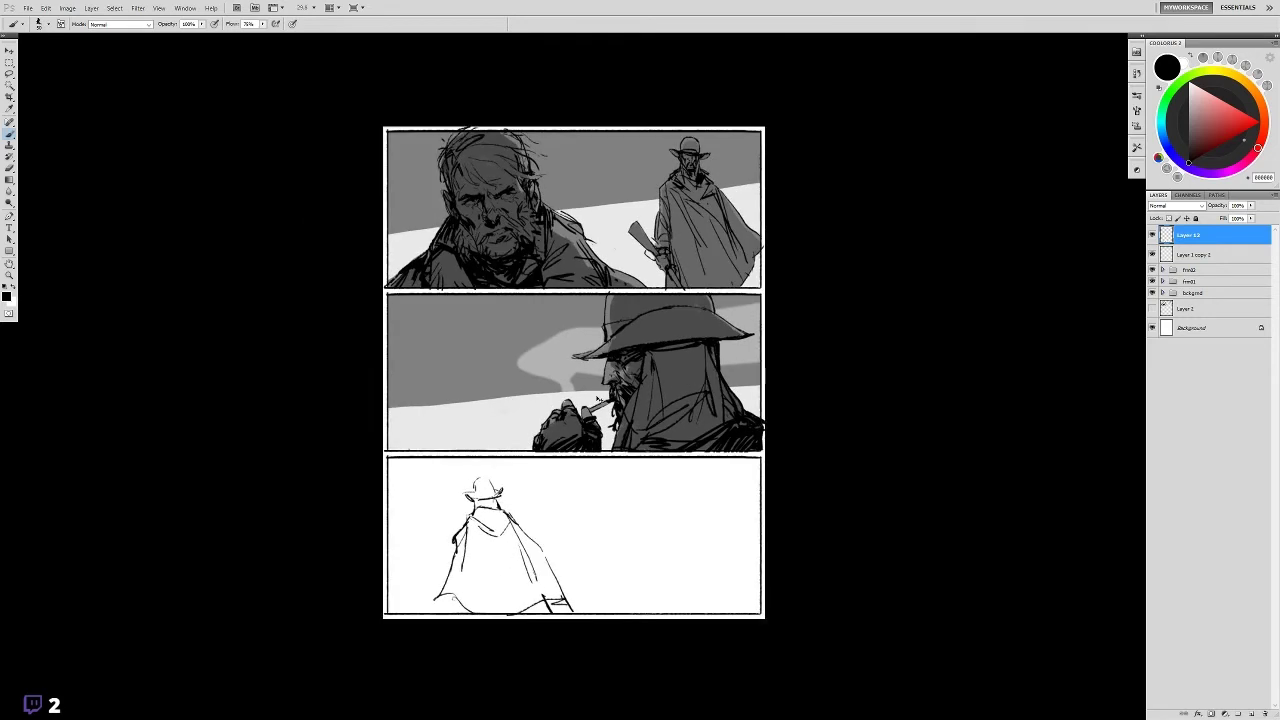
{"action": "key", "text": "Delete"}
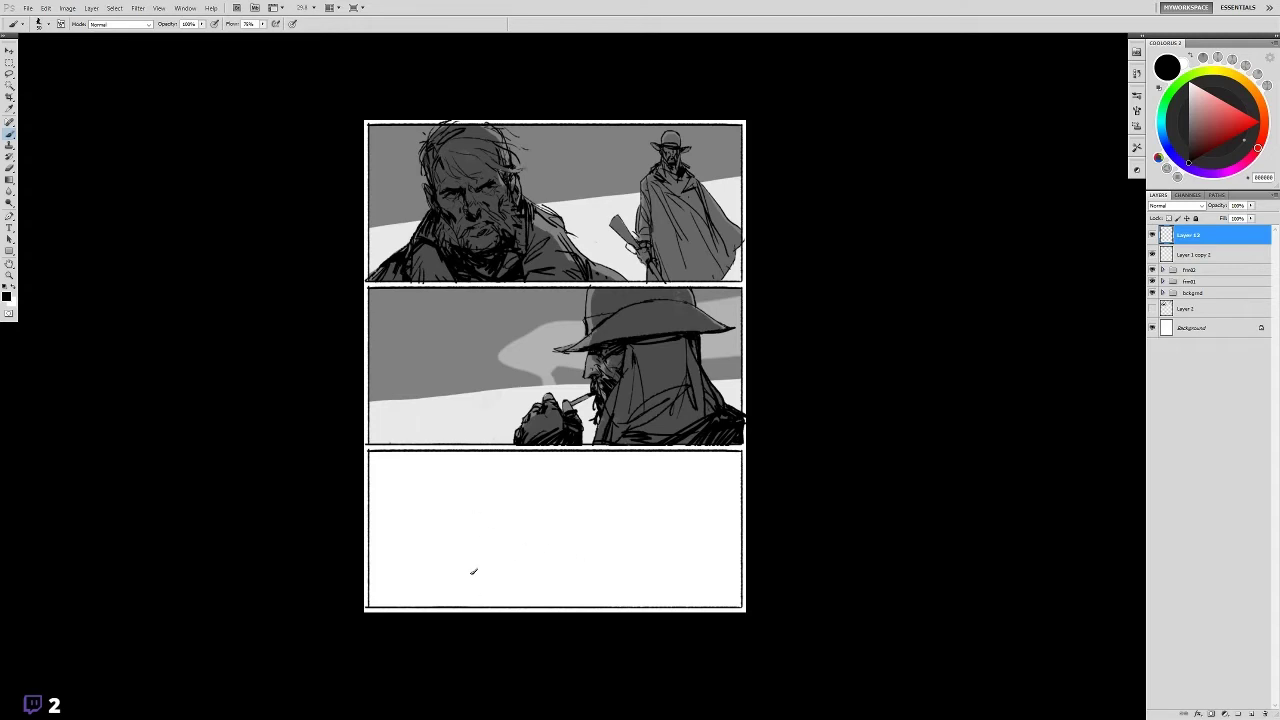
- Block in the head, shoulder line, ear and collar shapes in the bottom panel
{"action": "left_click_drag", "start_coordinate": [484, 608], "coordinate": [566, 524]}
{"action": "left_click_drag", "start_coordinate": [470, 455], "coordinate": [488, 566]}
{"action": "left_click_drag", "start_coordinate": [548, 455], "coordinate": [572, 522]}
{"action": "left_click_drag", "start_coordinate": [515, 560], "coordinate": [598, 528]}
{"action": "left_click_drag", "start_coordinate": [524, 454], "coordinate": [565, 520]}
{"action": "left_click_drag", "start_coordinate": [460, 520], "coordinate": [480, 554]}
{"action": "left_click_drag", "start_coordinate": [450, 448], "coordinate": [462, 528]}
{"action": "mouse_move", "coordinate": [550, 476]}
{"action": "left_mouse_down"}
{"action": "mouse_move", "coordinate": [570, 534]}
{"action": "mouse_move", "coordinate": [542, 540]}
{"action": "left_mouse_up"}
{"action": "mouse_move", "coordinate": [480, 552]}
{"action": "left_mouse_down"}
{"action": "mouse_move", "coordinate": [498, 578]}
{"action": "mouse_move", "coordinate": [528, 550]}
{"action": "left_mouse_up"}
- Sketch the chin, jaw, collar and neck lines, undoing the rejected brow and cheek strokes
{"action": "mouse_move", "coordinate": [452, 514]}
{"action": "left_mouse_down"}
{"action": "mouse_move", "coordinate": [464, 522]}
{"action": "mouse_move", "coordinate": [450, 526]}
{"action": "left_mouse_up"}
{"action": "mouse_move", "coordinate": [474, 510]}
{"action": "left_mouse_down"}
{"action": "mouse_move", "coordinate": [508, 494]}
{"action": "mouse_move", "coordinate": [602, 526]}
{"action": "mouse_move", "coordinate": [636, 514]}
{"action": "mouse_move", "coordinate": [644, 550]}
{"action": "left_mouse_up"}
{"action": "key", "text": "ctrl+z"}
{"action": "left_click_drag", "start_coordinate": [642, 564], "coordinate": [670, 586]}
{"action": "left_click_drag", "start_coordinate": [482, 532], "coordinate": [516, 544]}
{"action": "mouse_move", "coordinate": [480, 550]}
{"action": "left_mouse_down"}
{"action": "mouse_move", "coordinate": [500, 566]}
{"action": "mouse_move", "coordinate": [494, 590]}
{"action": "left_mouse_up"}
{"action": "left_click_drag", "start_coordinate": [514, 514], "coordinate": [532, 540]}
{"action": "key", "text": "ctrl+z"}
- Rework the forehead, left outline and top of the head, and darken the brow over the eye
{"action": "mouse_move", "coordinate": [482, 502]}
{"action": "left_mouse_down"}
{"action": "mouse_move", "coordinate": [504, 496]}
{"action": "mouse_move", "coordinate": [470, 530]}
{"action": "mouse_move", "coordinate": [514, 494]}
{"action": "left_mouse_up"}
{"action": "mouse_move", "coordinate": [436, 486]}
{"action": "left_mouse_down"}
{"action": "mouse_move", "coordinate": [530, 462]}
{"action": "mouse_move", "coordinate": [508, 458]}
{"action": "left_mouse_up"}
{"action": "left_click_drag", "start_coordinate": [430, 464], "coordinate": [440, 508]}
{"action": "mouse_move", "coordinate": [552, 452]}
{"action": "left_mouse_down"}
{"action": "mouse_move", "coordinate": [574, 494]}
{"action": "mouse_move", "coordinate": [652, 536]}
{"action": "left_mouse_up"}
{"action": "left_click_drag", "start_coordinate": [486, 516], "coordinate": [495, 525]}
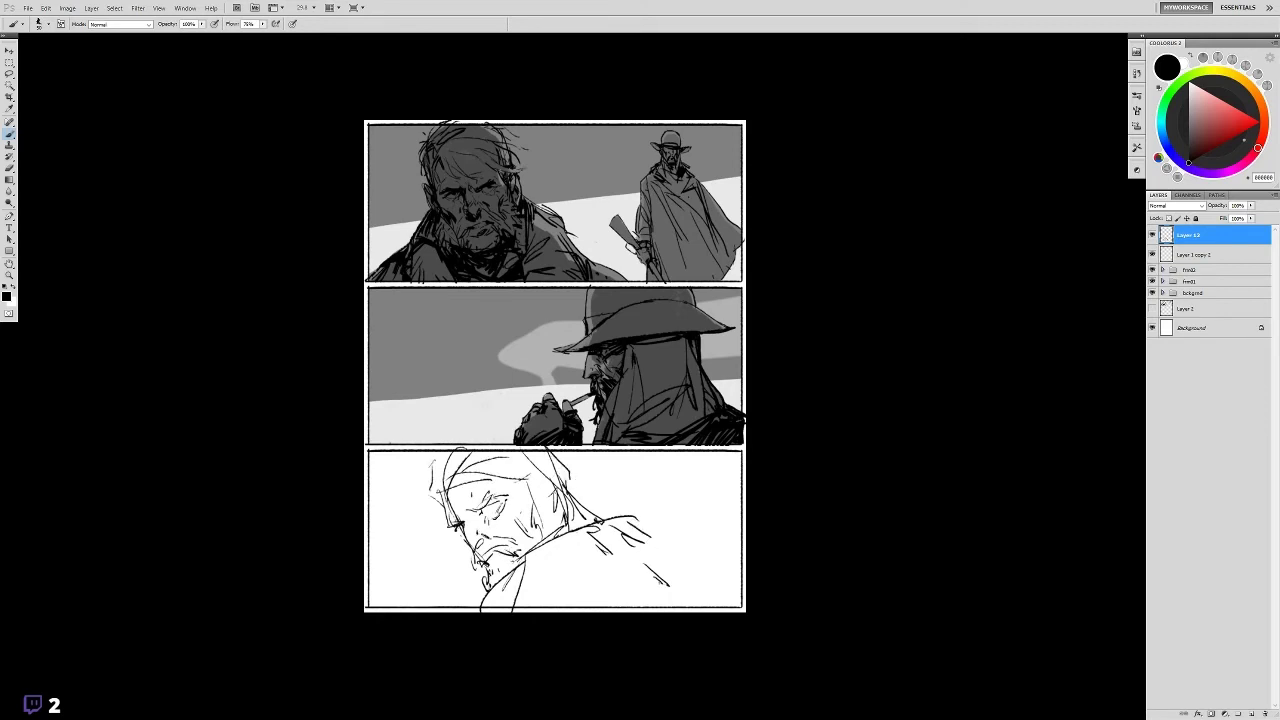
{"action": "left_click_drag", "start_coordinate": [506, 470], "coordinate": [532, 482]}
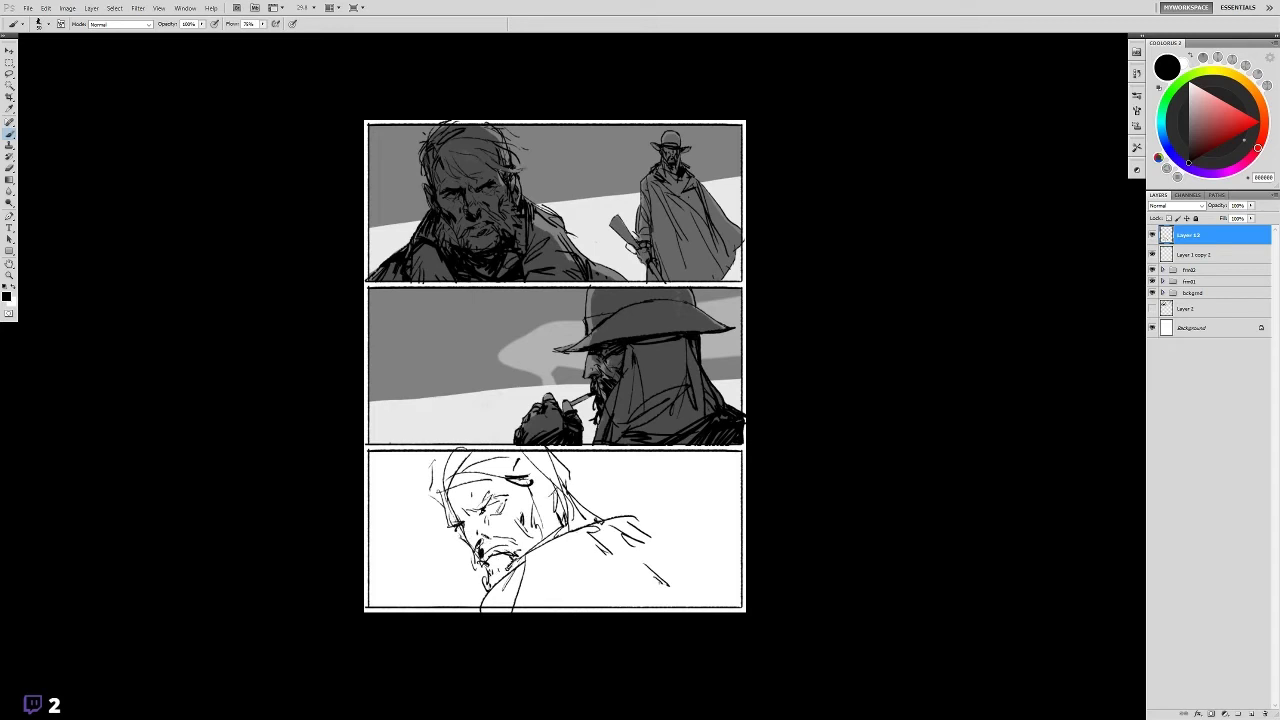
- Draw the snarling mouth and beard with marks around the mouth, cheek and hair
{"action": "left_click_drag", "start_coordinate": [500, 560], "coordinate": [536, 548]}
{"action": "left_click_drag", "start_coordinate": [492, 506], "coordinate": [508, 496]}
{"action": "left_click_drag", "start_coordinate": [472, 578], "coordinate": [562, 526]}
{"action": "left_click_drag", "start_coordinate": [532, 530], "coordinate": [562, 520]}
{"action": "left_click_drag", "start_coordinate": [520, 580], "coordinate": [582, 520]}
{"action": "mouse_move", "coordinate": [562, 466]}
{"action": "left_mouse_down"}
{"action": "mouse_move", "coordinate": [578, 508]}
{"action": "mouse_move", "coordinate": [658, 516]}
{"action": "mouse_move", "coordinate": [660, 545]}
{"action": "left_mouse_up"}
- Erase stray lines near the cloak and cheek, then add bold strokes along the shoulder
{"action": "key", "text": "e"}
{"action": "left_click_drag", "start_coordinate": [478, 552], "coordinate": [510, 546]}
{"action": "mouse_move", "coordinate": [528, 498]}
{"action": "left_mouse_down"}
{"action": "mouse_move", "coordinate": [484, 556]}
{"action": "mouse_move", "coordinate": [468, 524]}
{"action": "mouse_move", "coordinate": [490, 586]}
{"action": "left_mouse_up"}
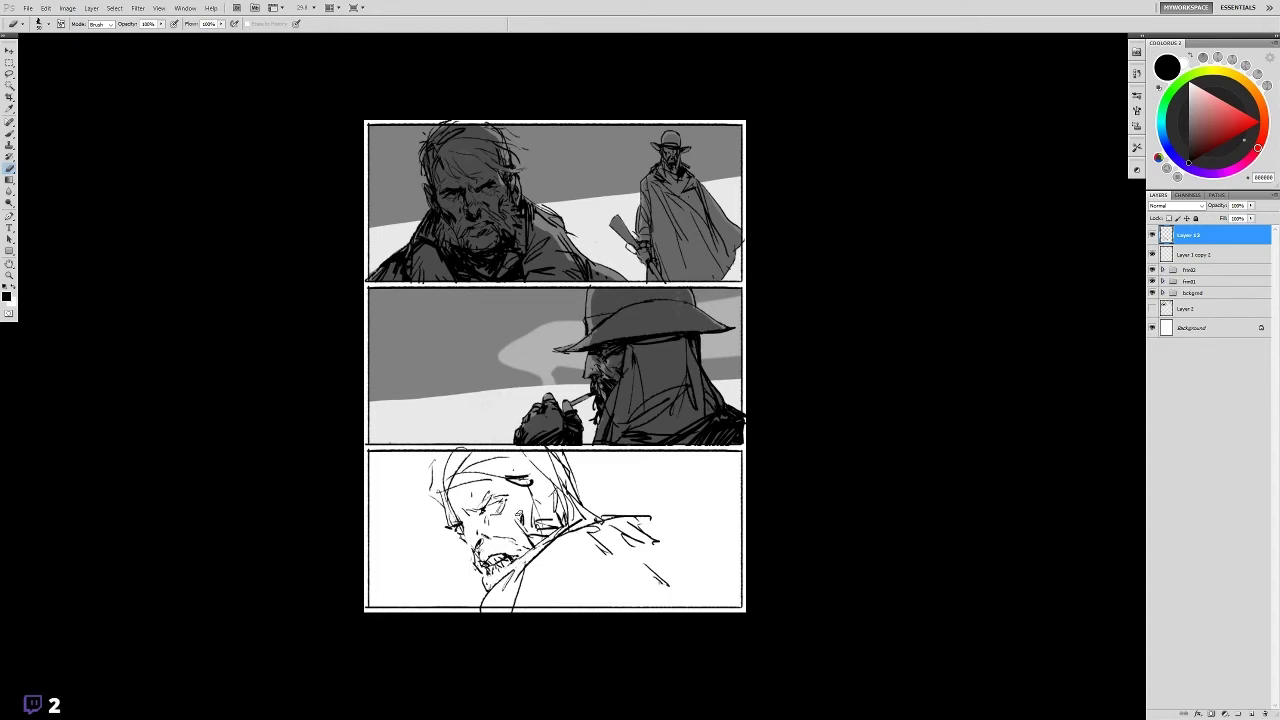
{"action": "scroll", "coordinate": [528, 556], "scroll_direction": "up", "scroll_amount": 2}
{"action": "key", "text": "b"}
{"action": "mouse_move", "coordinate": [604, 540]}
{"action": "left_mouse_down"}
{"action": "mouse_move", "coordinate": [538, 580]}
{"action": "mouse_move", "coordinate": [638, 518]}
{"action": "mouse_move", "coordinate": [748, 578]}
{"action": "left_mouse_up"}
- Darken the mouth, chin, cheek, the head's left edge and the shoulder line
{"action": "mouse_move", "coordinate": [462, 540]}
{"action": "left_mouse_down"}
{"action": "mouse_move", "coordinate": [480, 548]}
{"action": "mouse_move", "coordinate": [524, 501]}
{"action": "mouse_move", "coordinate": [478, 478]}
{"action": "mouse_move", "coordinate": [480, 446]}
{"action": "left_mouse_up"}
{"action": "mouse_move", "coordinate": [421, 484]}
{"action": "left_mouse_down"}
{"action": "mouse_move", "coordinate": [437, 473]}
{"action": "mouse_move", "coordinate": [462, 508]}
{"action": "left_mouse_up"}
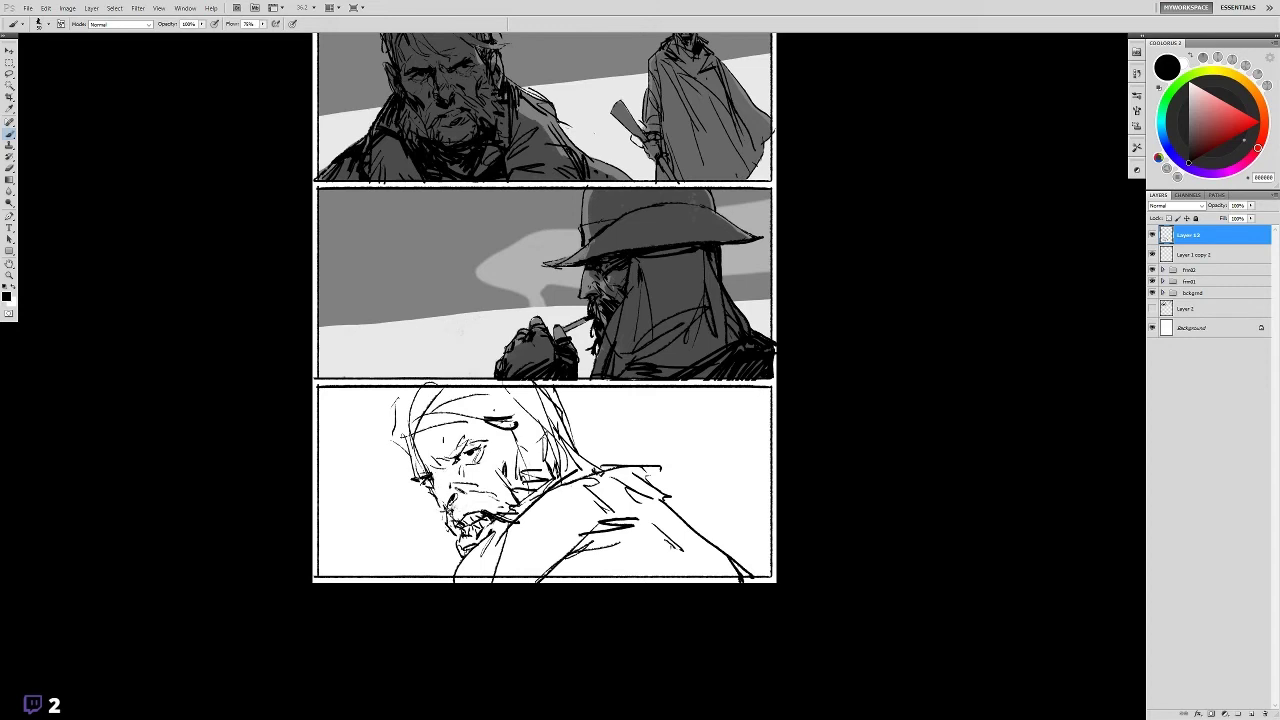
{"action": "left_click_drag", "start_coordinate": [412, 384], "coordinate": [395, 401]}
{"action": "mouse_move", "coordinate": [458, 534]}
{"action": "left_mouse_down"}
{"action": "mouse_move", "coordinate": [466, 524]}
{"action": "mouse_move", "coordinate": [458, 580]}
{"action": "left_mouse_up"}
{"action": "left_click_drag", "start_coordinate": [546, 490], "coordinate": [606, 462]}
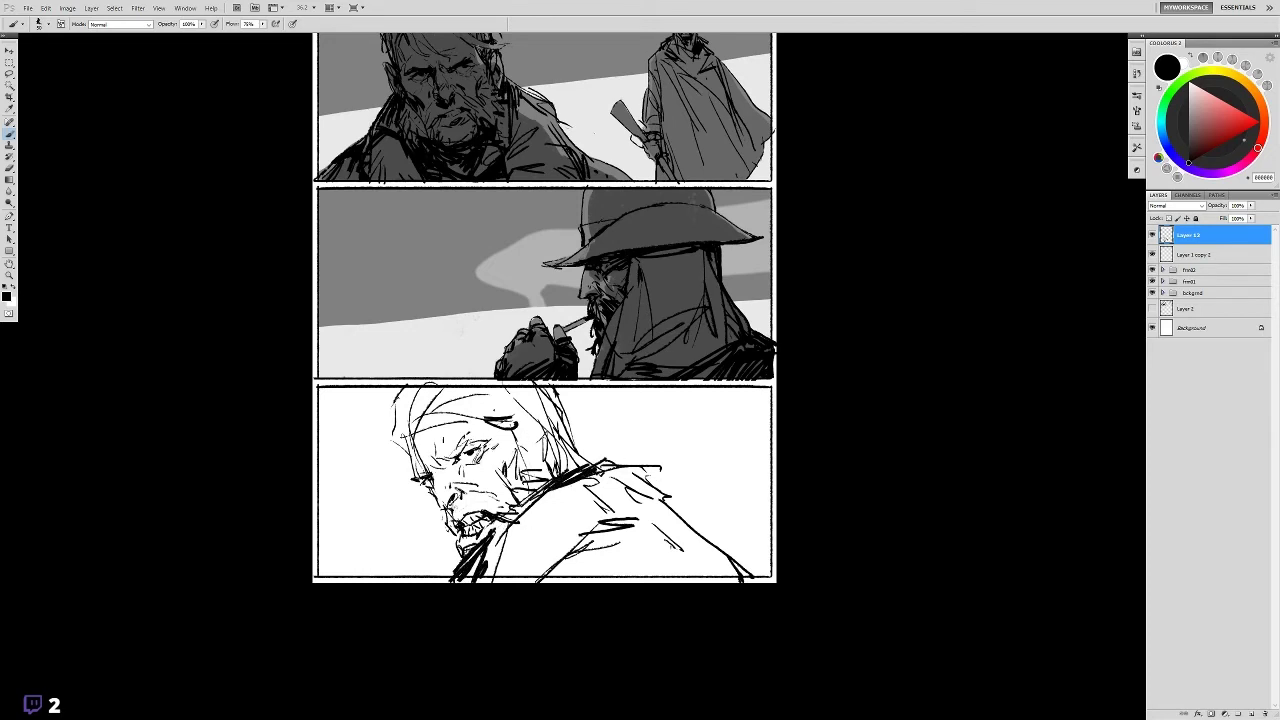
{"action": "mouse_move", "coordinate": [532, 434]}
{"action": "left_mouse_down"}
{"action": "mouse_move", "coordinate": [520, 468]}
{"action": "mouse_move", "coordinate": [516, 444]}
{"action": "left_mouse_up"}
{"action": "mouse_move", "coordinate": [402, 418]}
{"action": "left_mouse_down"}
{"action": "mouse_move", "coordinate": [386, 442]}
{"action": "mouse_move", "coordinate": [420, 474]}
{"action": "left_mouse_up"}
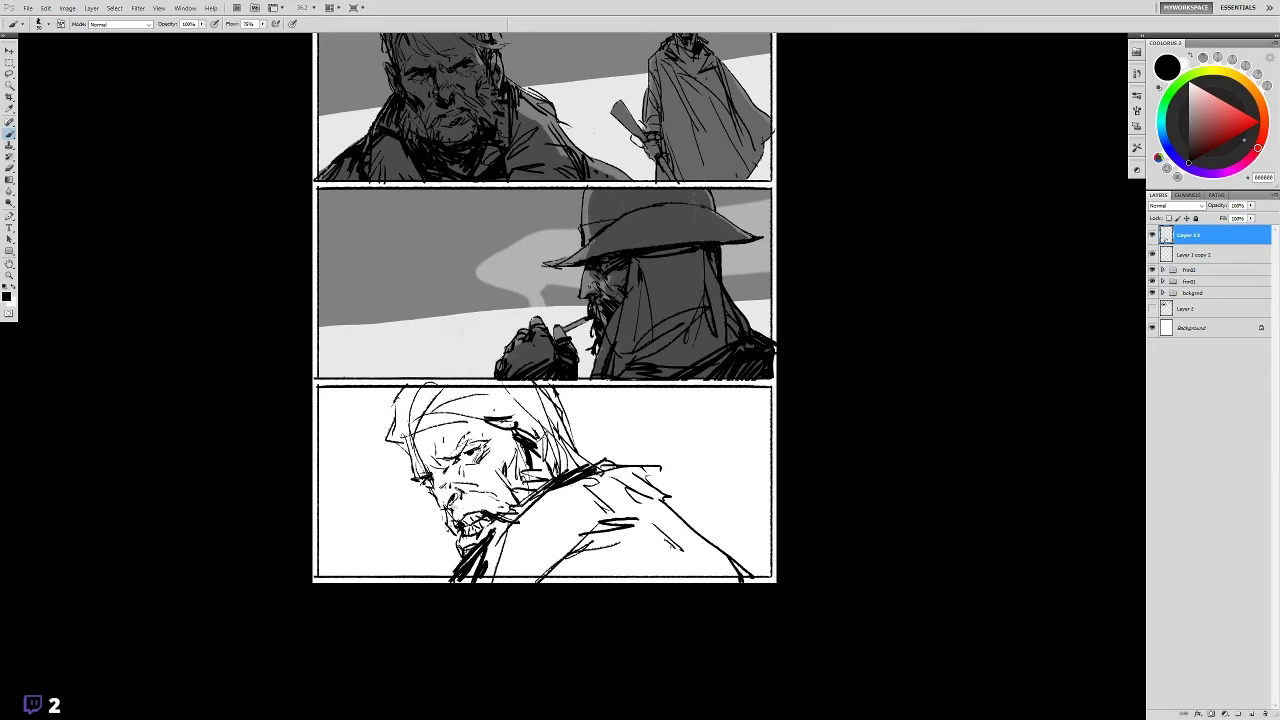
{"action": "left_click_drag", "start_coordinate": [478, 446], "coordinate": [466, 460]}
- Add short detail strokes across the bottom-panel figure, erasing where needed
{"action": "key", "text": "e"}
{"action": "key", "text": "b"}
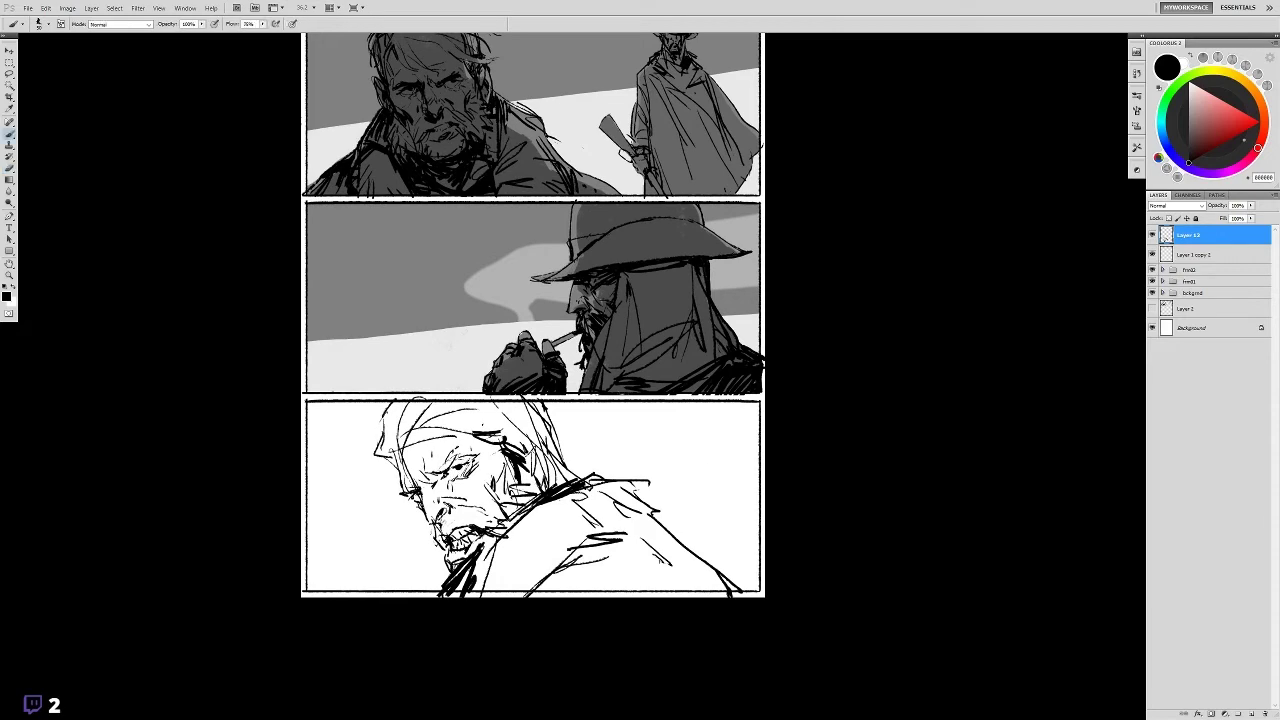
{"action": "left_click_drag", "start_coordinate": [616, 562], "coordinate": [594, 536]}
{"action": "left_click_drag", "start_coordinate": [476, 512], "coordinate": [454, 536]}
{"action": "left_click_drag", "start_coordinate": [546, 538], "coordinate": [514, 572]}
{"action": "left_click_drag", "start_coordinate": [664, 524], "coordinate": [610, 568]}
{"action": "left_click_drag", "start_coordinate": [680, 548], "coordinate": [656, 570]}
{"action": "left_click_drag", "start_coordinate": [513, 434], "coordinate": [565, 490]}
{"action": "key", "text": "e"}
{"action": "key", "text": "b"}
- Darken the lip of the snarling mouth and the figure's lower body
{"action": "key", "text": "e"}
{"action": "key", "text": "b"}
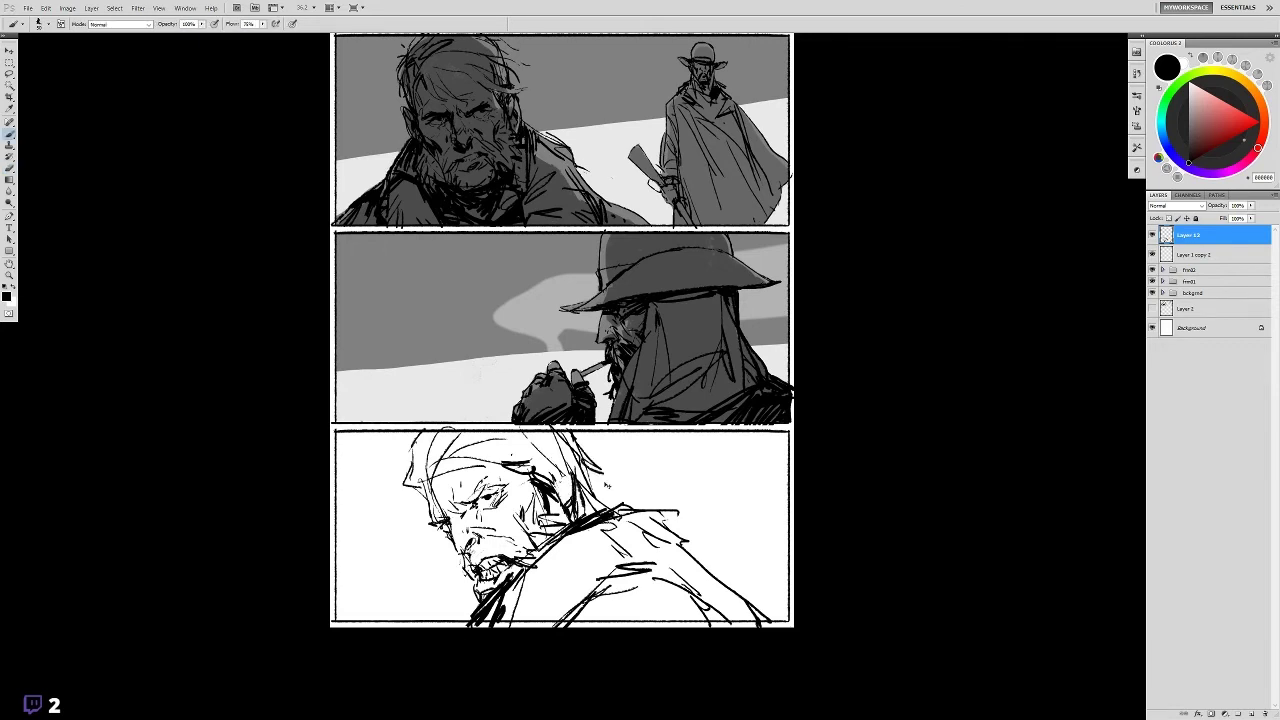
{"action": "key", "text": "e"}
{"action": "key", "text": "b"}
{"action": "key", "text": "e"}
{"action": "key", "text": "b"}
{"action": "left_click_drag", "start_coordinate": [481, 540], "coordinate": [473, 562]}
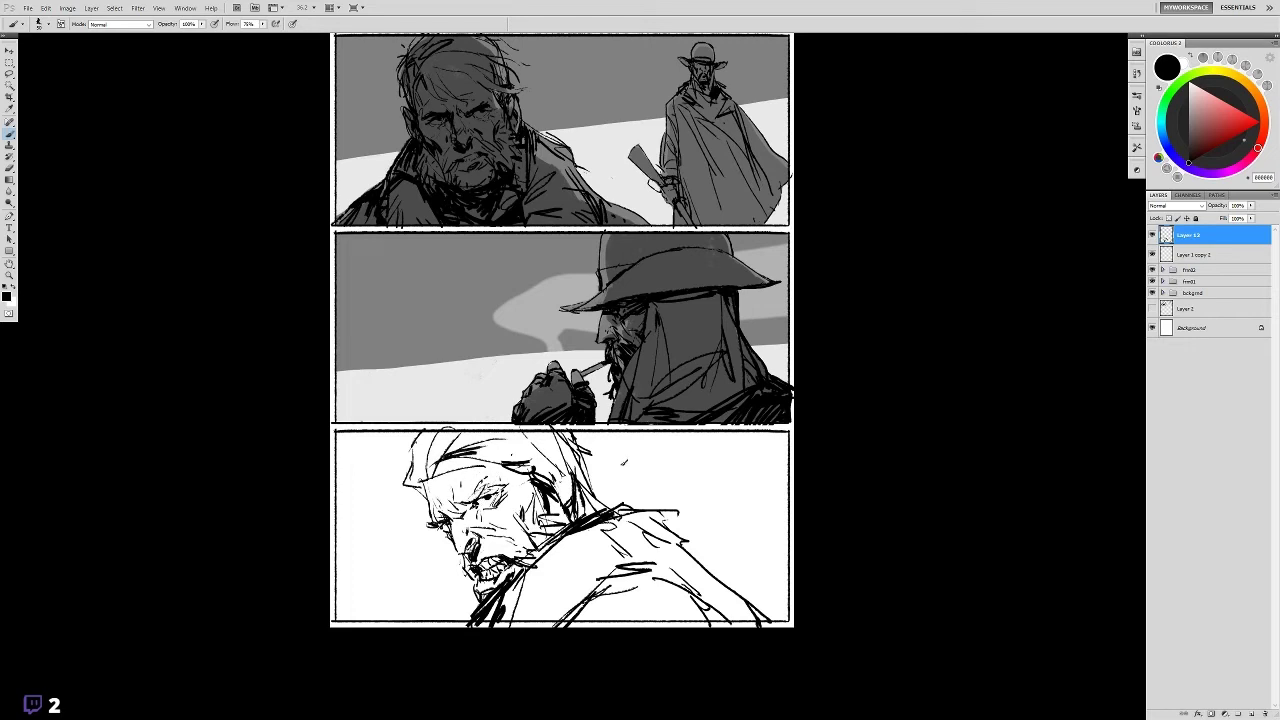
{"action": "mouse_move", "coordinate": [530, 588]}
{"action": "left_mouse_down"}
{"action": "mouse_move", "coordinate": [513, 627]}
{"action": "mouse_move", "coordinate": [610, 592]}
{"action": "left_mouse_up"}
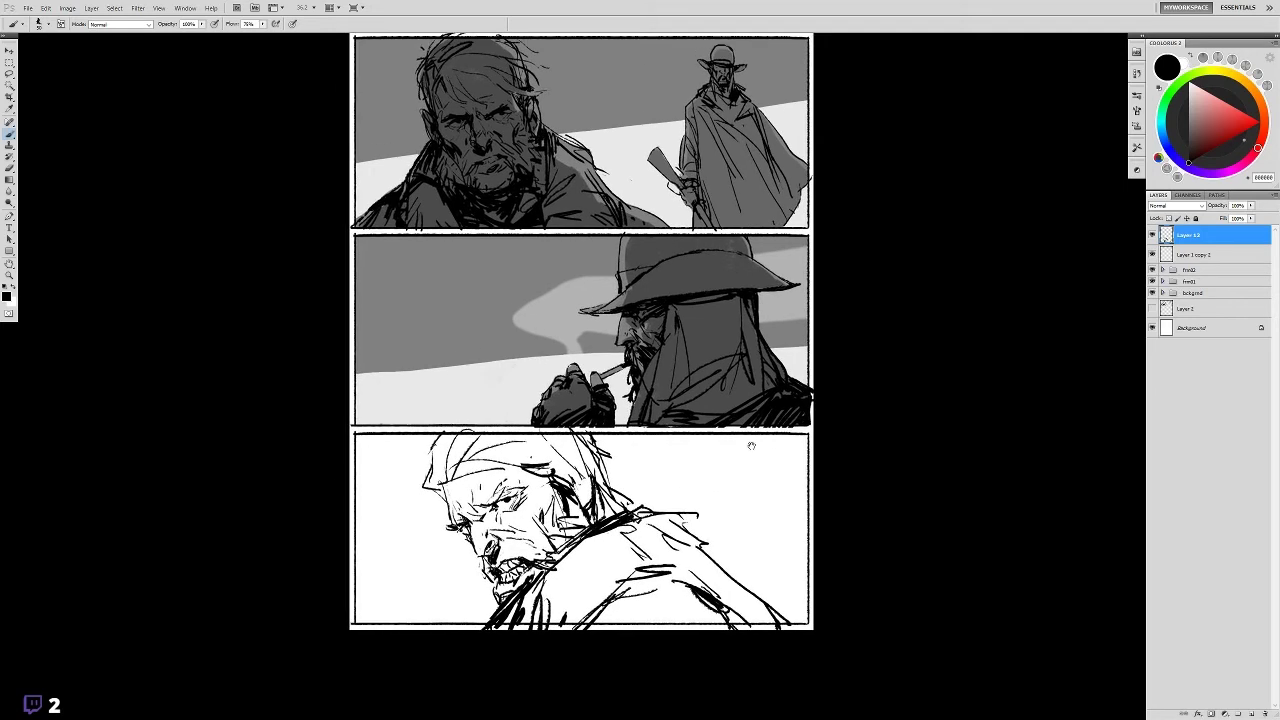
- Darken the old man's brow and headband
{"action": "left_click_drag", "start_coordinate": [733, 422], "coordinate": [759, 440]}
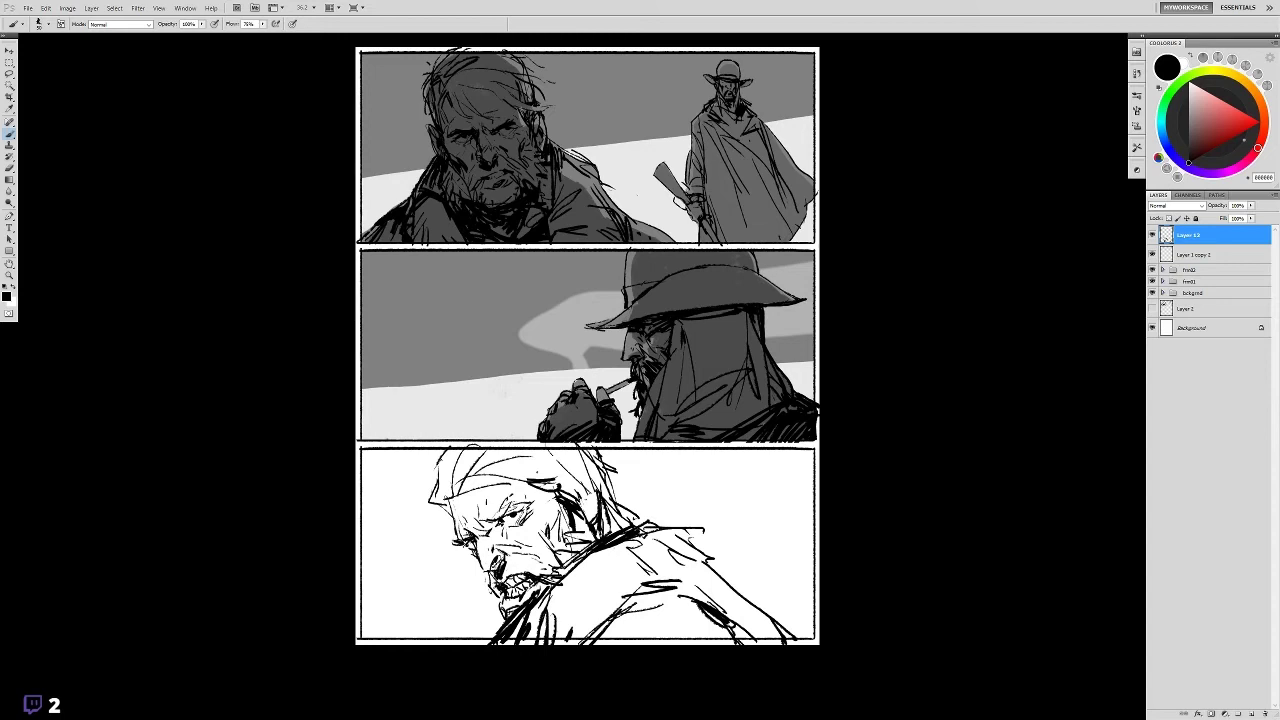
{"action": "left_click_drag", "start_coordinate": [877, 450], "coordinate": [837, 418]}
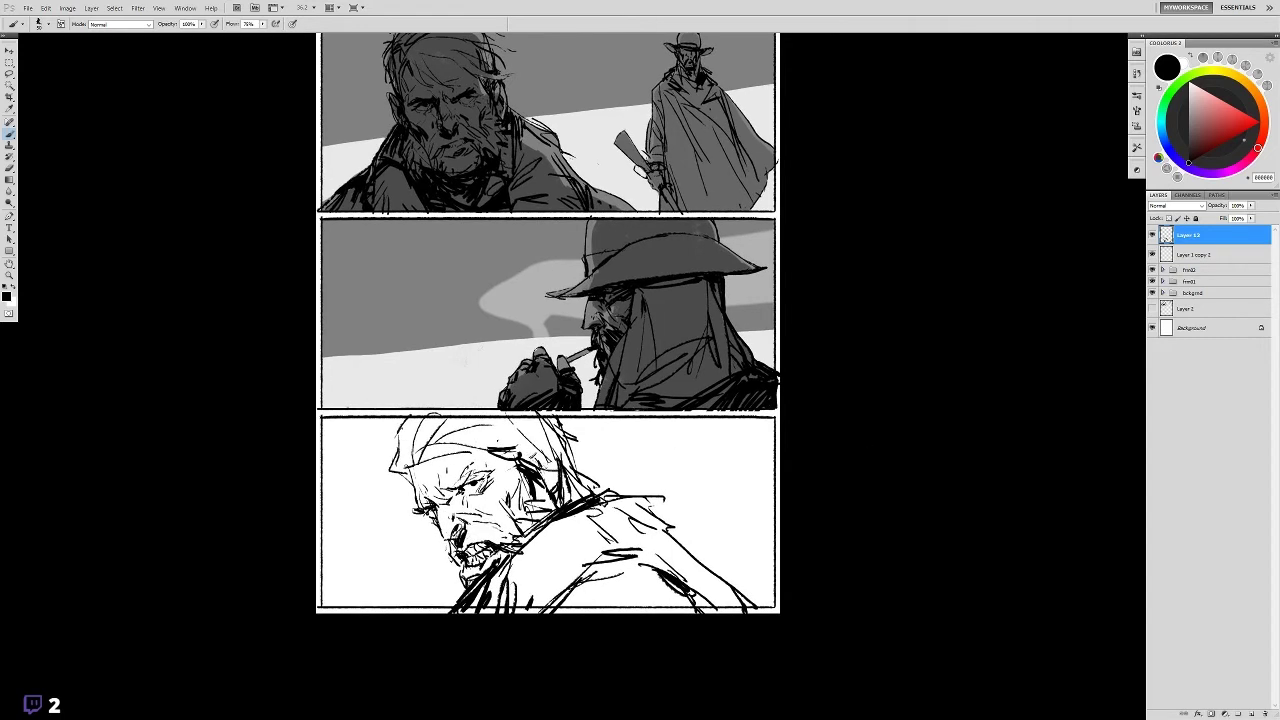
{"action": "left_click_drag", "start_coordinate": [490, 464], "coordinate": [520, 452]}
{"action": "left_click_drag", "start_coordinate": [468, 456], "coordinate": [536, 421]}
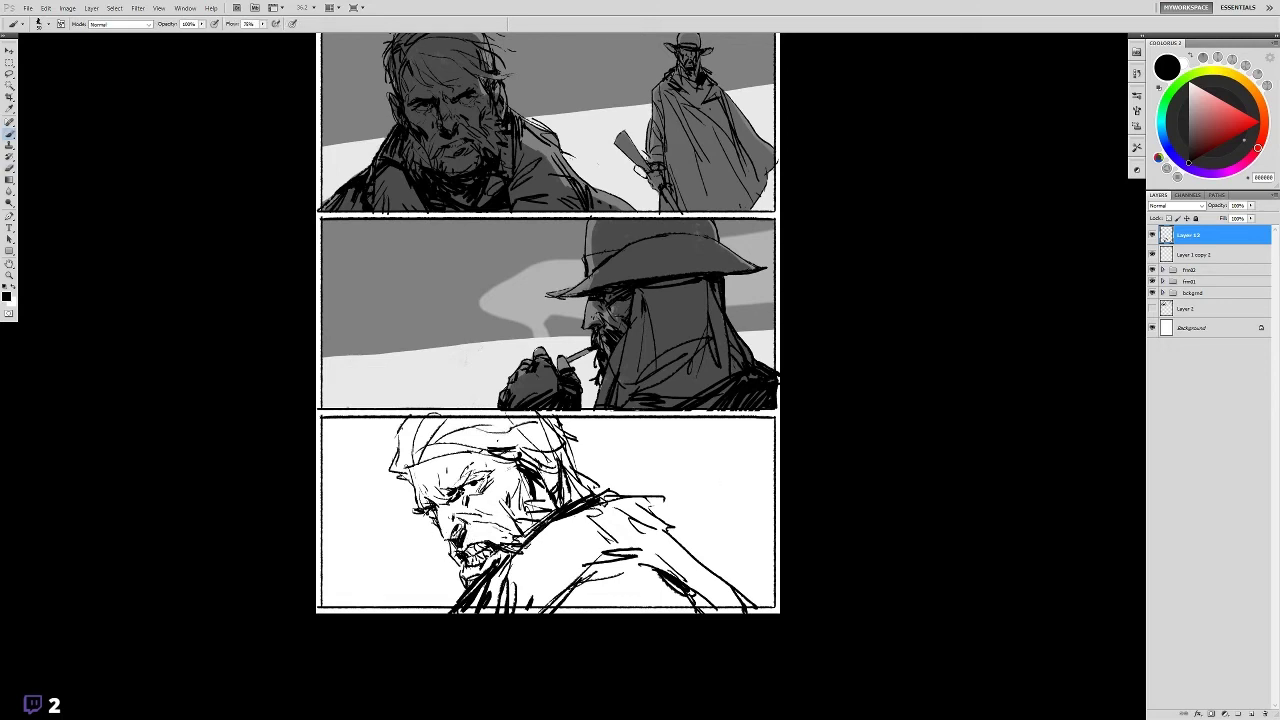
- Add strokes to the figure's shoulder and darken a spot near the face
{"action": "key", "text": "e"}
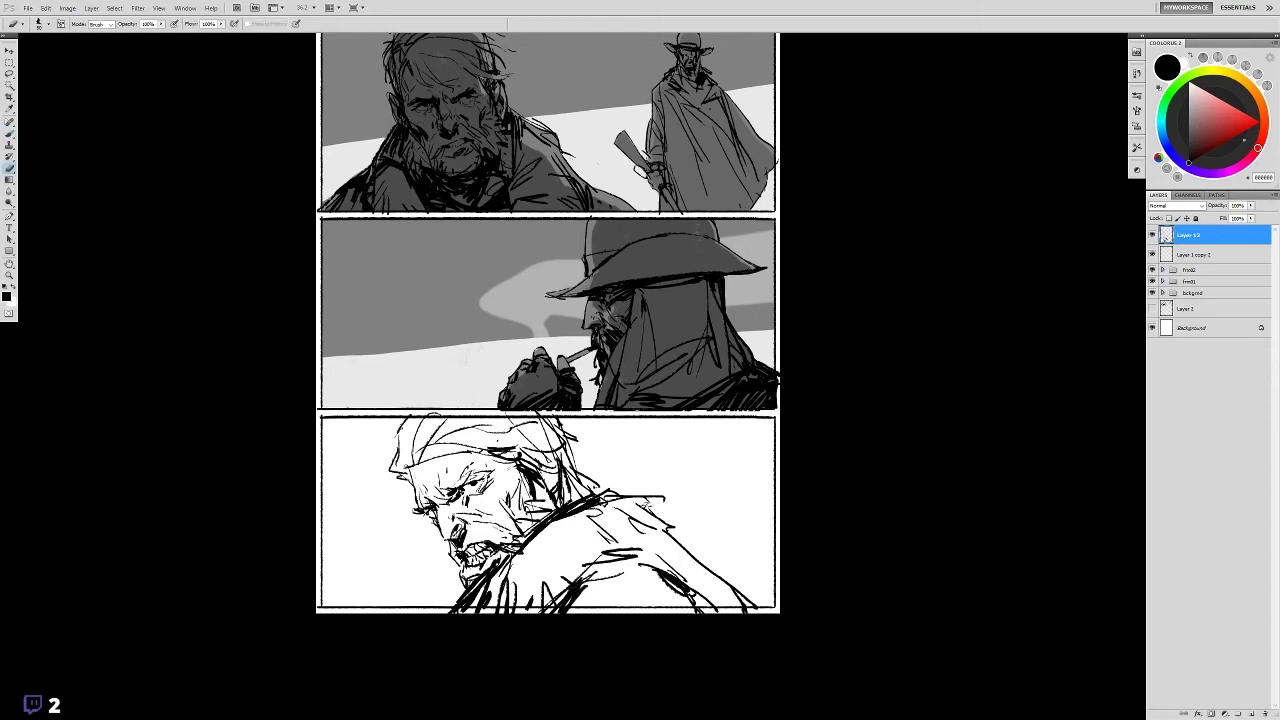
{"action": "key", "text": "b"}
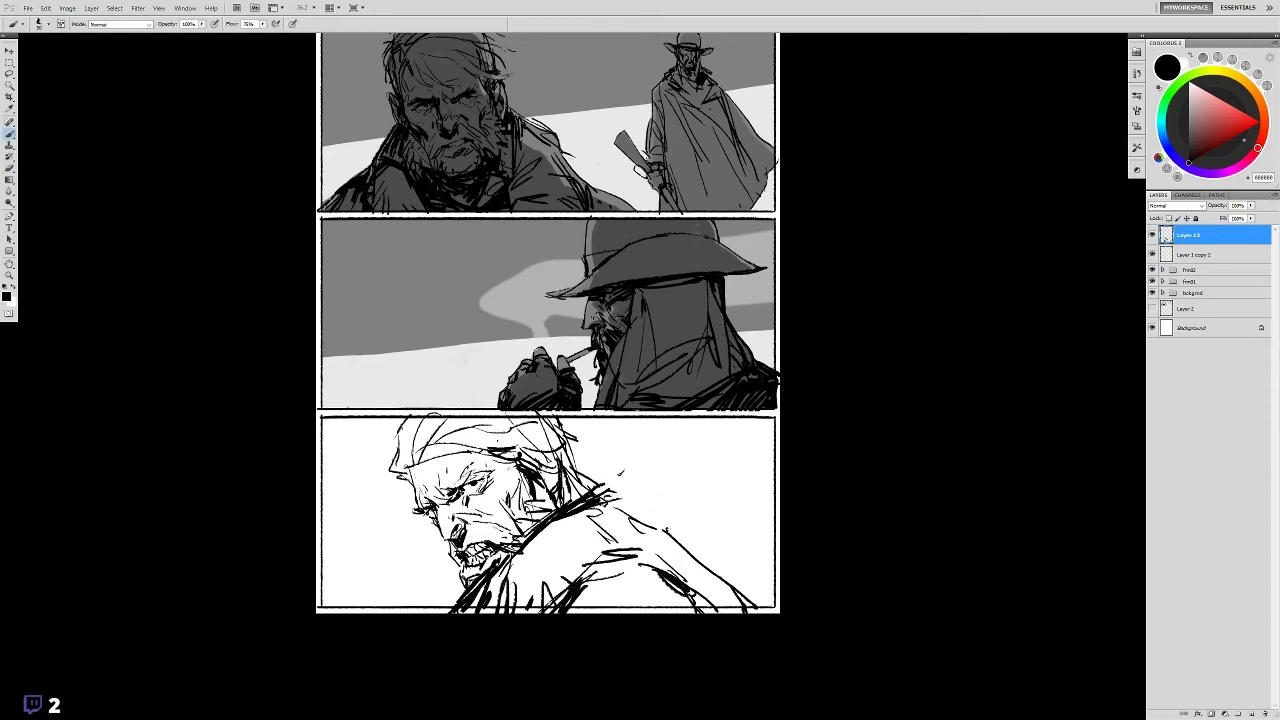
{"action": "left_click_drag", "start_coordinate": [598, 482], "coordinate": [684, 540]}
{"action": "left_click_drag", "start_coordinate": [446, 612], "coordinate": [484, 580]}
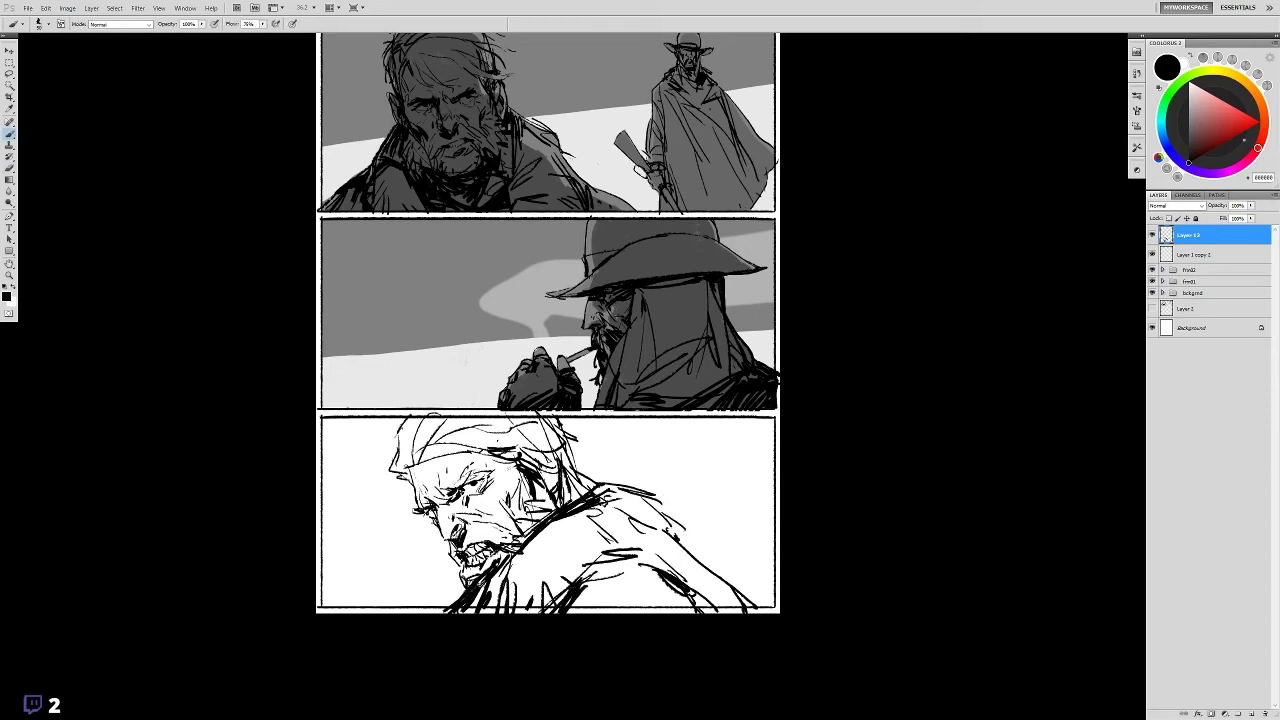
{"action": "mouse_move", "coordinate": [468, 490]}
{"action": "left_mouse_down"}
{"action": "mouse_move", "coordinate": [484, 497]}
{"action": "mouse_move", "coordinate": [443, 513]}
{"action": "left_mouse_up"}
- Add dark strokes near the snarling mouth and along the shoulder and lower figure
{"action": "key", "text": "e"}
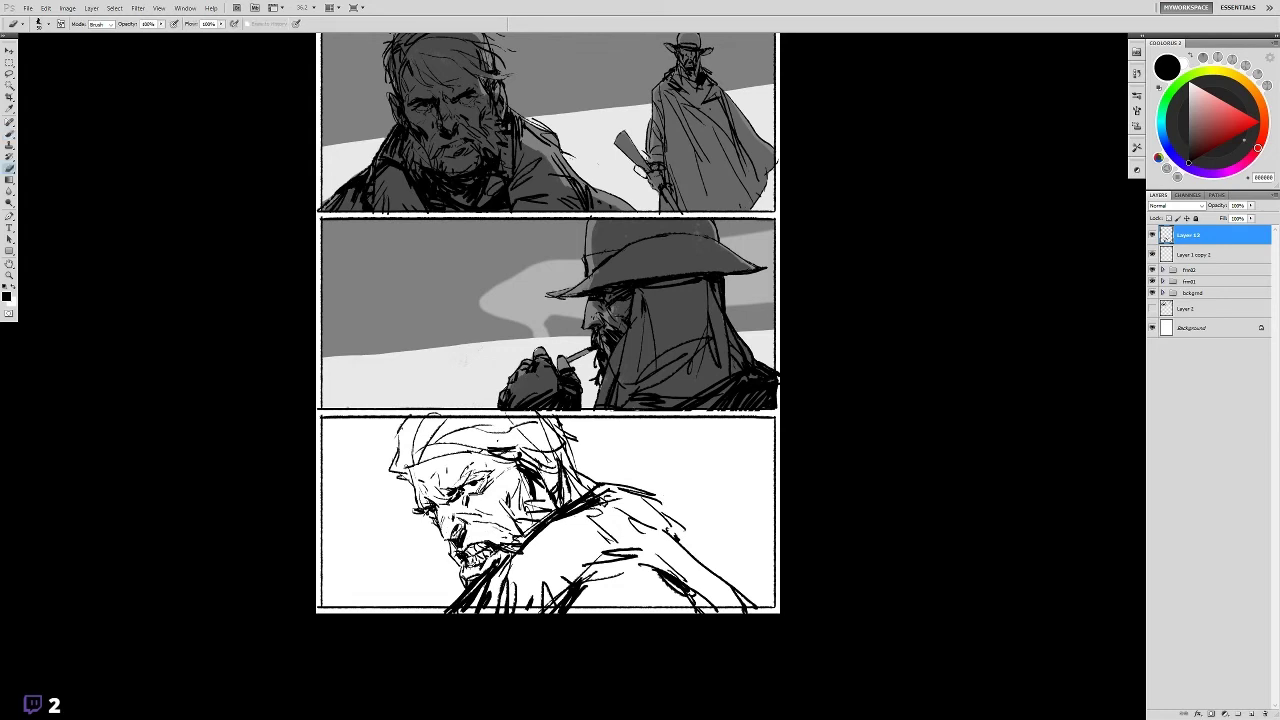
{"action": "key", "text": "b"}
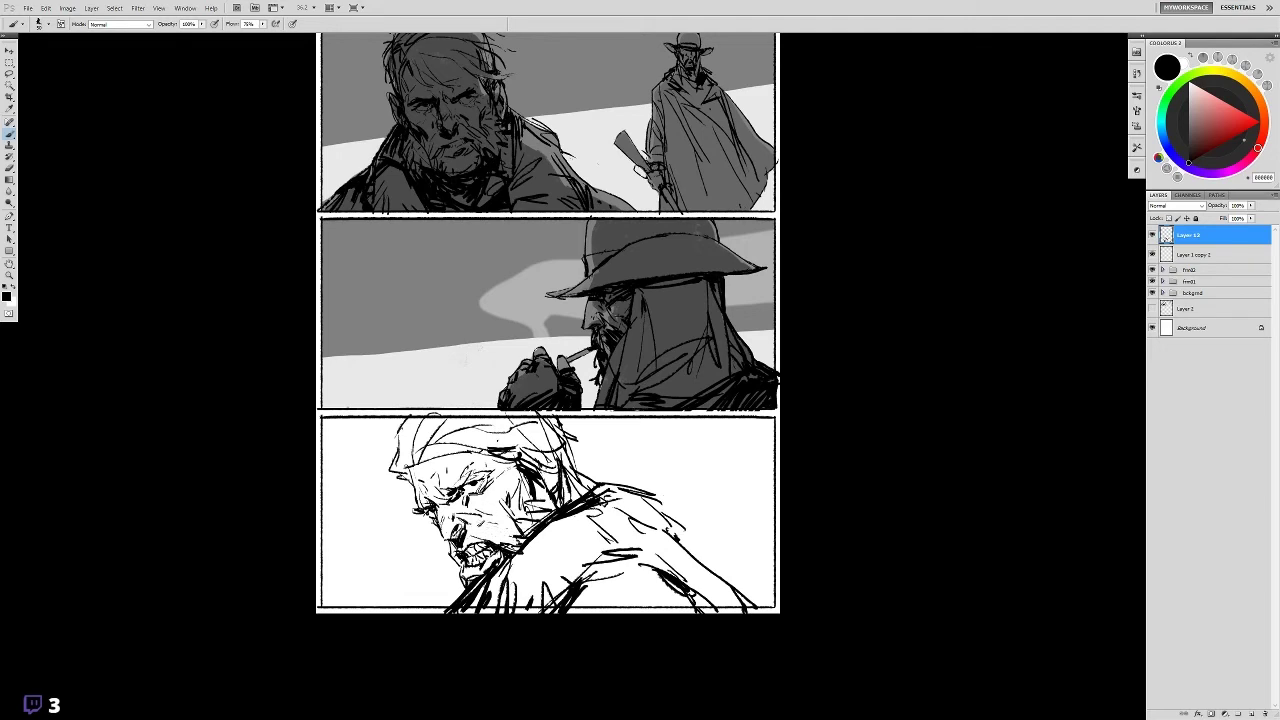
{"action": "mouse_move", "coordinate": [486, 535]}
{"action": "left_mouse_down"}
{"action": "mouse_move", "coordinate": [515, 521]}
{"action": "mouse_move", "coordinate": [507, 508]}
{"action": "left_mouse_up"}
{"action": "left_click_drag", "start_coordinate": [506, 578], "coordinate": [534, 530]}
{"action": "left_click_drag", "start_coordinate": [586, 584], "coordinate": [636, 574]}
{"action": "left_click_drag", "start_coordinate": [670, 588], "coordinate": [684, 602]}
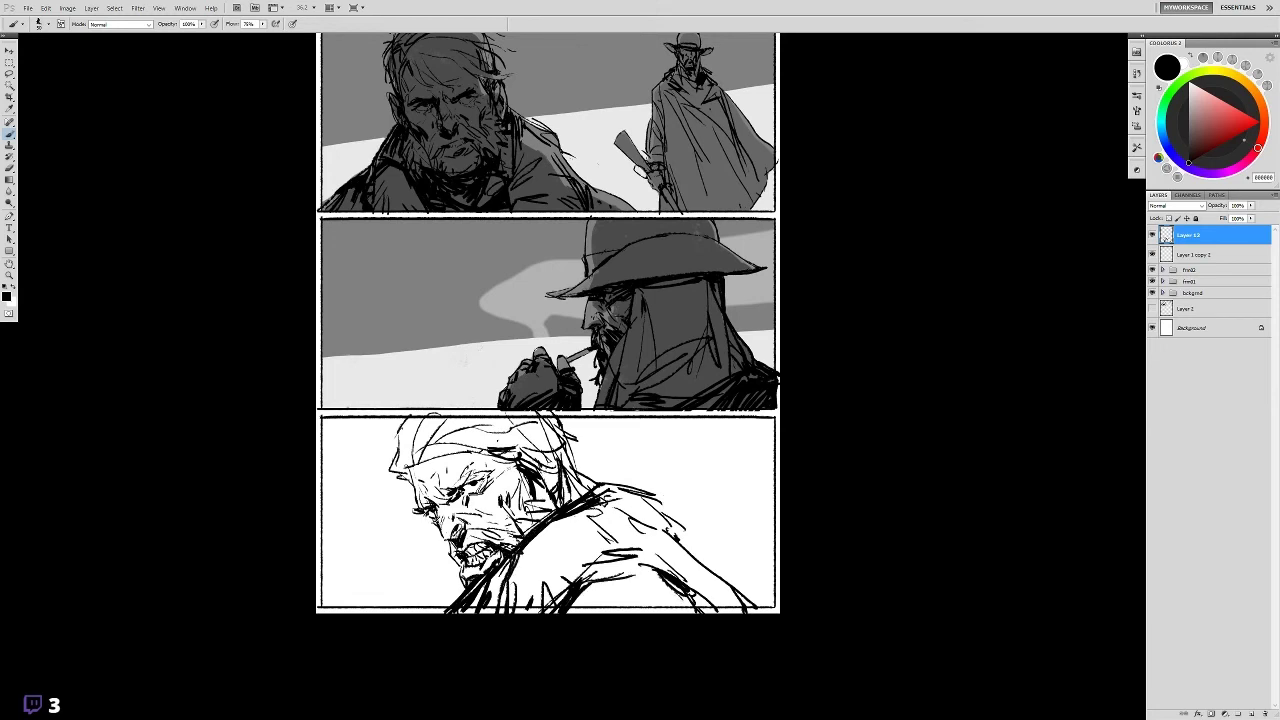
- Erase stray sketch lines and add a dark stroke at the bottom of the figure
{"action": "left_click_drag", "start_coordinate": [436, 517], "coordinate": [440, 551]}
{"action": "key", "text": "e"}
{"action": "mouse_move", "coordinate": [595, 565]}
{"action": "left_mouse_down"}
{"action": "mouse_move", "coordinate": [605, 538]}
{"action": "mouse_move", "coordinate": [625, 568]}
{"action": "left_mouse_up"}
{"action": "key", "text": "b"}
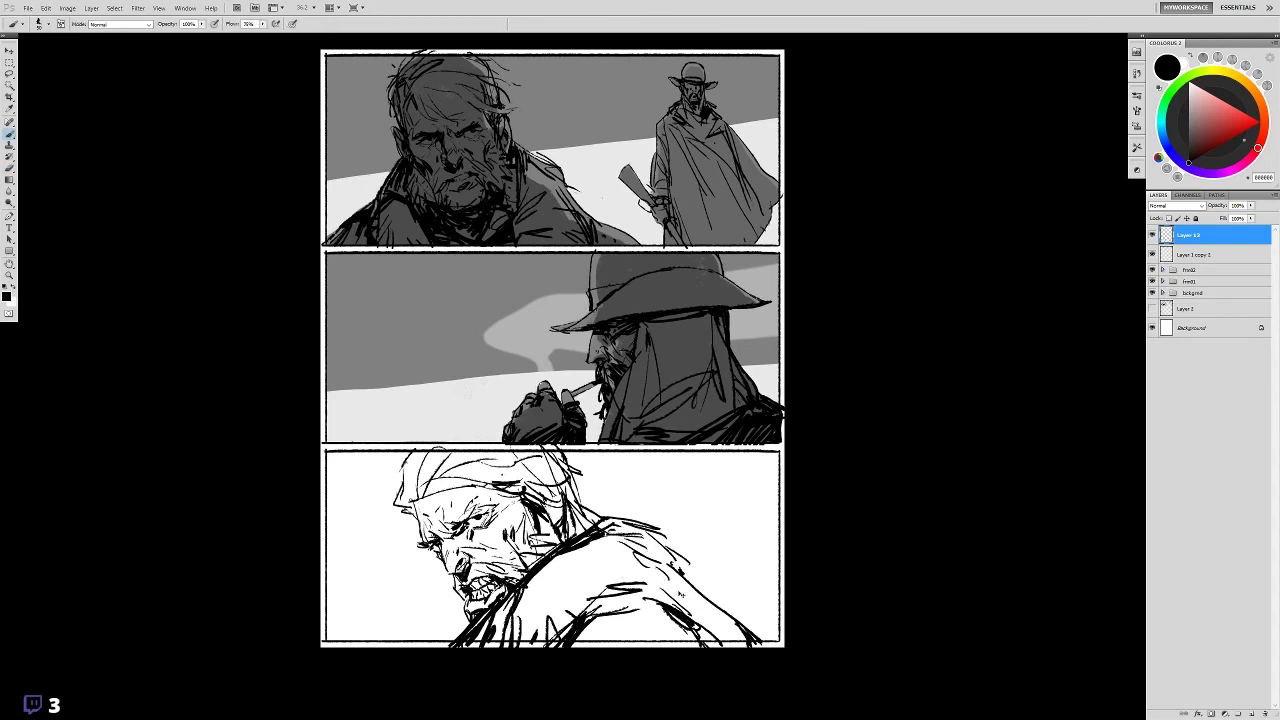
{"action": "left_click_drag", "start_coordinate": [515, 592], "coordinate": [496, 637]}
{"action": "left_click_drag", "start_coordinate": [676, 484], "coordinate": [669, 504]}
{"action": "key", "text": "e"}
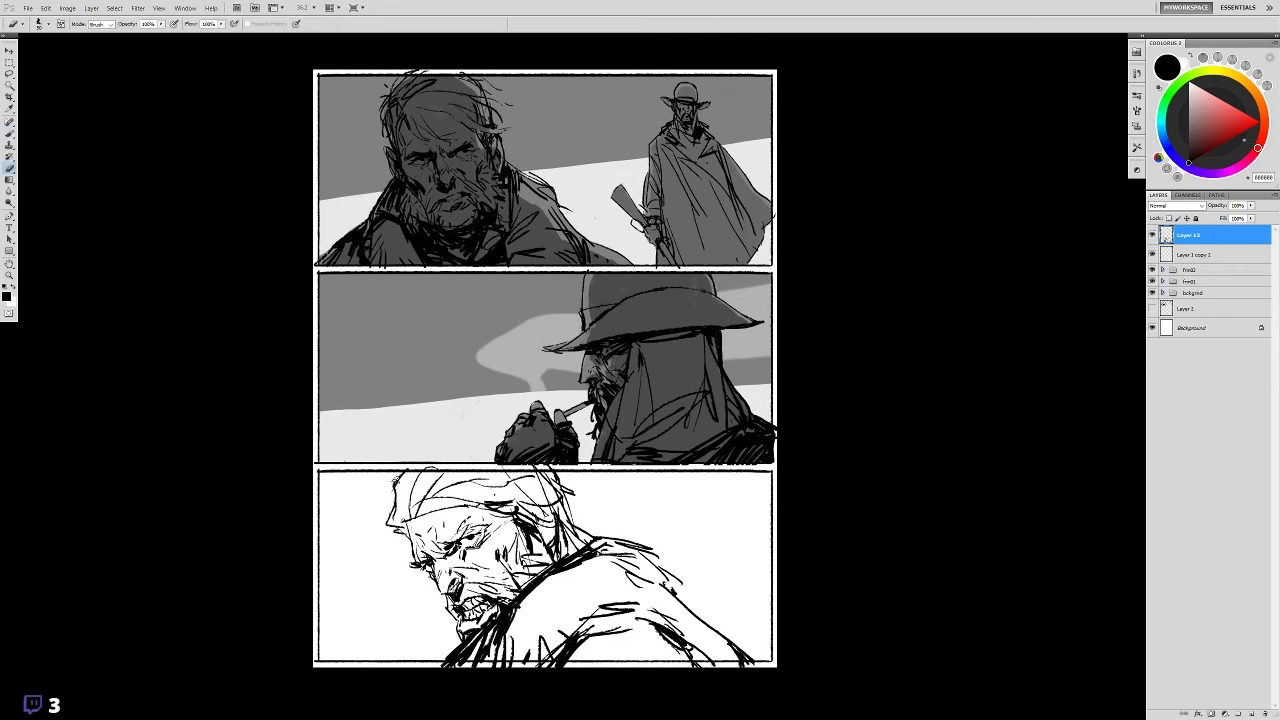
{"action": "mouse_move", "coordinate": [487, 591]}
{"action": "left_mouse_down"}
{"action": "mouse_move", "coordinate": [475, 560]}
{"action": "mouse_move", "coordinate": [497, 588]}
{"action": "left_mouse_up"}
{"action": "key", "text": "b"}
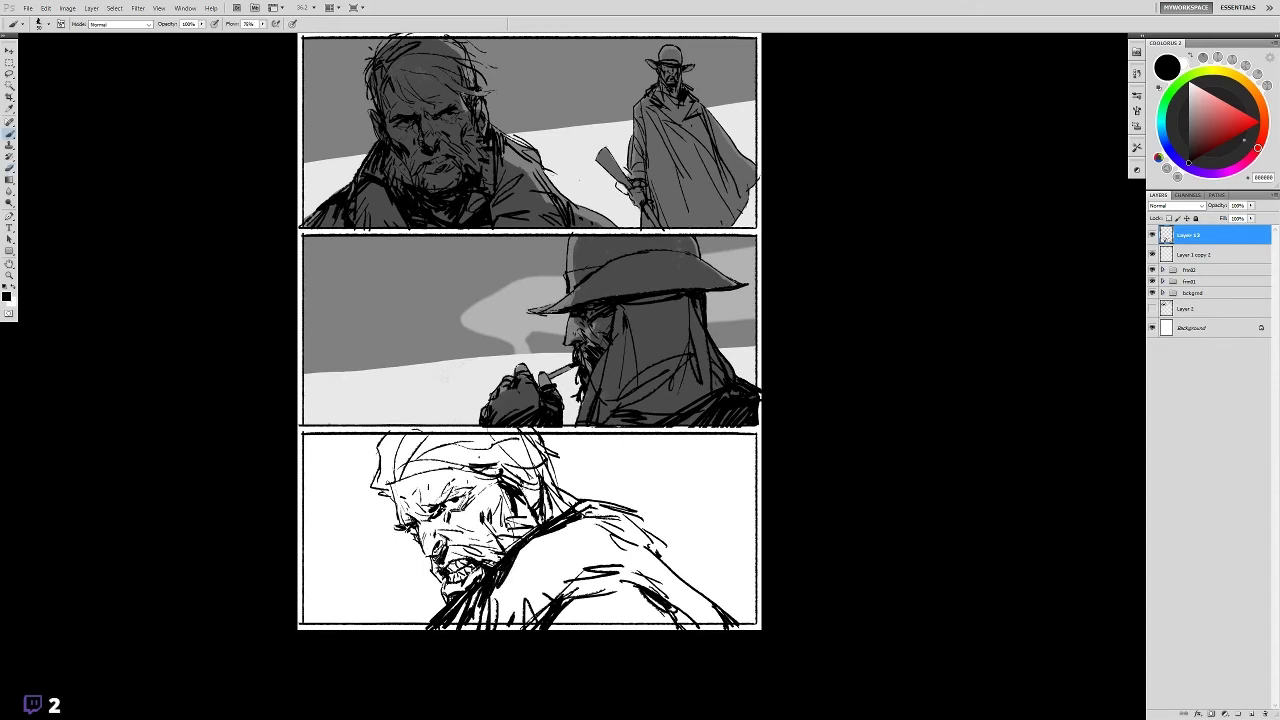
- Darken part of the face and add strokes to the old man's hair
{"action": "key", "text": "e"}
{"action": "key", "text": "b"}
{"action": "left_click_drag", "start_coordinate": [450, 534], "coordinate": [440, 514]}
{"action": "left_click_drag", "start_coordinate": [546, 446], "coordinate": [577, 451]}
{"action": "mouse_move", "coordinate": [520, 470]}
{"action": "left_mouse_down"}
{"action": "mouse_move", "coordinate": [538, 498]}
{"action": "mouse_move", "coordinate": [606, 498]}
{"action": "left_mouse_up"}
{"action": "mouse_move", "coordinate": [494, 564]}
{"action": "left_mouse_down"}
{"action": "mouse_move", "coordinate": [566, 510]}
{"action": "mouse_move", "coordinate": [516, 518]}
{"action": "left_mouse_up"}
{"action": "left_click_drag", "start_coordinate": [743, 621], "coordinate": [757, 634]}
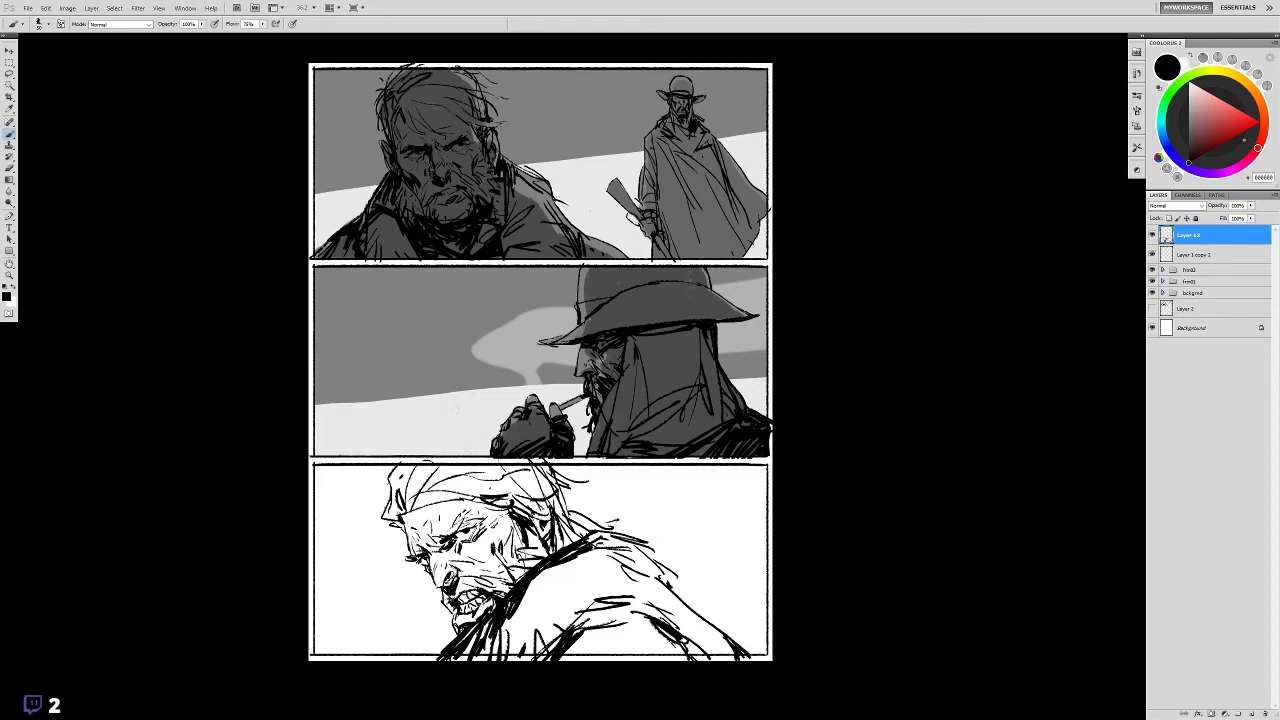
{"action": "left_click_drag", "start_coordinate": [429, 566], "coordinate": [421, 548]}
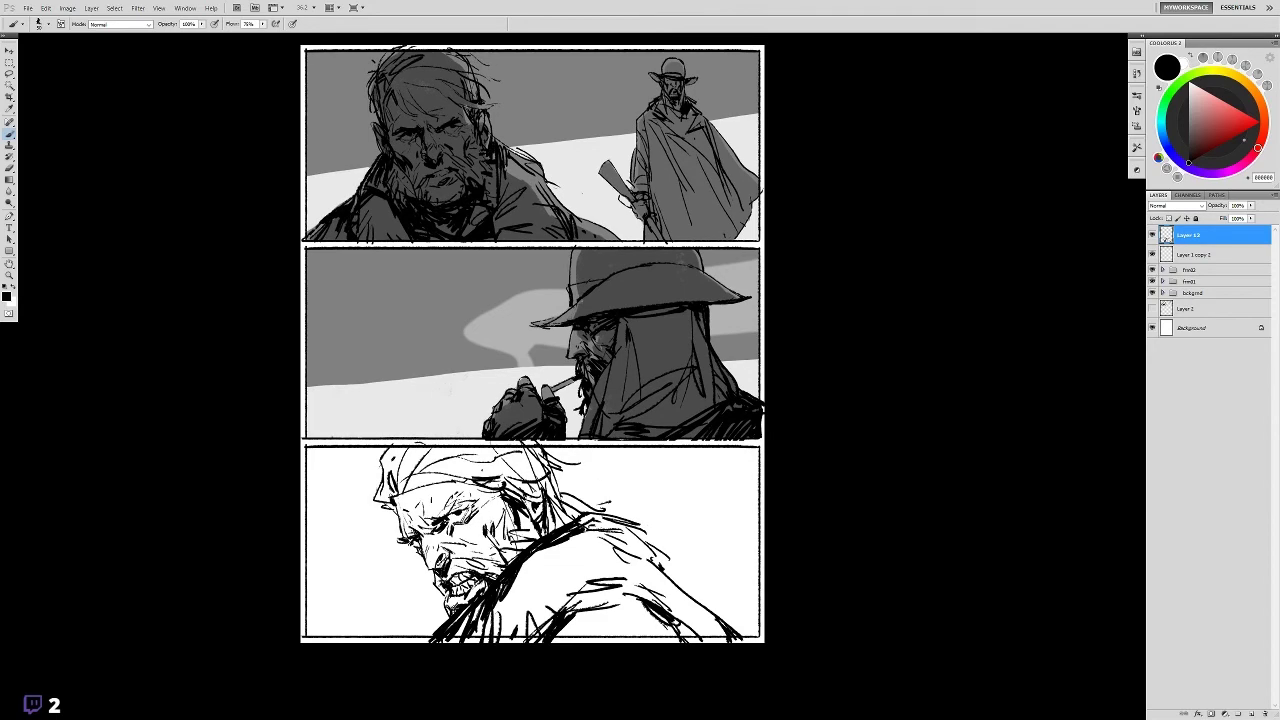
{"action": "left_click_drag", "start_coordinate": [736, 511], "coordinate": [748, 517]}
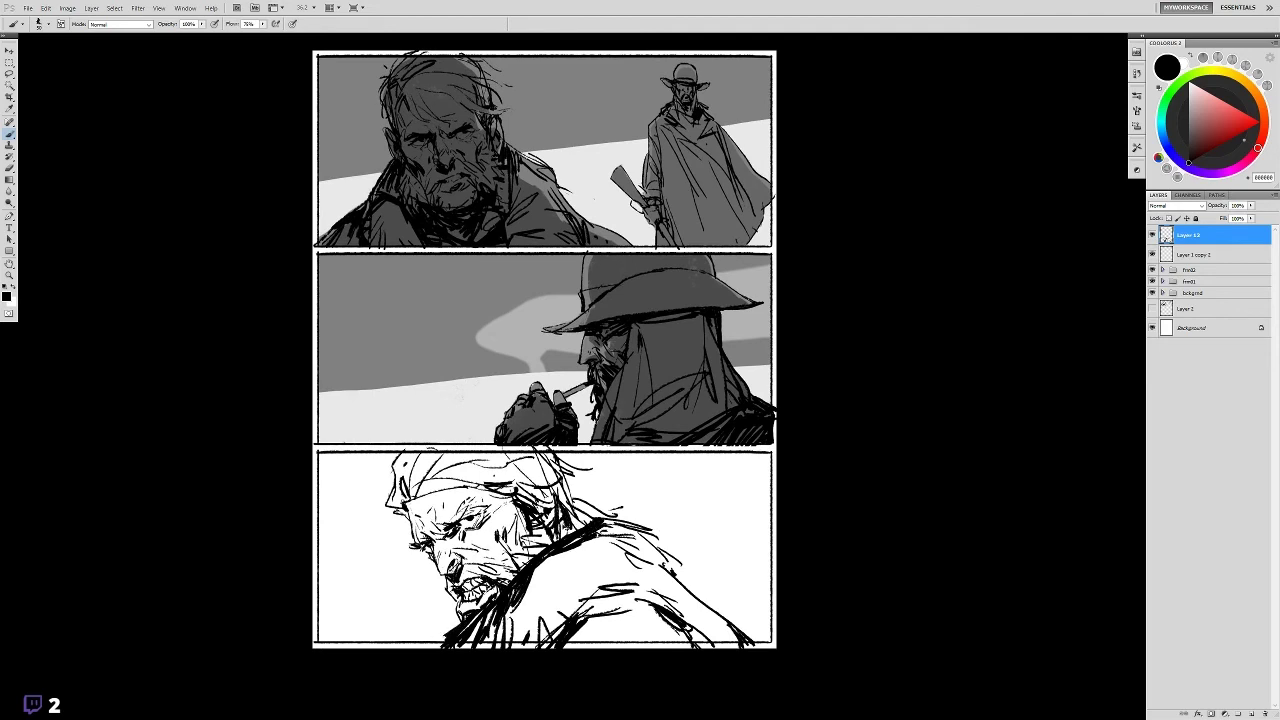
- Darken the old man's forehead and hair after repositioning the view
{"action": "key", "text": "e"}
{"action": "key", "text": "b"}
{"action": "left_click_drag", "start_coordinate": [760, 463], "coordinate": [751, 487]}
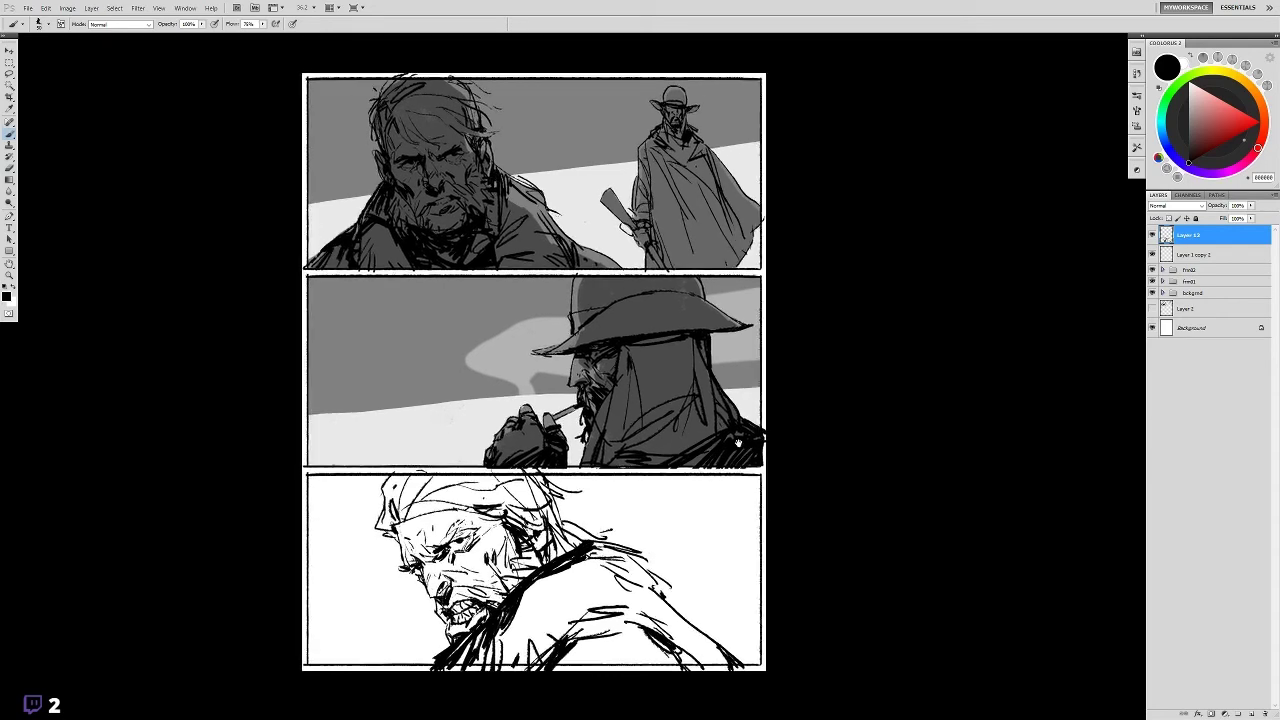
{"action": "left_click_drag", "start_coordinate": [868, 352], "coordinate": [854, 345]}
{"action": "key", "text": "e"}
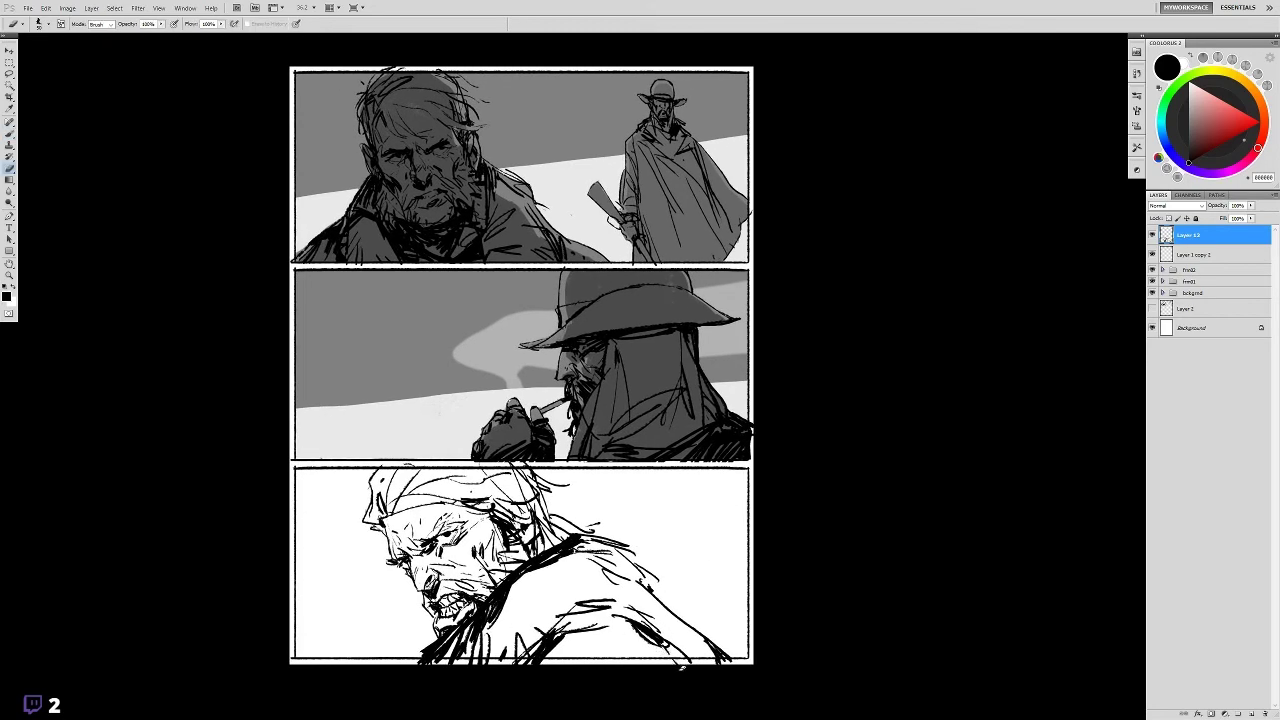
{"action": "key", "text": "b"}
{"action": "left_click_drag", "start_coordinate": [682, 587], "coordinate": [686, 494]}
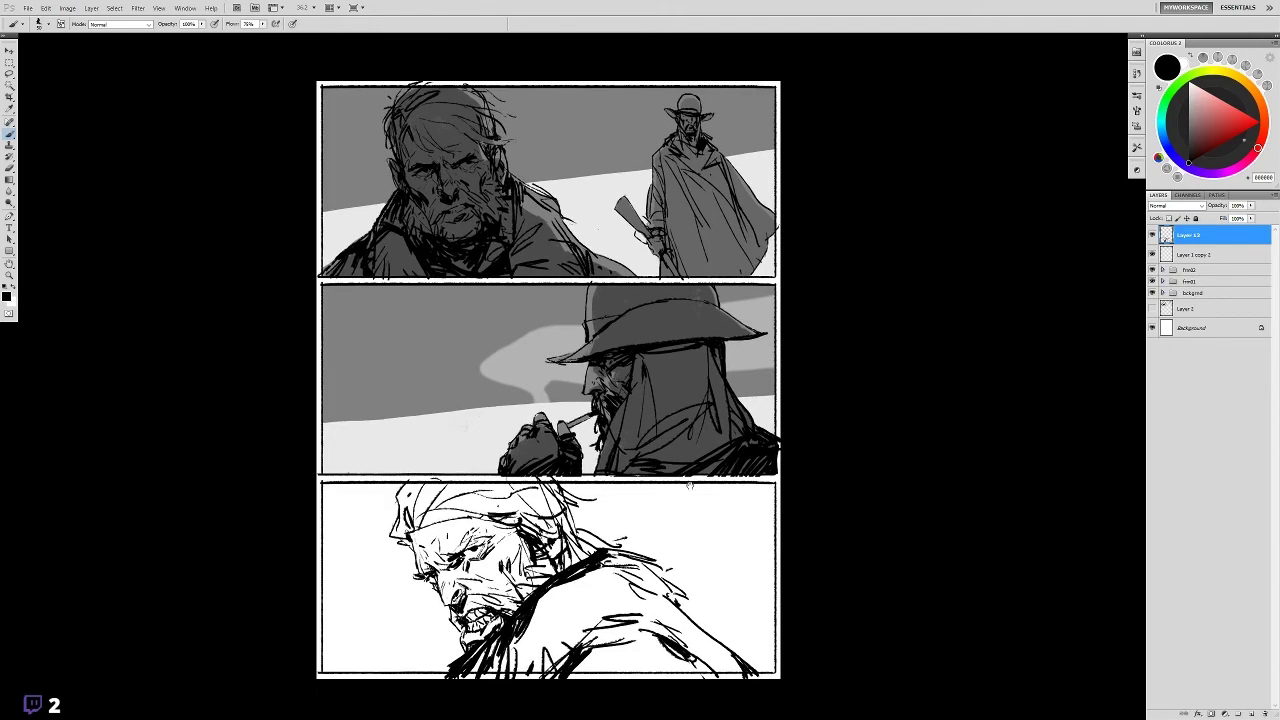
{"action": "left_click_drag", "start_coordinate": [467, 528], "coordinate": [459, 517]}
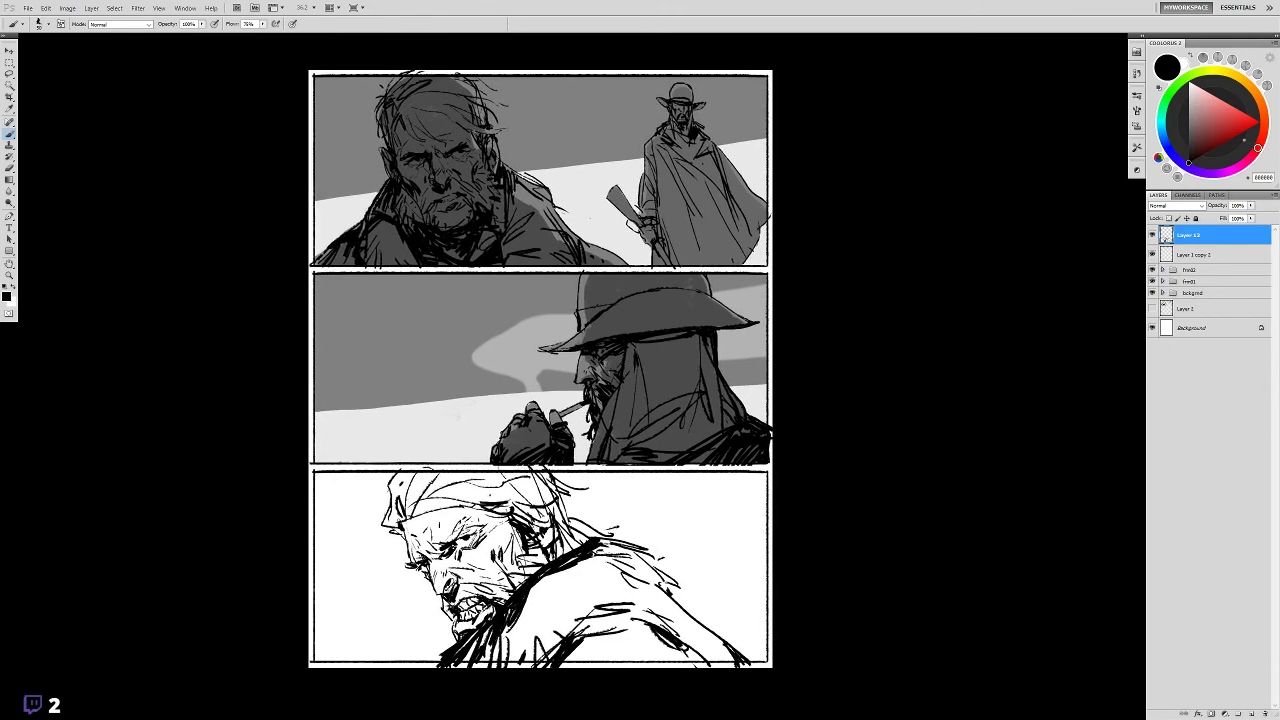
{"action": "left_click_drag", "start_coordinate": [402, 522], "coordinate": [482, 501]}
- Hatch shadow onto the figure's arm and hunched back at the panel's lower right
{"action": "key", "text": "e"}
{"action": "left_click_drag", "start_coordinate": [779, 488], "coordinate": [776, 489]}
{"action": "key", "text": "b"}
{"action": "mouse_move", "coordinate": [668, 664]}
{"action": "left_mouse_down"}
{"action": "mouse_move", "coordinate": [720, 628]}
{"action": "mouse_move", "coordinate": [744, 628]}
{"action": "mouse_move", "coordinate": [720, 620]}
{"action": "left_mouse_up"}
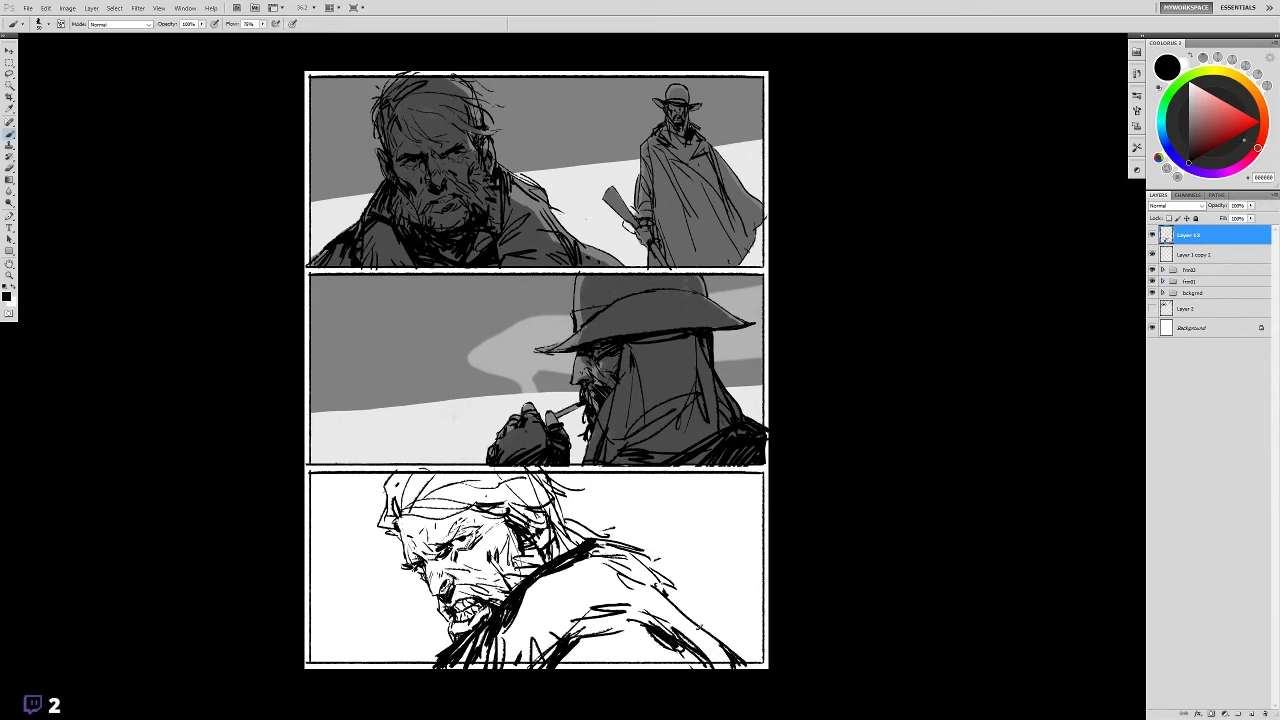
{"action": "mouse_move", "coordinate": [640, 604]}
{"action": "left_mouse_down"}
{"action": "mouse_move", "coordinate": [668, 584]}
{"action": "mouse_move", "coordinate": [686, 594]}
{"action": "left_mouse_up"}
{"action": "mouse_move", "coordinate": [684, 650]}
{"action": "left_mouse_down"}
{"action": "mouse_move", "coordinate": [696, 638]}
{"action": "mouse_move", "coordinate": [714, 650]}
{"action": "left_mouse_up"}
{"action": "left_click_drag", "start_coordinate": [712, 590], "coordinate": [726, 592]}
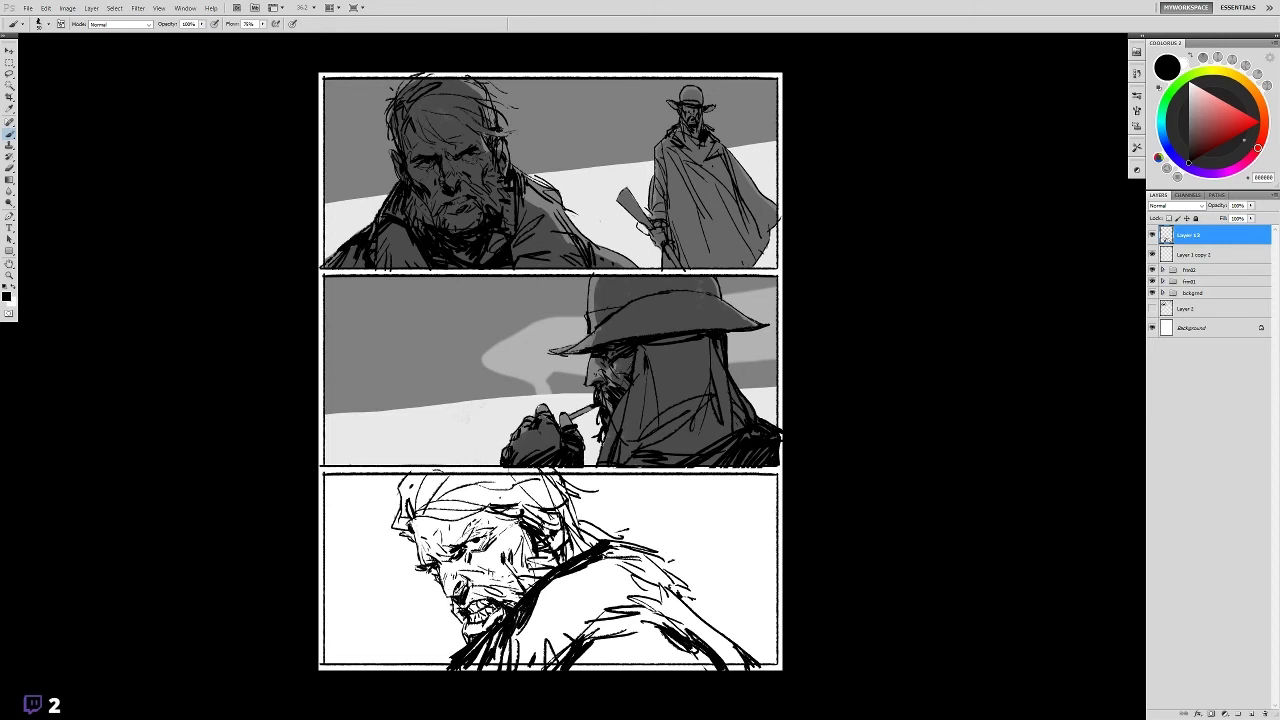
- Add a beard stroke near the mouth and a short dark stroke on the face
{"action": "left_click_drag", "start_coordinate": [468, 584], "coordinate": [476, 598]}
{"action": "left_click_drag", "start_coordinate": [522, 654], "coordinate": [490, 656]}
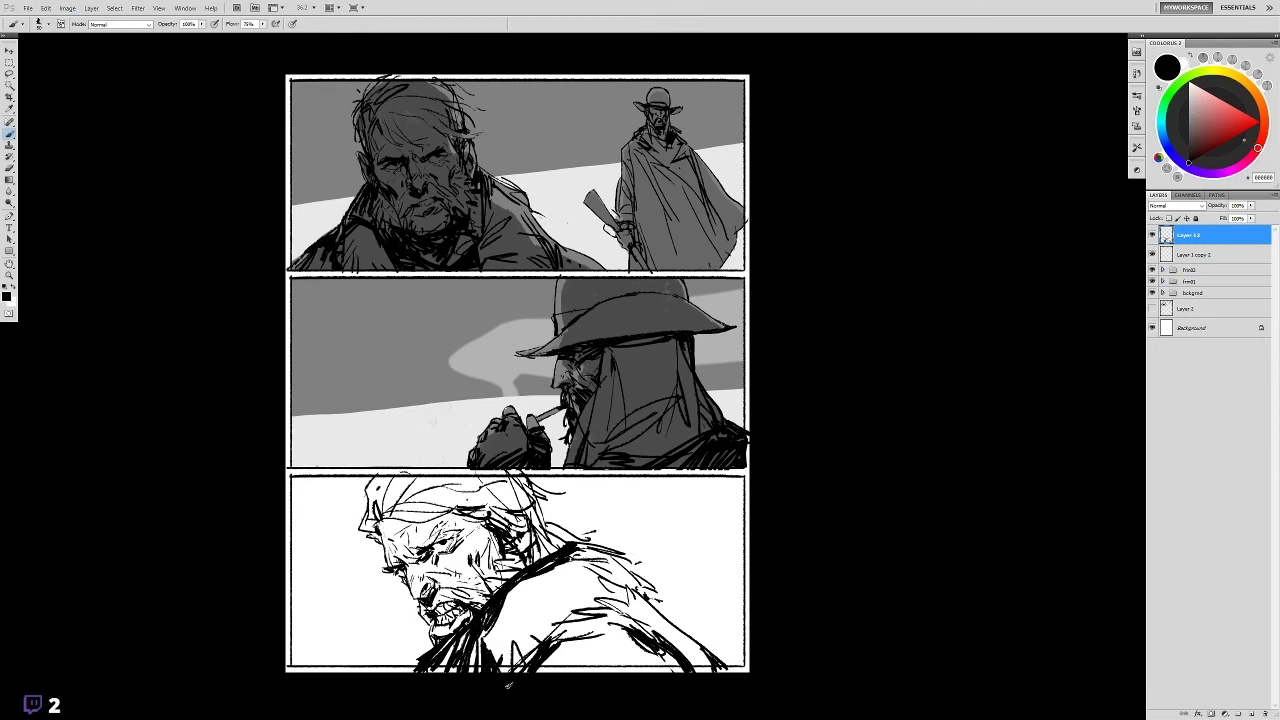
{"action": "left_click_drag", "start_coordinate": [642, 597], "coordinate": [666, 609]}
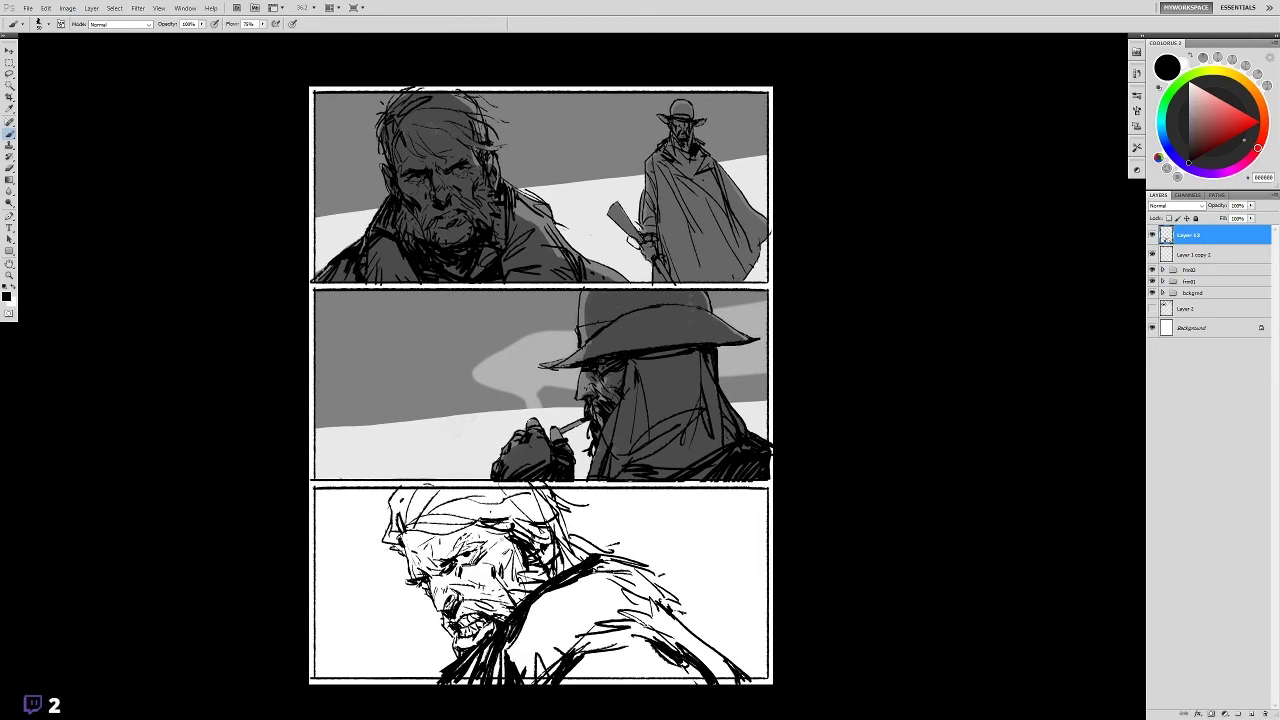
{"action": "left_click_drag", "start_coordinate": [500, 566], "coordinate": [482, 553]}
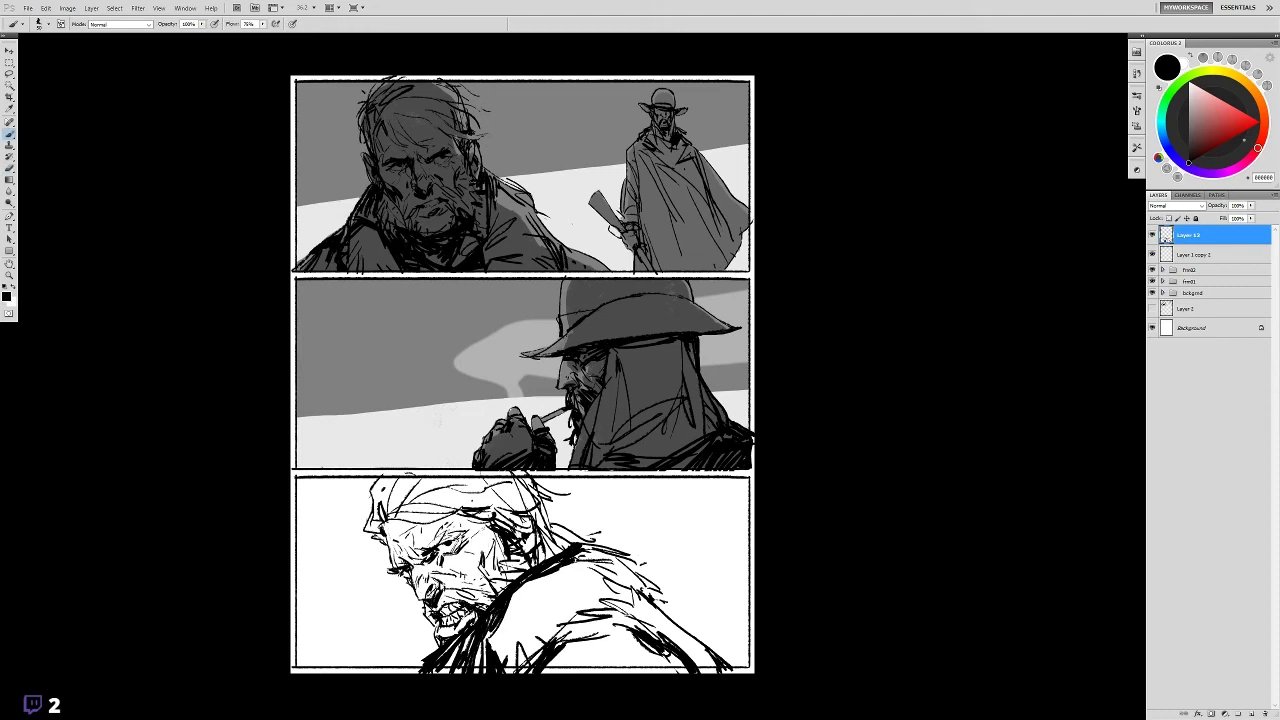
{"action": "left_click_drag", "start_coordinate": [390, 523], "coordinate": [416, 521]}
{"action": "key", "text": "e"}
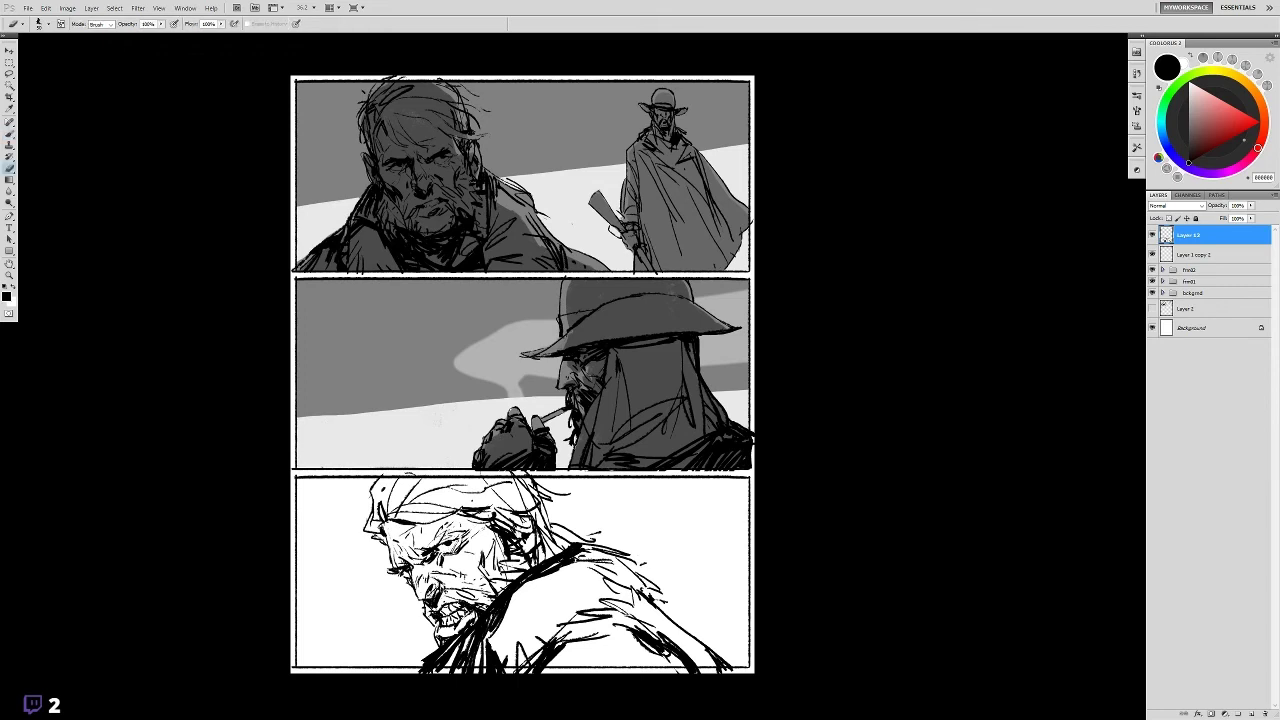
{"action": "scroll", "coordinate": [491, 550], "scroll_direction": "down", "scroll_amount": 1}
{"action": "key", "text": "b"}
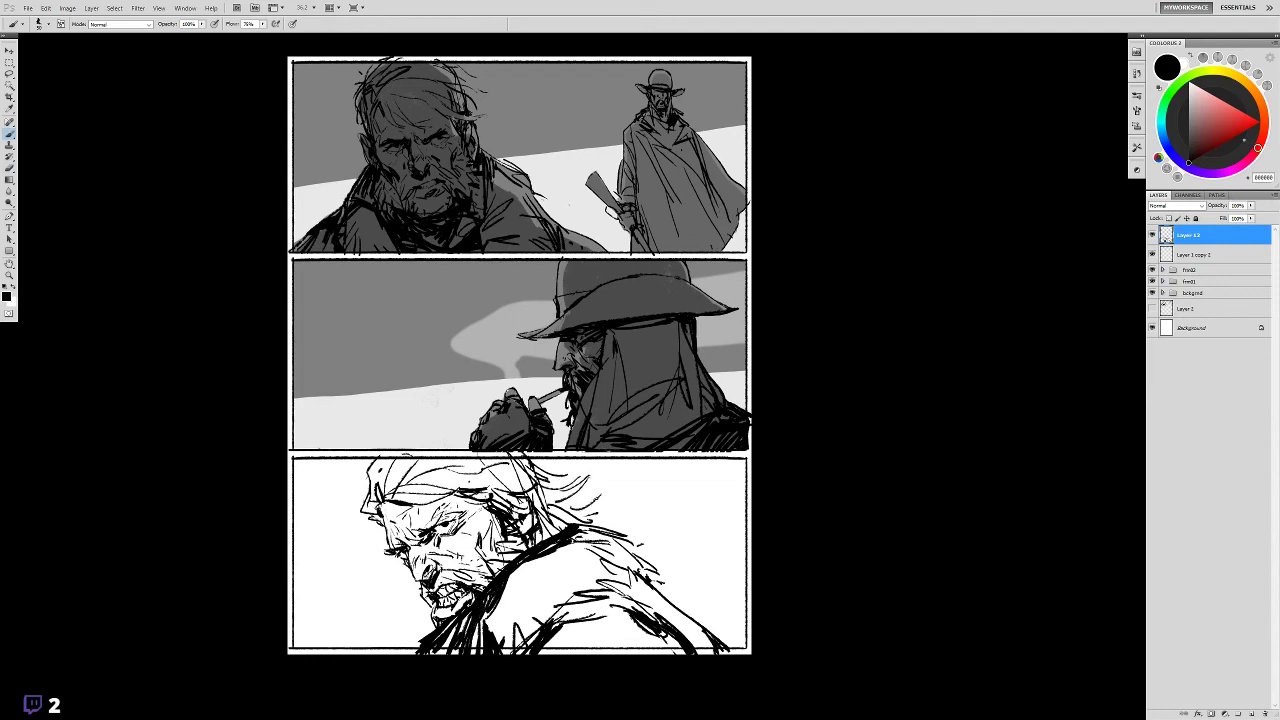
- Add fine hair strands to the old man's head, then select the Layer 1 copy 1 layer
{"action": "left_click_drag", "start_coordinate": [540, 480], "coordinate": [590, 488]}
{"action": "mouse_move", "coordinate": [499, 480]}
{"action": "left_mouse_down"}
{"action": "mouse_move", "coordinate": [431, 464]}
{"action": "mouse_move", "coordinate": [549, 435]}
{"action": "left_mouse_up"}
{"action": "key", "text": "e"}
{"action": "key", "text": "b"}
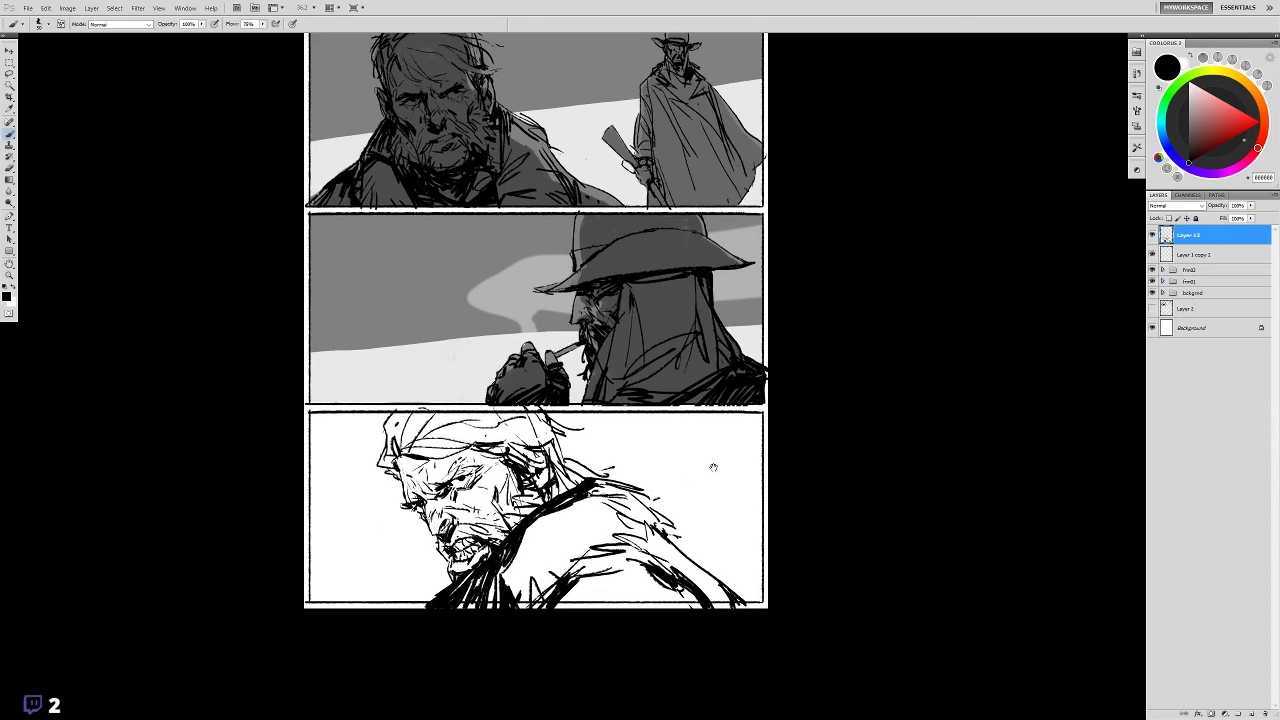
{"action": "left_click_drag", "start_coordinate": [430, 604], "coordinate": [383, 643]}
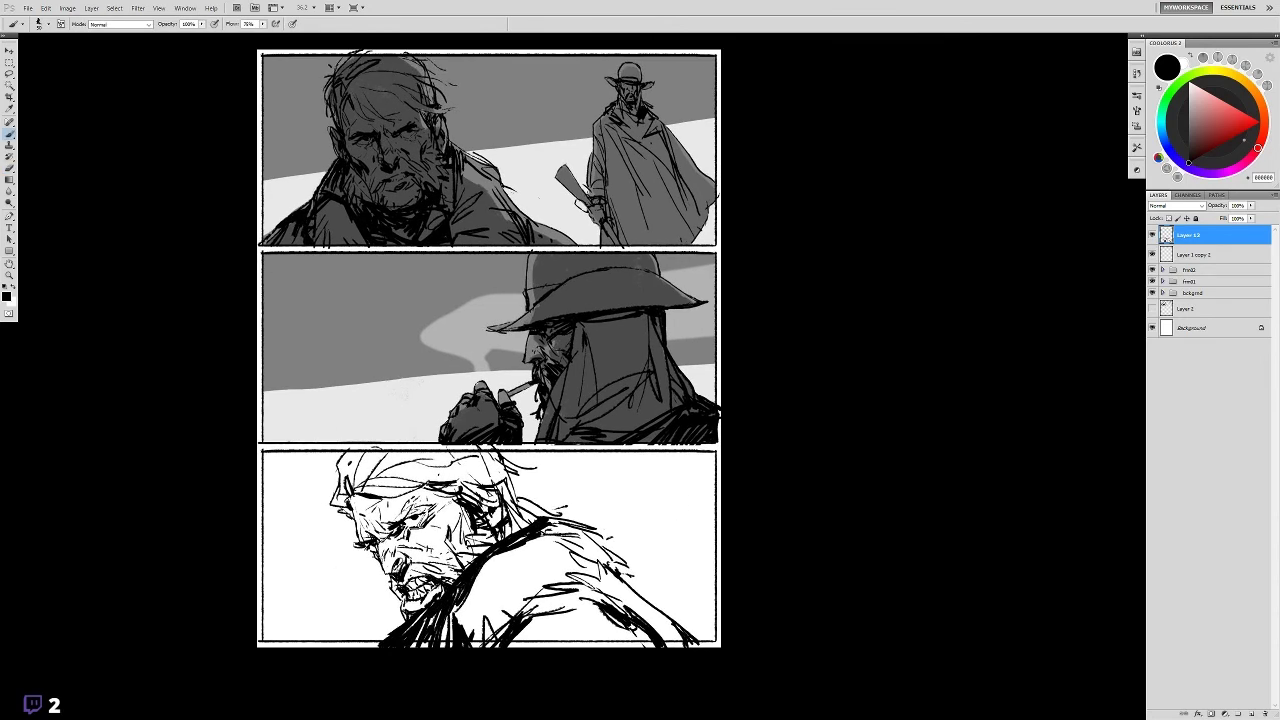
{"action": "left_click_drag", "start_coordinate": [364, 472], "coordinate": [354, 458]}
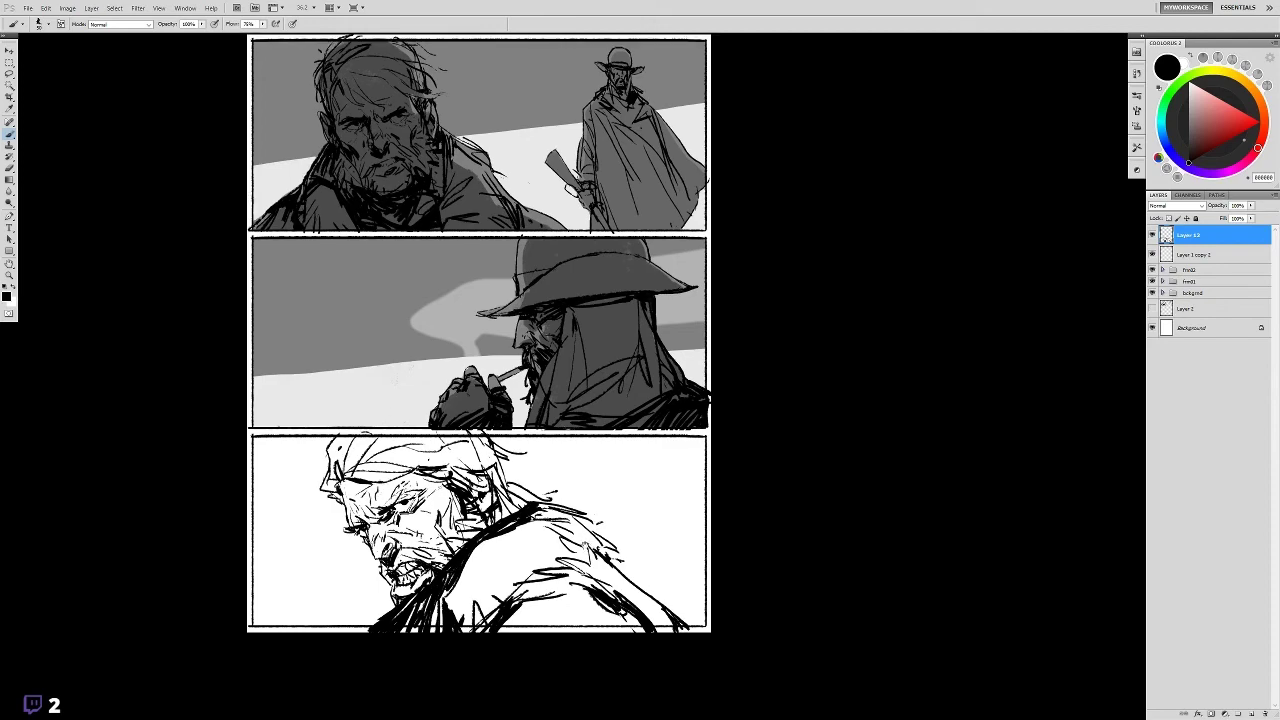
{"action": "mouse_move", "coordinate": [672, 467]}
{"action": "left_mouse_down"}
{"action": "mouse_move", "coordinate": [696, 521]}
{"action": "mouse_move", "coordinate": [682, 493]}
{"action": "mouse_move", "coordinate": [749, 517]}
{"action": "mouse_move", "coordinate": [757, 494]}
{"action": "mouse_move", "coordinate": [759, 505]}
{"action": "left_mouse_up"}
{"action": "left_click", "coordinate": [1192, 255]}
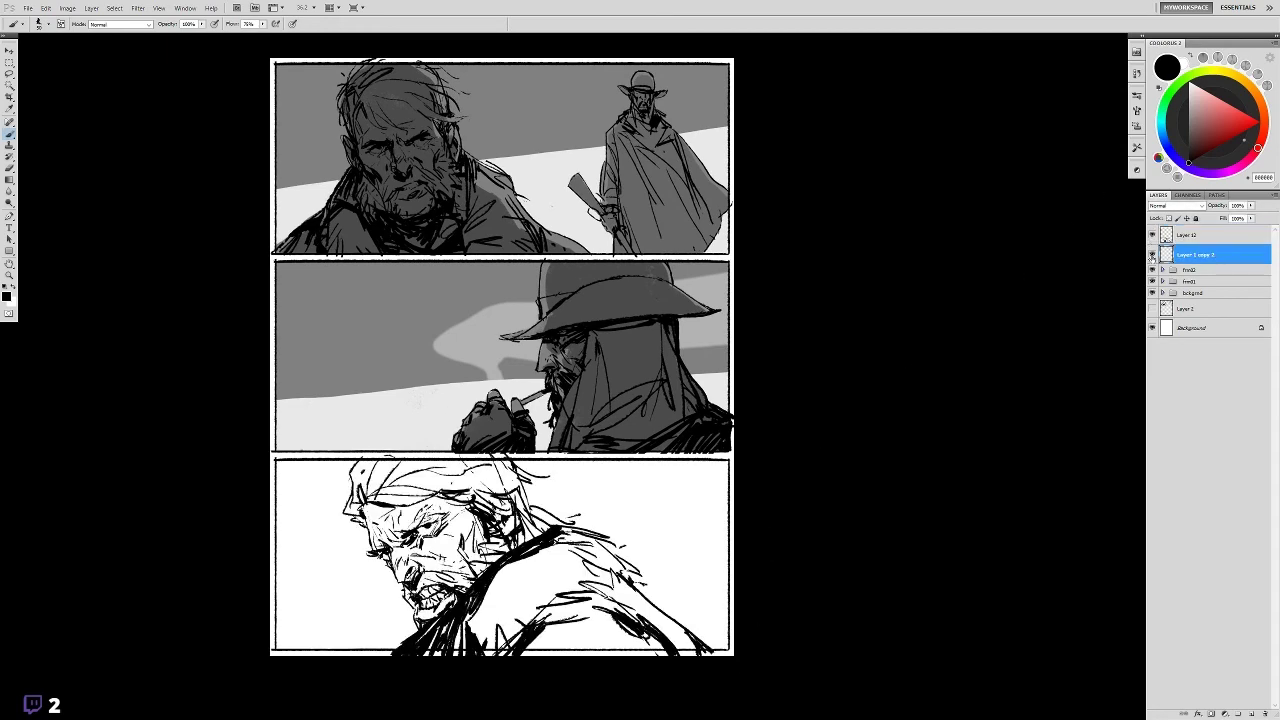
- Fill the whole bottom panel with grey on a new empty layer
{"action": "key", "text": "ctrl+shift+alt+n"}
{"action": "key", "text": "m"}
{"action": "left_click_drag", "start_coordinate": [275, 457], "coordinate": [730, 652]}
{"action": "key", "text": "shift+F5"}
{"action": "key", "text": "Return"}
{"action": "key", "text": "ctrl+d"}
- Add a layer clipped to the grey fill and pick dark grey 4A4A4A for brushwork
{"action": "left_click_drag", "start_coordinate": [834, 380], "coordinate": [857, 374]}
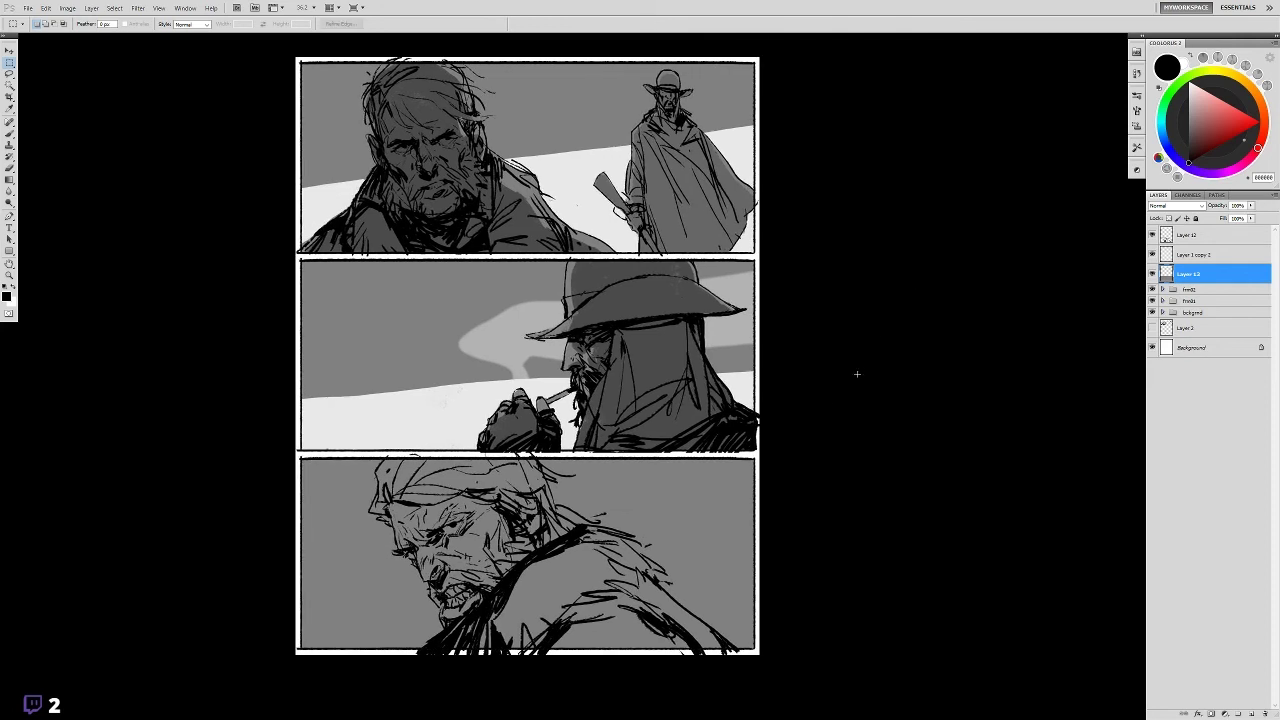
{"action": "key", "text": "ctrl+shift+n"}
{"action": "left_click", "coordinate": [688, 264]}
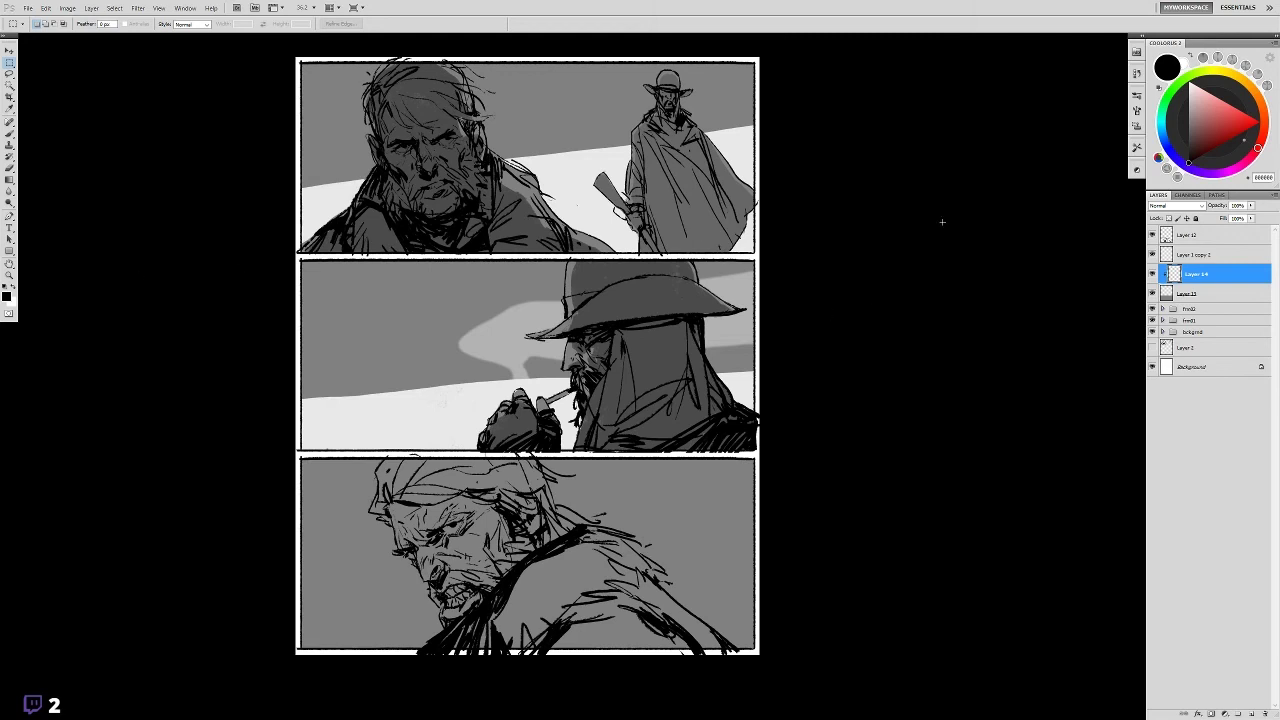
{"action": "left_click_drag", "start_coordinate": [918, 353], "coordinate": [940, 331]}
{"action": "key", "text": "b"}
{"action": "right_click", "coordinate": [582, 524]}
{"action": "key", "text": "Escape"}
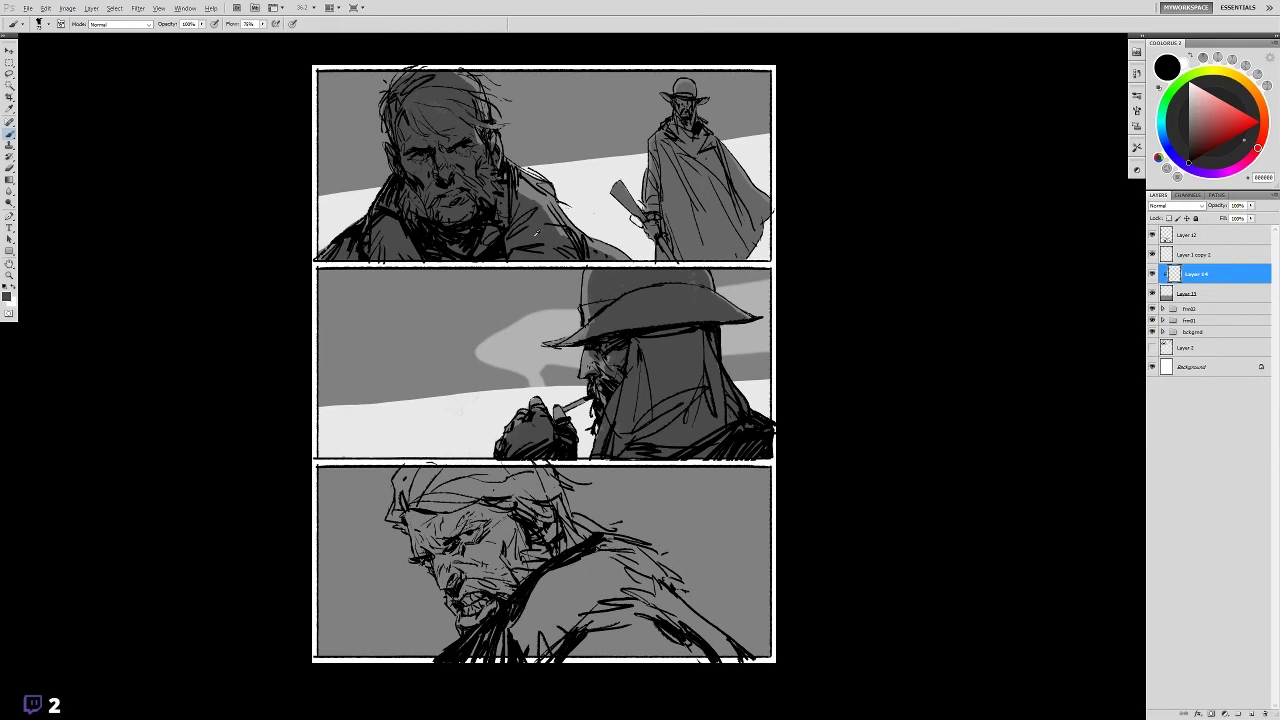
{"action": "left_click", "coordinate": [527, 503], "text": "alt"}
- Brush dark grey shading over the face, hair, forehead and shoulder of the bottom figure
{"action": "left_click_drag", "start_coordinate": [591, 524], "coordinate": [587, 516]}
{"action": "mouse_move", "coordinate": [426, 521]}
{"action": "left_mouse_down"}
{"action": "mouse_move", "coordinate": [405, 545]}
{"action": "mouse_move", "coordinate": [410, 460]}
{"action": "mouse_move", "coordinate": [460, 545]}
{"action": "left_mouse_up"}
{"action": "mouse_move", "coordinate": [470, 470]}
{"action": "left_mouse_down"}
{"action": "mouse_move", "coordinate": [452, 572]}
{"action": "mouse_move", "coordinate": [440, 560]}
{"action": "mouse_move", "coordinate": [466, 594]}
{"action": "mouse_move", "coordinate": [484, 540]}
{"action": "mouse_move", "coordinate": [496, 590]}
{"action": "mouse_move", "coordinate": [470, 628]}
{"action": "left_mouse_up"}
{"action": "mouse_move", "coordinate": [505, 576]}
{"action": "left_mouse_down"}
{"action": "mouse_move", "coordinate": [540, 645]}
{"action": "mouse_move", "coordinate": [670, 650]}
{"action": "left_mouse_up"}
{"action": "left_click_drag", "start_coordinate": [600, 588], "coordinate": [700, 652]}
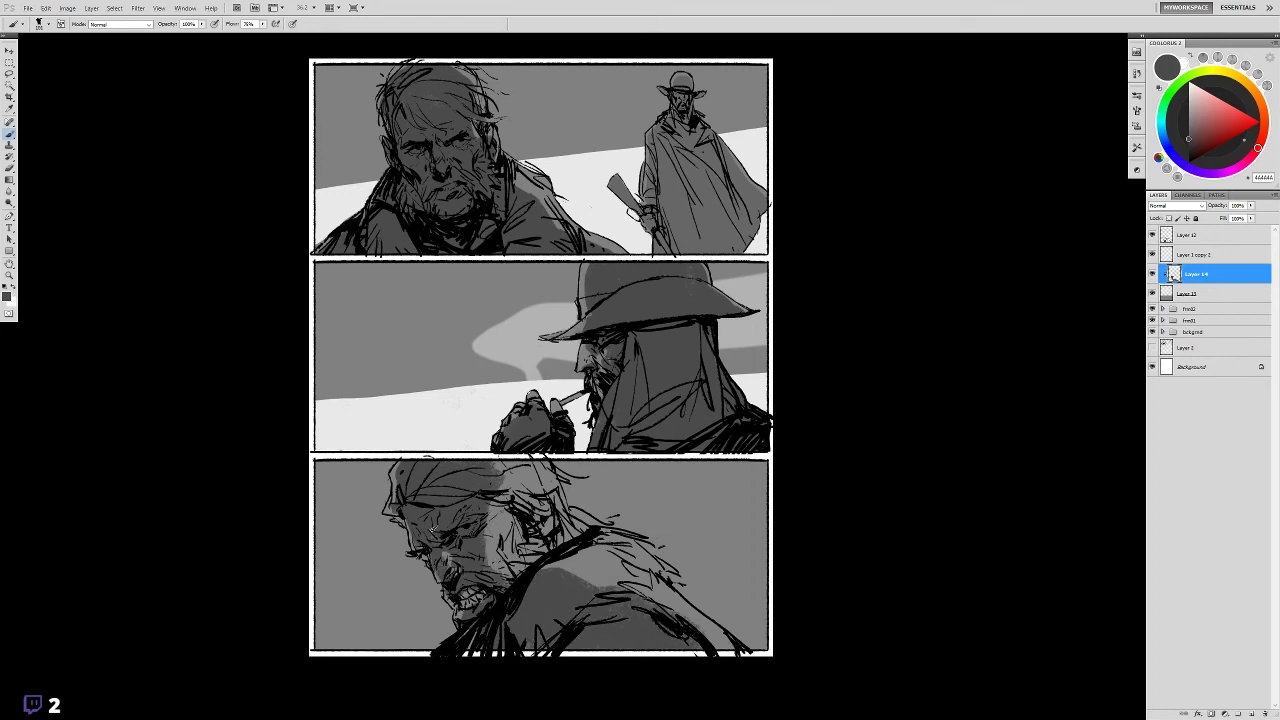
- Darken the snarling face, neck and shoulder, and hatch the panel's lower right
{"action": "left_click_drag", "start_coordinate": [495, 503], "coordinate": [488, 560]}
{"action": "mouse_move", "coordinate": [505, 465]}
{"action": "left_mouse_down"}
{"action": "mouse_move", "coordinate": [488, 570]}
{"action": "mouse_move", "coordinate": [526, 490]}
{"action": "left_mouse_up"}
{"action": "mouse_move", "coordinate": [505, 588]}
{"action": "left_mouse_down"}
{"action": "mouse_move", "coordinate": [510, 540]}
{"action": "mouse_move", "coordinate": [536, 566]}
{"action": "left_mouse_up"}
{"action": "left_click_drag", "start_coordinate": [617, 607], "coordinate": [700, 640]}
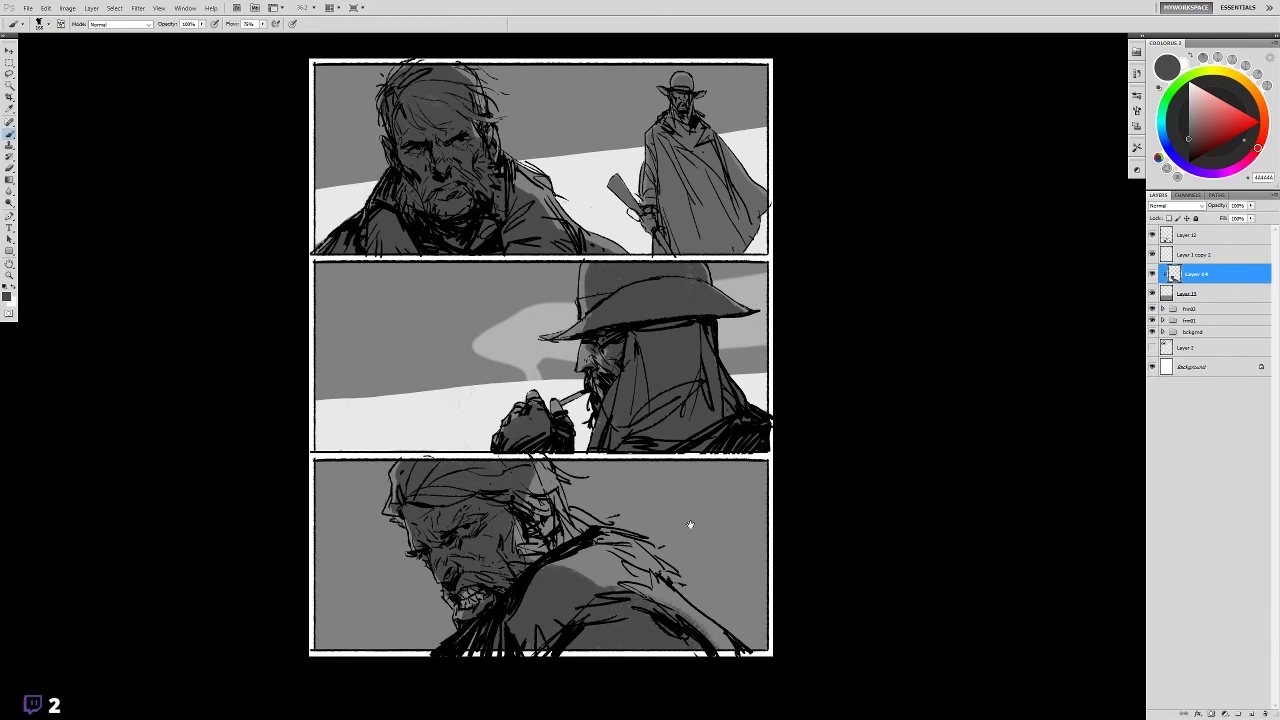
- Create a new Layer 15 above Layer 13
{"action": "left_click", "coordinate": [1190, 293]}
{"action": "key", "text": "ctrl+shift+n"}
{"action": "key", "text": "Return"}
{"action": "key", "text": "l"}
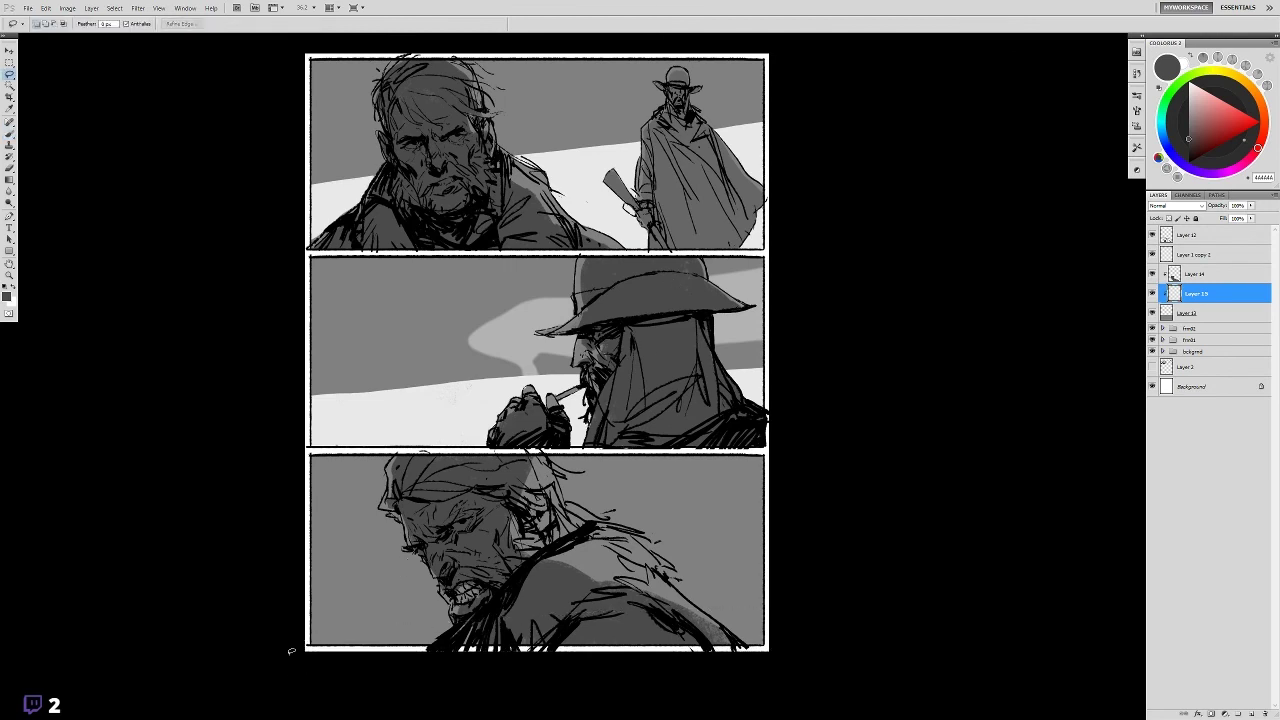
- Paint a light grey strip along the bottom edge of the lower panel
{"action": "left_click_drag", "start_coordinate": [300, 648], "coordinate": [310, 650]}
{"action": "key", "text": "b"}
{"action": "key", "text": "x"}
{"action": "left_click_drag", "start_coordinate": [740, 628], "coordinate": [320, 642]}
{"action": "key", "text": "ctrl+d"}
- Toggle Layer 13's visibility to compare the bottom panel with and without it
{"action": "mouse_move", "coordinate": [884, 528]}
{"action": "left_mouse_down"}
{"action": "mouse_move", "coordinate": [875, 519]}
{"action": "mouse_move", "coordinate": [871, 531]}
{"action": "left_mouse_up"}
{"action": "left_click", "coordinate": [1152, 293]}
{"action": "left_click", "coordinate": [1151, 293]}
{"action": "left_click", "coordinate": [1151, 293]}
{"action": "left_click_drag", "start_coordinate": [1051, 320], "coordinate": [857, 408]}
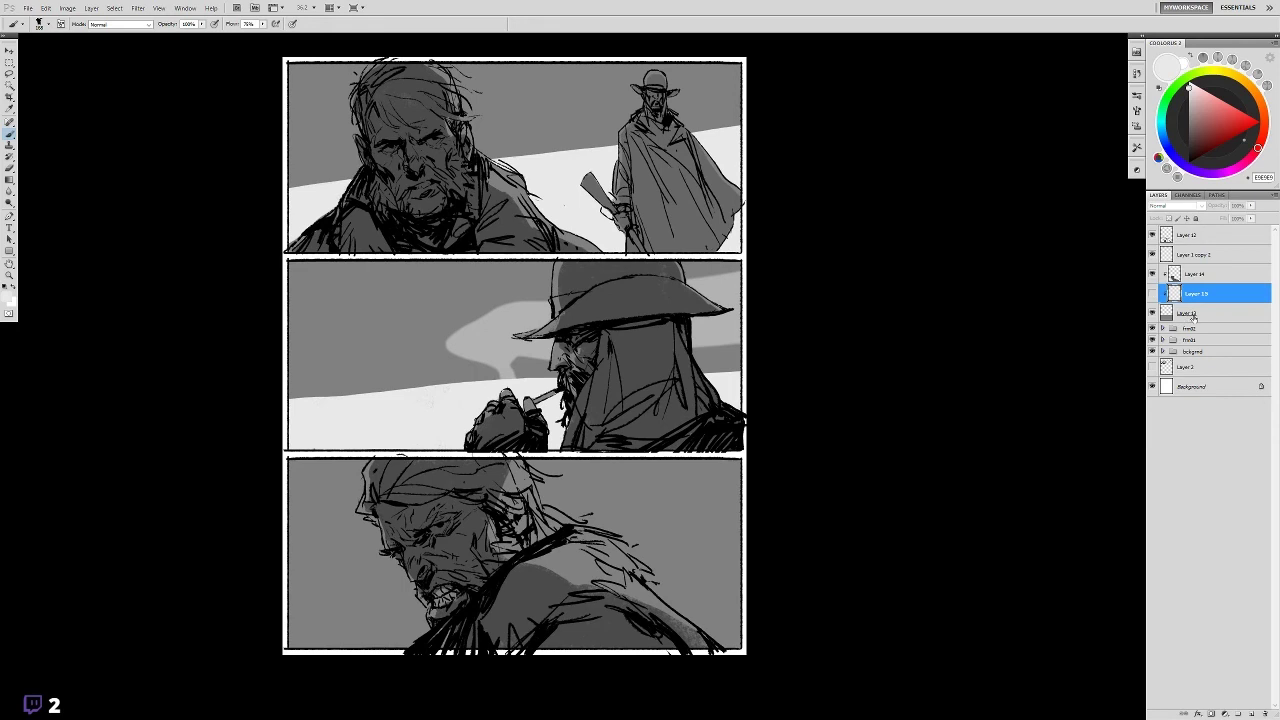
- Group the bottom panel's layers into a new folder and rename it
{"action": "left_click", "coordinate": [1191, 318], "text": "shift"}
{"action": "left_click", "coordinate": [1190, 234], "text": "shift"}
{"action": "key", "text": "ctrl+g"}
{"action": "double_click", "coordinate": [1191, 231]}
{"action": "key", "text": "Return"}
- In frm02, compare the middle panel's light paint and lasso its light band on Layer 11
{"action": "left_click", "coordinate": [1162, 242]}
{"action": "left_click", "coordinate": [1151, 296]}
{"action": "left_click", "coordinate": [1151, 296]}
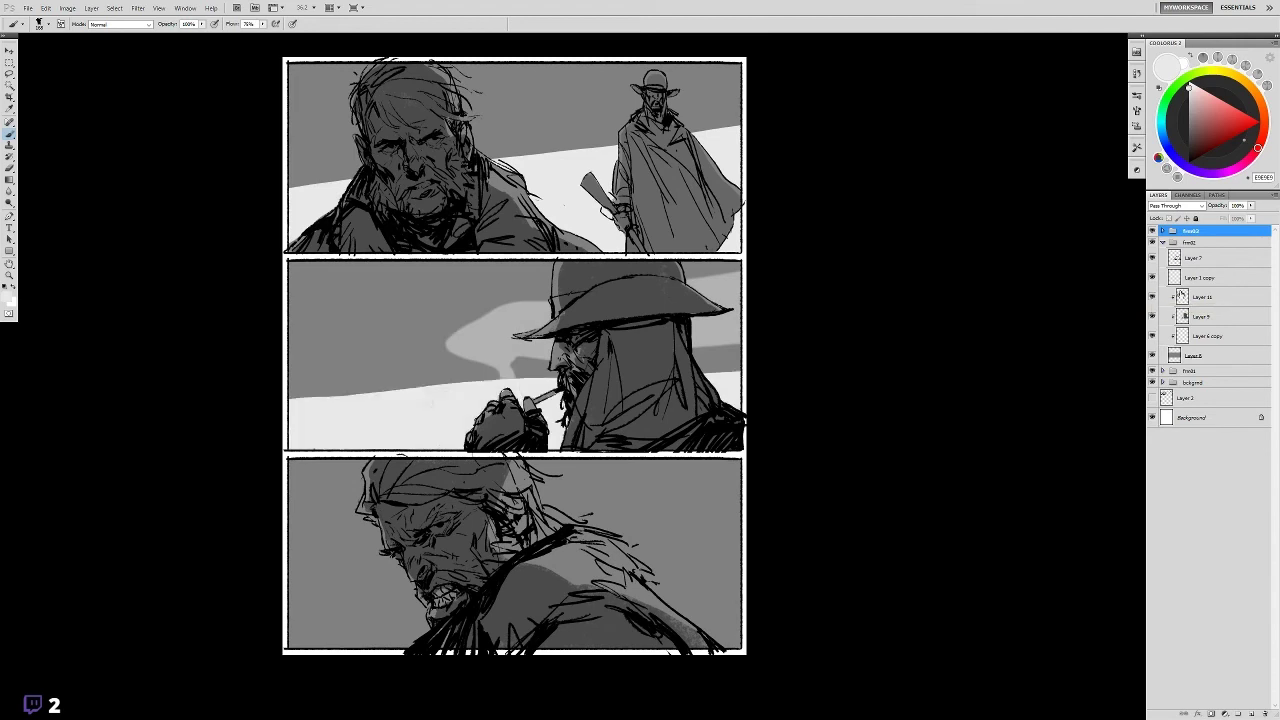
{"action": "left_click", "coordinate": [1181, 296]}
{"action": "key", "text": "l"}
{"action": "left_click_drag", "start_coordinate": [760, 345], "coordinate": [160, 390]}
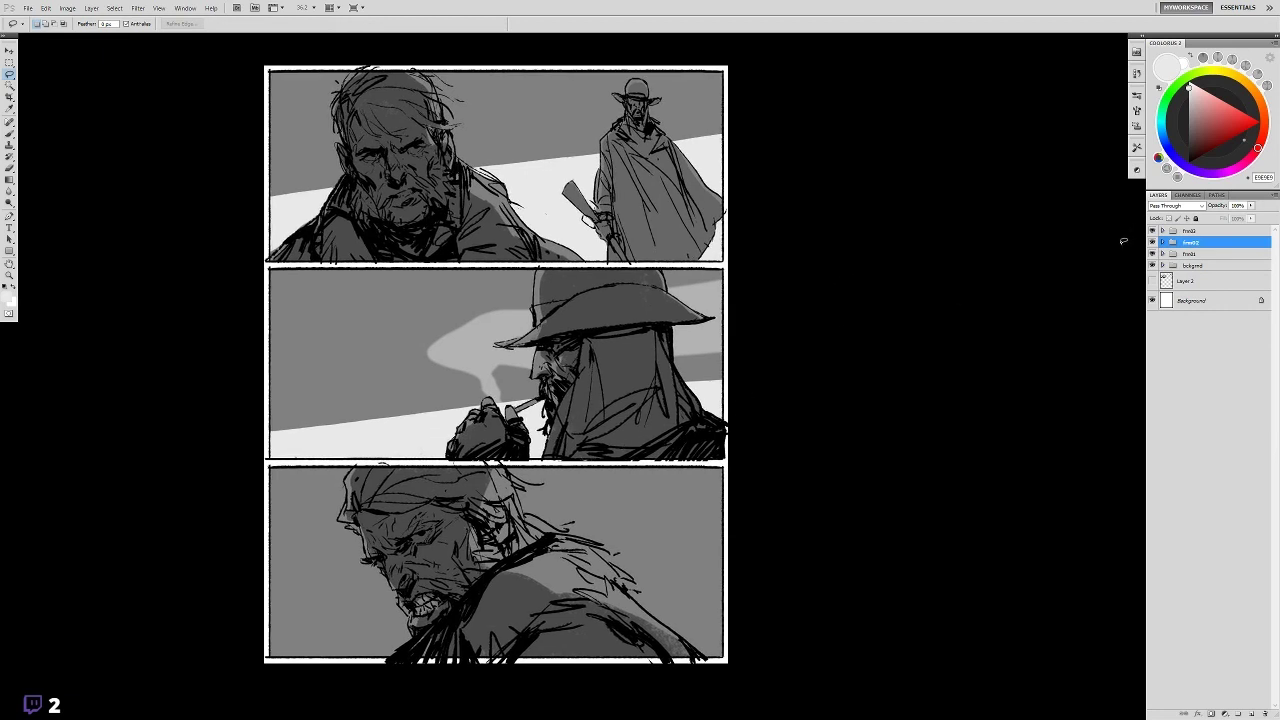
- Hide the smoke layer in the middle panel's frm02 folder
{"action": "left_click", "coordinate": [1162, 242]}
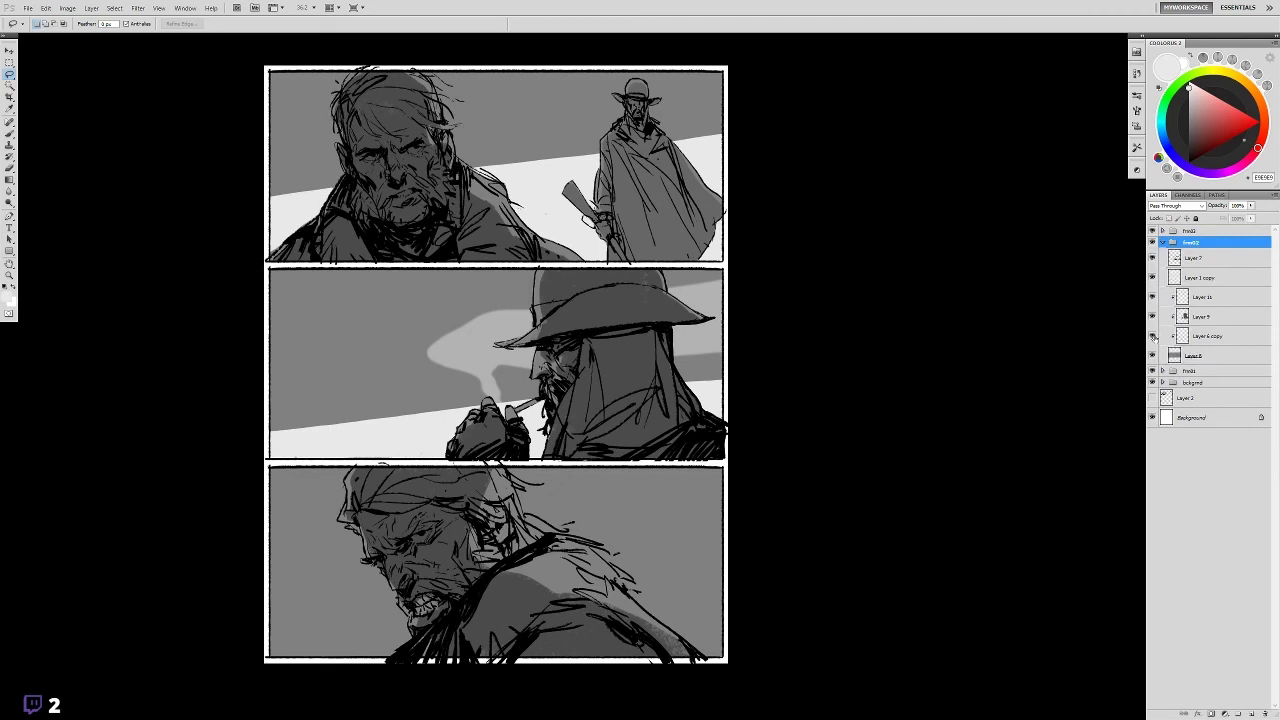
{"action": "left_click", "coordinate": [1152, 336]}
{"action": "left_click", "coordinate": [1162, 242]}
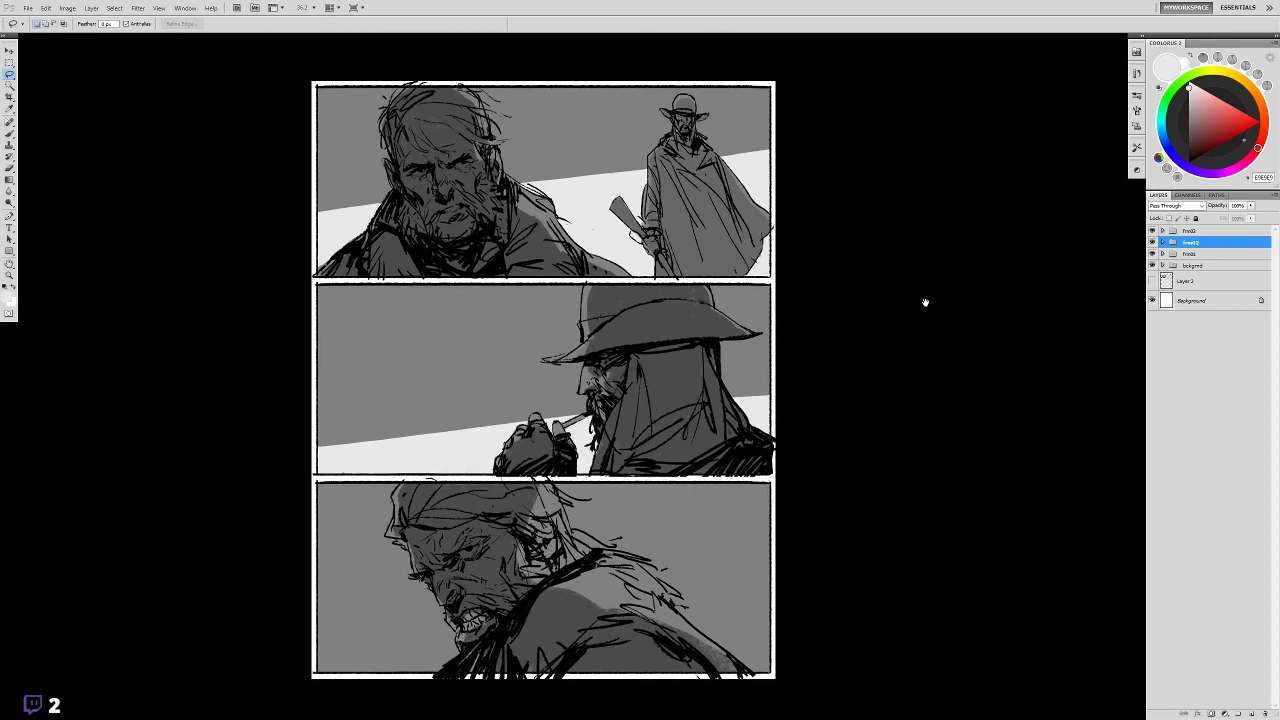
- Select Layer 12 inside the bottom panel's folder, then collapse the folder
{"action": "left_click", "coordinate": [1162, 231]}
{"action": "left_click", "coordinate": [1193, 250]}
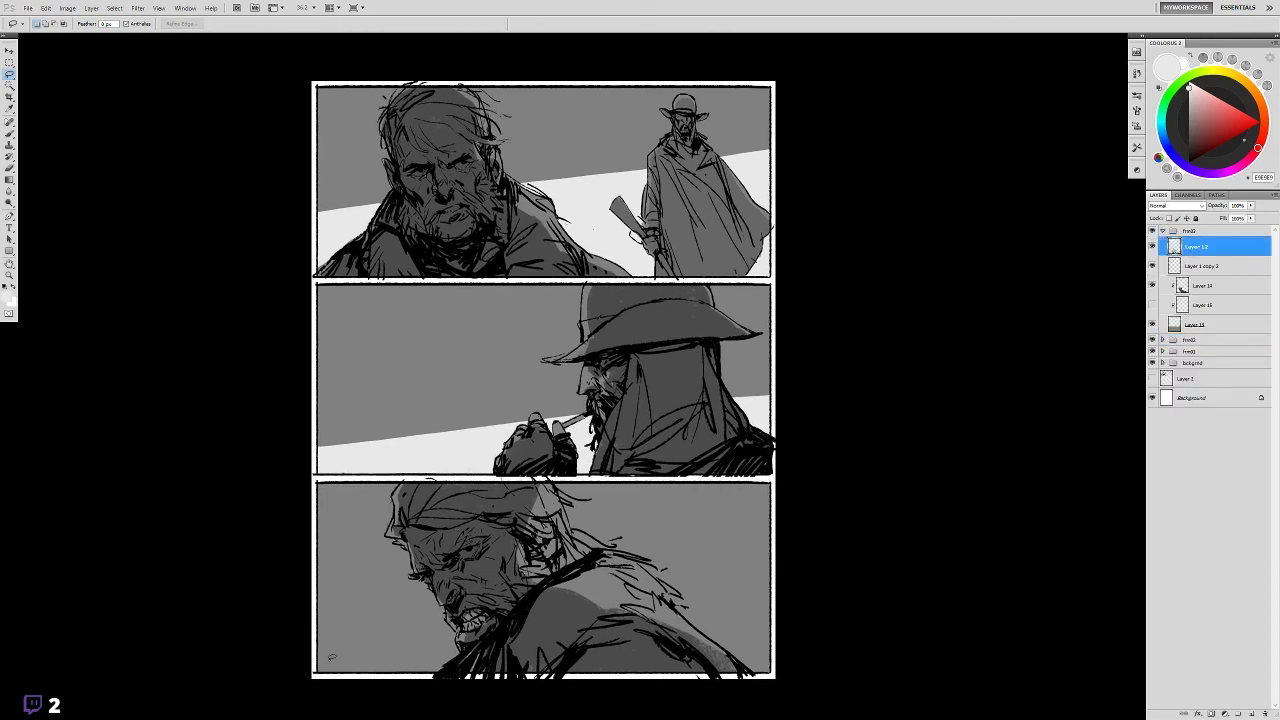
{"action": "key", "text": "m"}
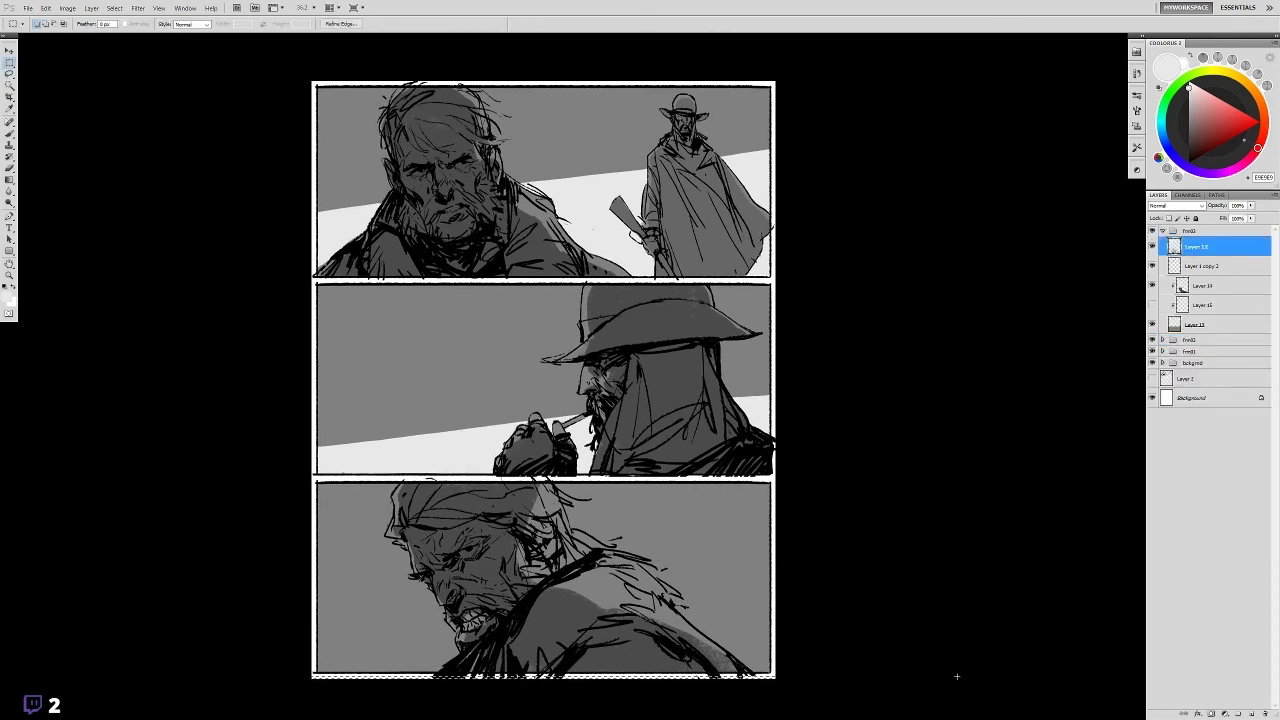
{"action": "left_click_drag", "start_coordinate": [917, 449], "coordinate": [905, 505]}
{"action": "left_click", "coordinate": [1162, 231]}
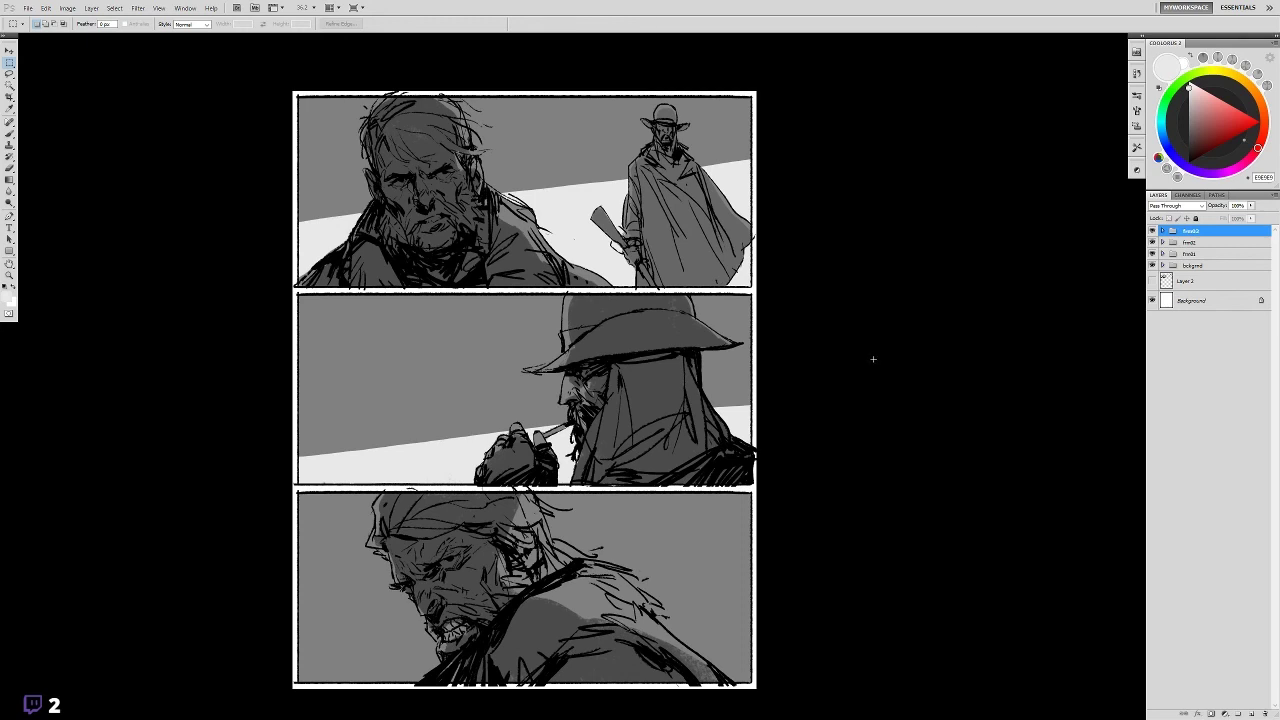
{"action": "left_click_drag", "start_coordinate": [848, 348], "coordinate": [866, 352]}
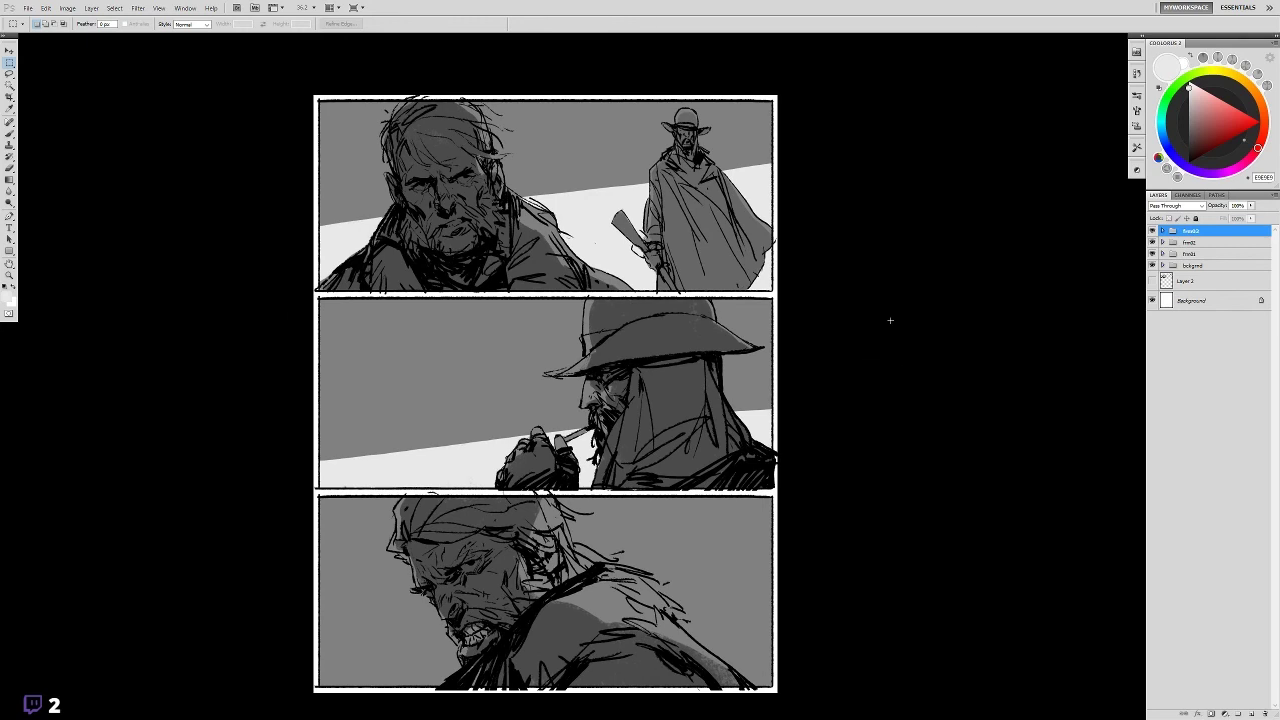
{"action": "key", "text": "t"}
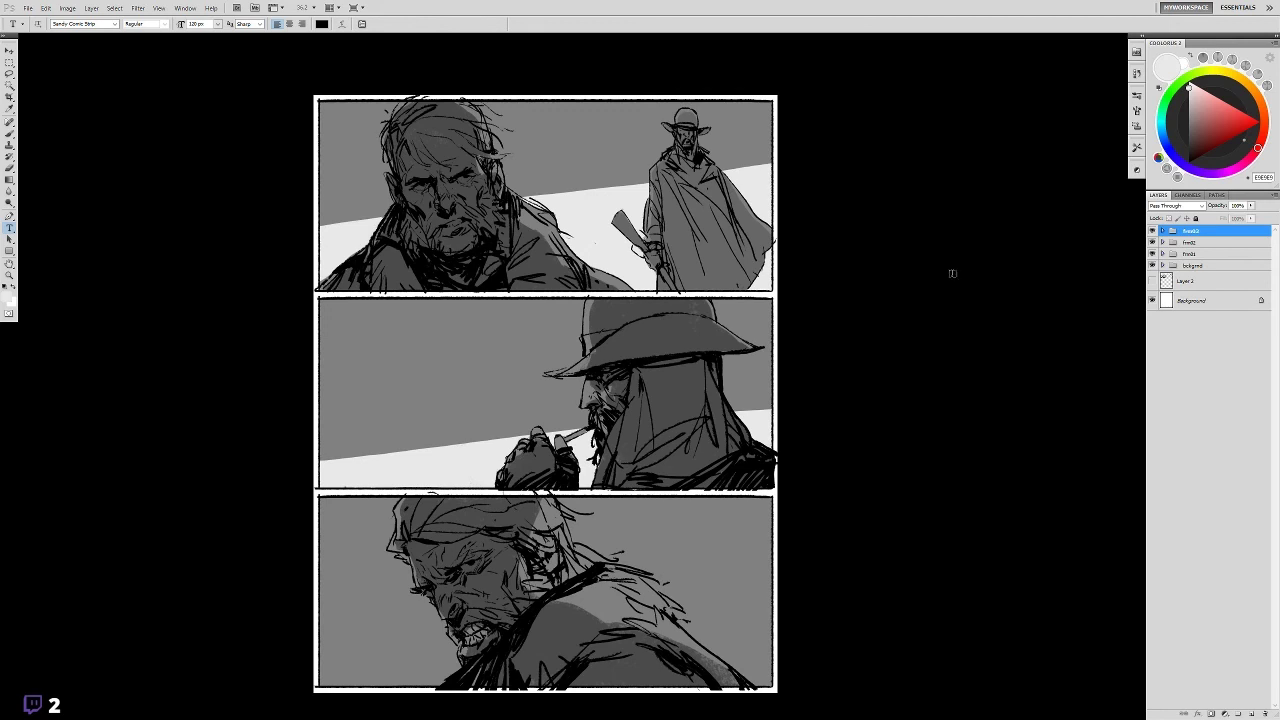
- Draw a text box in the top panel and set the lettering to white, 48 px
{"action": "left_click_drag", "start_coordinate": [525, 125], "coordinate": [629, 161]}
{"action": "type", "text": "WHER"}
{"action": "key", "text": "BackSpace"}
{"action": "key", "text": "BackSpace"}
{"action": "key", "text": "BackSpace"}
{"action": "left_click", "coordinate": [323, 23]}
{"action": "left_click", "coordinate": [752, 94]}
{"action": "left_click", "coordinate": [960, 98]}
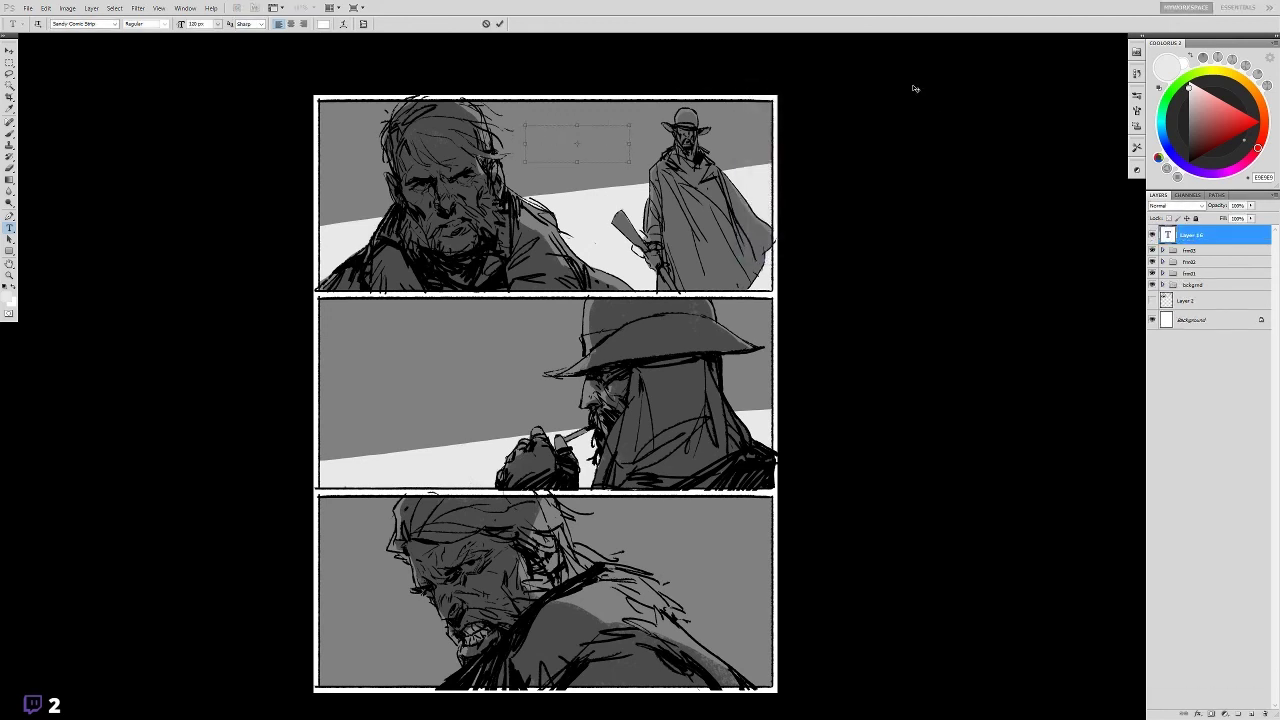
{"action": "left_click", "coordinate": [217, 23]}
{"action": "left_click", "coordinate": [198, 189]}
{"action": "key", "text": "BackSpace"}
{"action": "key", "text": "BackSpace"}
{"action": "key", "text": "BackSpace"}
- Letter 'WHERE ARE YOU TAKING ME, MISTER?' in the top panel and lower it slightly
{"action": "left_click", "coordinate": [217, 23]}
{"action": "left_click", "coordinate": [196, 173]}
{"action": "type", "text": "WHERE ARE YOU TAKING ME, MISTER?"}
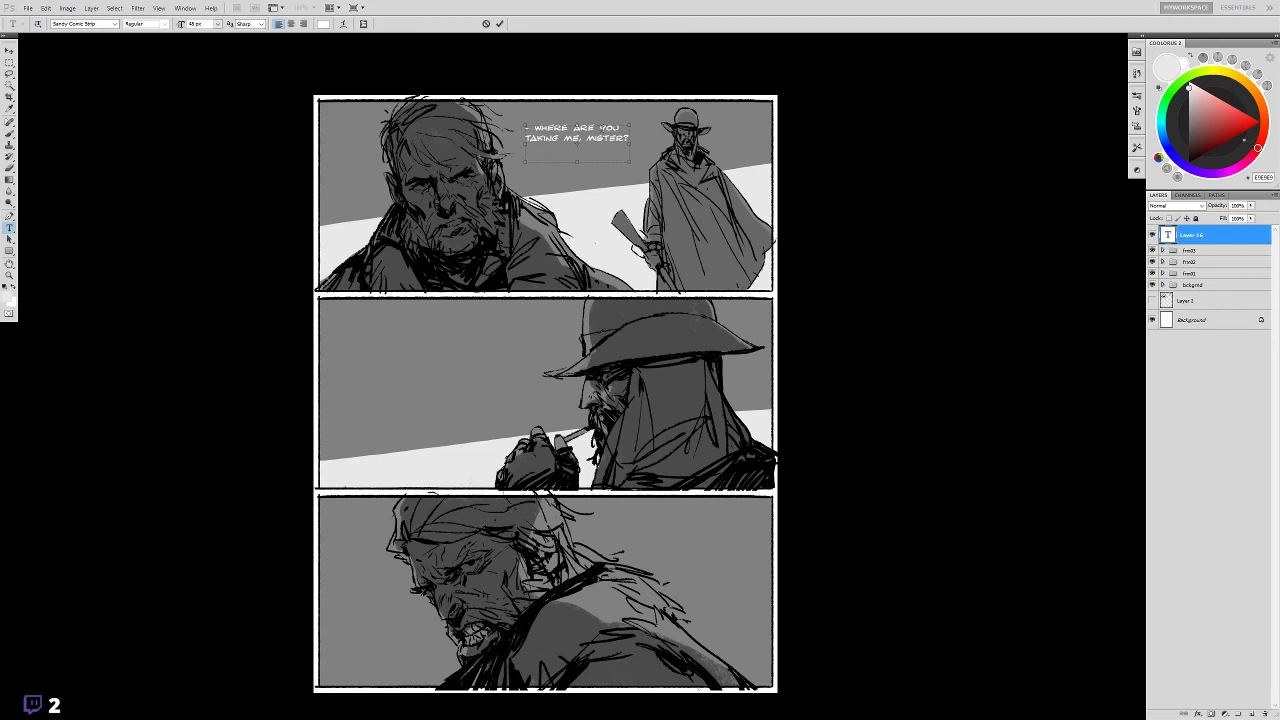
{"action": "left_click", "coordinate": [499, 23]}
{"action": "left_click_drag", "start_coordinate": [571, 145], "coordinate": [561, 185]}
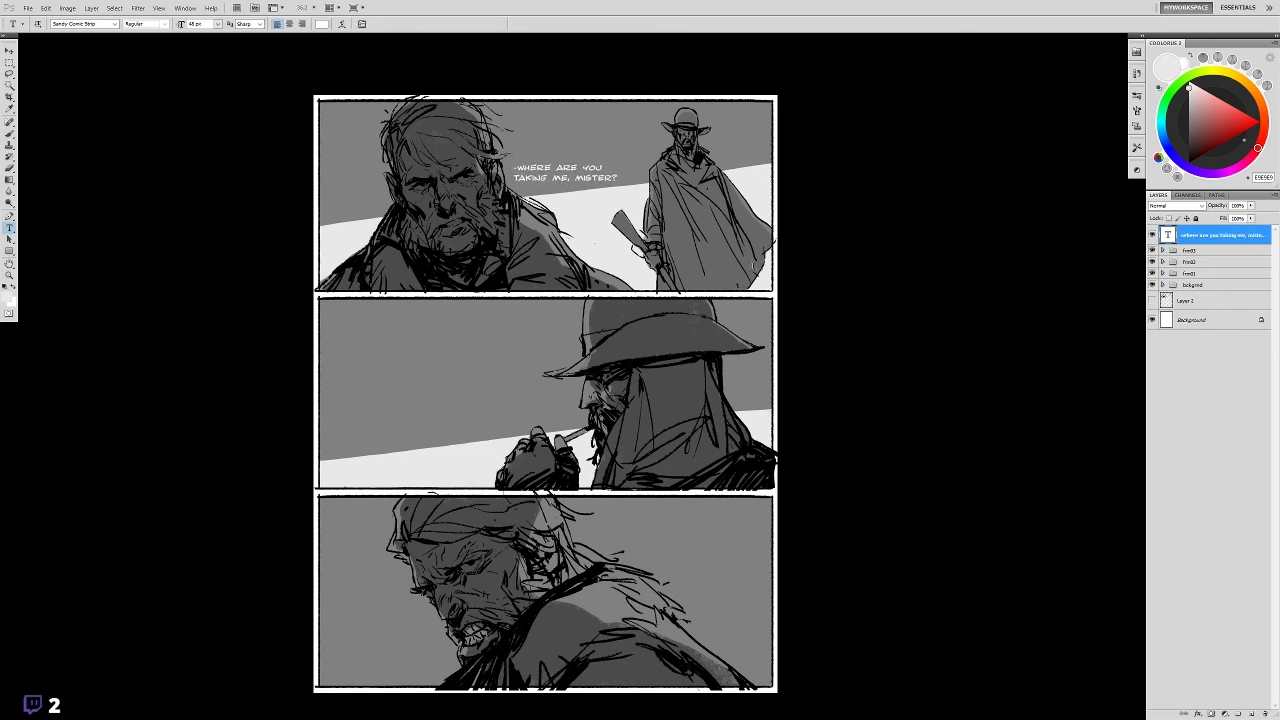
- Letter 'TO HANG...' in the middle panel and position it
{"action": "left_click_drag", "start_coordinate": [514, 410], "coordinate": [566, 423]}
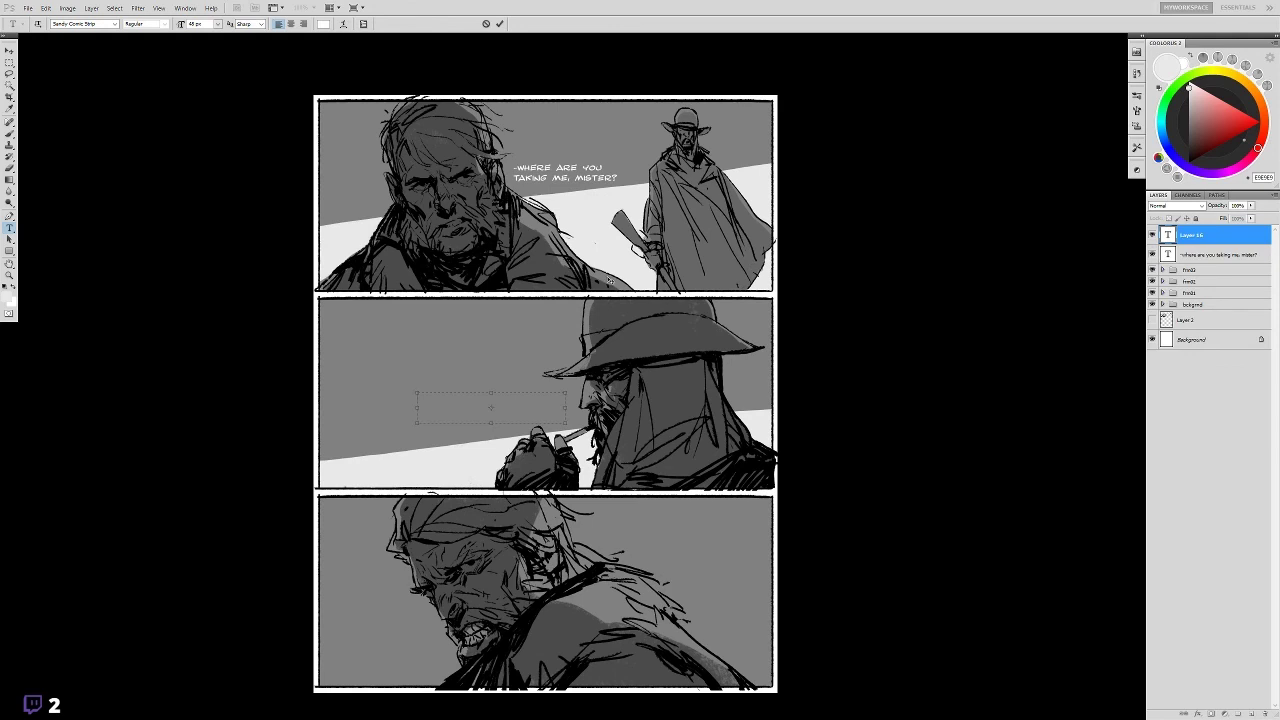
{"action": "type", "text": "you know"}
{"action": "type", "text": " what i"}
{"action": "key", "text": "BackSpace"}
{"action": "key", "text": "BackSpace"}
{"action": "key", "text": "BackSpace"}
{"action": "key", "text": "BackSpace"}
{"action": "key", "text": "BackSpace"}
{"action": "key", "text": "BackSpace"}
{"action": "key", "text": "BackSpace"}
{"action": "type", "text": "to hang"}
{"action": "key", "text": "ctrl+Return"}
{"action": "left_click_drag", "start_coordinate": [440, 396], "coordinate": [544, 416]}
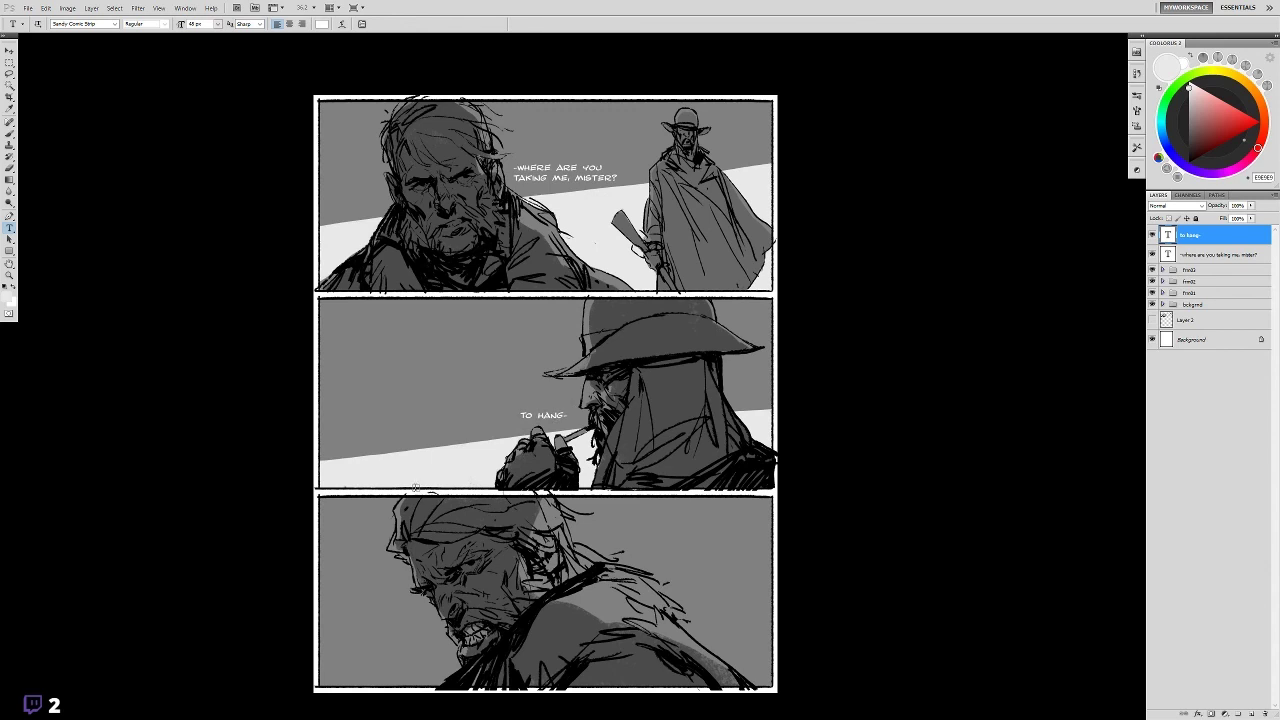
{"action": "left_click_drag", "start_coordinate": [344, 603], "coordinate": [475, 660]}
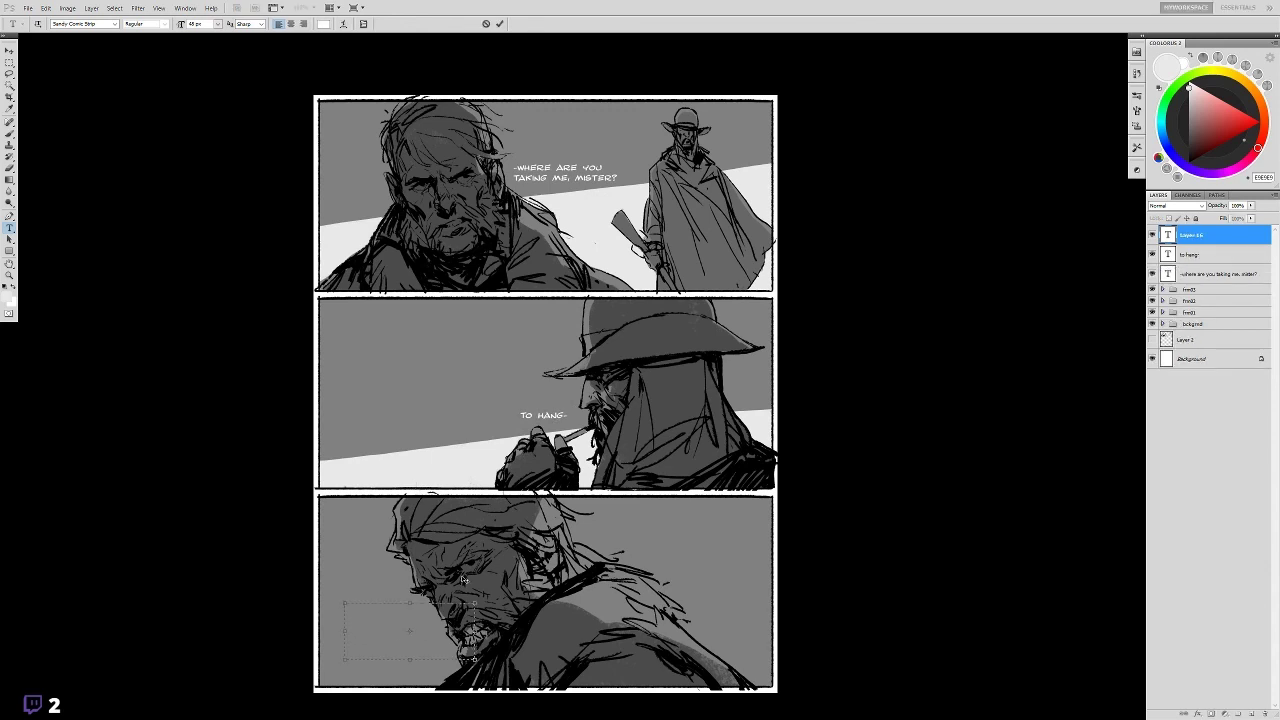
{"action": "key", "text": "Escape"}
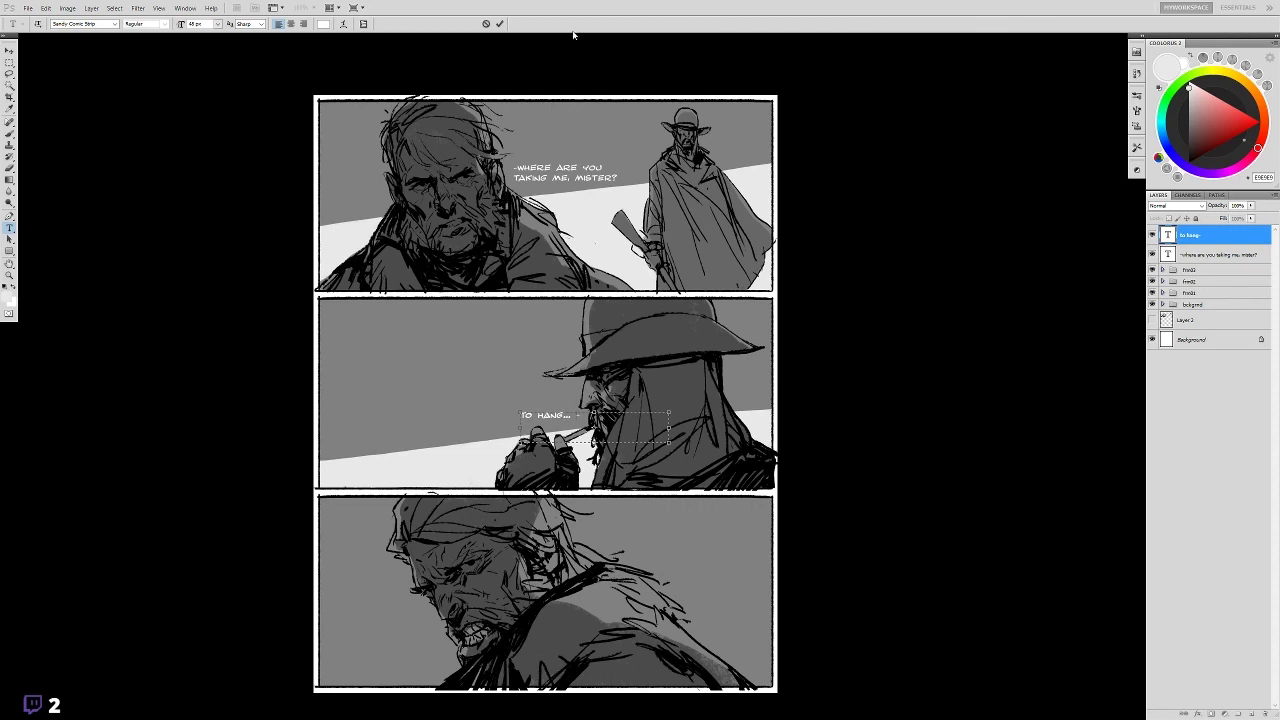
{"action": "key", "text": "ctrl+Return"}
{"action": "left_click_drag", "start_coordinate": [544, 422], "coordinate": [536, 419]}
- Letter 'WE'LL SEE WHO HANGS FIRST... DOG!' in the bottom panel
{"action": "left_click_drag", "start_coordinate": [361, 601], "coordinate": [506, 659]}
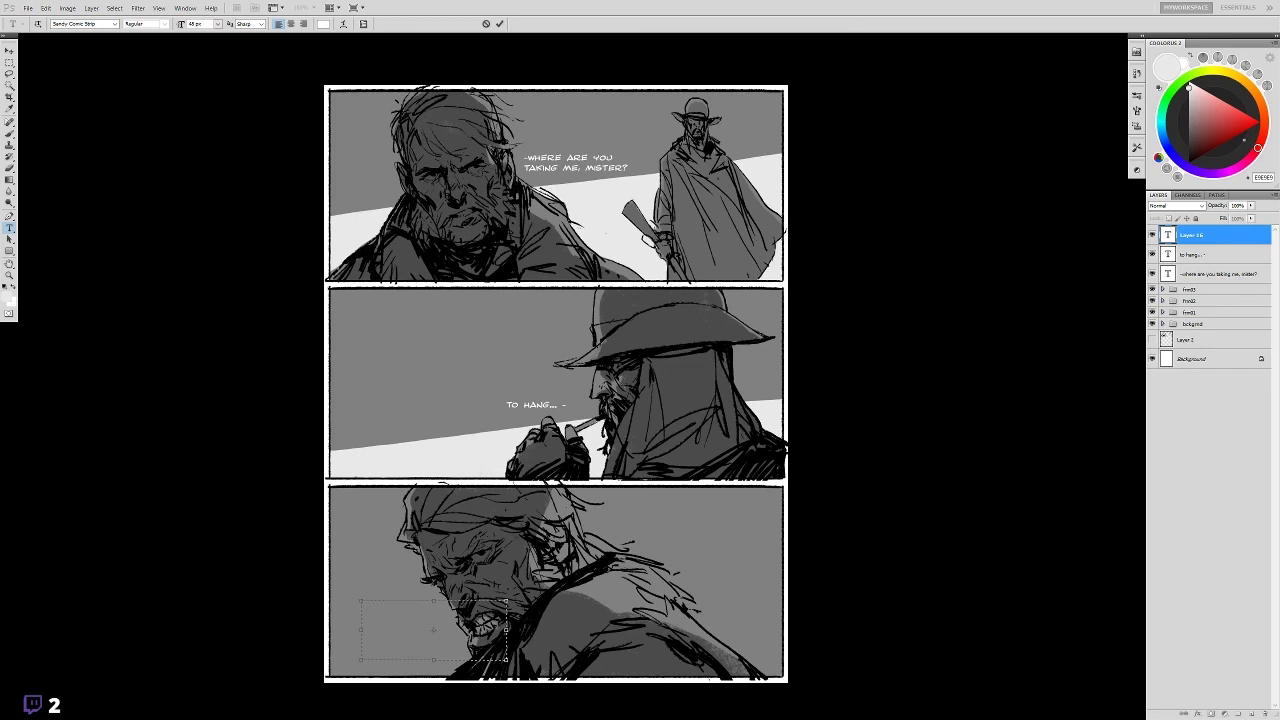
{"action": "type", "text": "WE'LL SEE WHO HANGS FIRST... DOG! -"}
{"action": "key", "text": "ctrl+Return"}
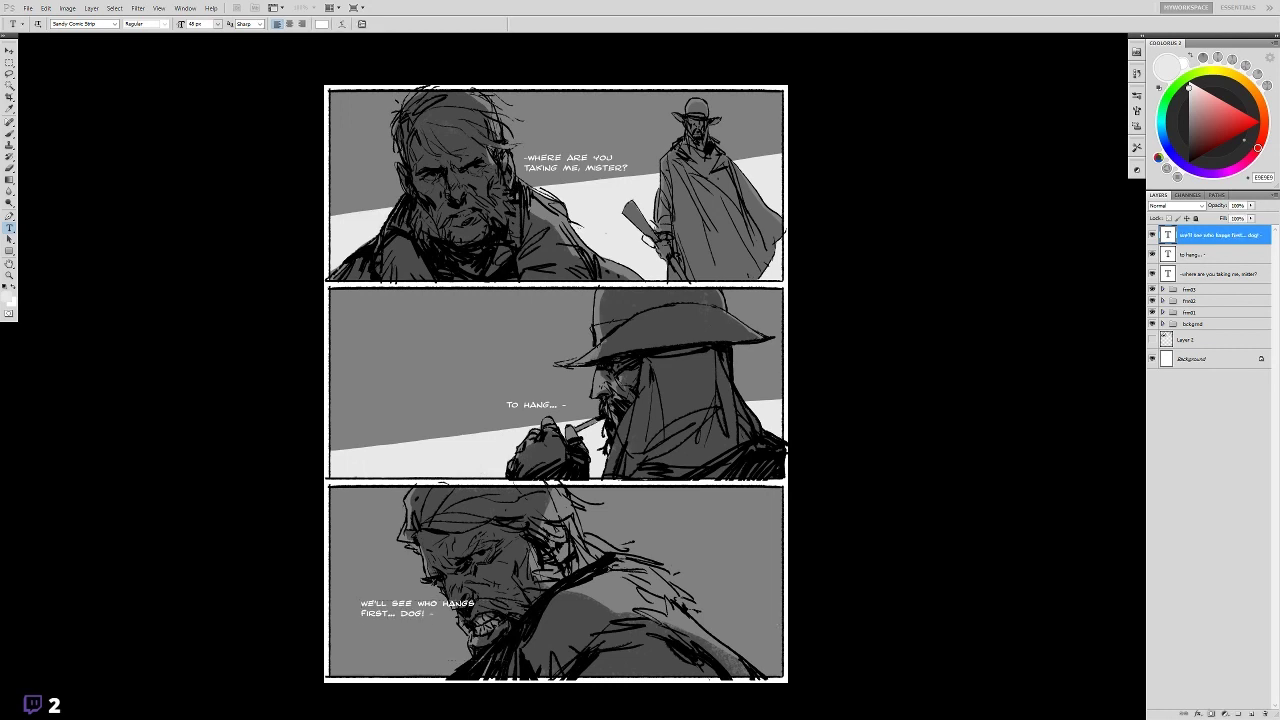
{"action": "left_click_drag", "start_coordinate": [417, 631], "coordinate": [394, 658]}
{"action": "key", "text": "ctrl+alt+z"}
{"action": "key", "text": "ctrl+alt+z"}
- Reposition the bottom dialogue, trying and then removing a leading dash
{"action": "type", "text": "-"}
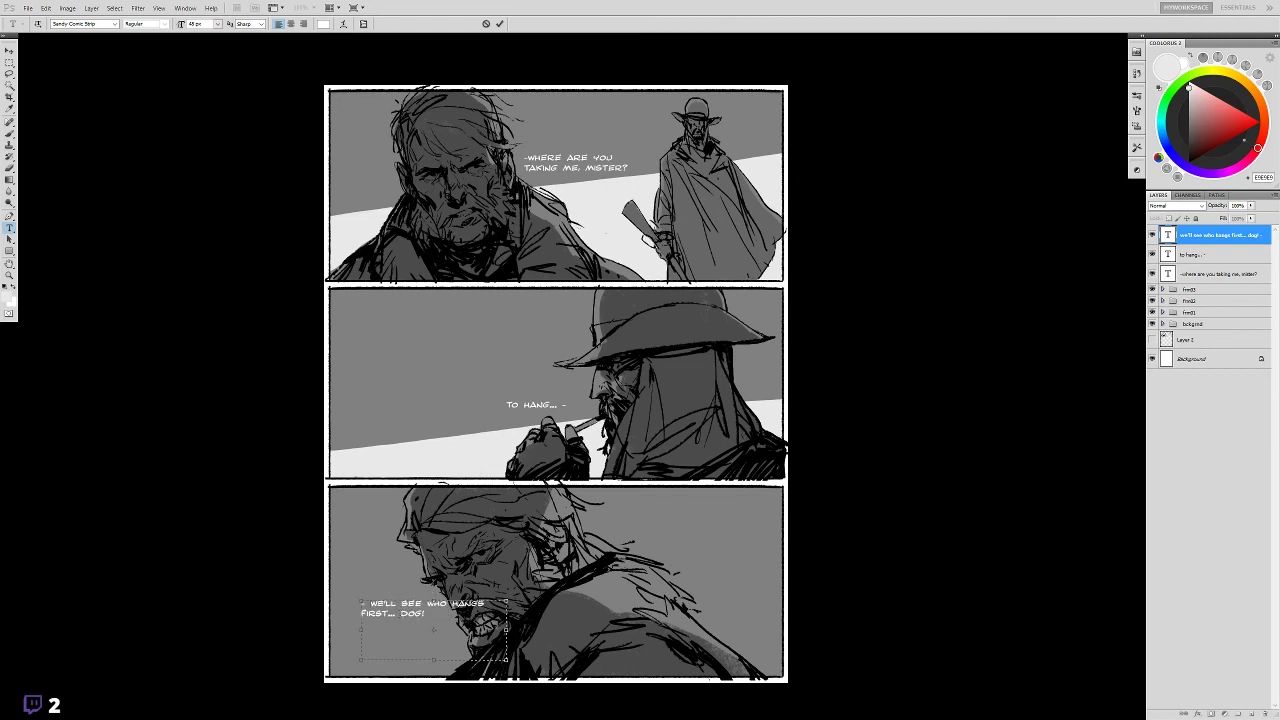
{"action": "key", "text": "ctrl+Return"}
{"action": "mouse_move", "coordinate": [430, 608]}
{"action": "left_mouse_down"}
{"action": "mouse_move", "coordinate": [644, 593]}
{"action": "mouse_move", "coordinate": [690, 543]}
{"action": "mouse_move", "coordinate": [648, 521]}
{"action": "mouse_move", "coordinate": [385, 639]}
{"action": "left_mouse_up"}
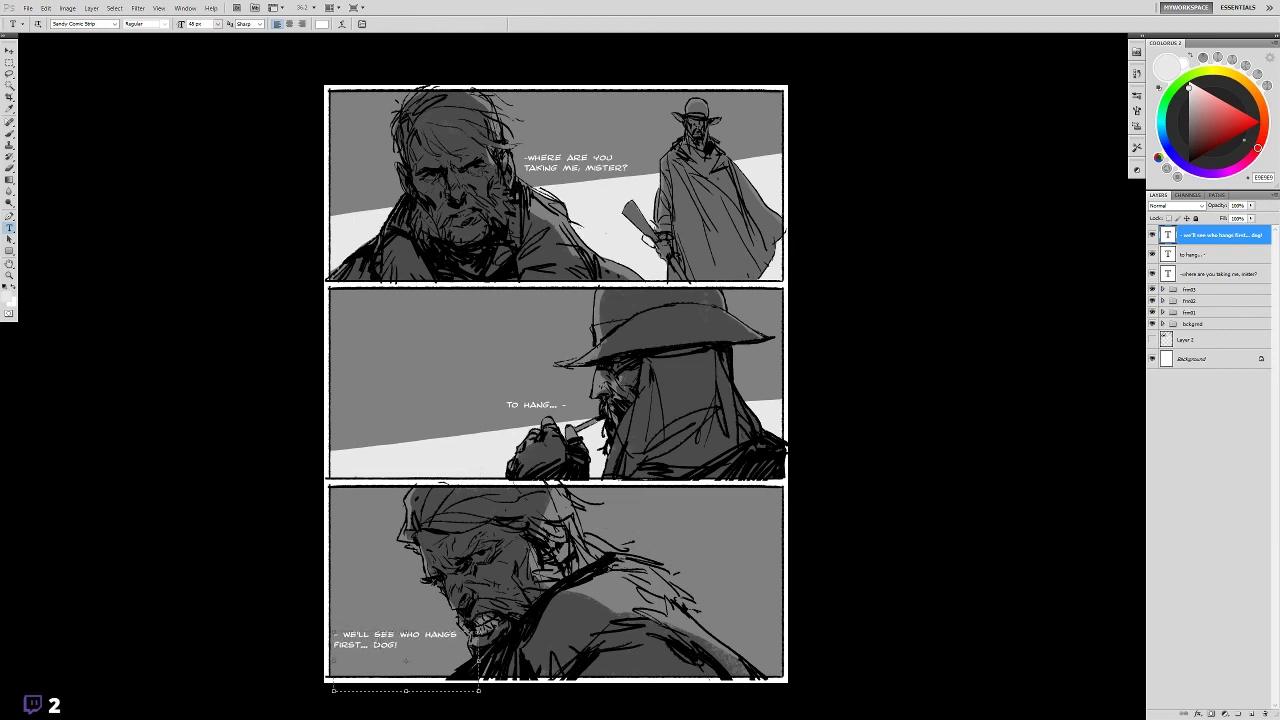
{"action": "left_click", "coordinate": [343, 638]}
{"action": "key", "text": "BackSpace"}
{"action": "key", "text": "BackSpace"}
{"action": "key", "text": "ctrl+Return"}
- Merge the three dialogue text layers into one layer
{"action": "left_click_drag", "start_coordinate": [862, 421], "coordinate": [839, 442]}
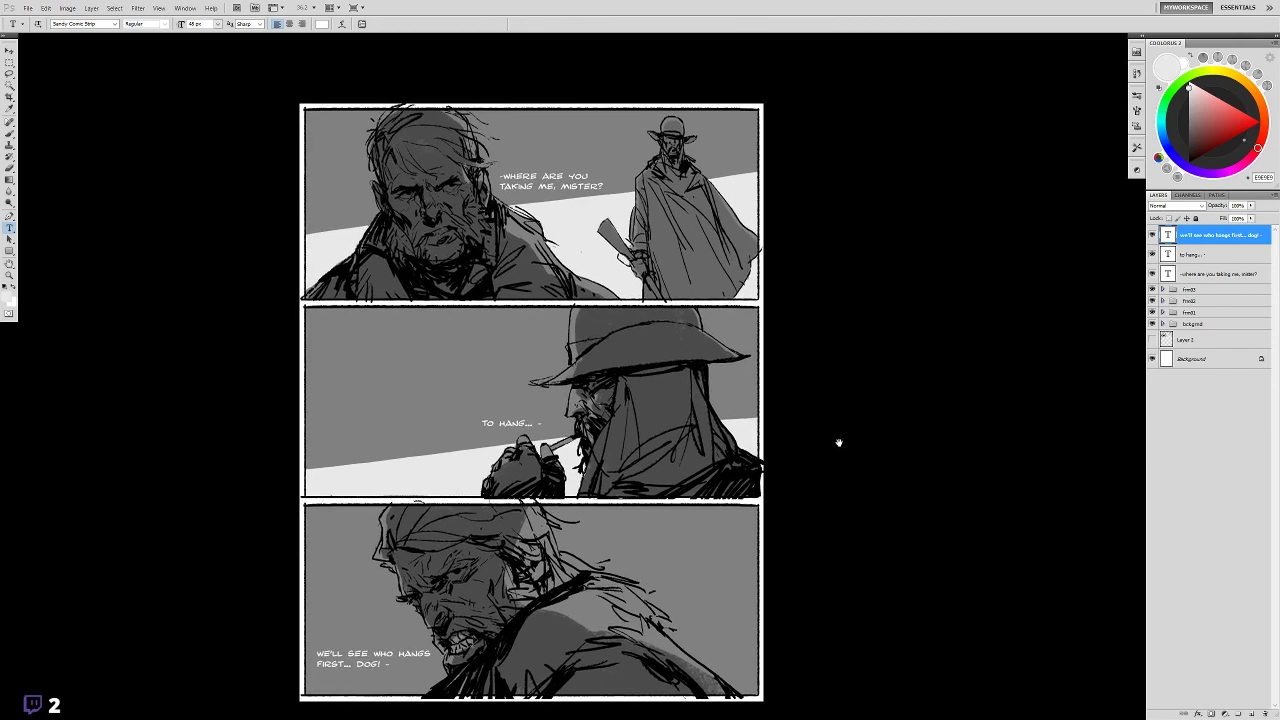
{"action": "key", "text": "ctrl+e"}
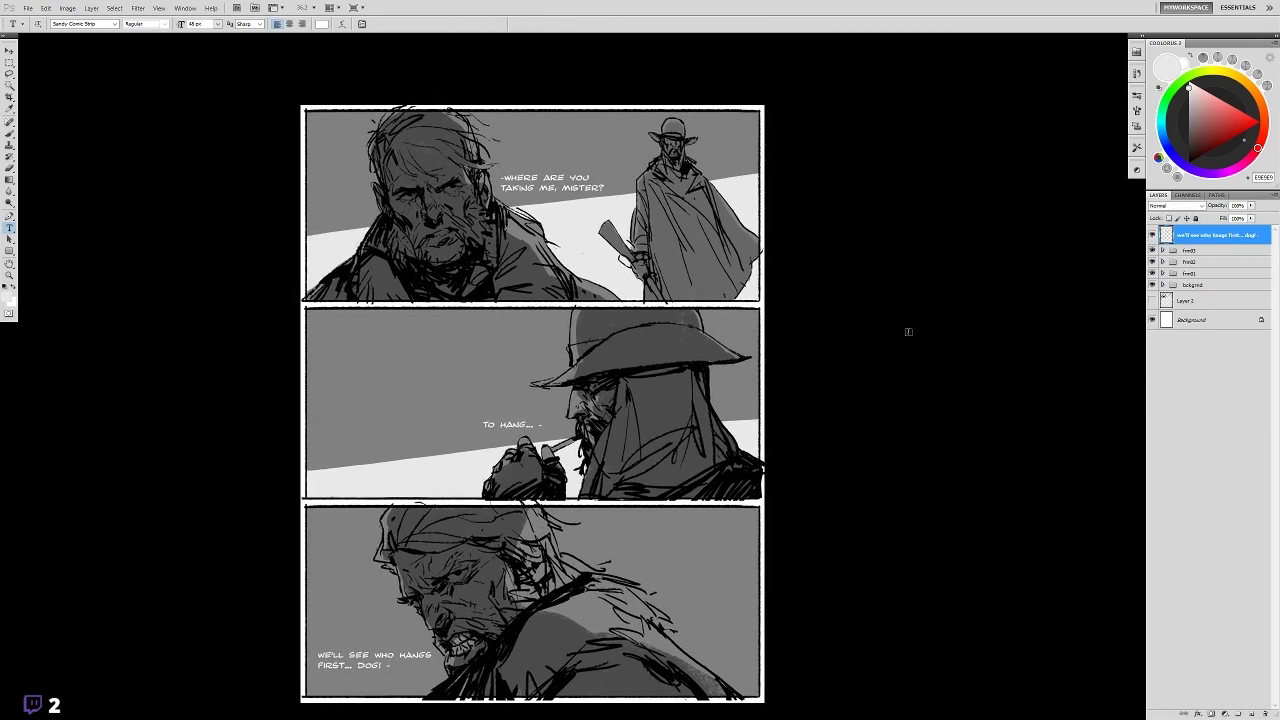
{"action": "left_click_drag", "start_coordinate": [843, 351], "coordinate": [860, 317]}
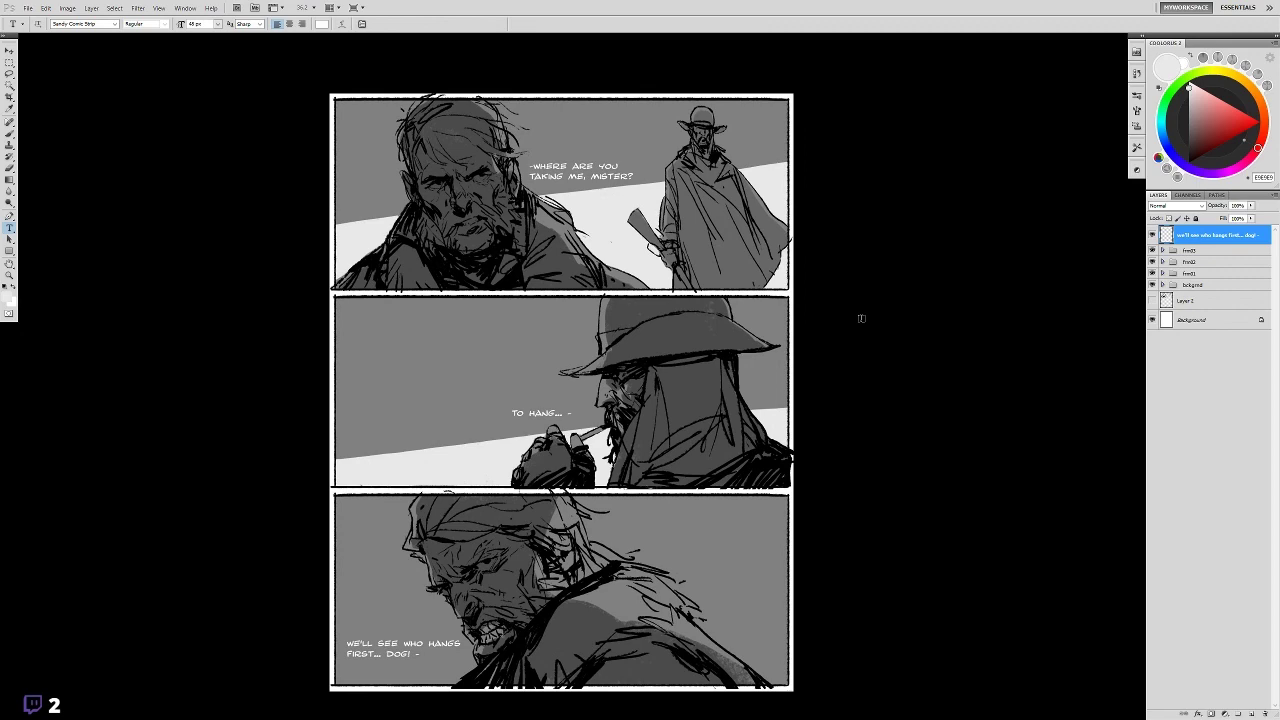